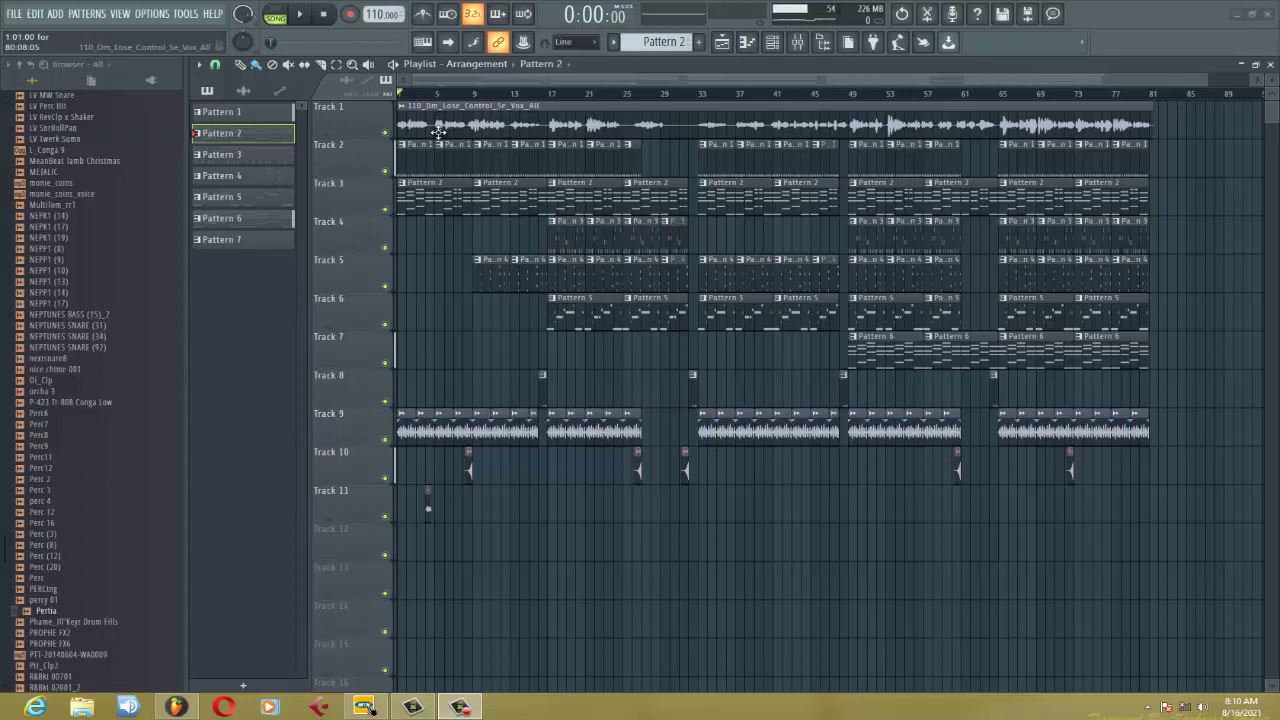
Select the vocal clip on Track 1 and review its effect chain in the mixer.
{"action": "left_click", "coordinate": [438, 132]}
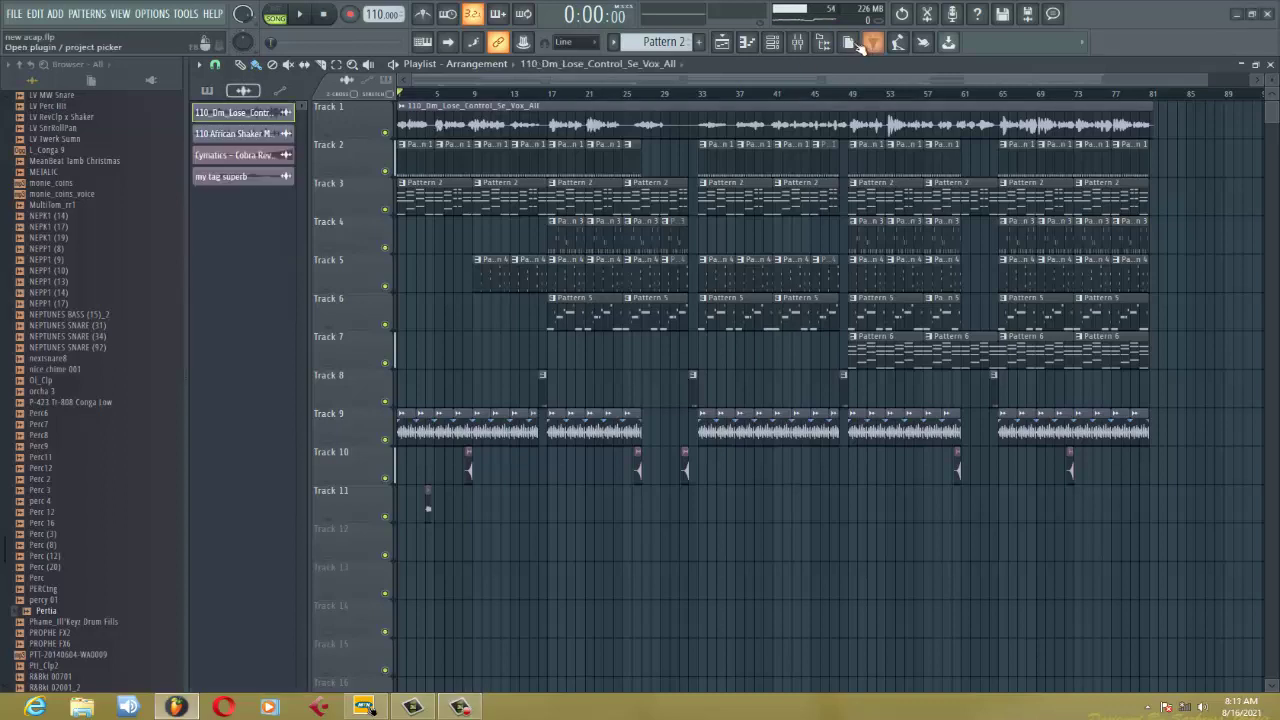
{"action": "left_click", "coordinate": [798, 44]}
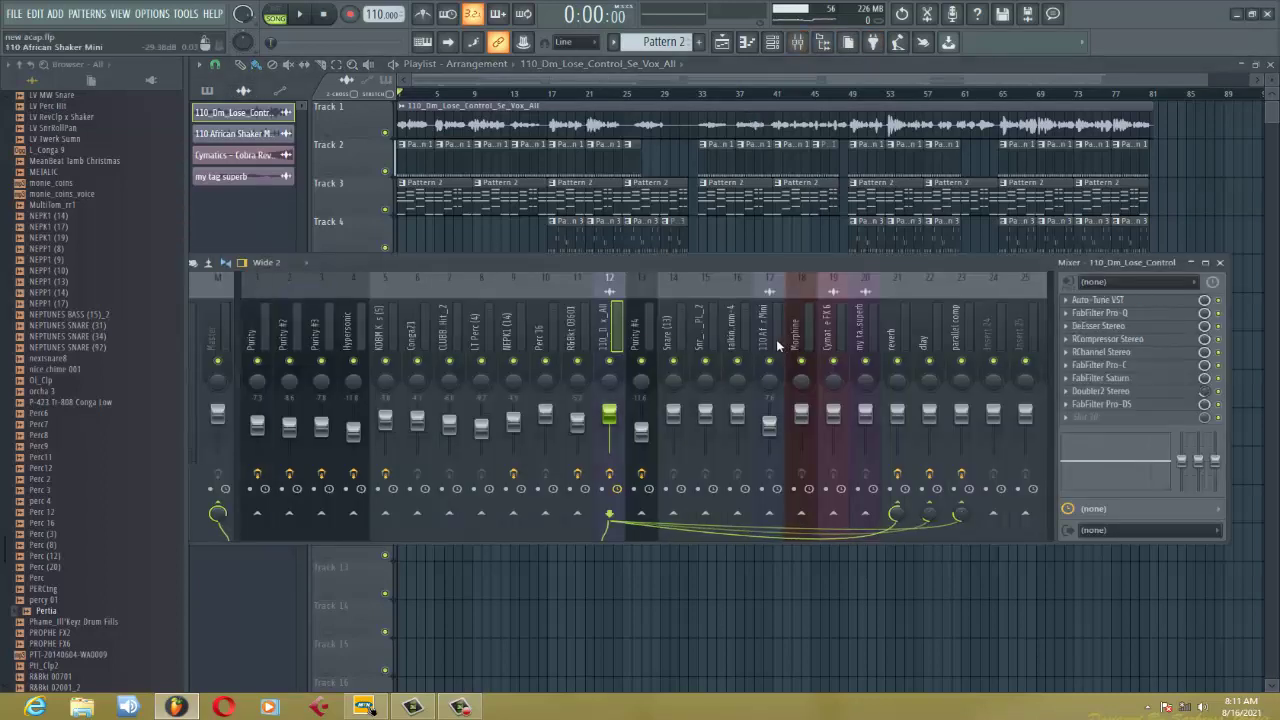
{"action": "left_click", "coordinate": [1221, 263]}
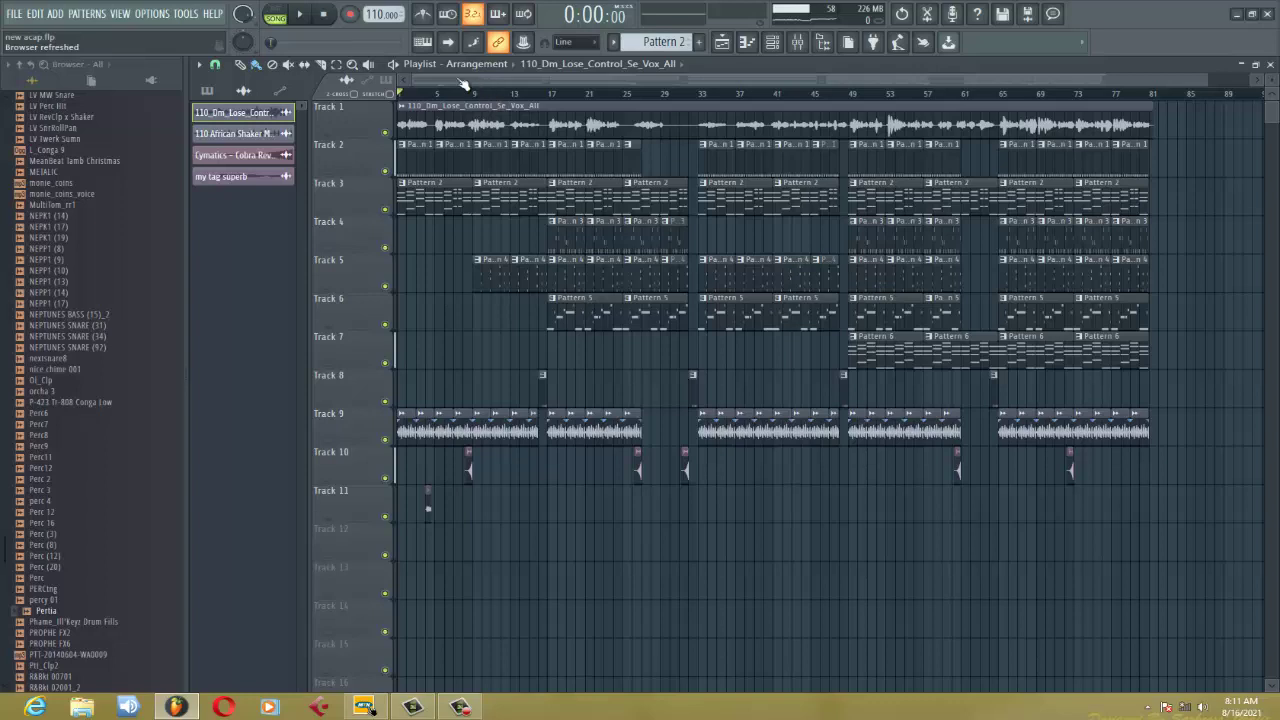
Solo Track 2 in the playlist, select the time range from bar 1 to bar 5, and play it.
{"action": "left_click", "coordinate": [303, 13]}
{"action": "right_click", "coordinate": [386, 172]}
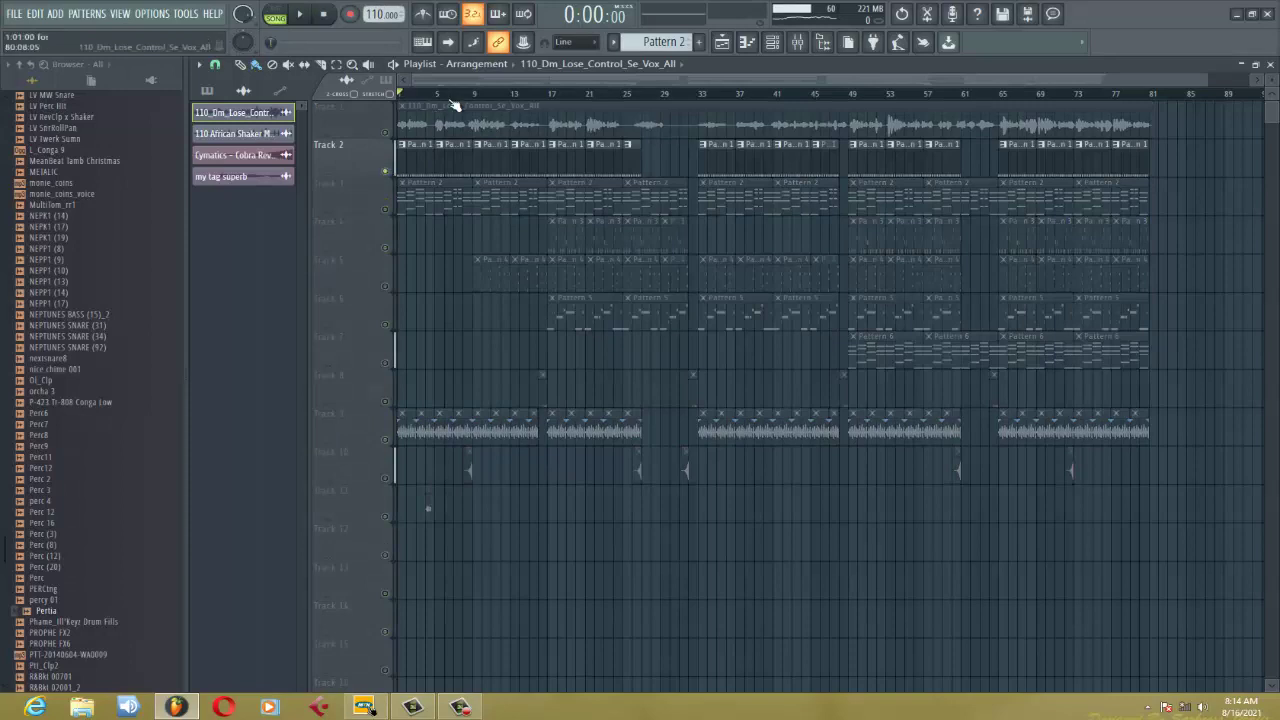
{"action": "left_click_drag", "start_coordinate": [397, 111], "coordinate": [363, 118]}
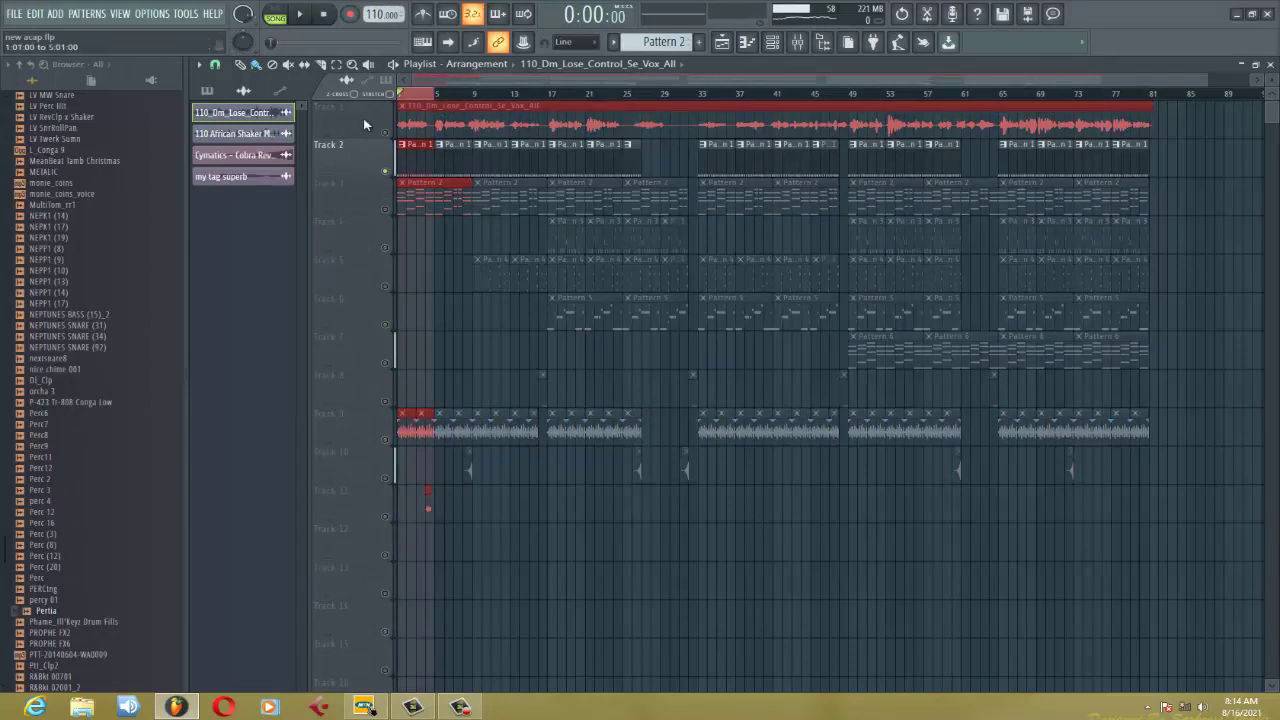
{"action": "key", "text": "space"}
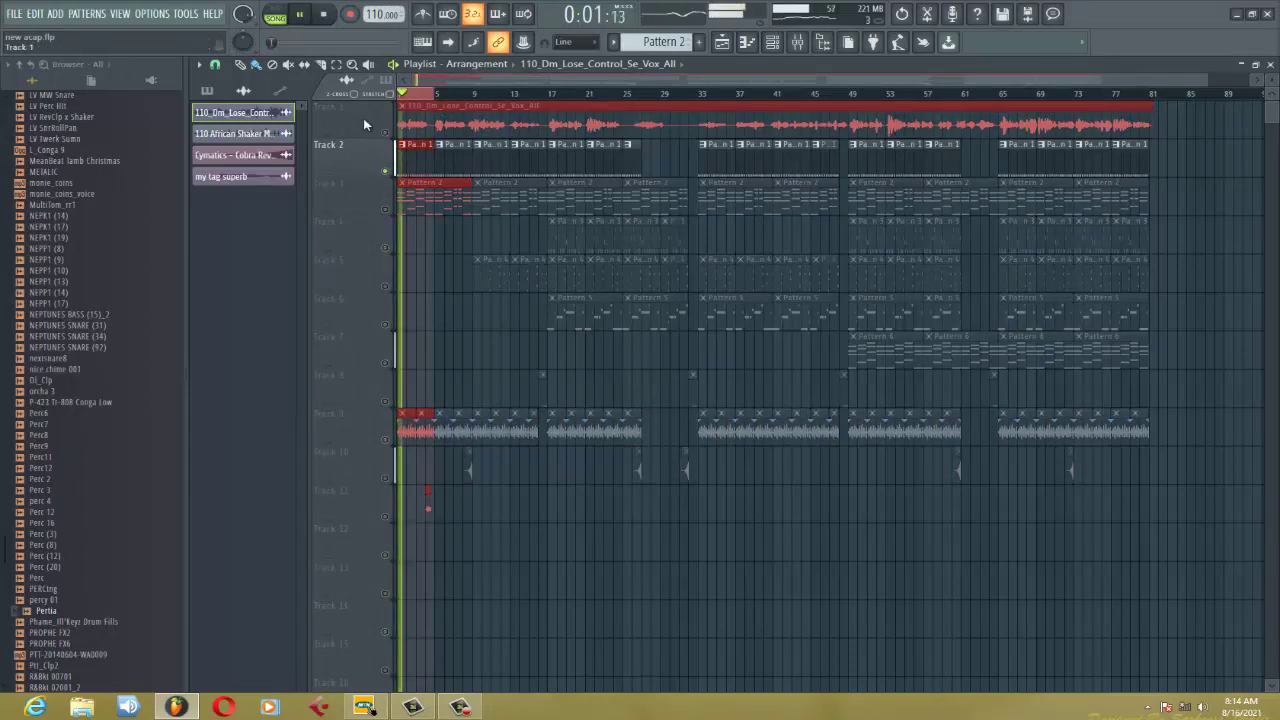
Show Pattern 1's unsorted channels in a widened channel rack and play the pattern in pattern mode.
{"action": "left_click", "coordinate": [772, 42]}
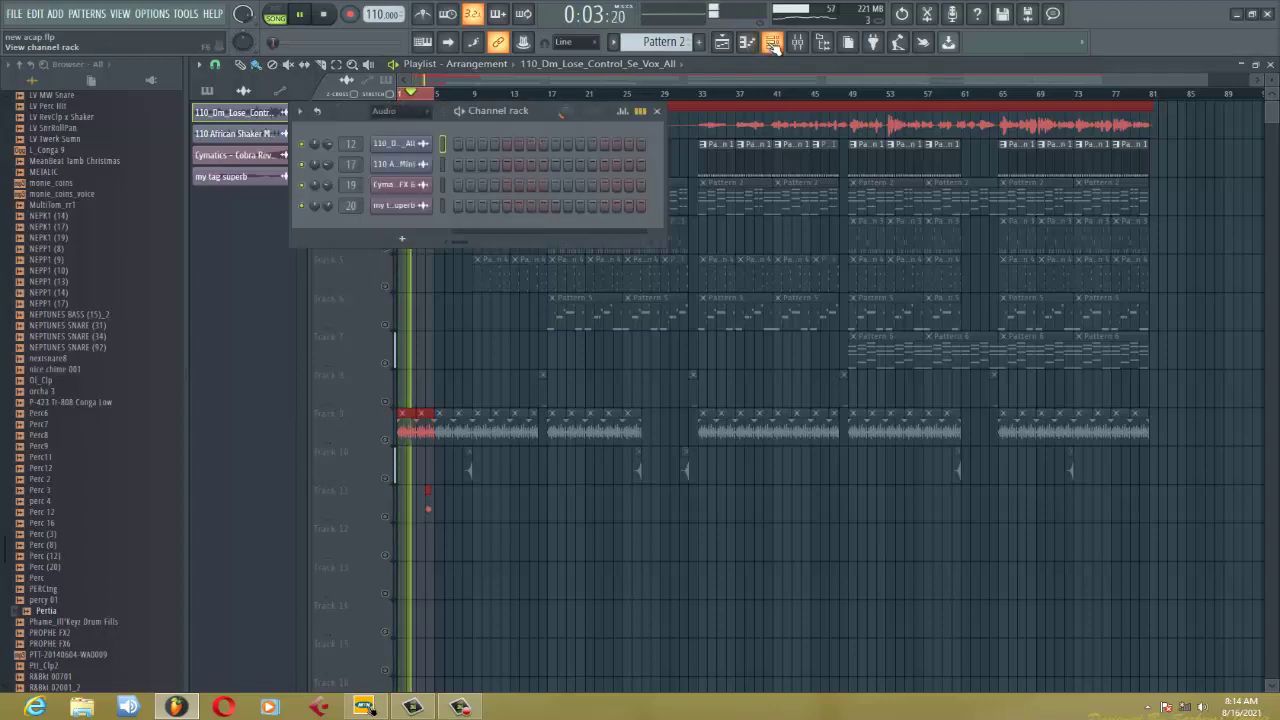
{"action": "left_click_drag", "start_coordinate": [652, 43], "coordinate": [652, 52]}
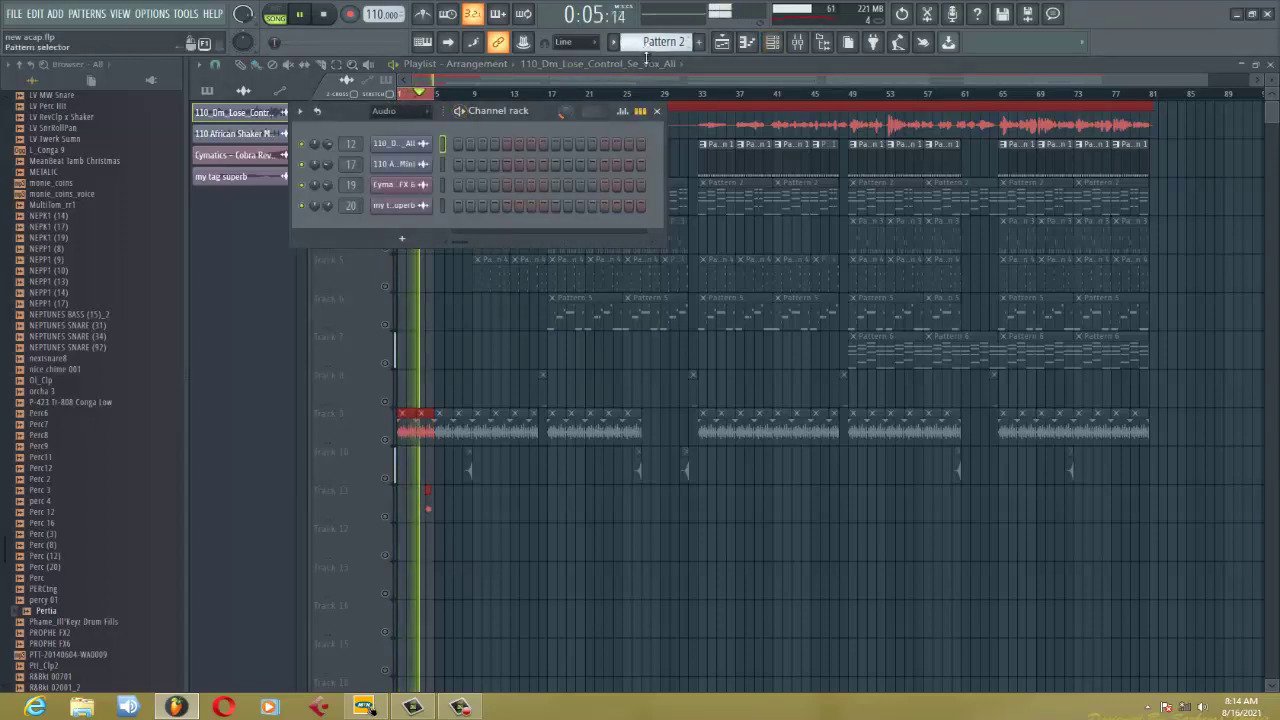
{"action": "left_click_drag", "start_coordinate": [663, 183], "coordinate": [1124, 183]}
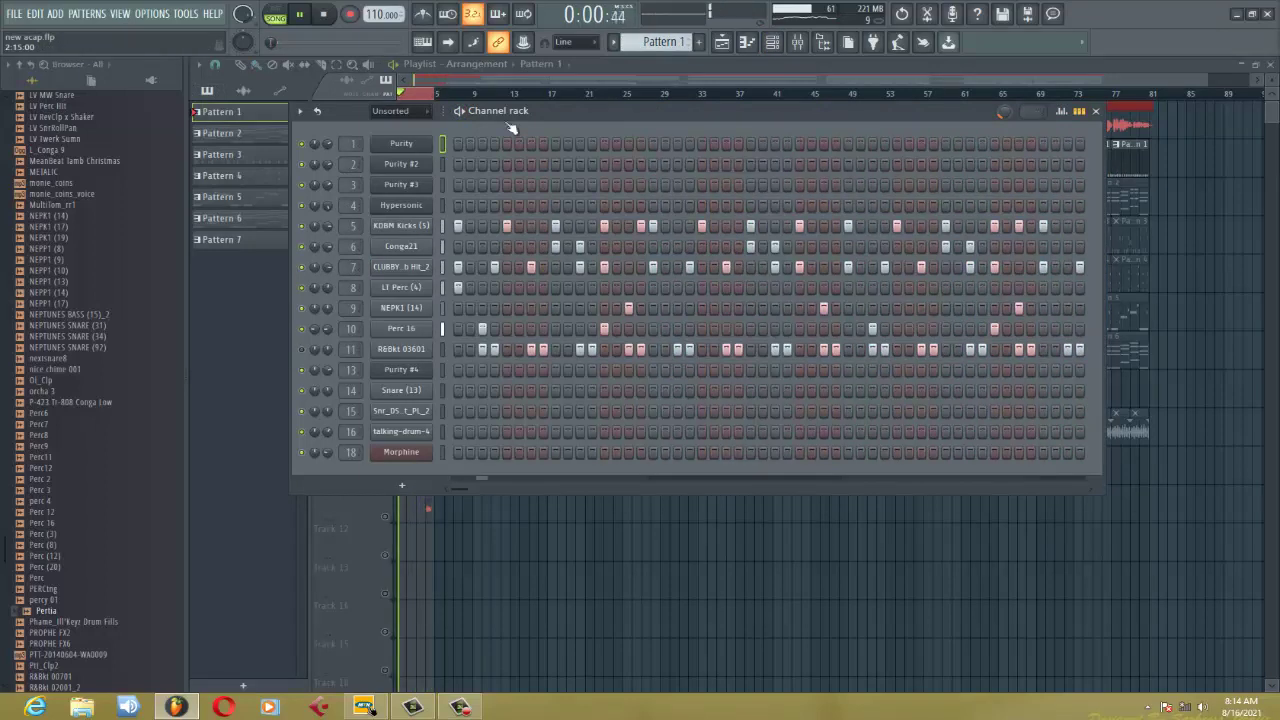
{"action": "left_click", "coordinate": [466, 118]}
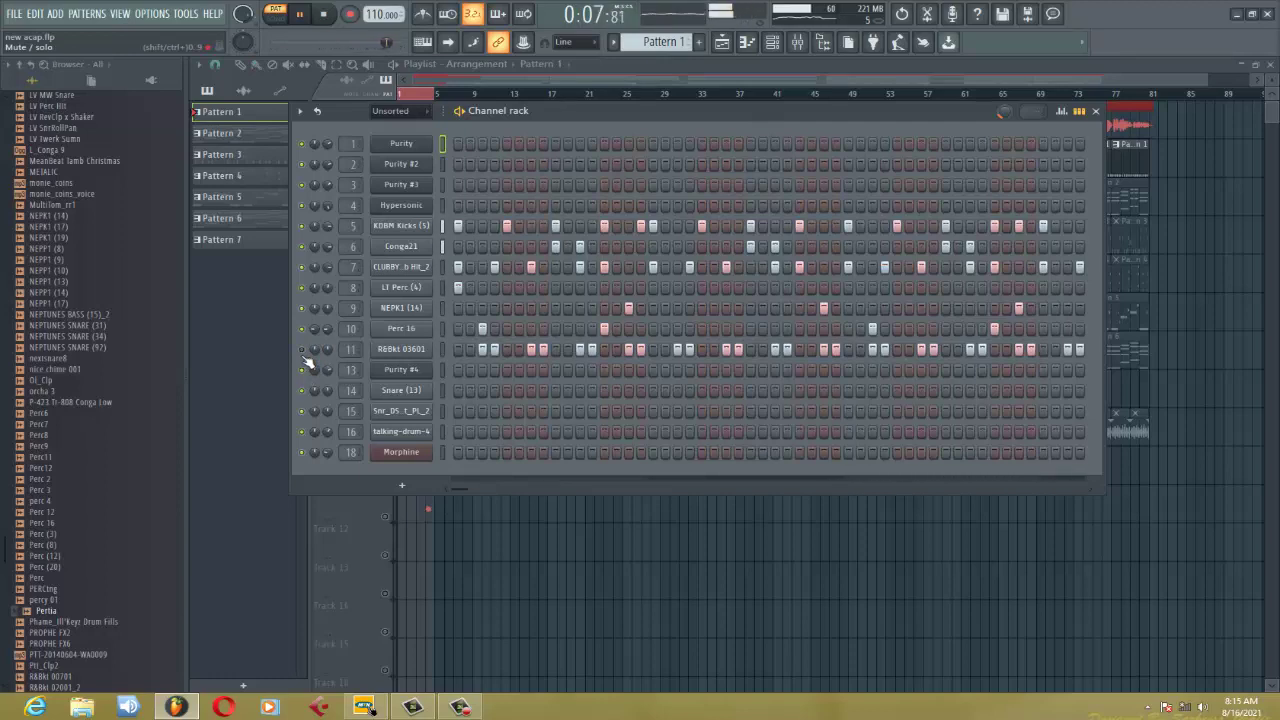
Inspect the KDBM Kicks (5) mixer track's Fruity Parametric EQ 2 and FabFilter Pro-C settings while Pattern 1 plays.
{"action": "left_click", "coordinate": [797, 44]}
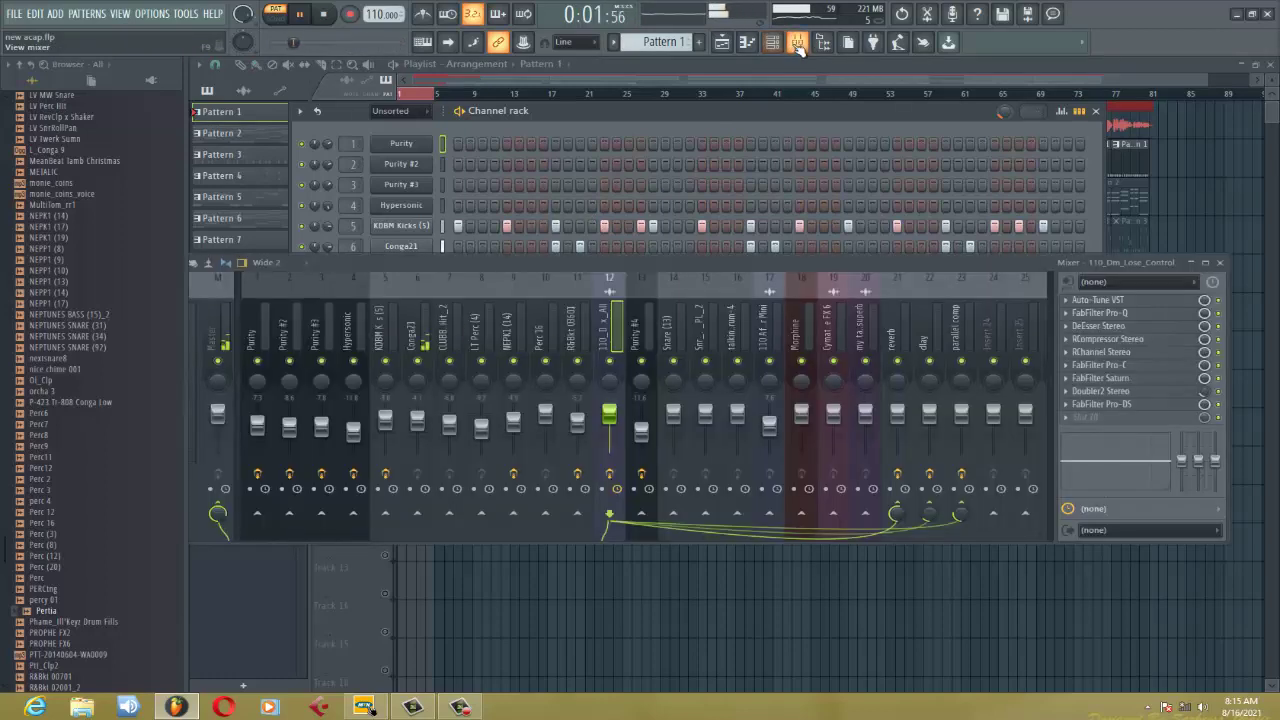
{"action": "left_click", "coordinate": [392, 346]}
{"action": "key", "text": "space"}
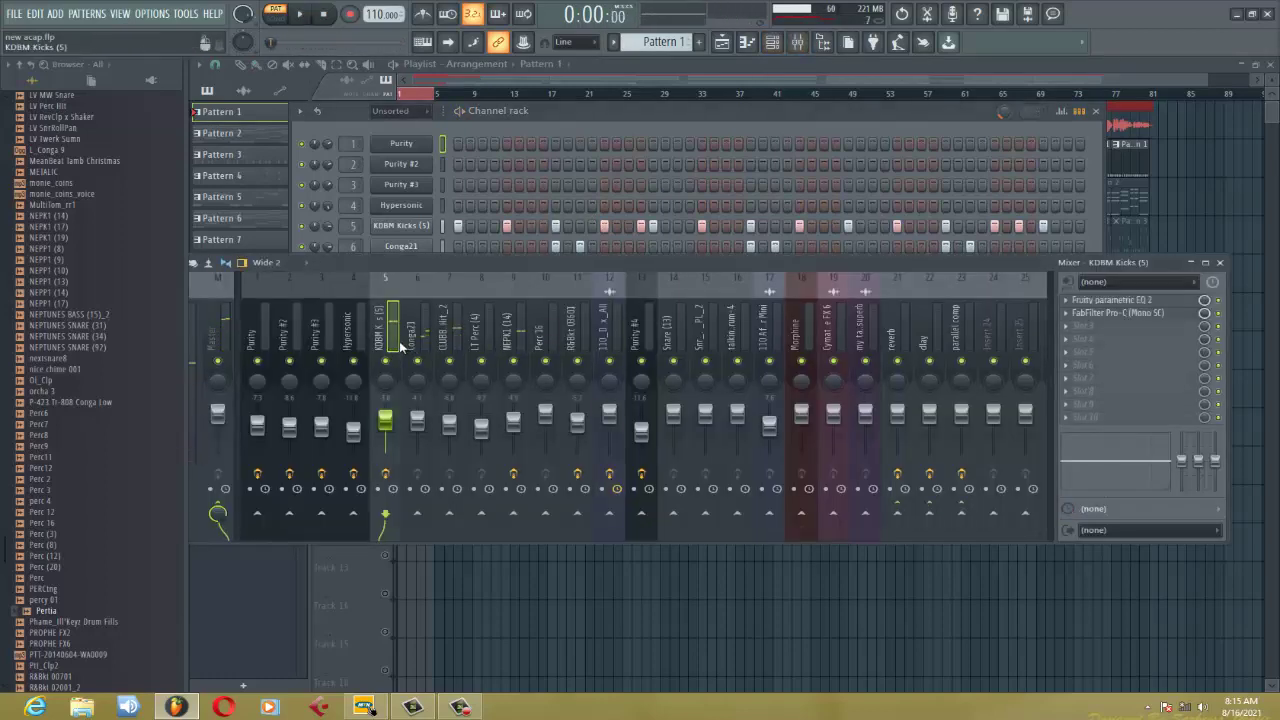
{"action": "key", "text": "space"}
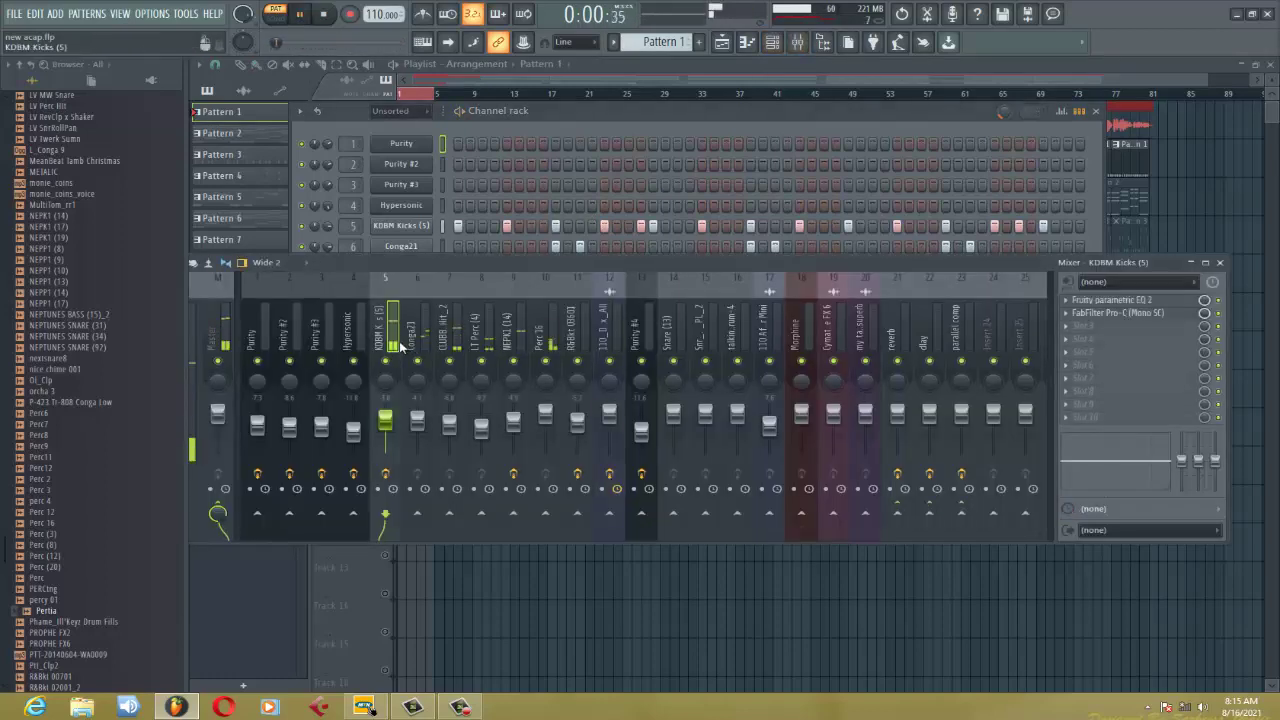
{"action": "left_click", "coordinate": [1116, 302]}
{"action": "left_click", "coordinate": [1116, 303]}
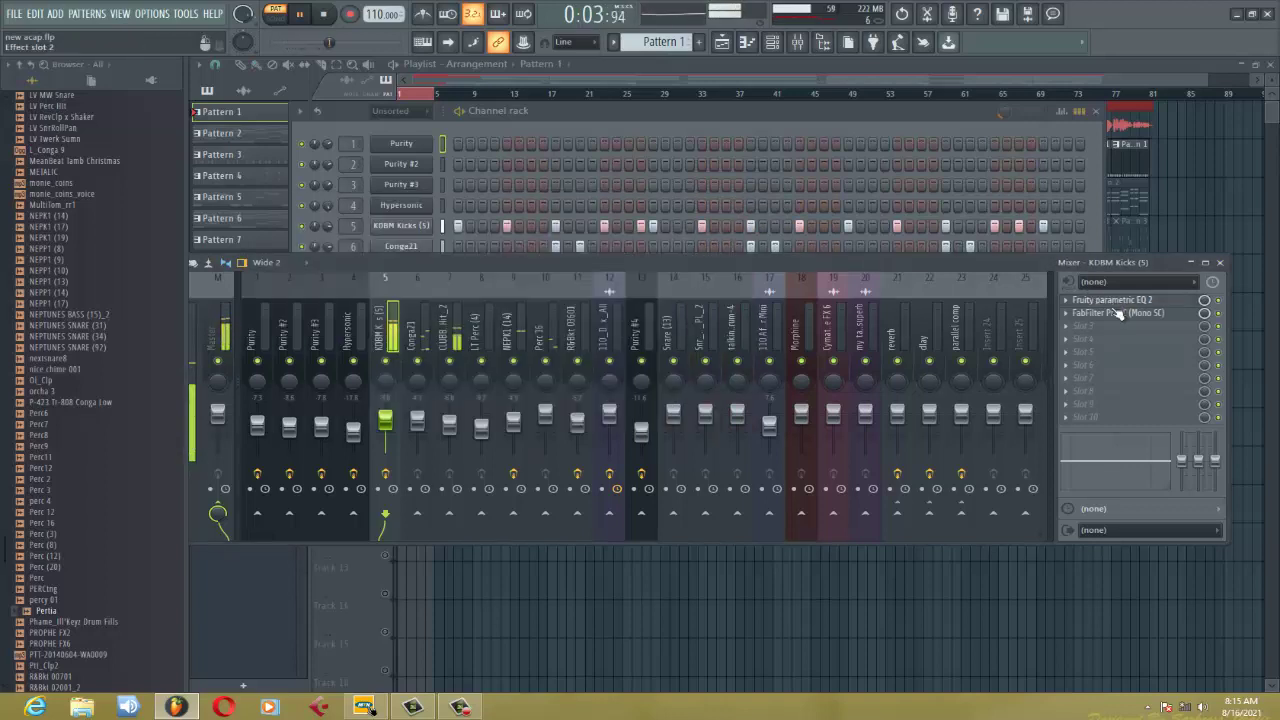
{"action": "left_click", "coordinate": [1116, 313]}
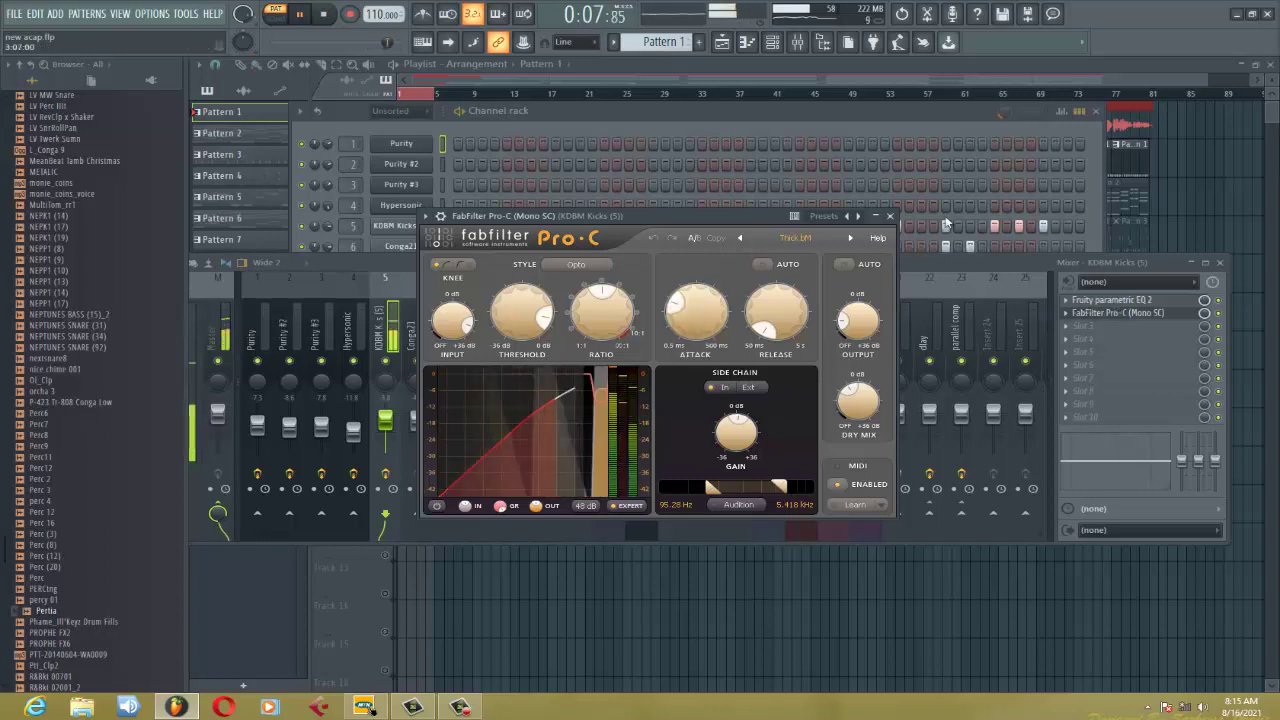
{"action": "left_click", "coordinate": [890, 215]}
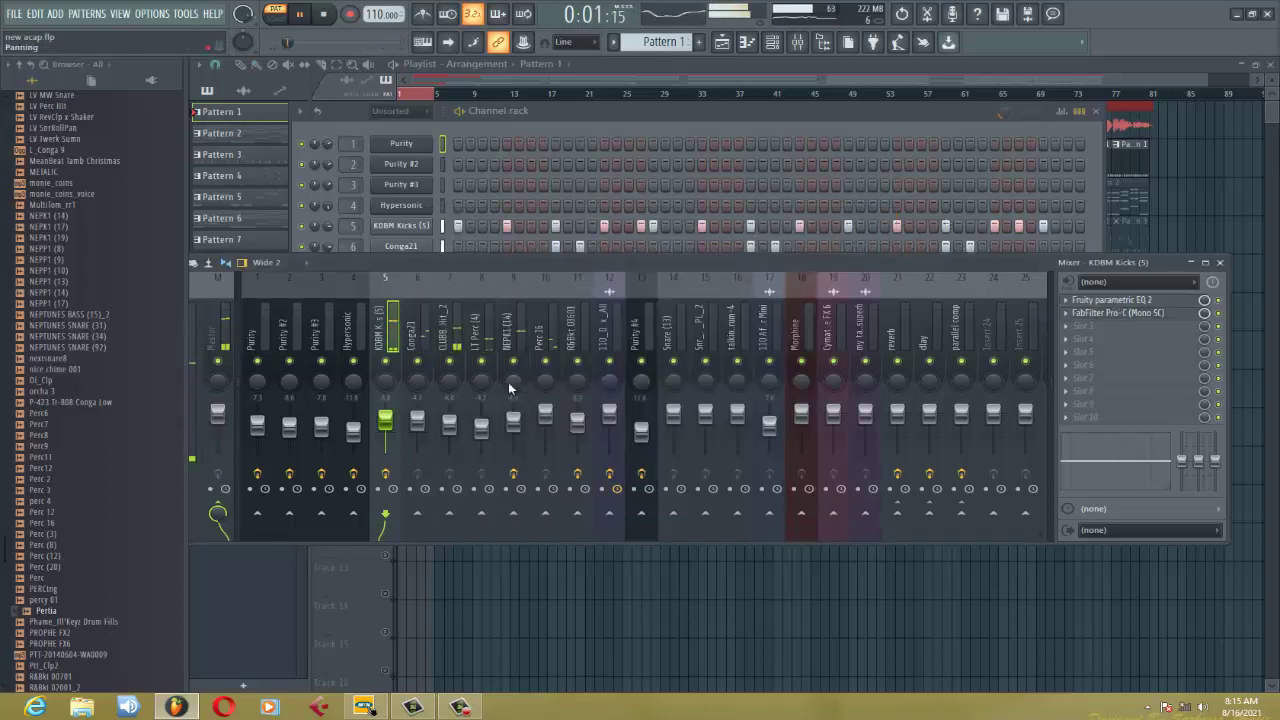
Check the effect slots of the conga and percussion mixer tracks up to Perc 16, including the EQ on NEPK1 (14).
{"action": "left_click", "coordinate": [421, 343]}
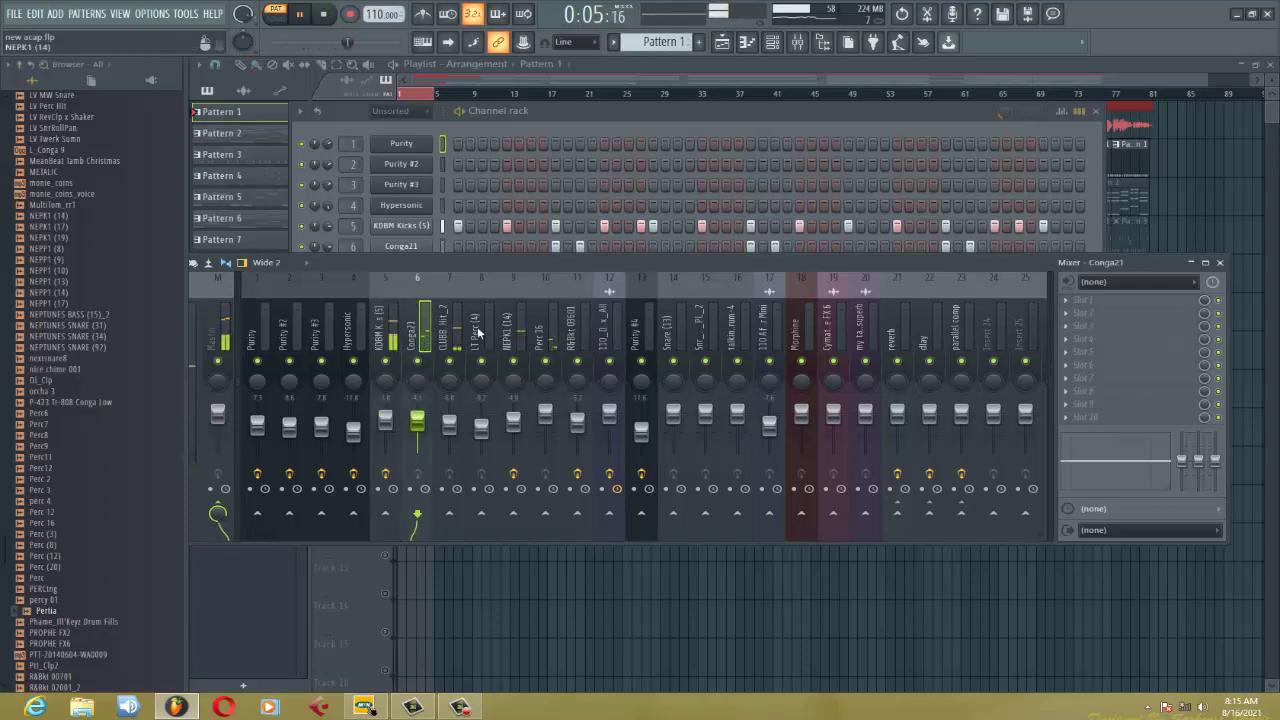
{"action": "left_click", "coordinate": [456, 340]}
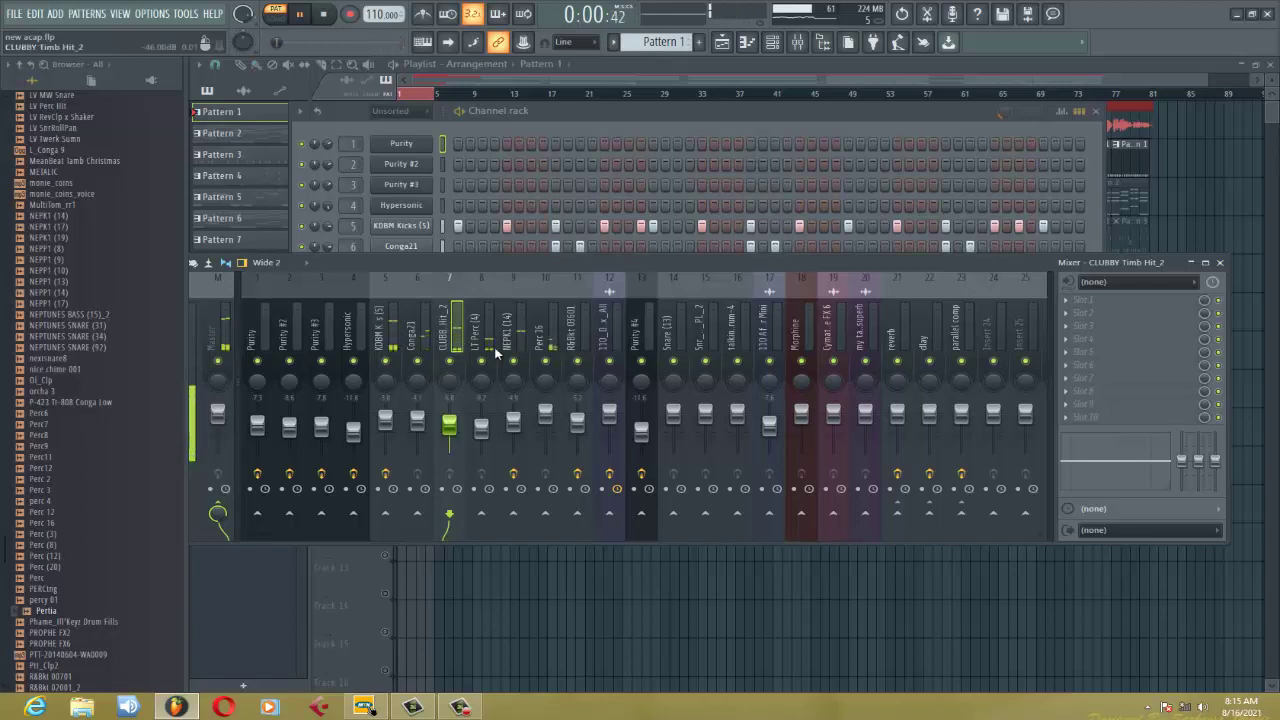
{"action": "left_click", "coordinate": [491, 346]}
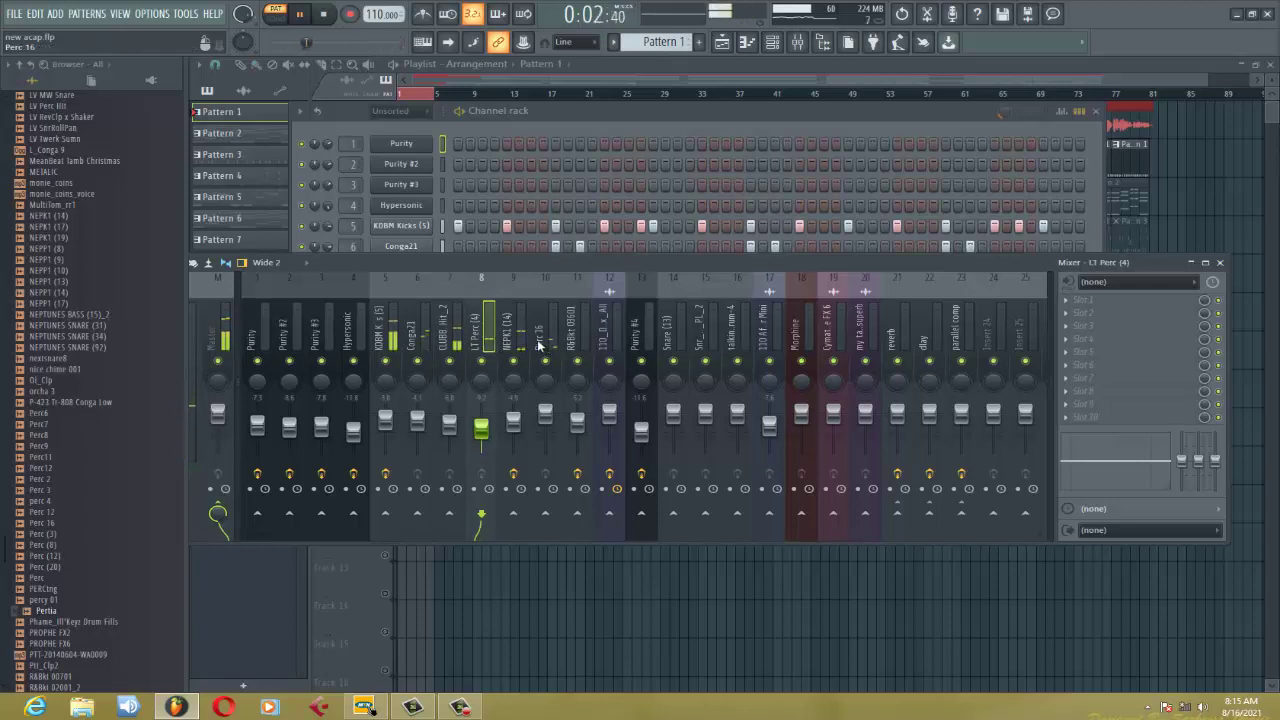
{"action": "left_click", "coordinate": [520, 345]}
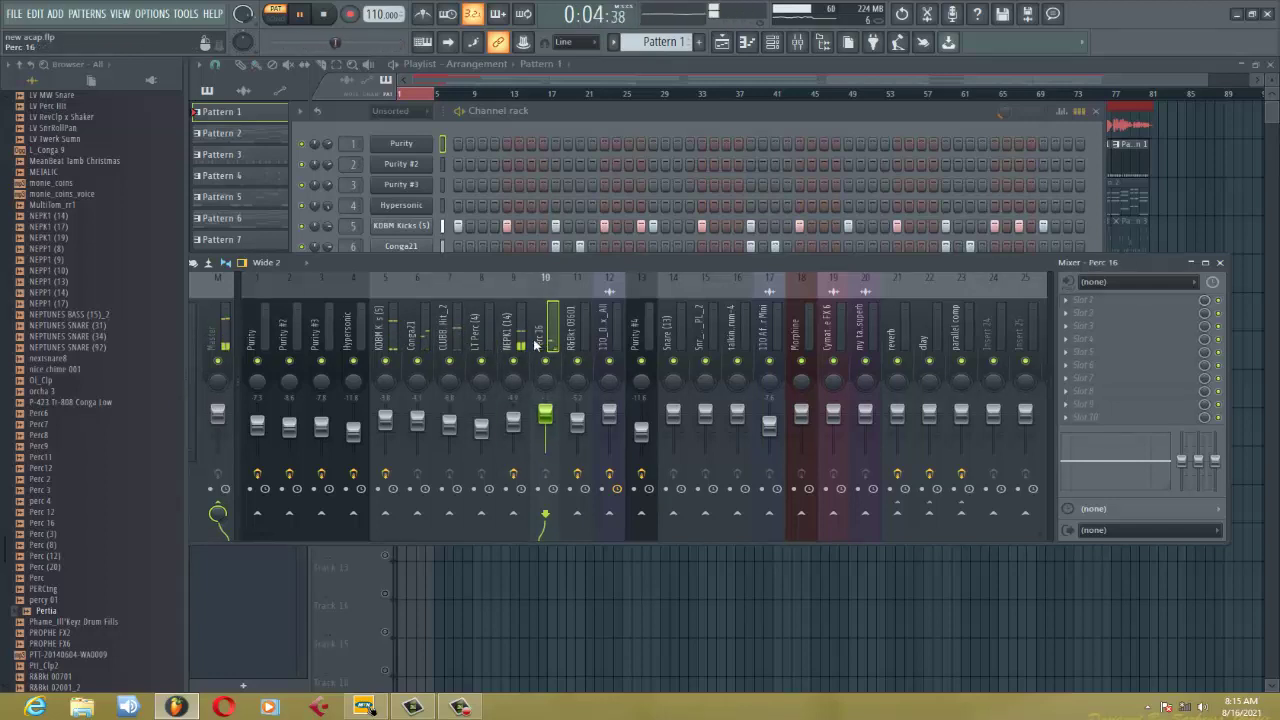
{"action": "left_click", "coordinate": [1123, 300]}
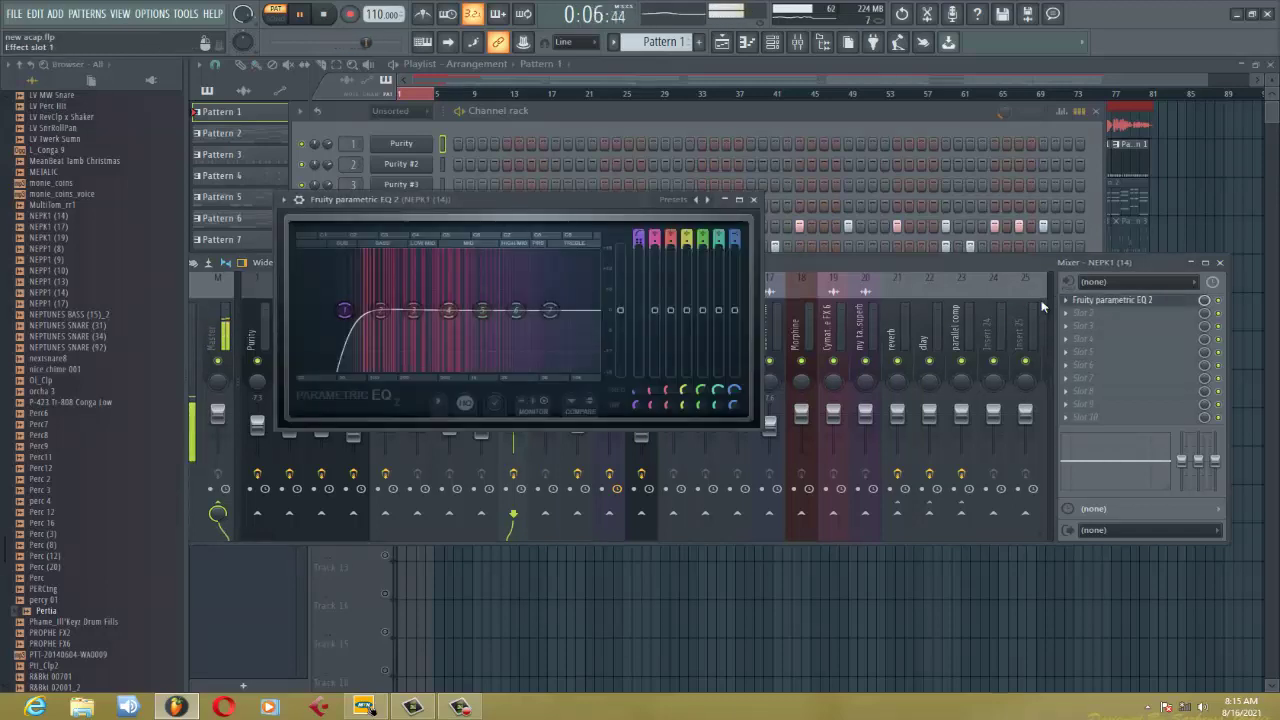
{"action": "left_click", "coordinate": [754, 199]}
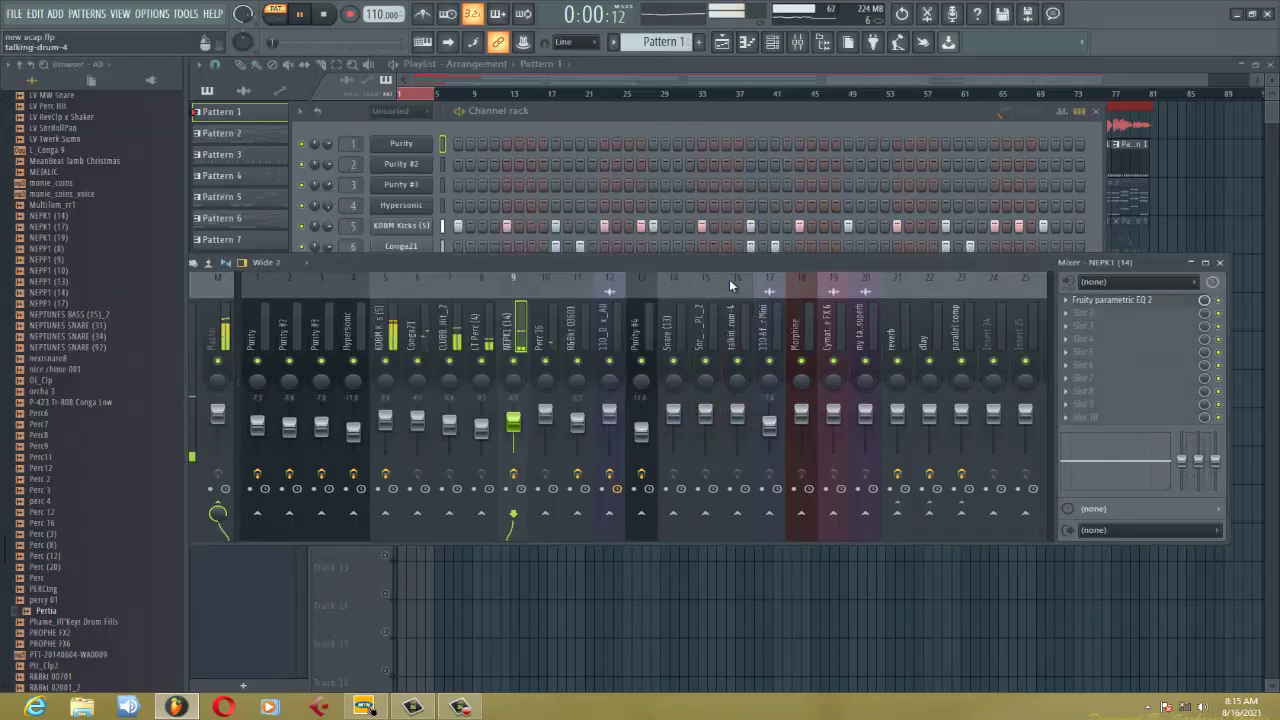
{"action": "left_click", "coordinate": [589, 333]}
{"action": "left_click", "coordinate": [556, 334]}
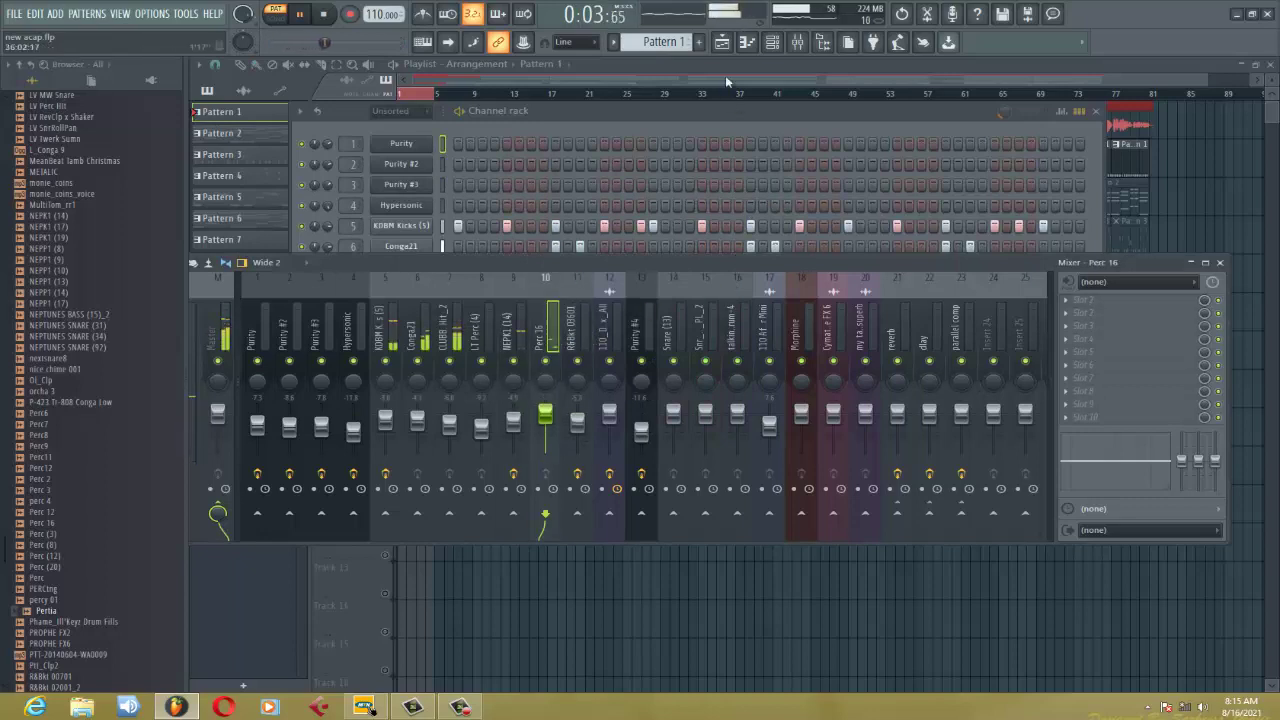
Unmute Tracks 3 and 1, mute Track 2, and play Pattern 2.
{"action": "left_click", "coordinate": [725, 75]}
{"action": "key", "text": "space"}
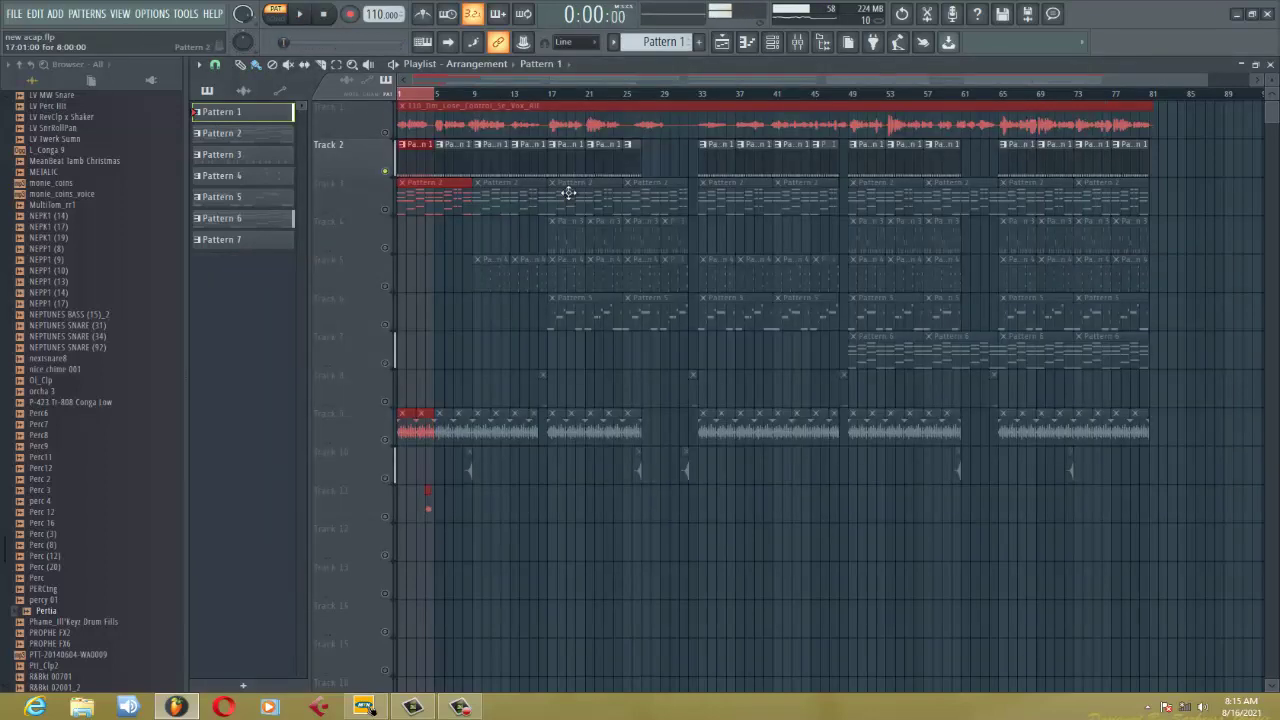
{"action": "left_click", "coordinate": [390, 211]}
{"action": "left_click", "coordinate": [432, 205]}
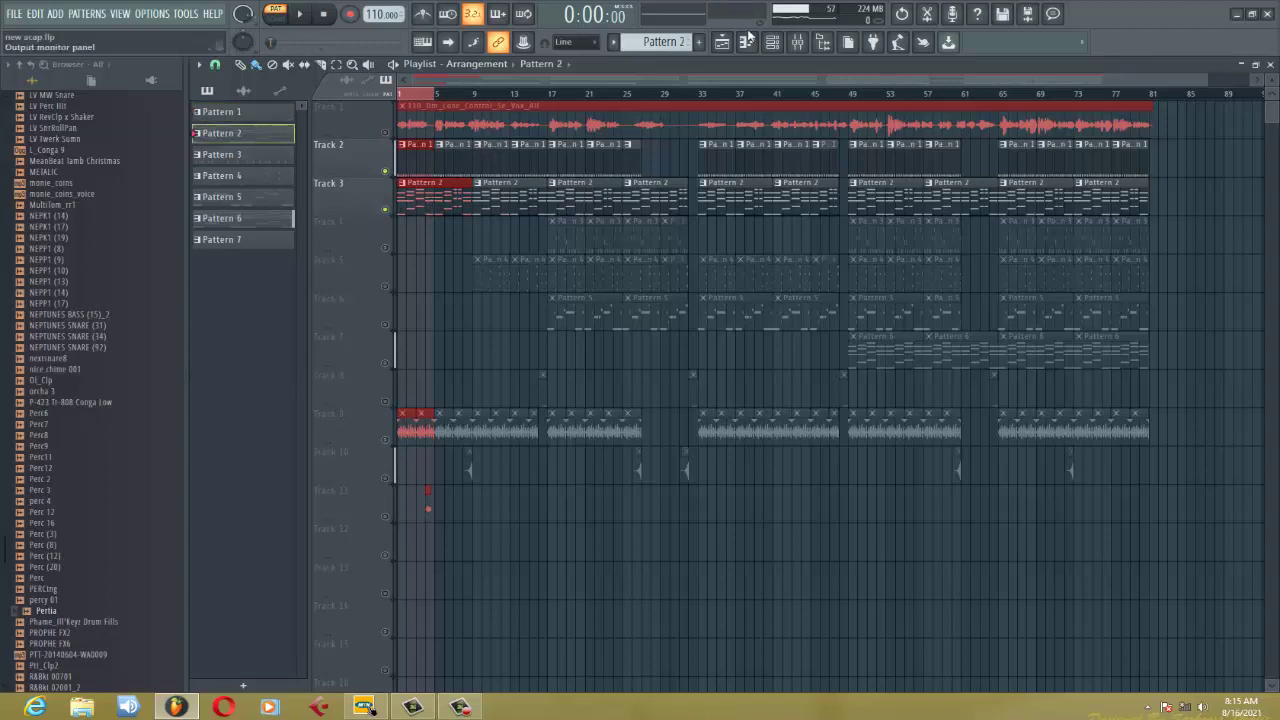
{"action": "left_click", "coordinate": [390, 133]}
{"action": "left_click", "coordinate": [387, 172]}
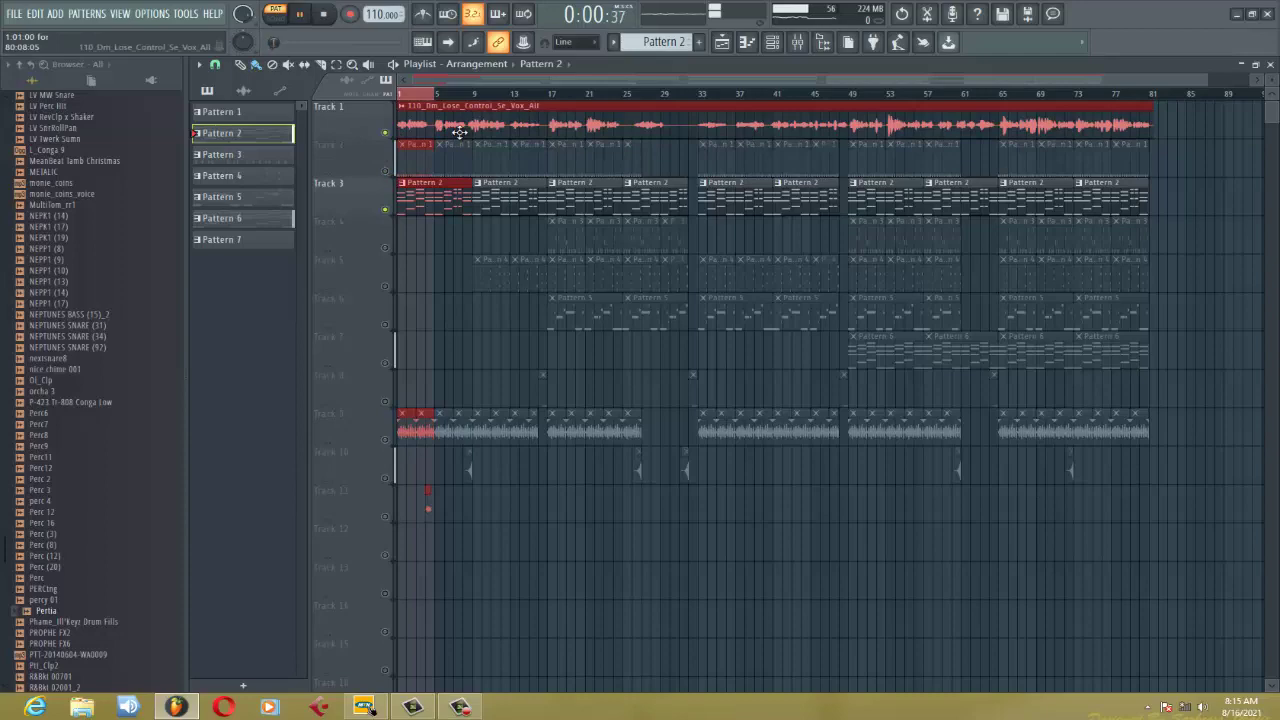
Examine the chord notes of Pattern 2's Purity channel across the whole pattern in the piano roll.
{"action": "left_click", "coordinate": [772, 42]}
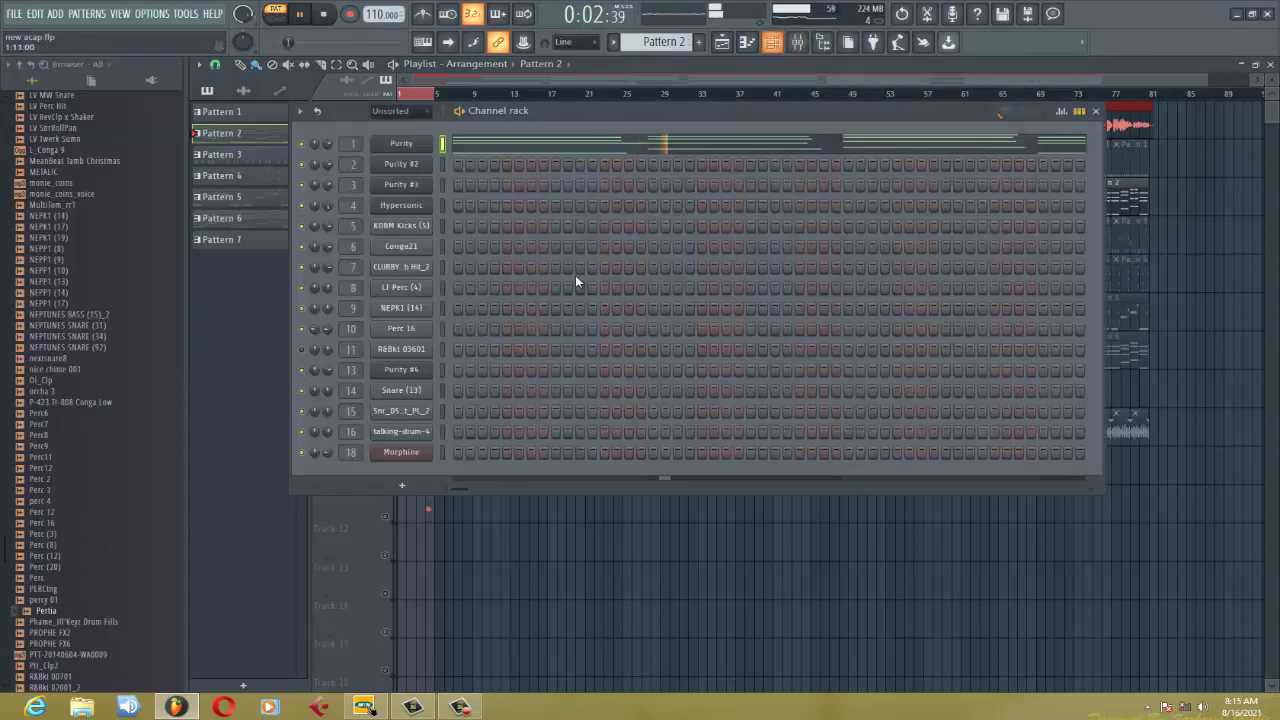
{"action": "left_click", "coordinate": [517, 148]}
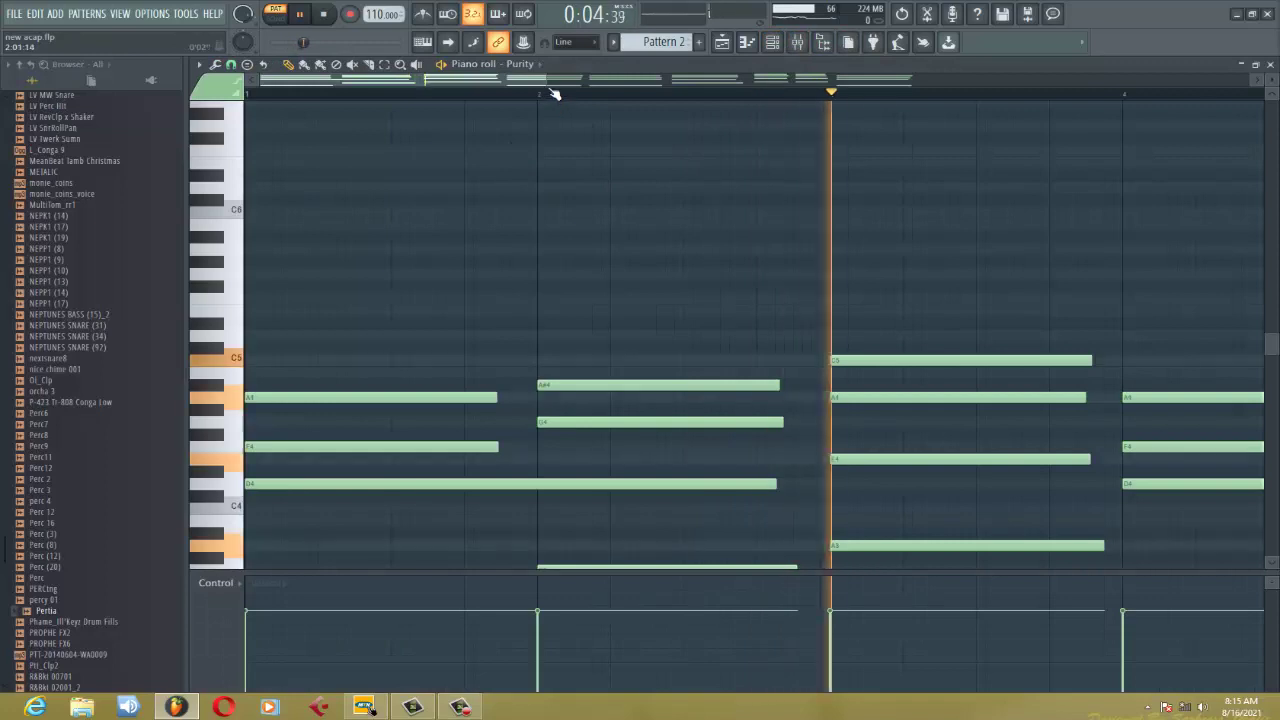
{"action": "left_click_drag", "start_coordinate": [547, 81], "coordinate": [1112, 118]}
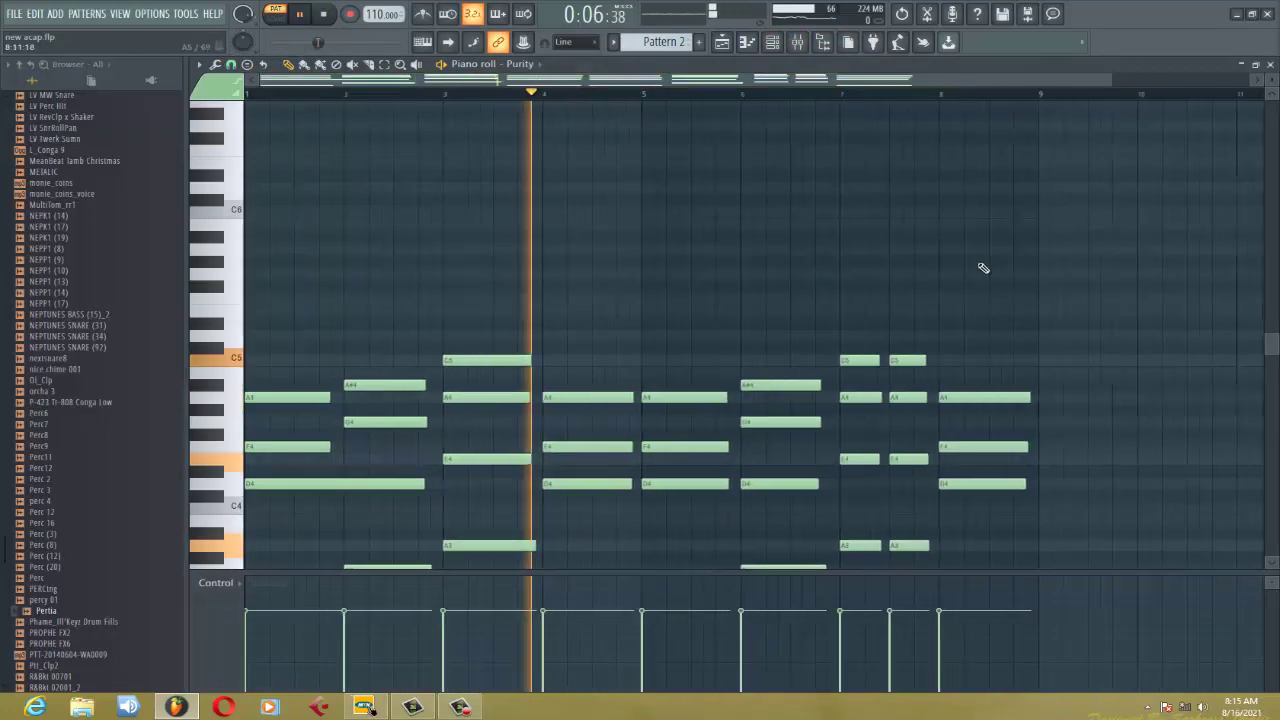
{"action": "scroll", "coordinate": [978, 262], "scroll_direction": "down", "scroll_amount": 4}
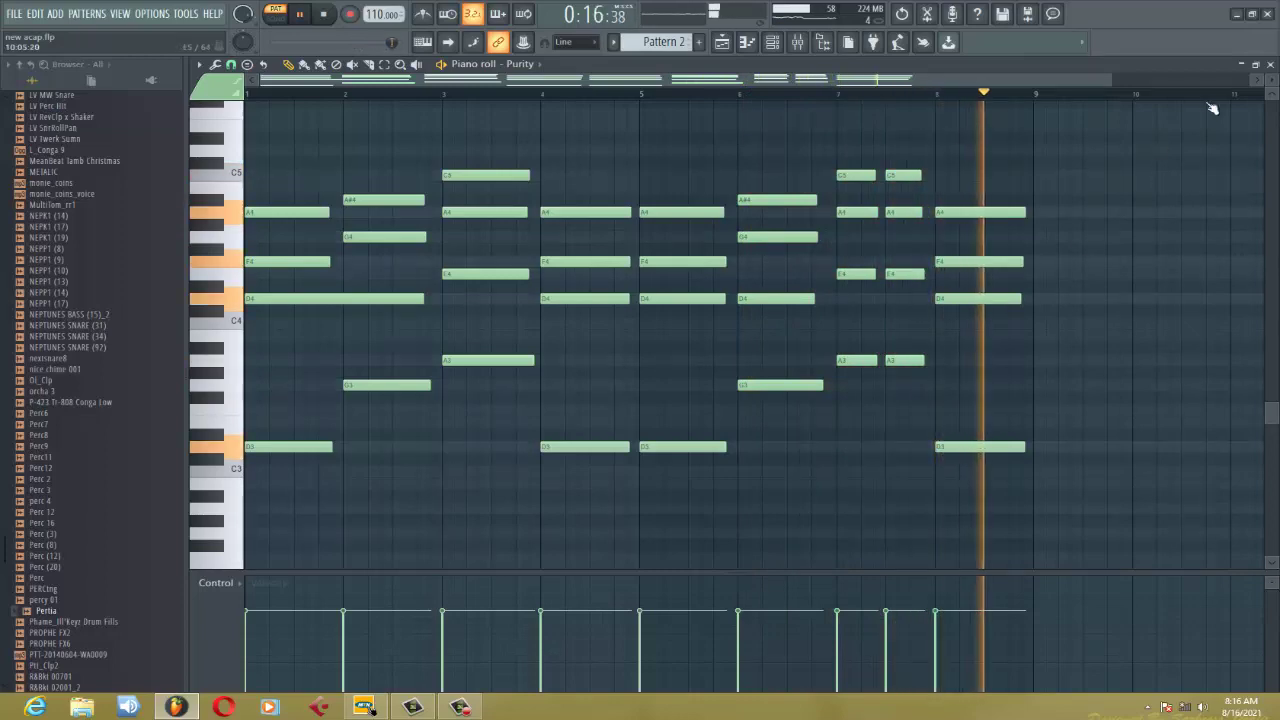
{"action": "left_click", "coordinate": [1270, 65]}
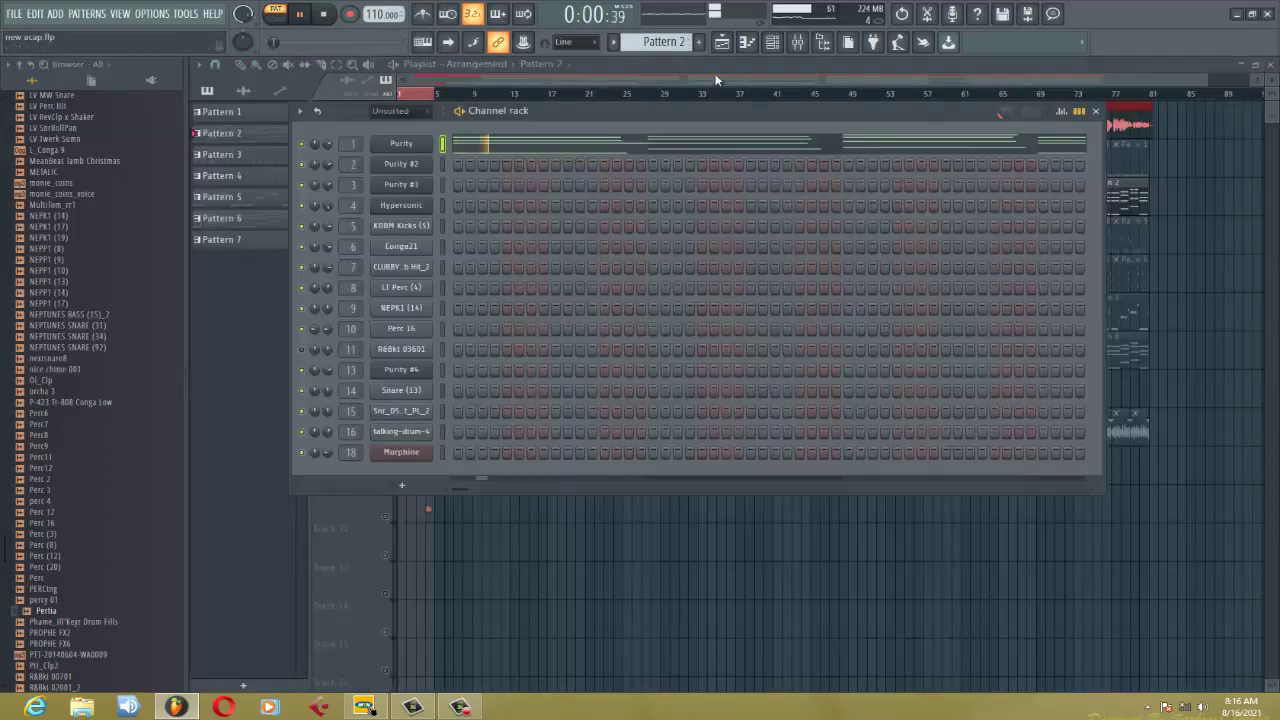
Inspect the Purity mixer track's Fruity Parametric EQ 2 and Fruity Convolver settings.
{"action": "left_click", "coordinate": [797, 42]}
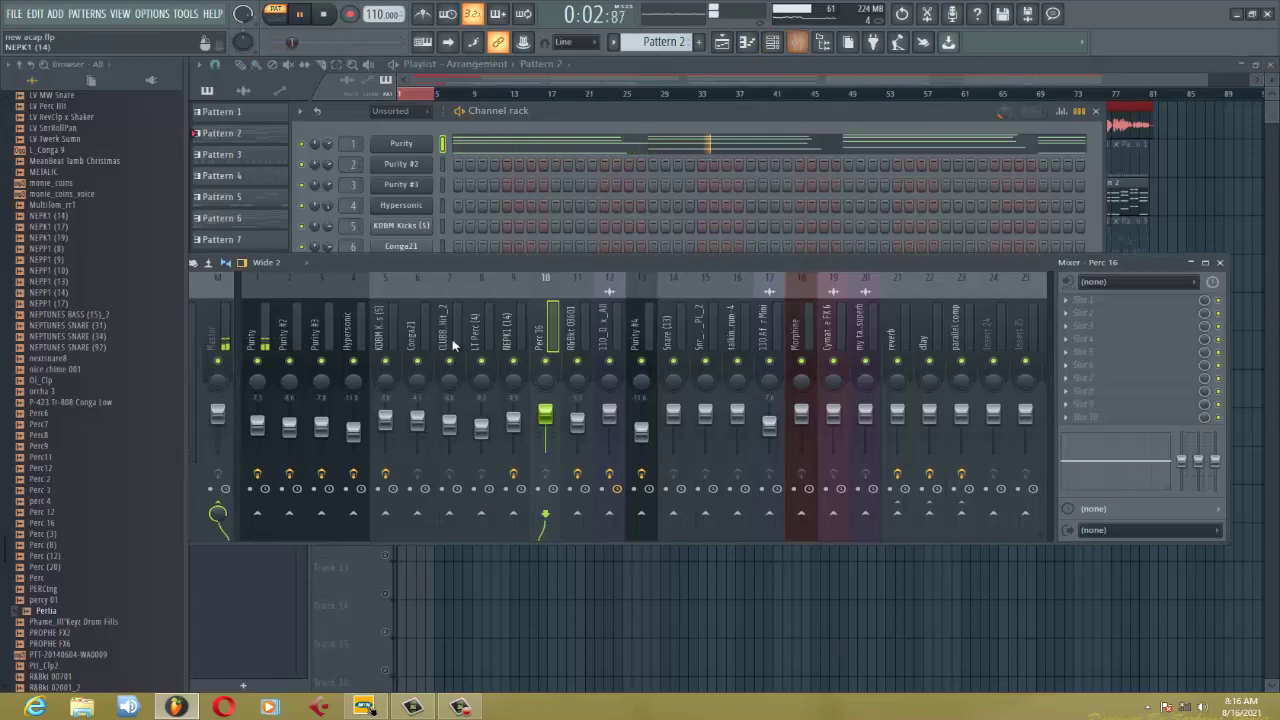
{"action": "left_click", "coordinate": [266, 343]}
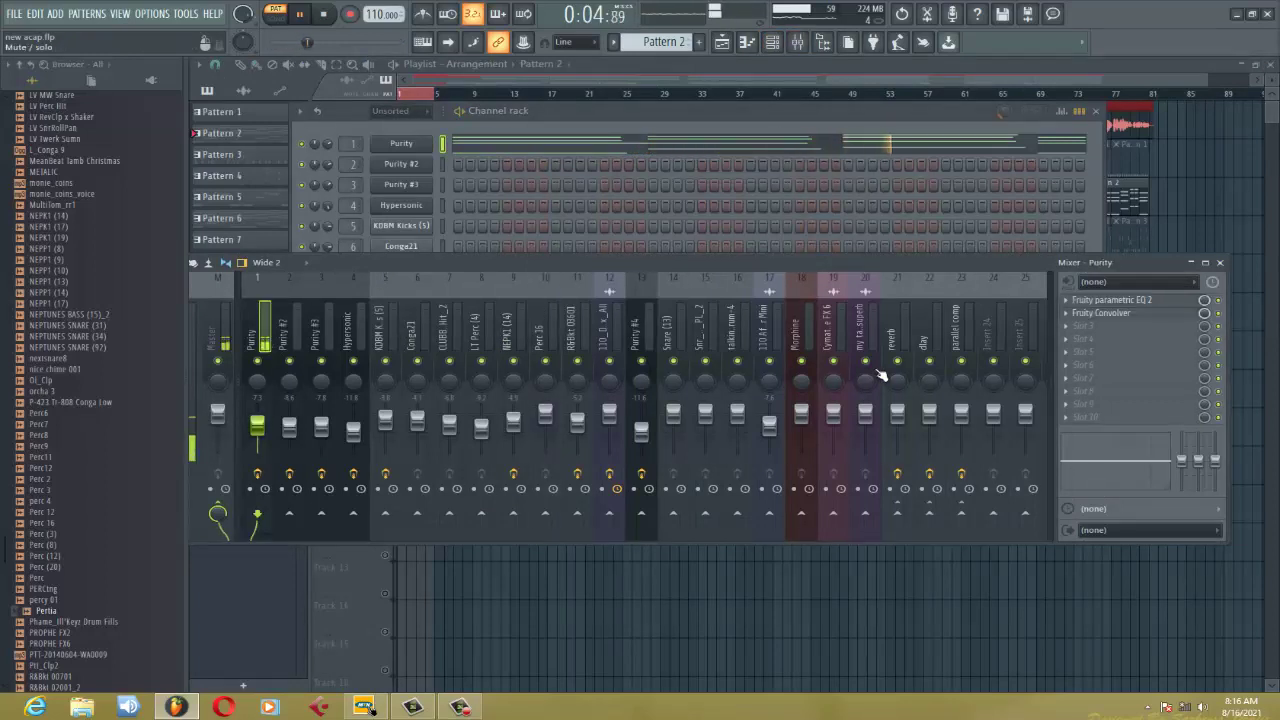
{"action": "left_click", "coordinate": [1138, 303]}
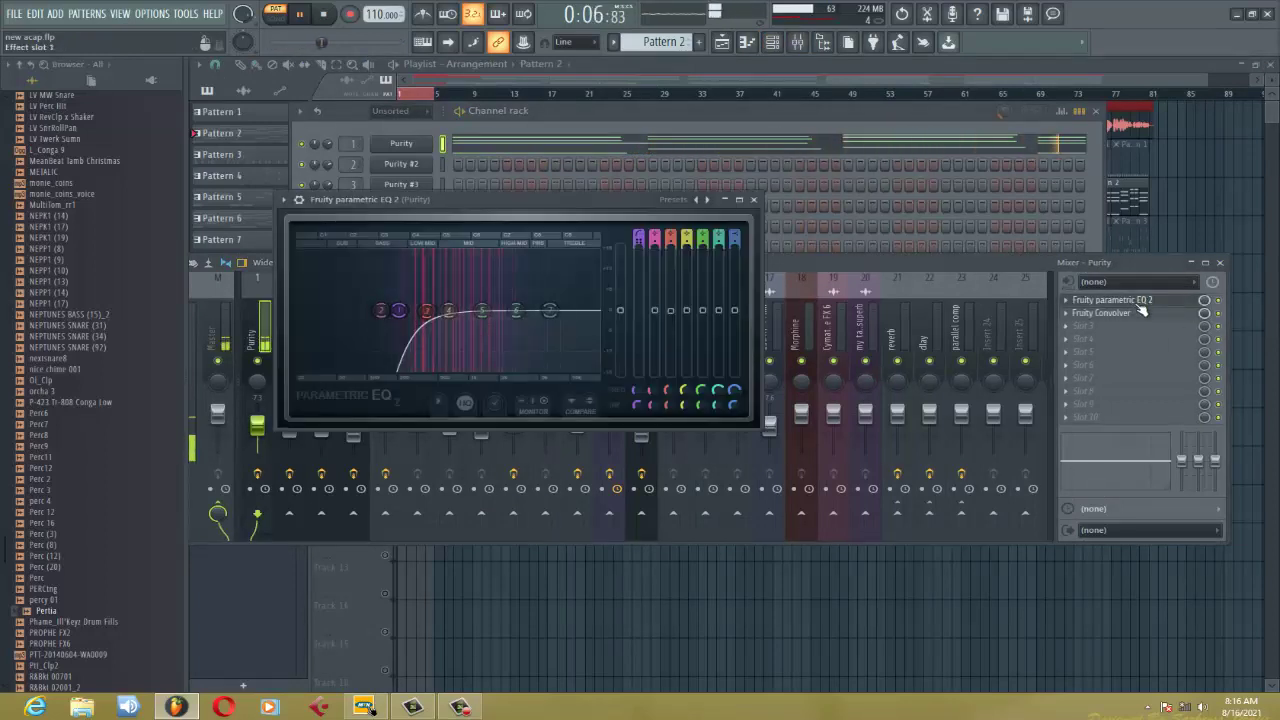
{"action": "left_click", "coordinate": [1103, 313]}
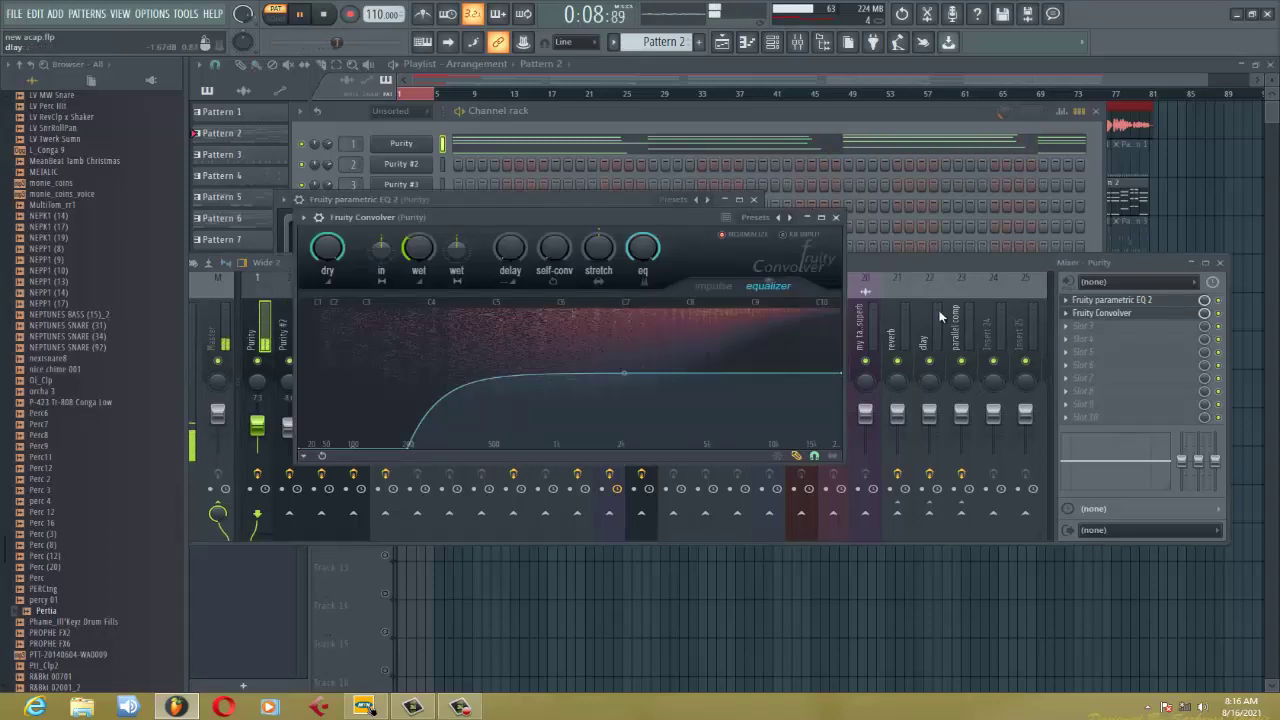
Review the Purity track's Fruity Parametric EQ 2 curve, replay Pattern 2, and close the effects, mixer and channel rack.
{"action": "left_click", "coordinate": [837, 217]}
{"action": "key", "text": "space"}
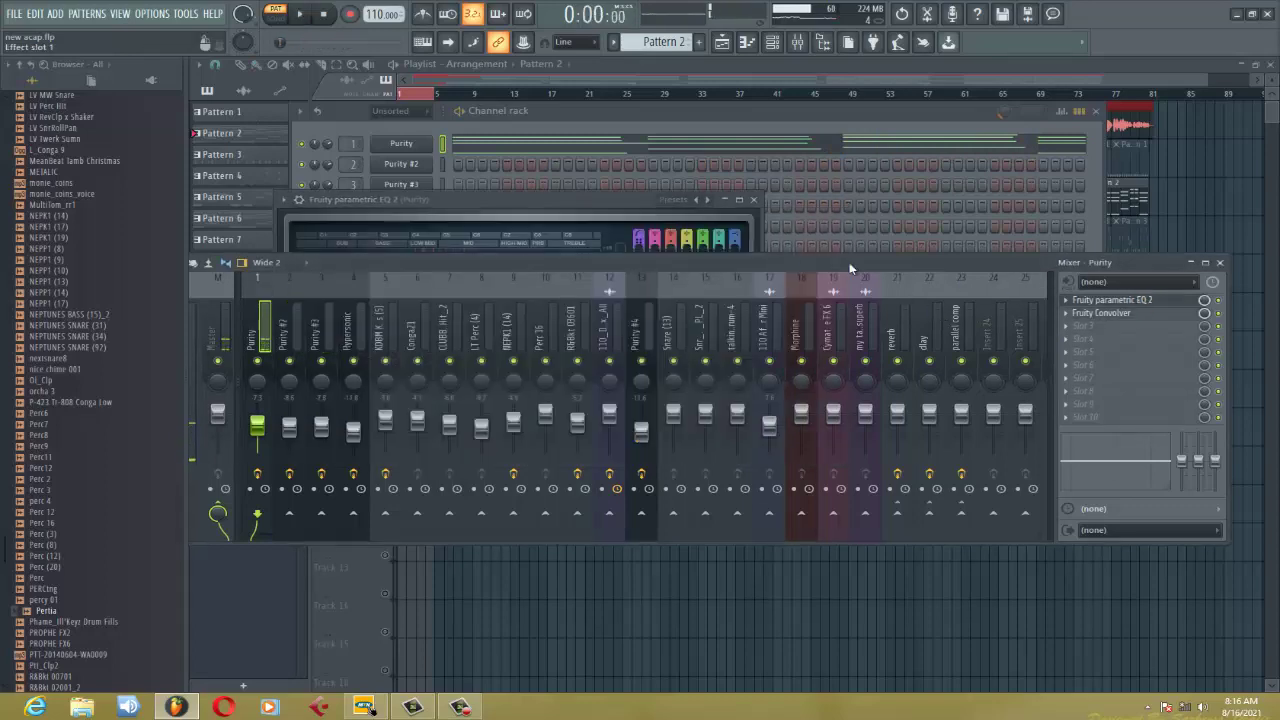
{"action": "left_click", "coordinate": [763, 205]}
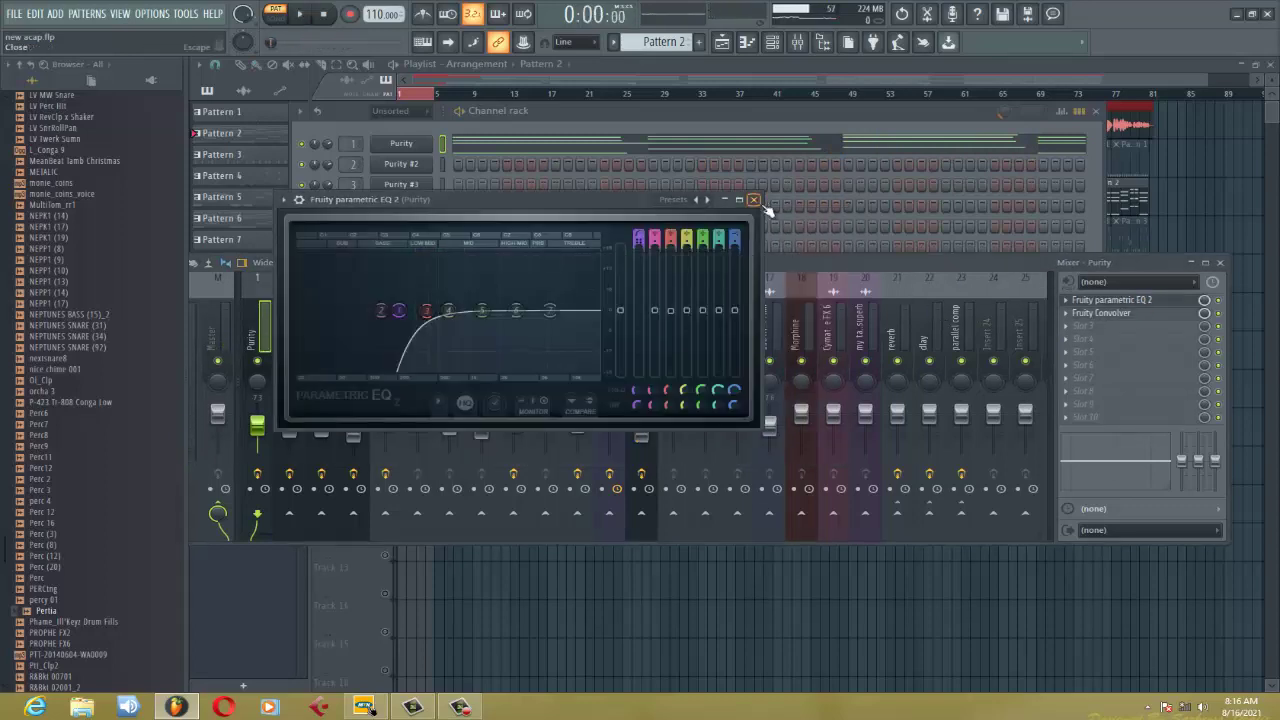
{"action": "left_click", "coordinate": [754, 200]}
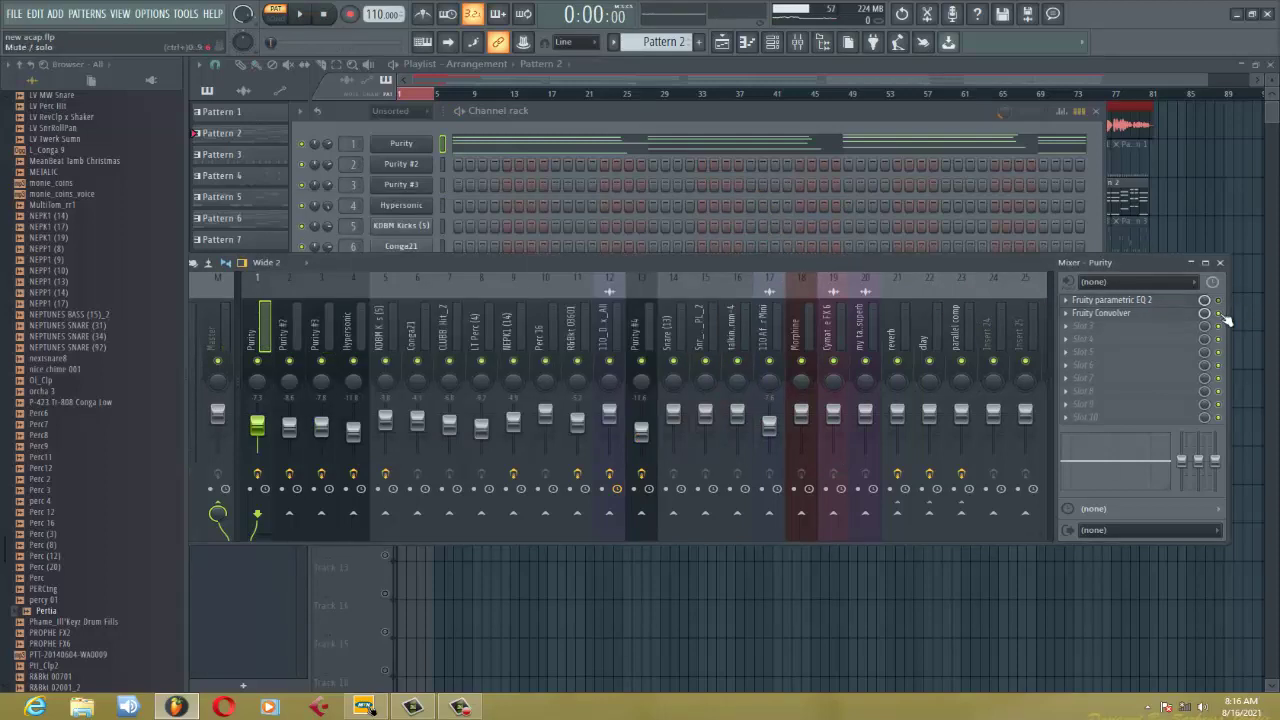
{"action": "key", "text": "space"}
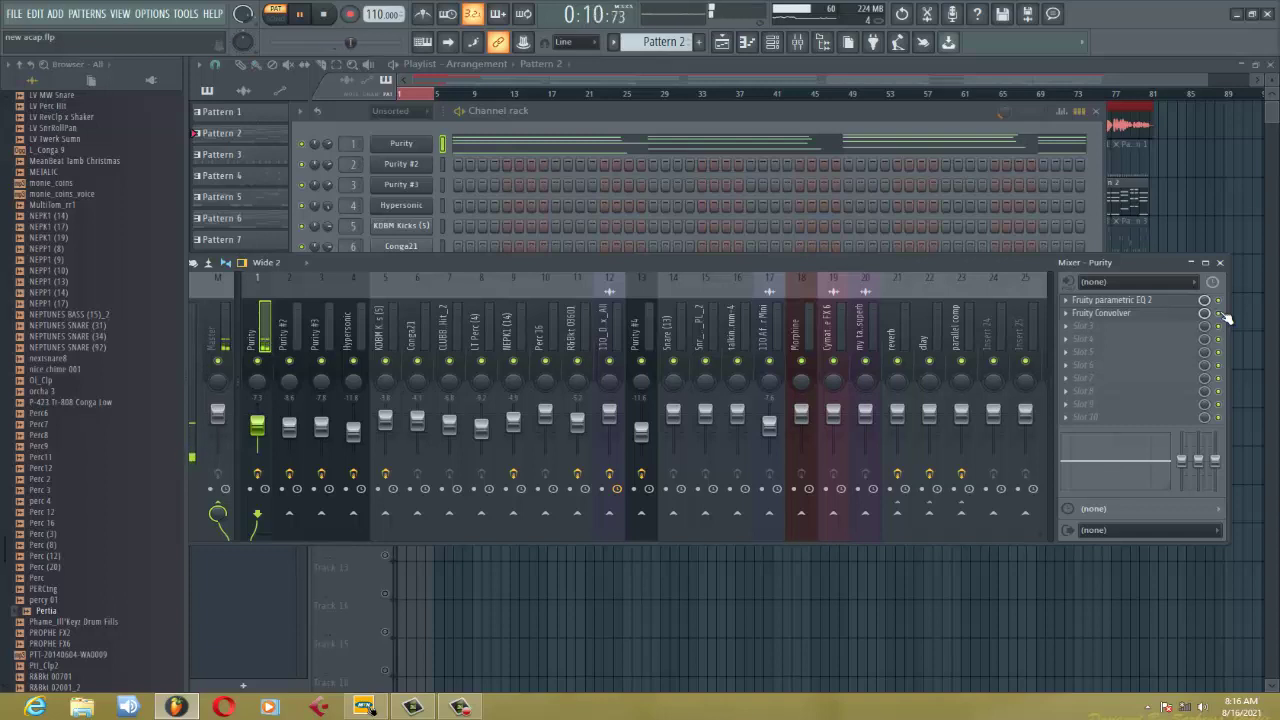
{"action": "left_click", "coordinate": [1220, 263]}
{"action": "left_click", "coordinate": [1096, 111]}
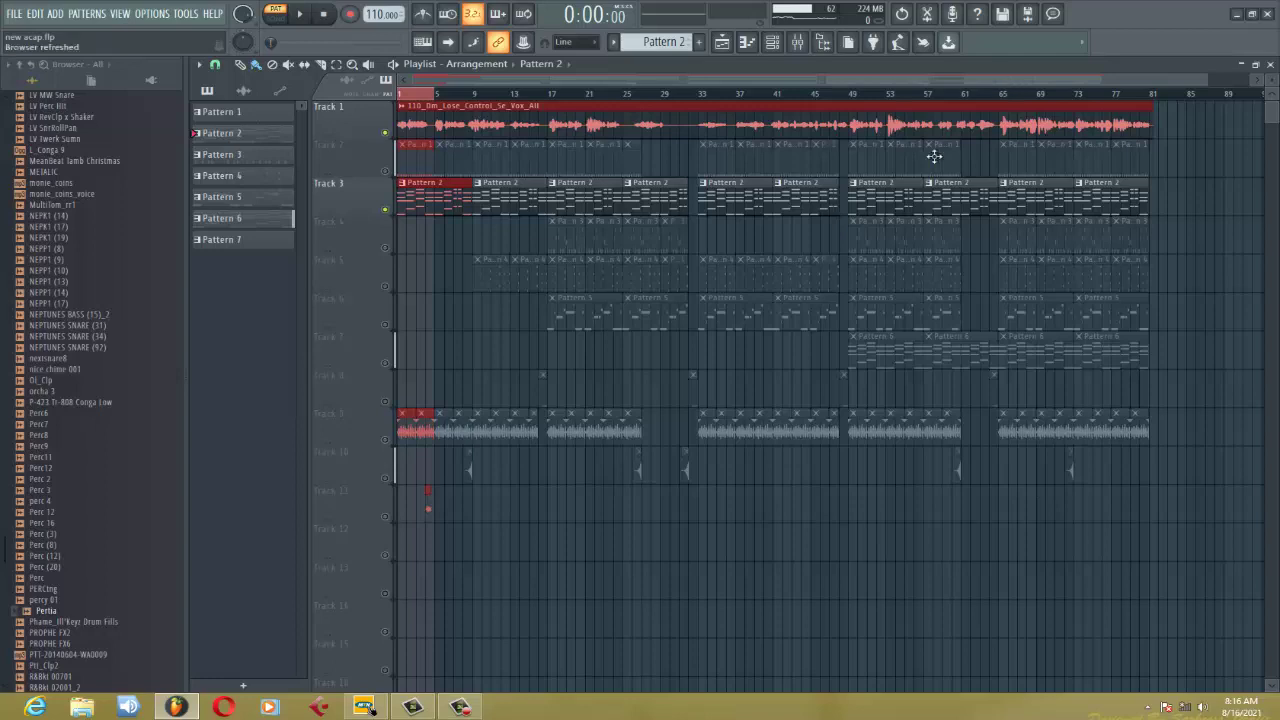
Unmute Track 2 and play the arrangement in song mode with Tracks 1, 2 and 3.
{"action": "left_click", "coordinate": [393, 172]}
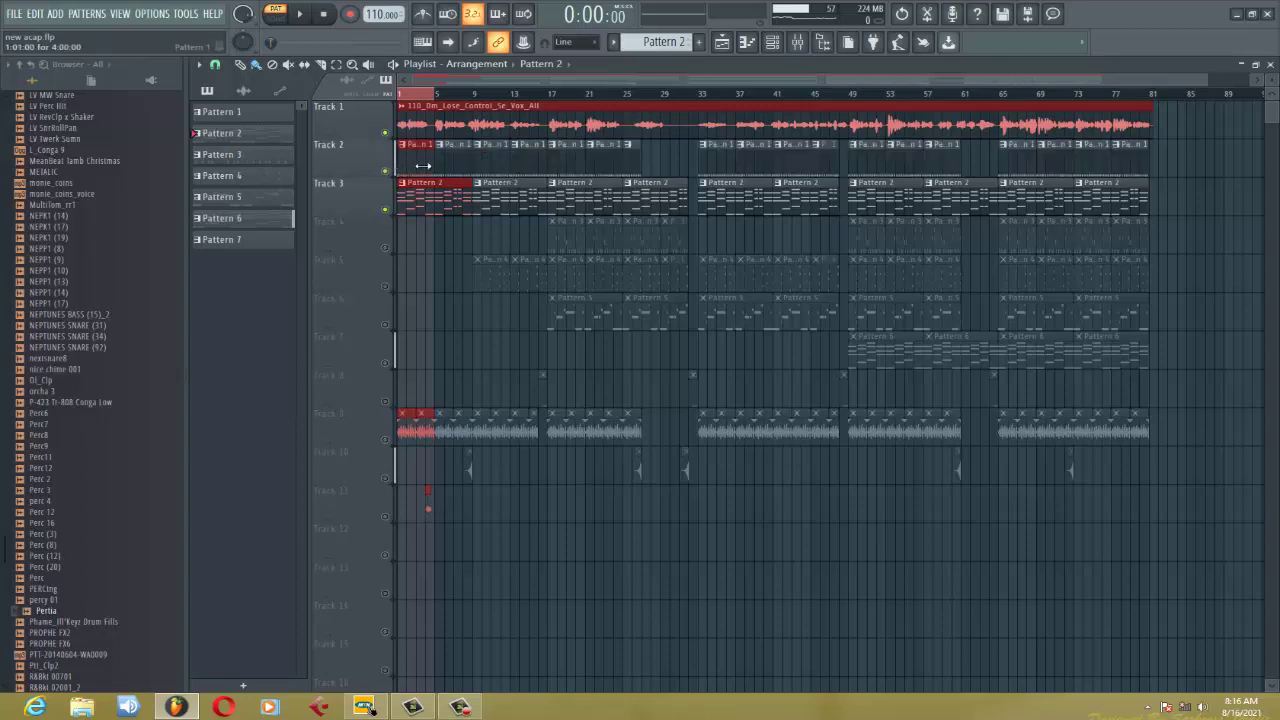
{"action": "left_click", "coordinate": [401, 106]}
{"action": "left_click", "coordinate": [368, 129]}
{"action": "key", "text": "space"}
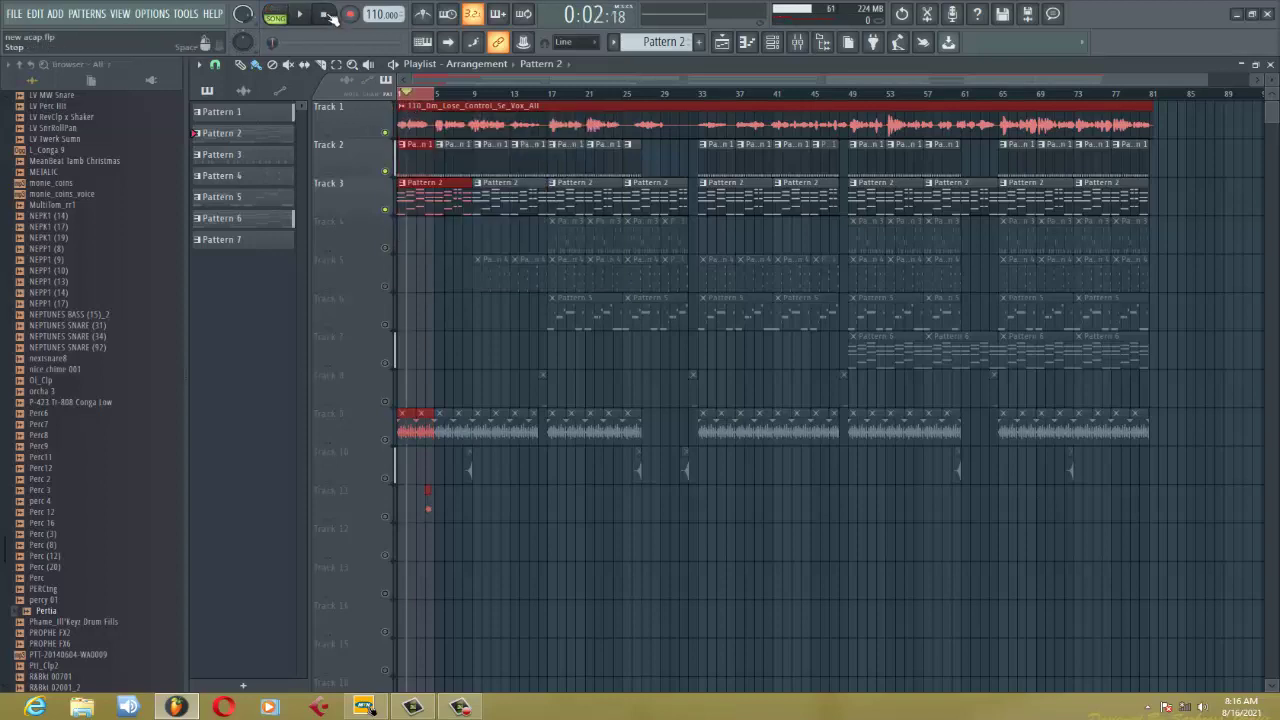
{"action": "key", "text": "space"}
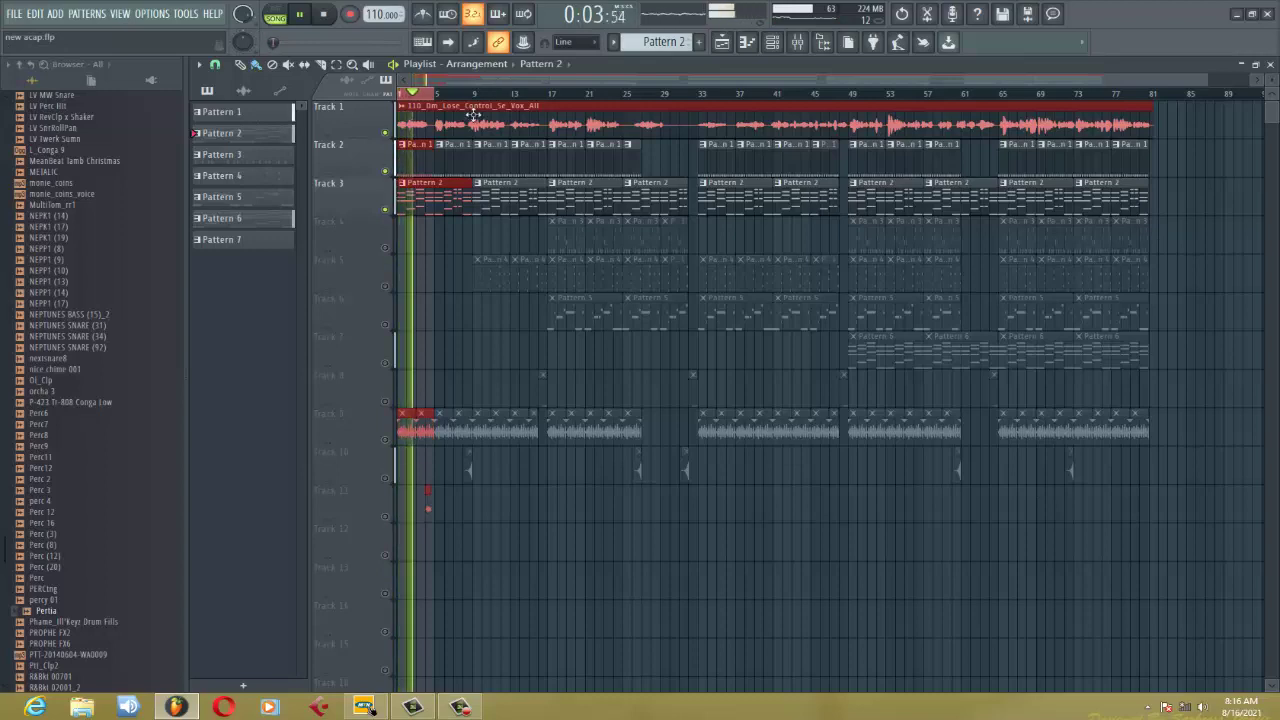
Compare the arrangement with Track 2 muted and unmuted during playback, and stop playback.
{"action": "left_click", "coordinate": [386, 170]}
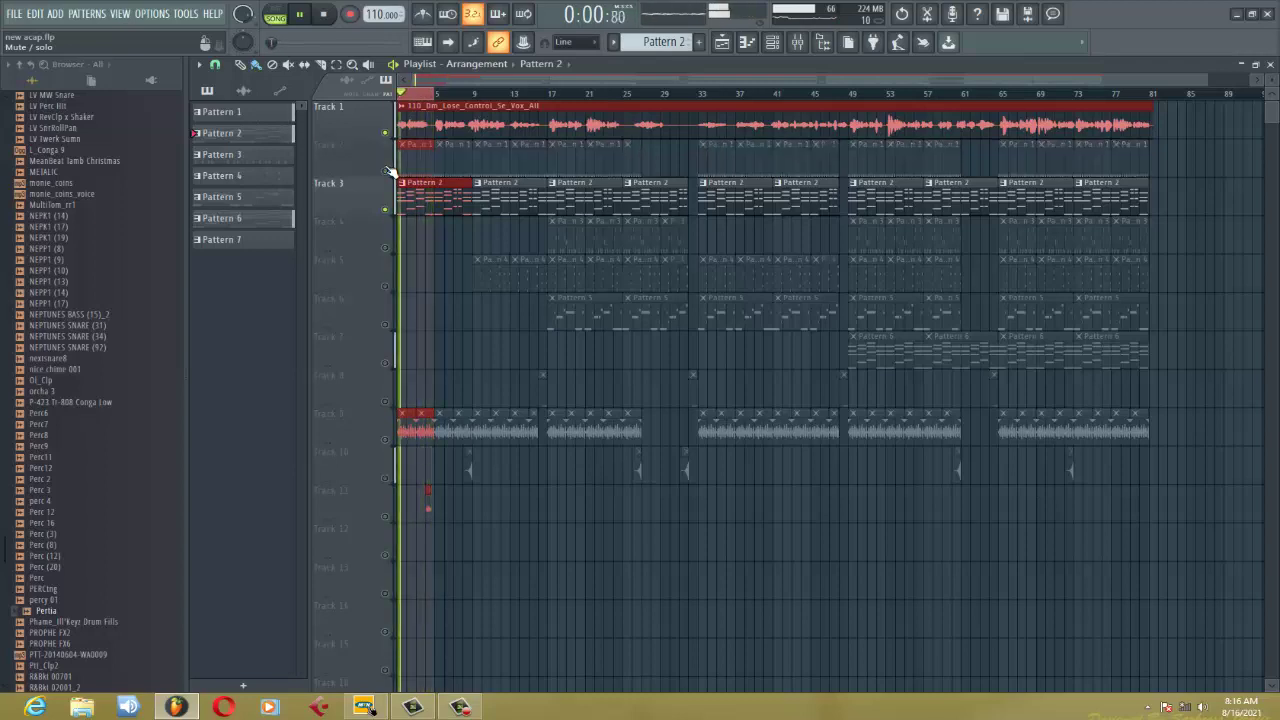
{"action": "left_click", "coordinate": [386, 169]}
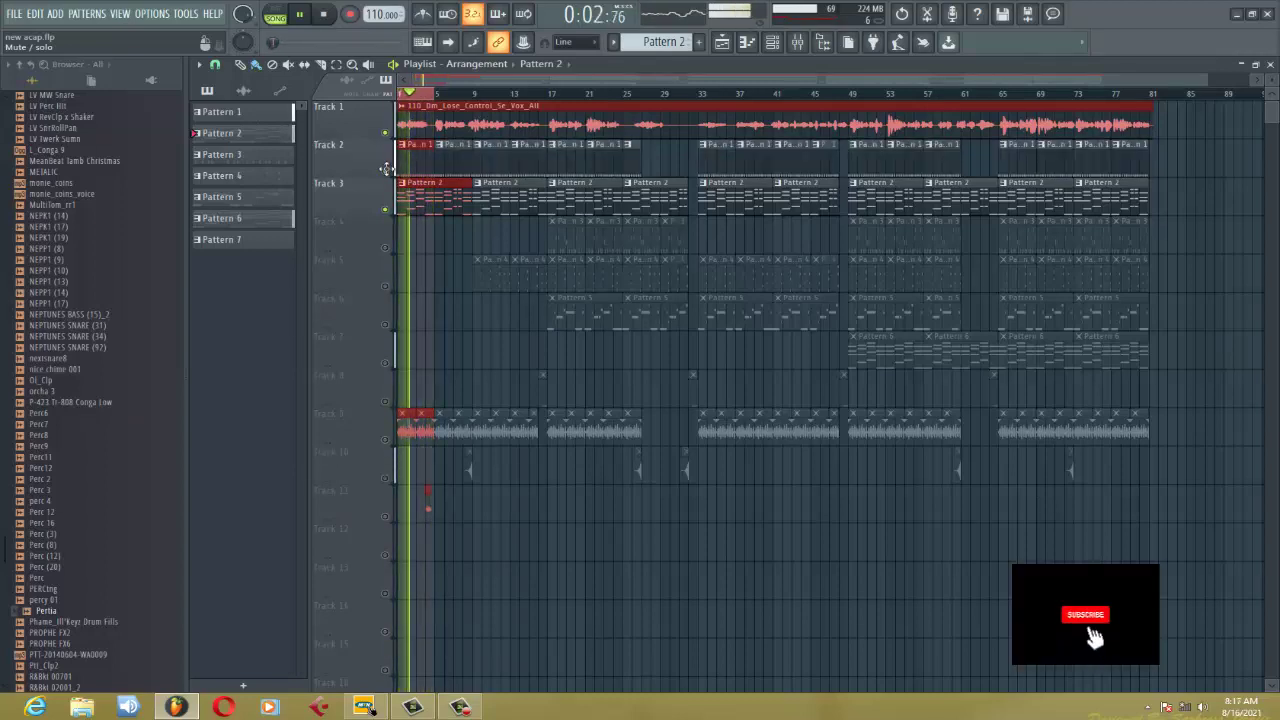
{"action": "key", "text": "space"}
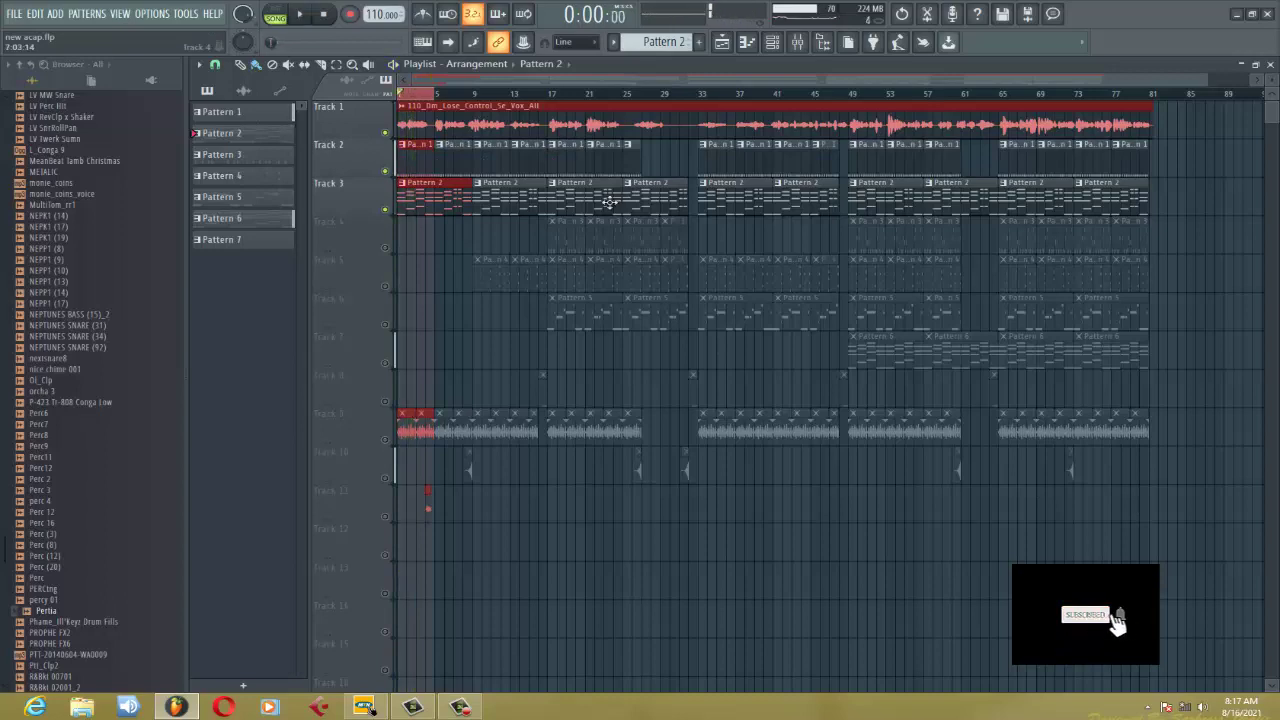
Clear the playlist's time selection and solo Track 4 with the playhead at bar 17.
{"action": "left_click", "coordinate": [549, 94]}
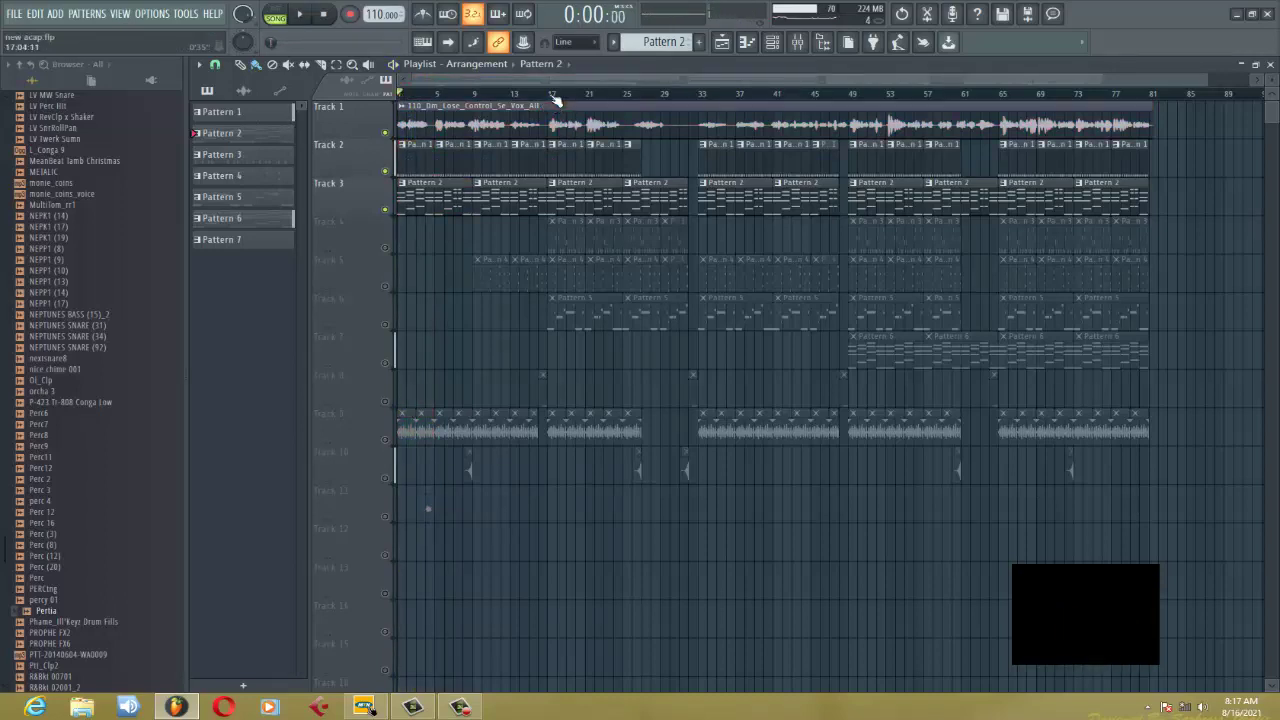
{"action": "right_click", "coordinate": [386, 248]}
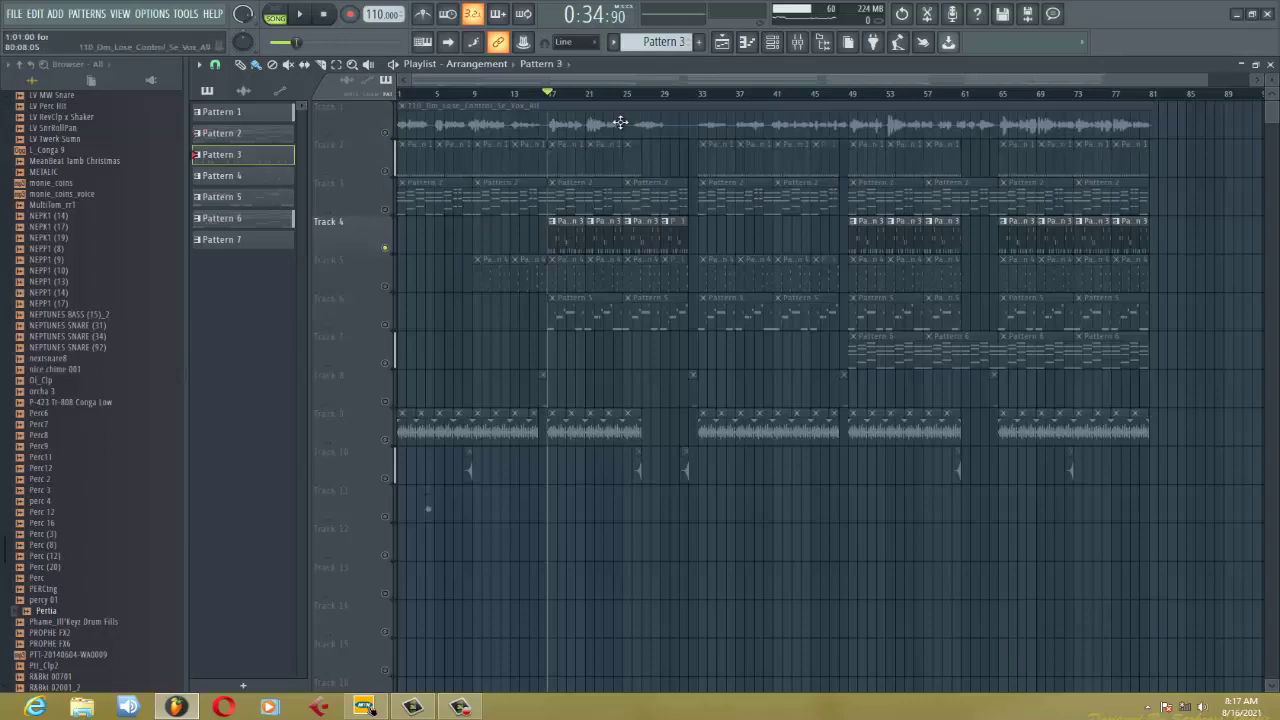
Check the instrument preset of Pattern 3's Purity #2 channel and play its notes in the piano roll.
{"action": "left_click", "coordinate": [771, 42]}
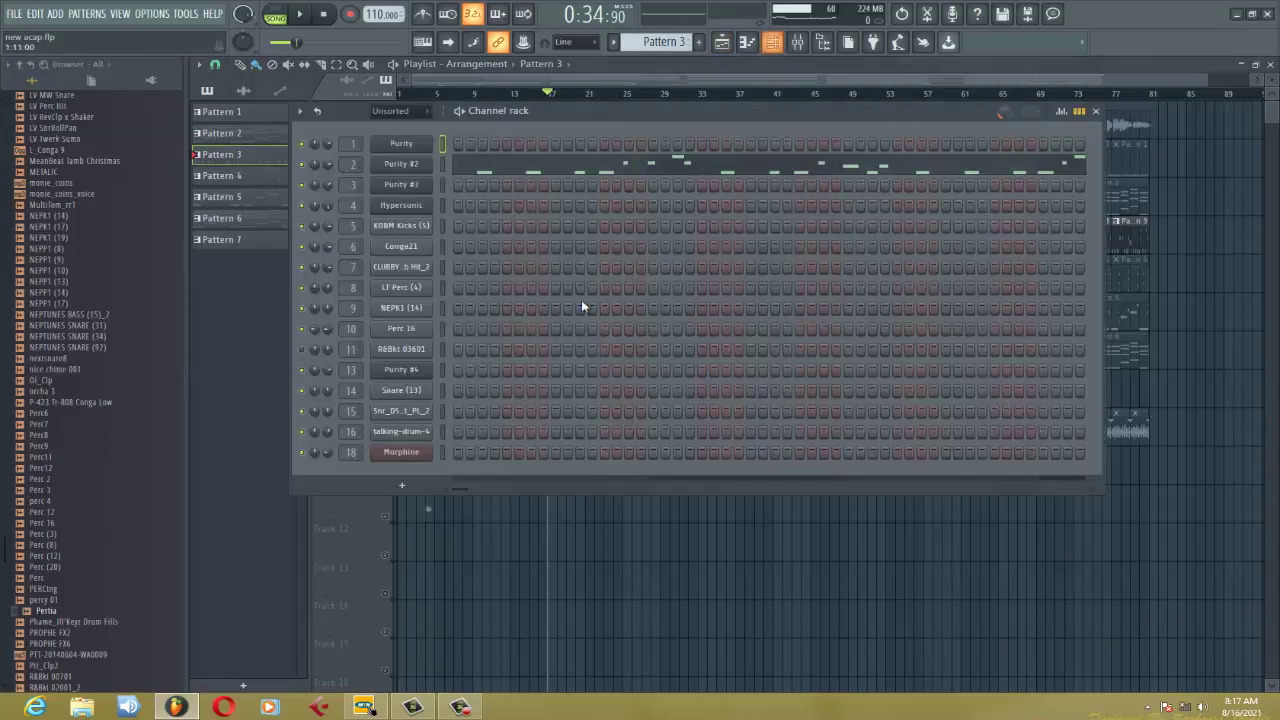
{"action": "left_click", "coordinate": [414, 166]}
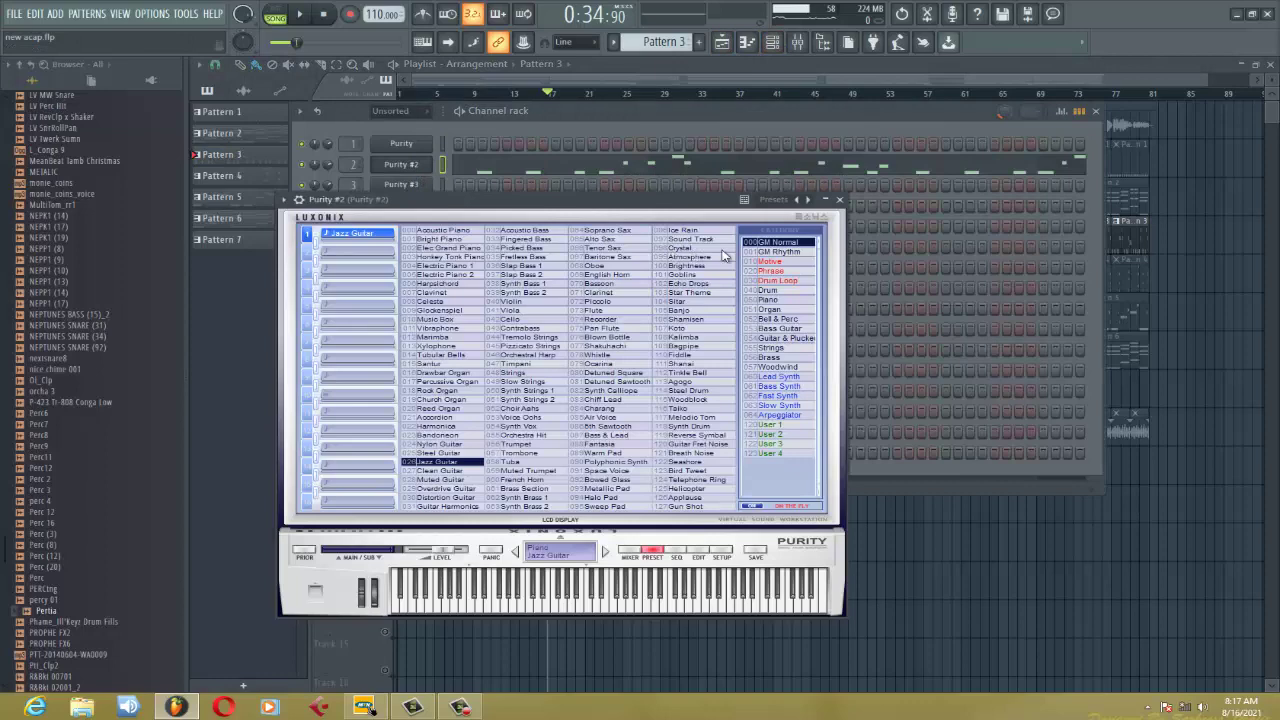
{"action": "left_click", "coordinate": [840, 201]}
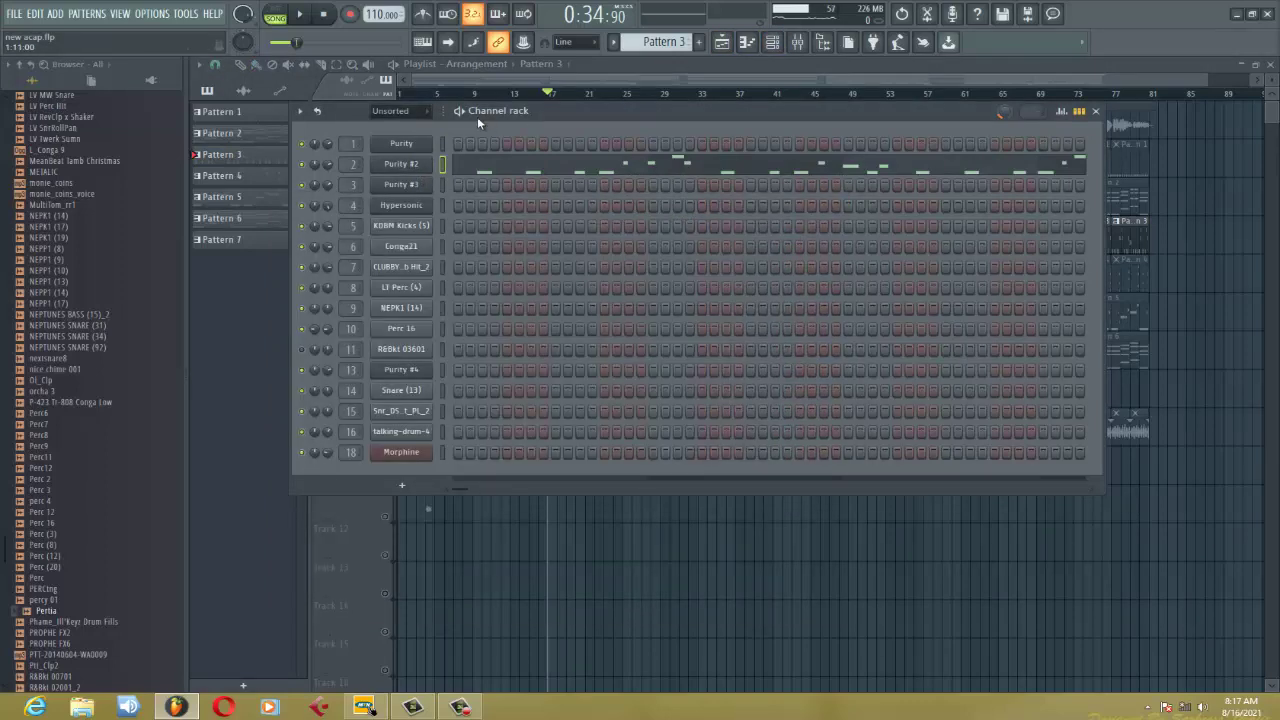
{"action": "key", "text": "space"}
{"action": "left_click", "coordinate": [565, 176]}
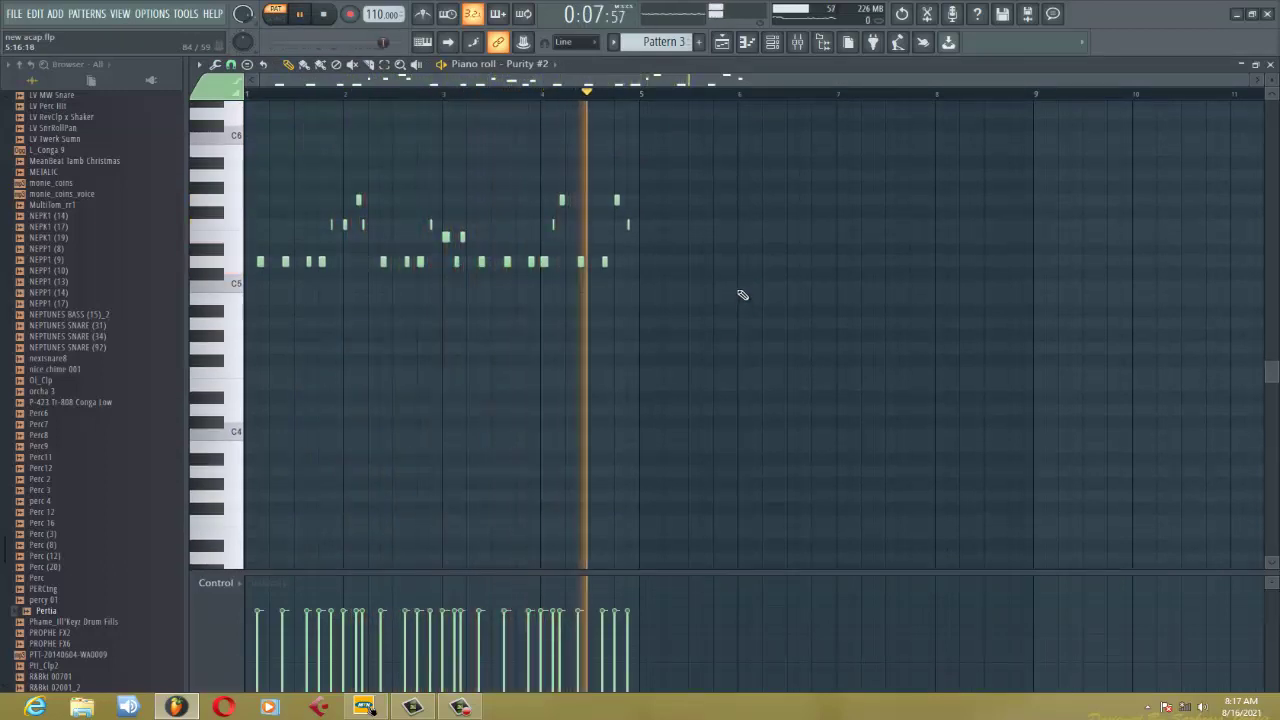
Inspect the Purity #2 mixer track's Fruity Parametric EQ 2 and Fruity Reeverb 2 settings, and close the mixer.
{"action": "left_click", "coordinate": [807, 43]}
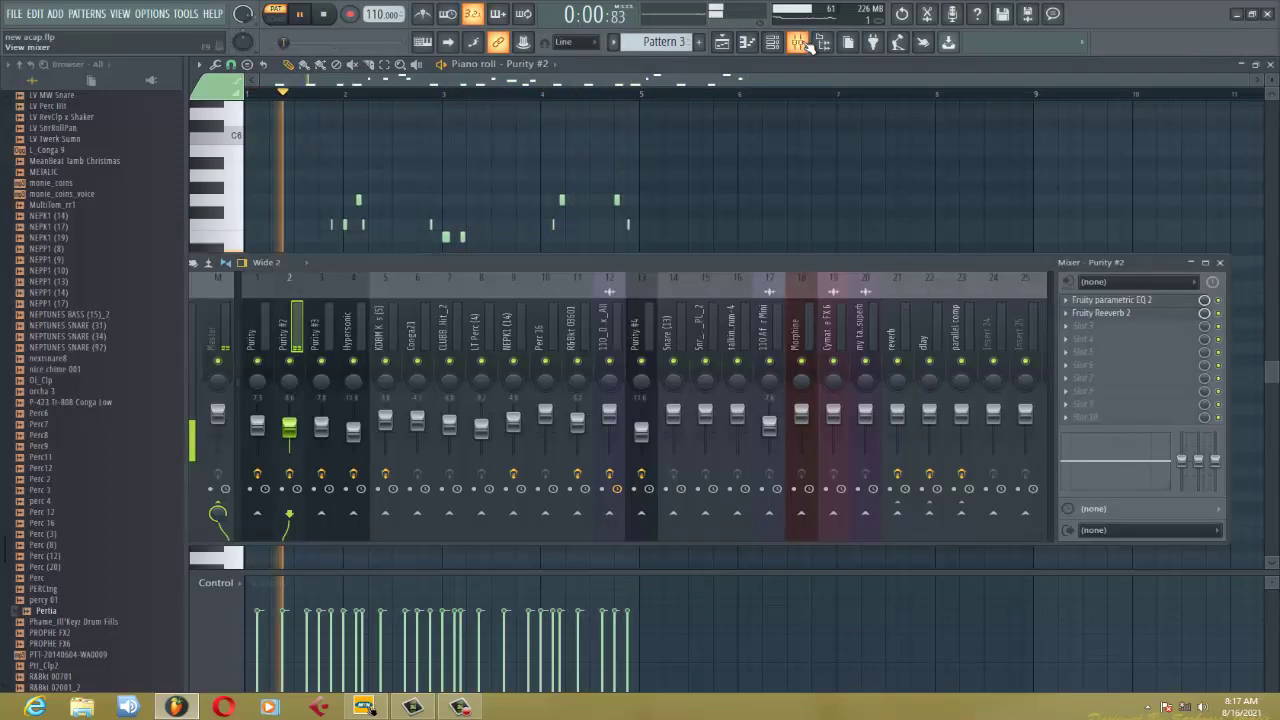
{"action": "left_click", "coordinate": [1149, 302]}
{"action": "left_click", "coordinate": [1149, 302]}
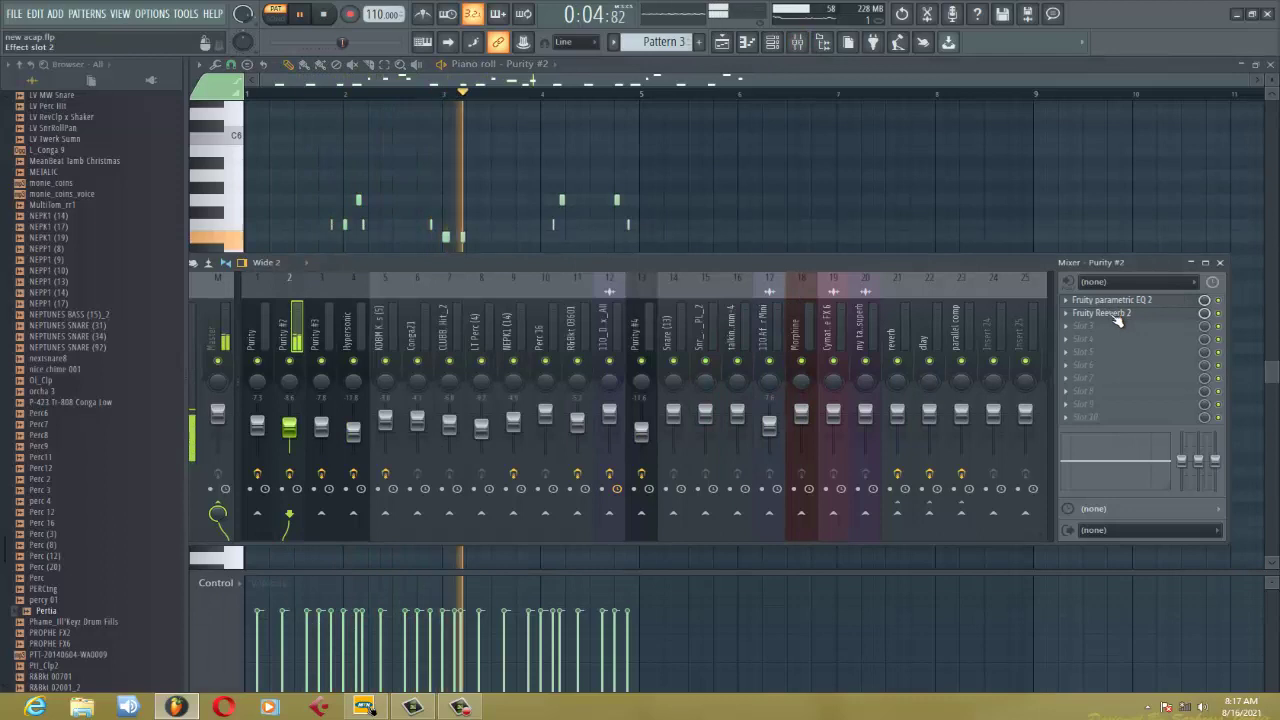
{"action": "left_click", "coordinate": [1117, 314]}
{"action": "left_click", "coordinate": [1117, 314]}
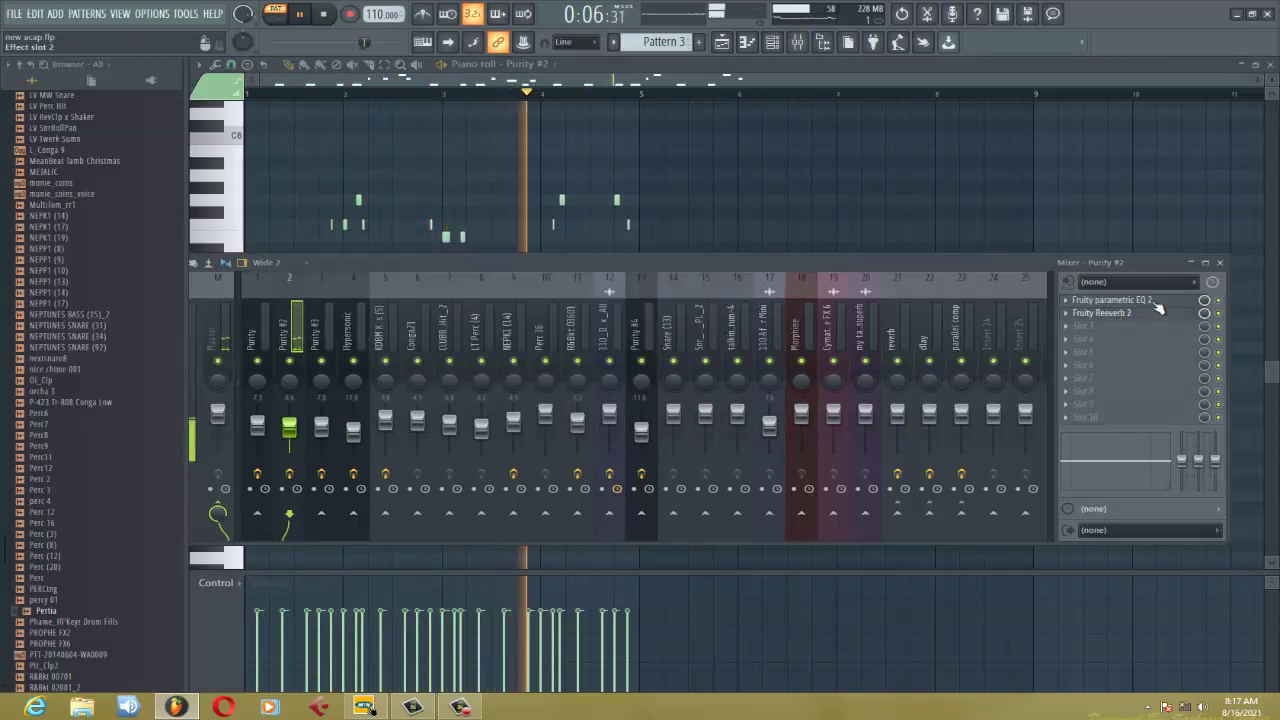
{"action": "left_click", "coordinate": [1219, 262]}
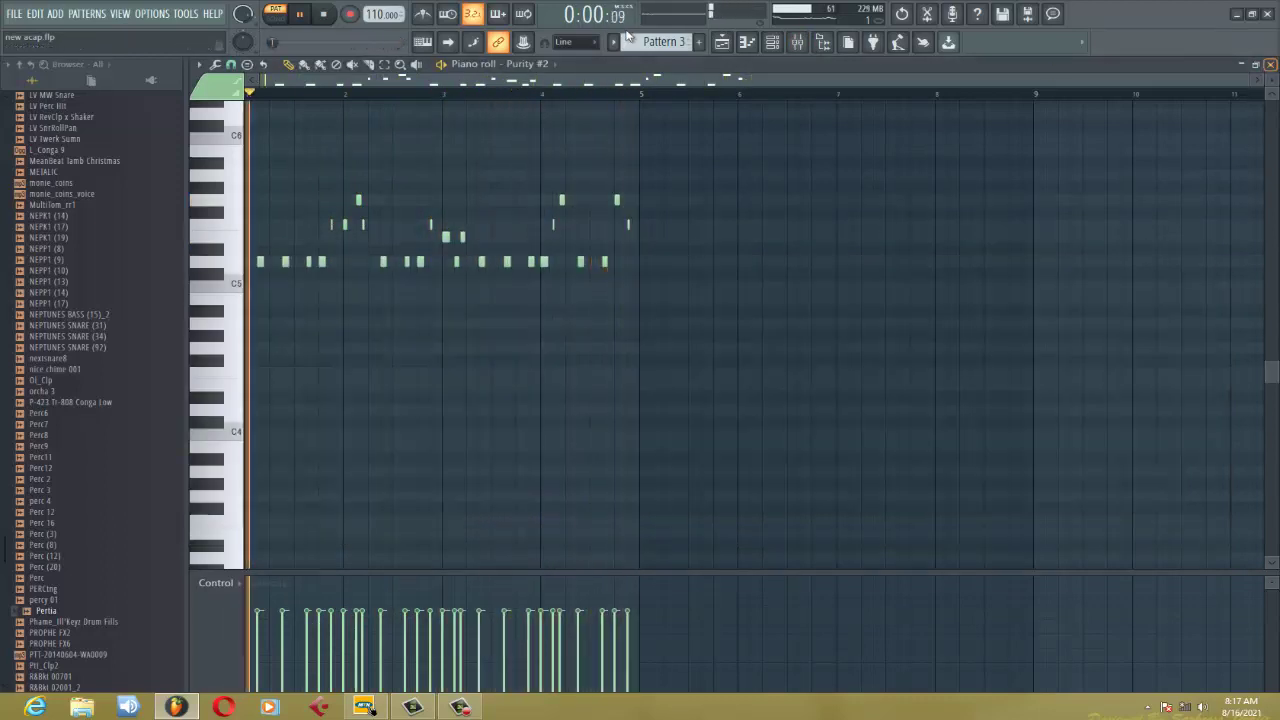
Replay Pattern 3 with the Purity #2 mixer track in view, and close the mixer, piano roll and channel rack.
{"action": "key", "text": "space"}
{"action": "left_click", "coordinate": [797, 42]}
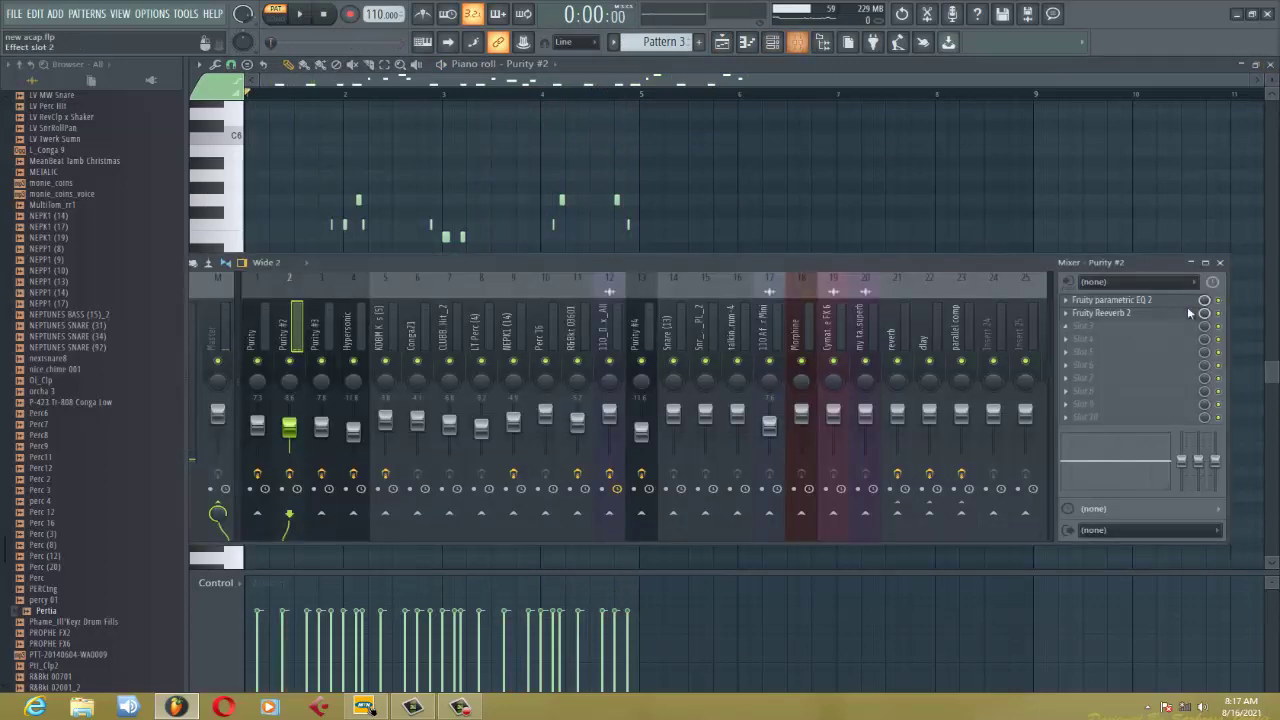
{"action": "key", "text": "space"}
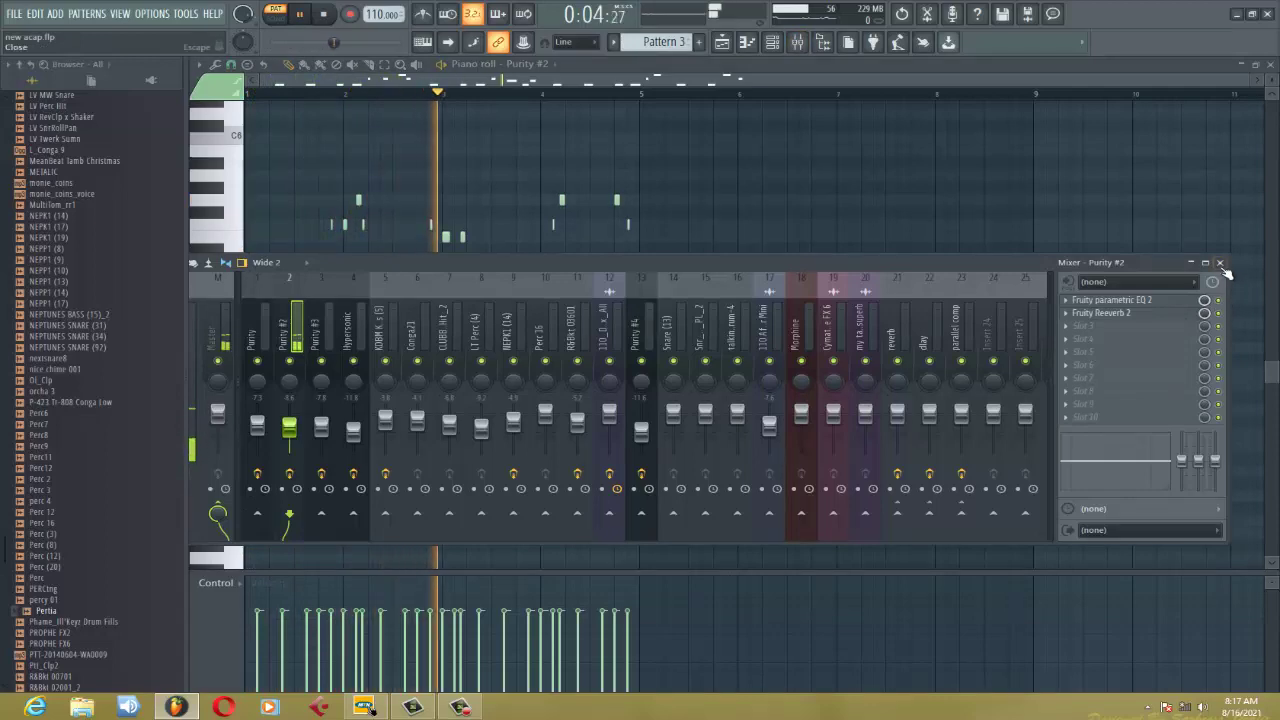
{"action": "left_click", "coordinate": [1220, 262]}
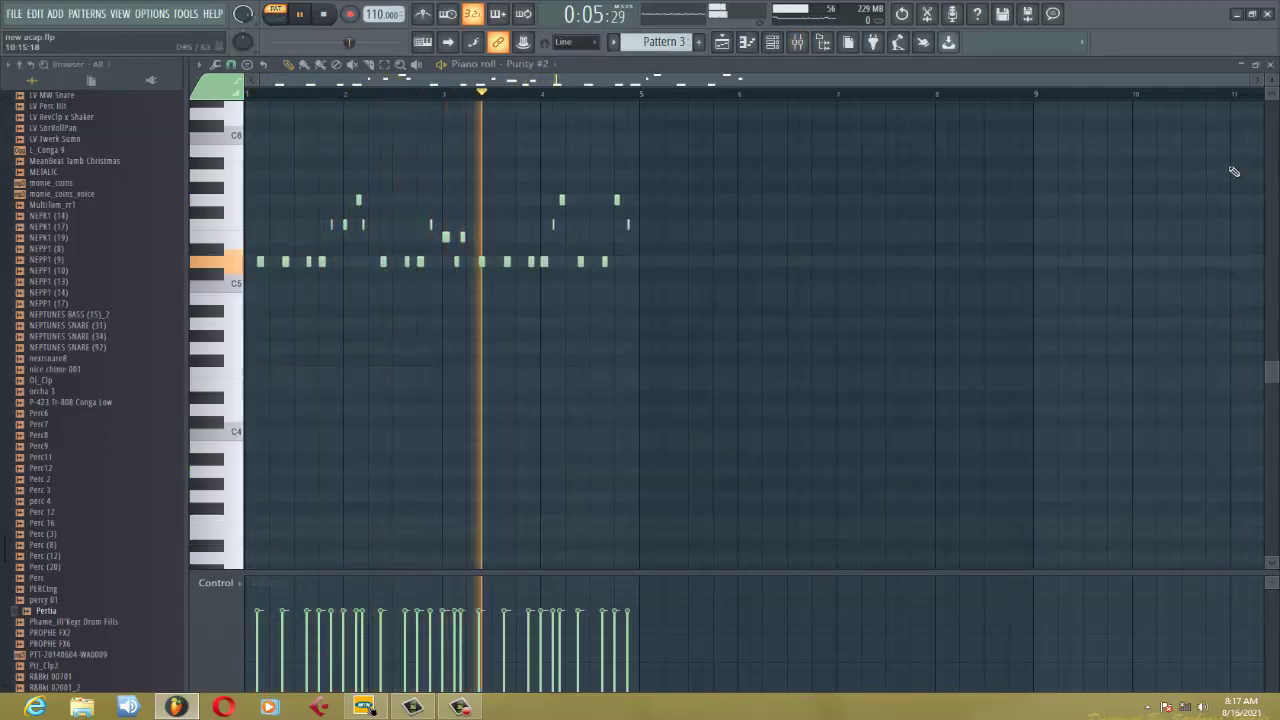
{"action": "left_click", "coordinate": [1270, 65]}
{"action": "key", "text": "space"}
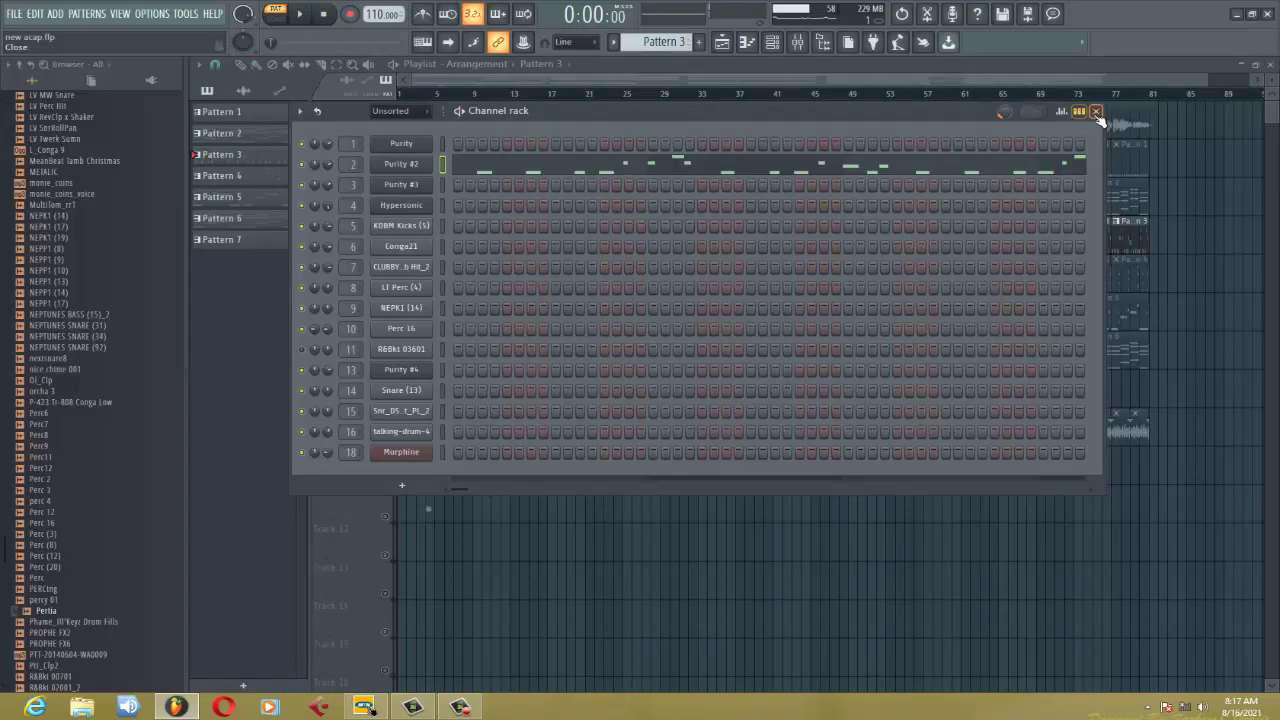
{"action": "left_click", "coordinate": [1095, 112]}
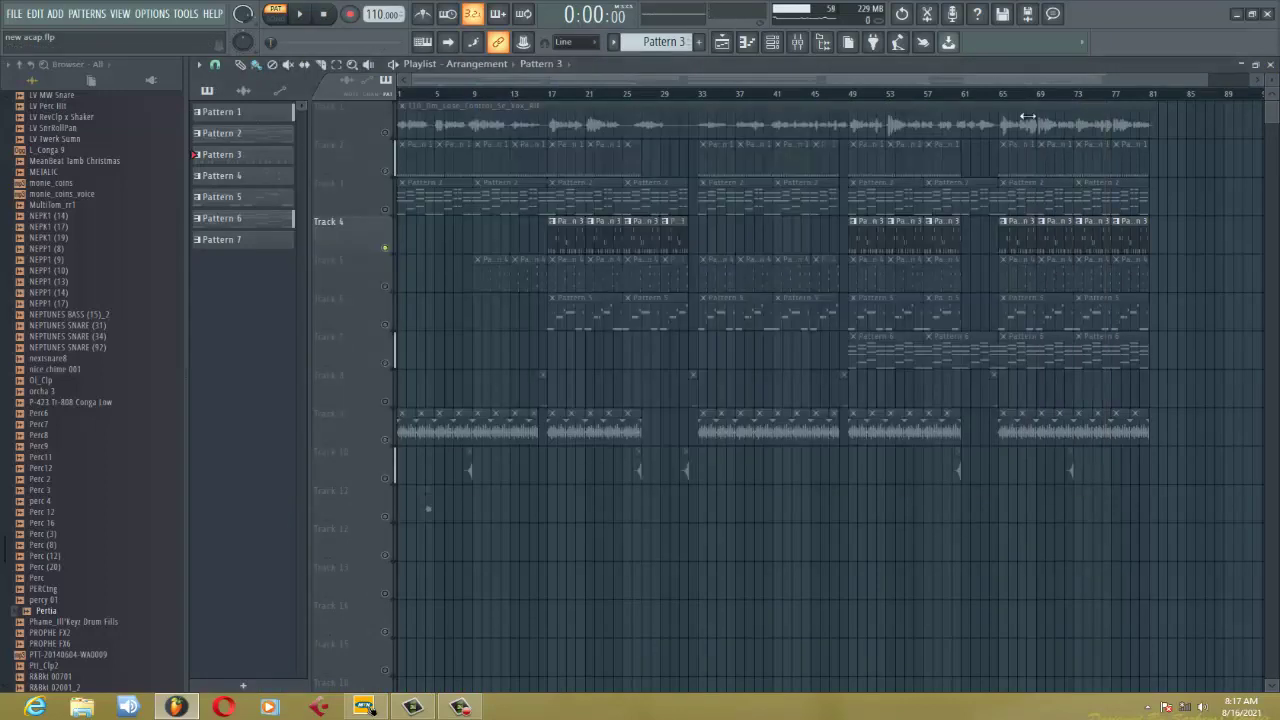
Unmute Track 5, mute Track 4, and make Pattern 4 the current pattern from its playlist clip.
{"action": "left_click", "coordinate": [385, 287]}
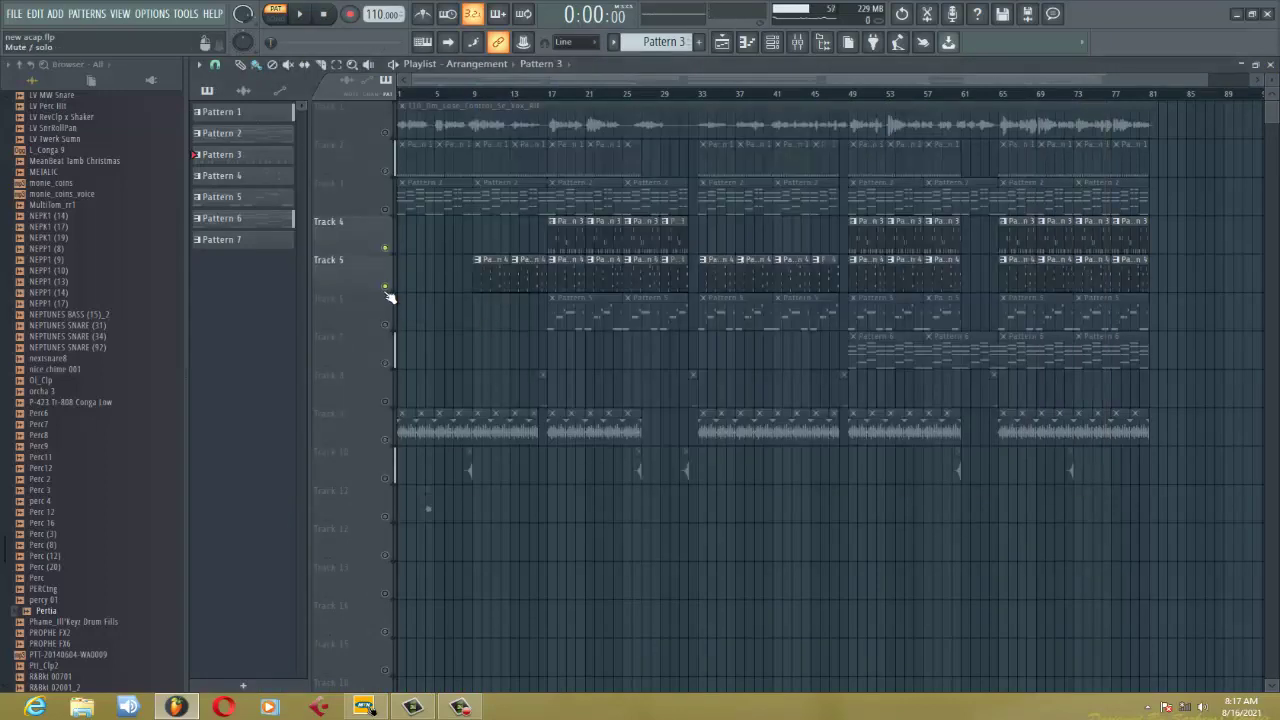
{"action": "left_click", "coordinate": [386, 249]}
{"action": "left_click", "coordinate": [497, 274]}
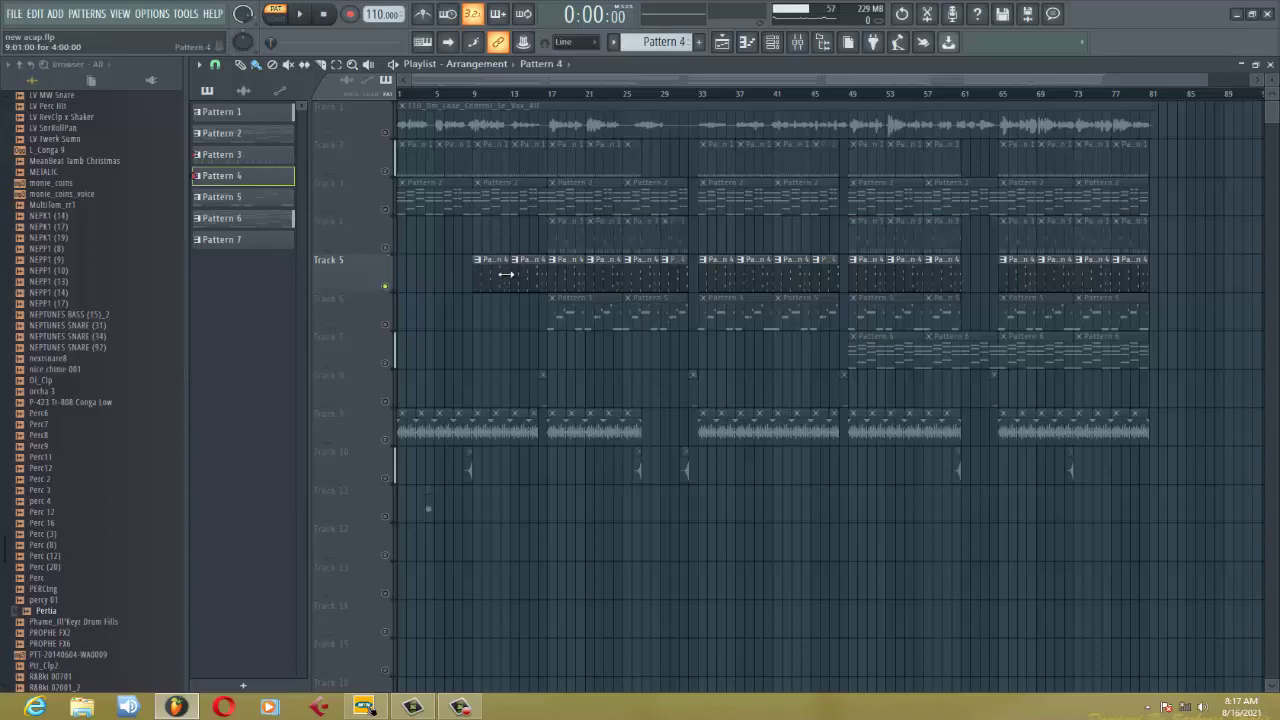
Examine the chord notes of Pattern 4's Purity #3 channel in the piano roll and check its instrument presets.
{"action": "left_click", "coordinate": [773, 44]}
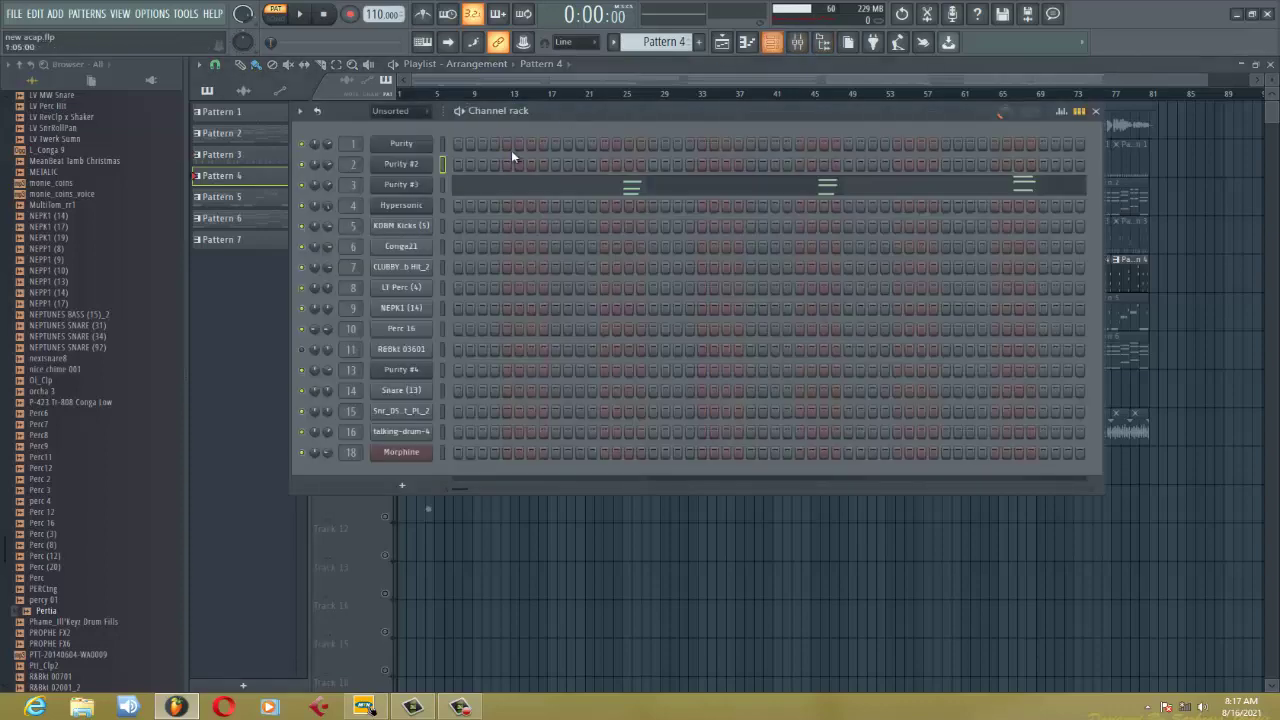
{"action": "left_click", "coordinate": [506, 190]}
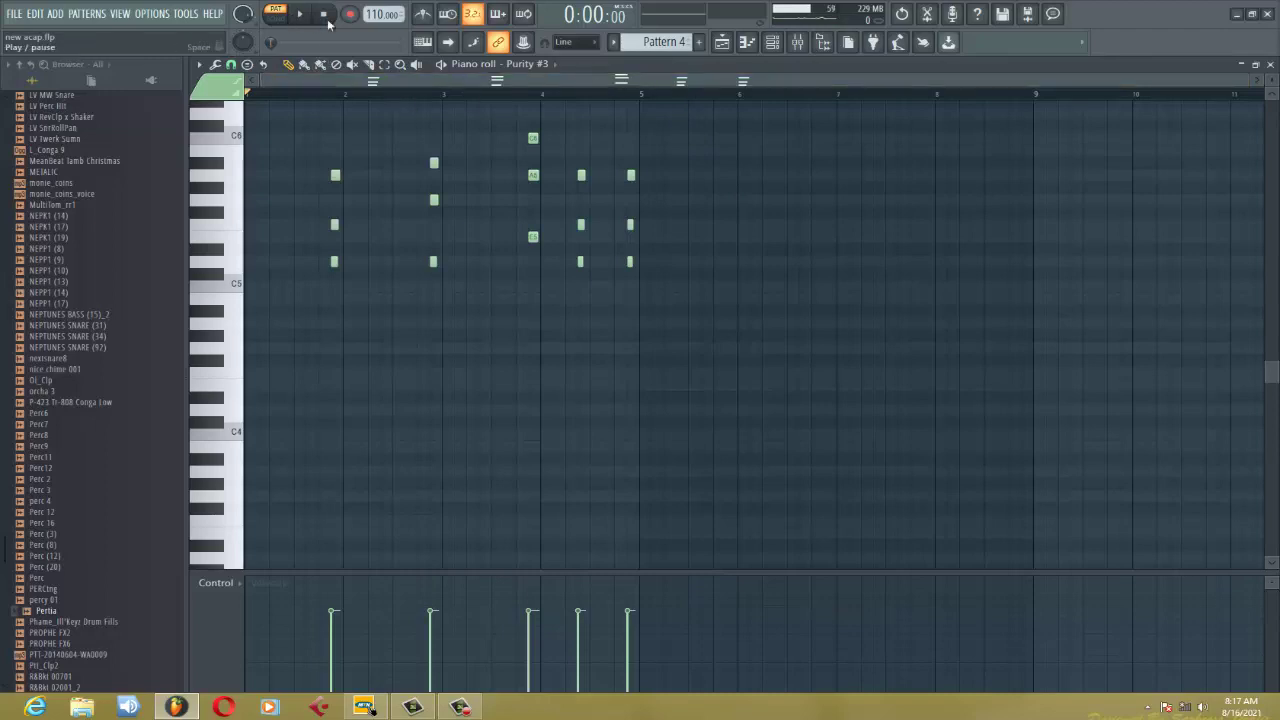
{"action": "left_click", "coordinate": [776, 44]}
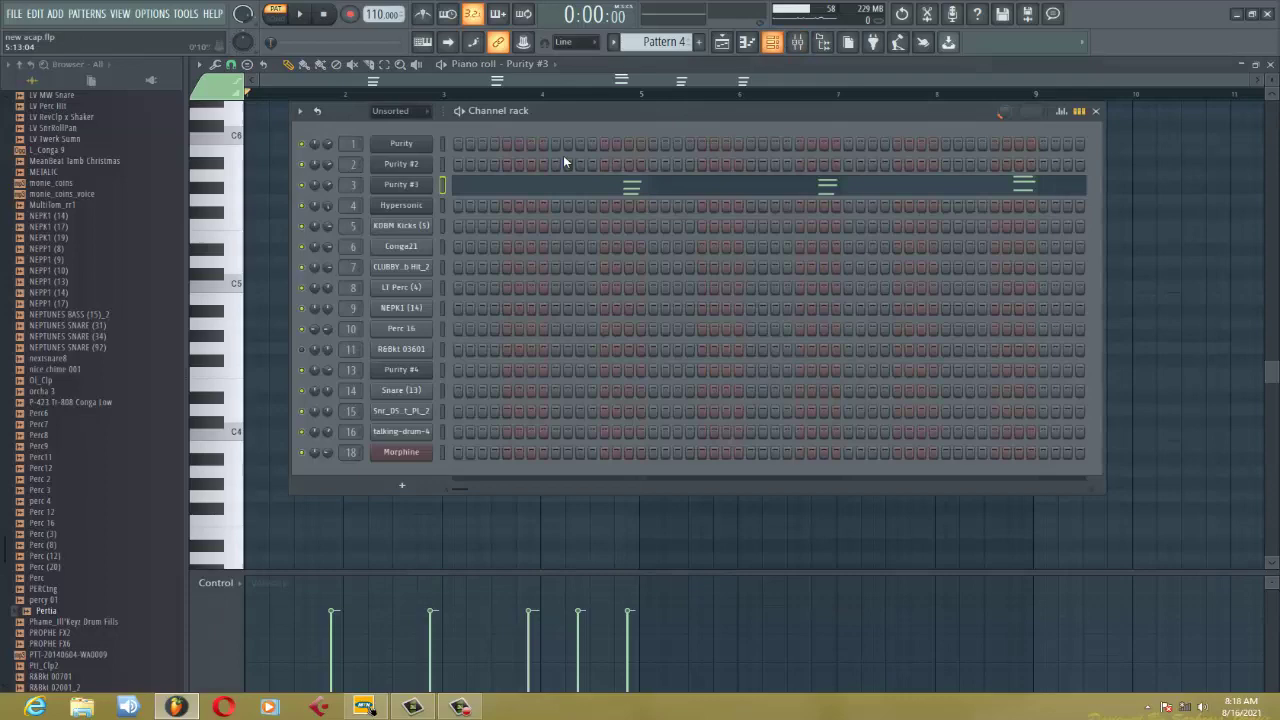
{"action": "left_click", "coordinate": [403, 186]}
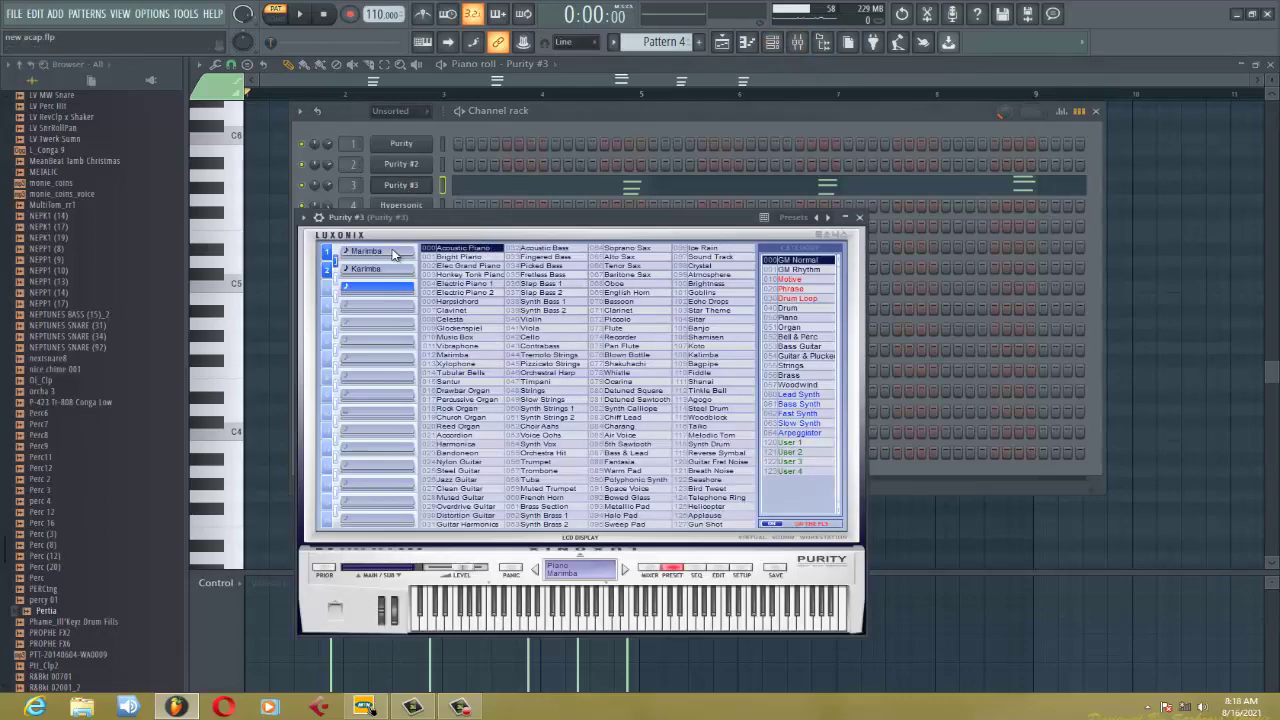
{"action": "left_click", "coordinate": [859, 218]}
Play Pattern 4 and inspect the Purity #3 mixer track's Fruity Parametric EQ 2 curve.
{"action": "key", "text": "space"}
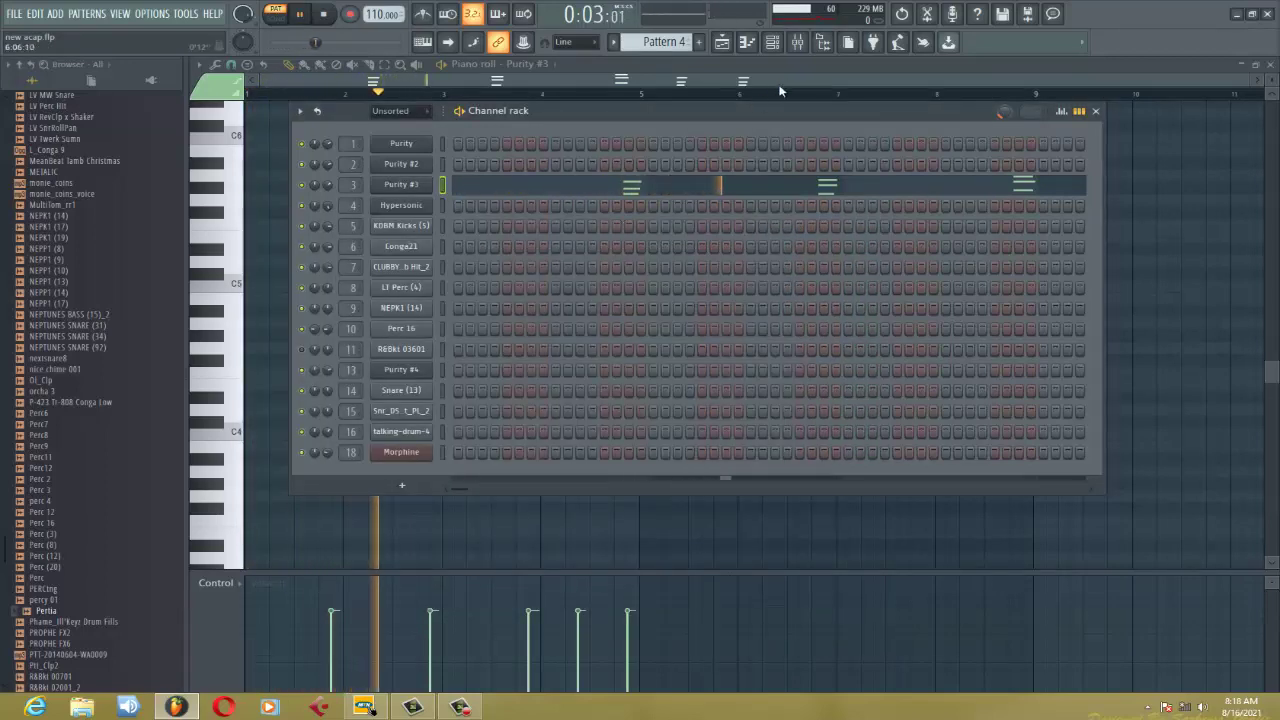
{"action": "left_click", "coordinate": [798, 48]}
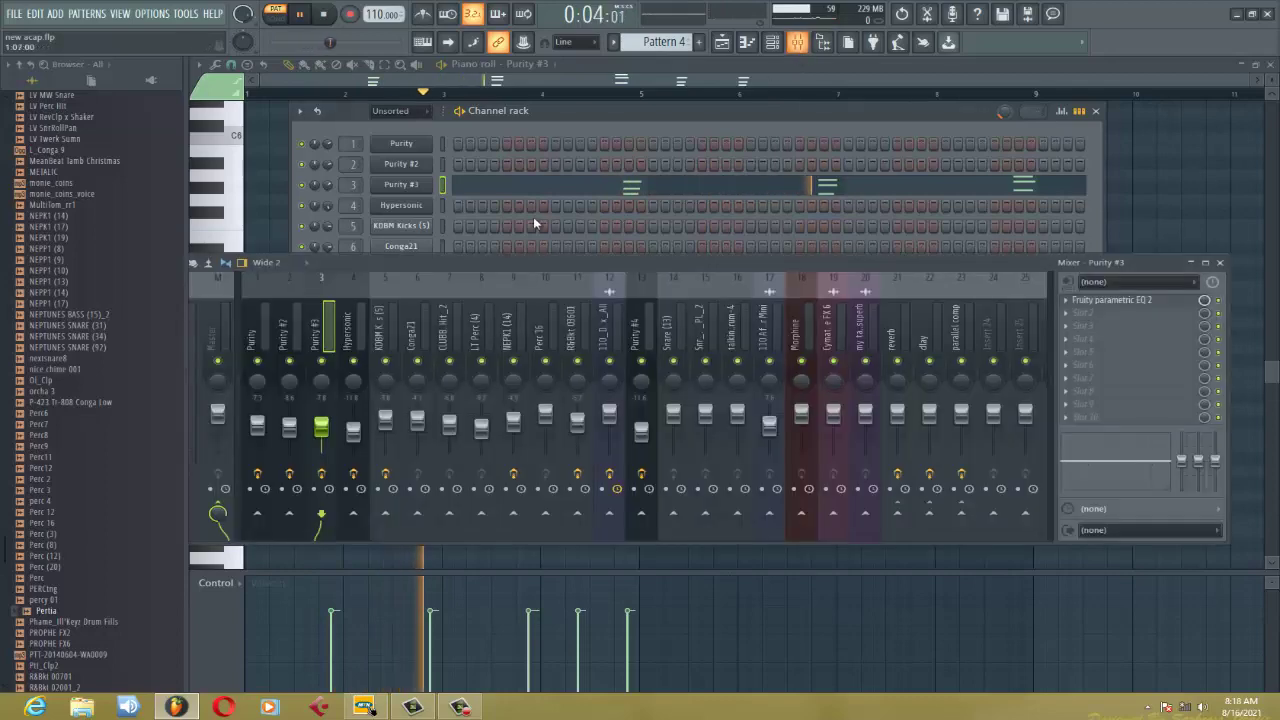
{"action": "left_click", "coordinate": [1124, 303]}
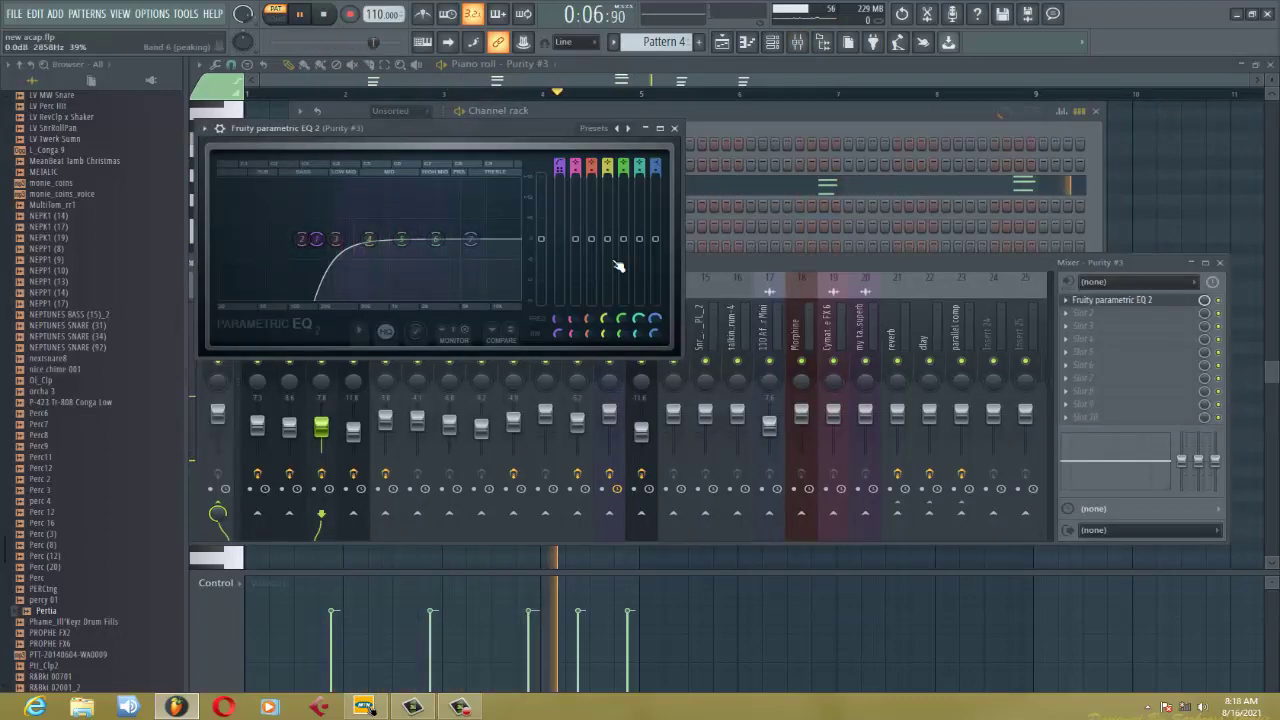
Close the equalizer, review Purity #3's notes in the piano roll during playback, and stop and return to the playlist.
{"action": "left_click", "coordinate": [674, 129]}
{"action": "left_click", "coordinate": [687, 191]}
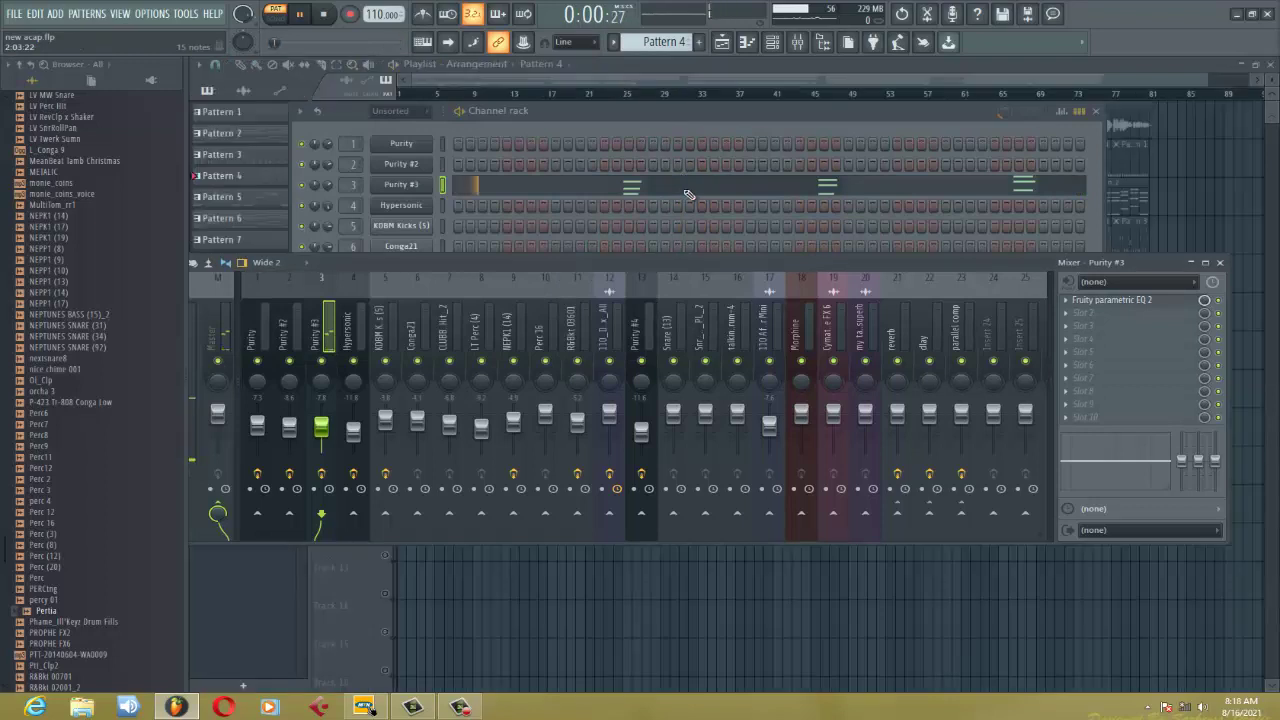
{"action": "left_click", "coordinate": [686, 191]}
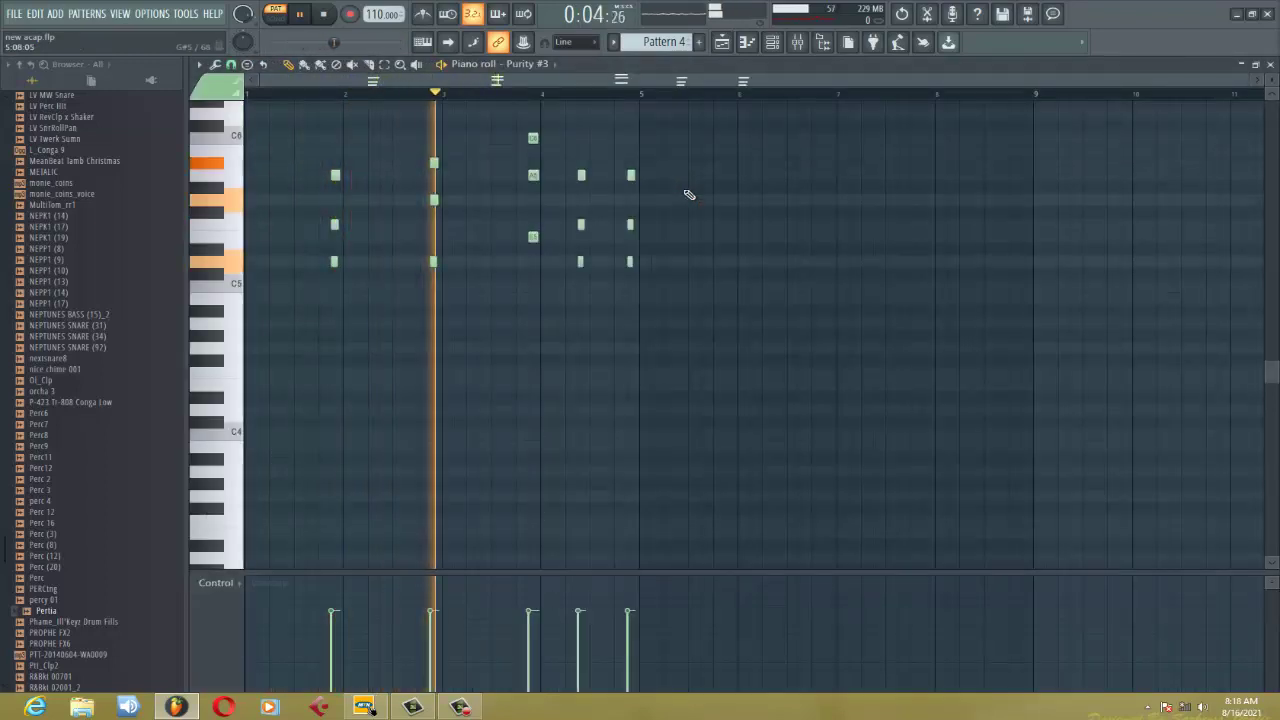
{"action": "scroll", "coordinate": [796, 249], "scroll_direction": "up", "scroll_amount": 2}
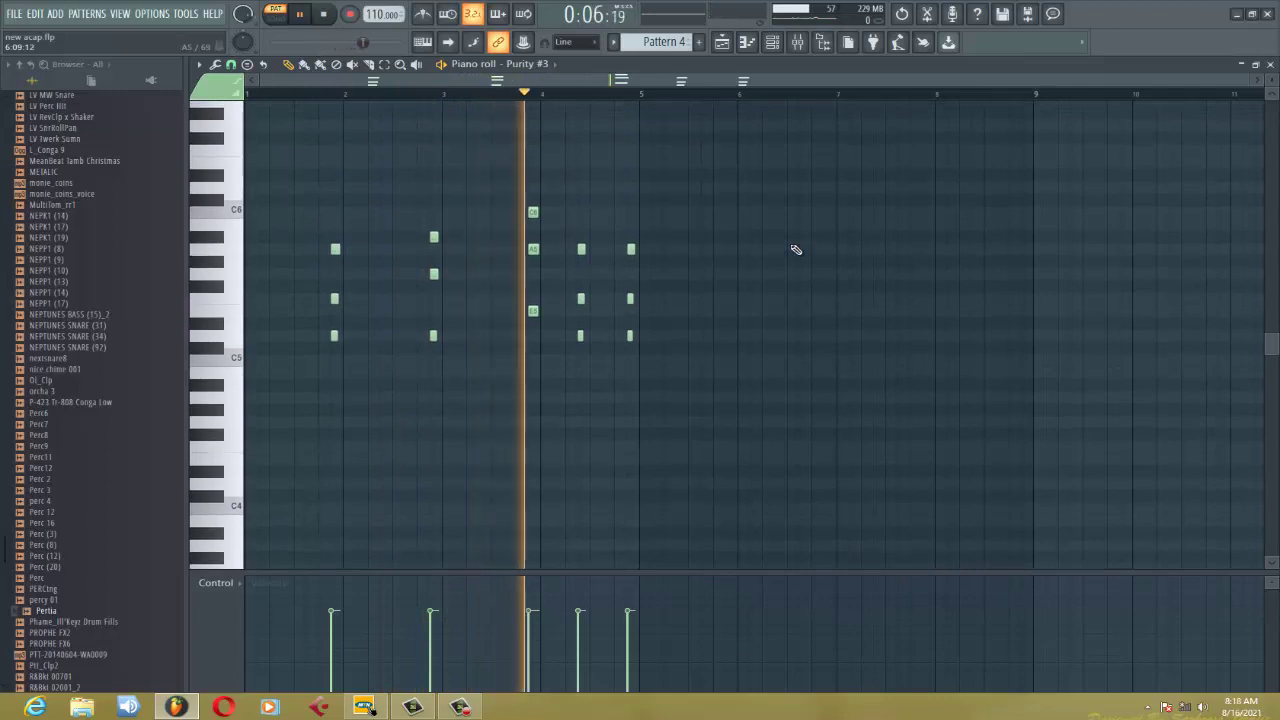
{"action": "left_click", "coordinate": [1268, 66]}
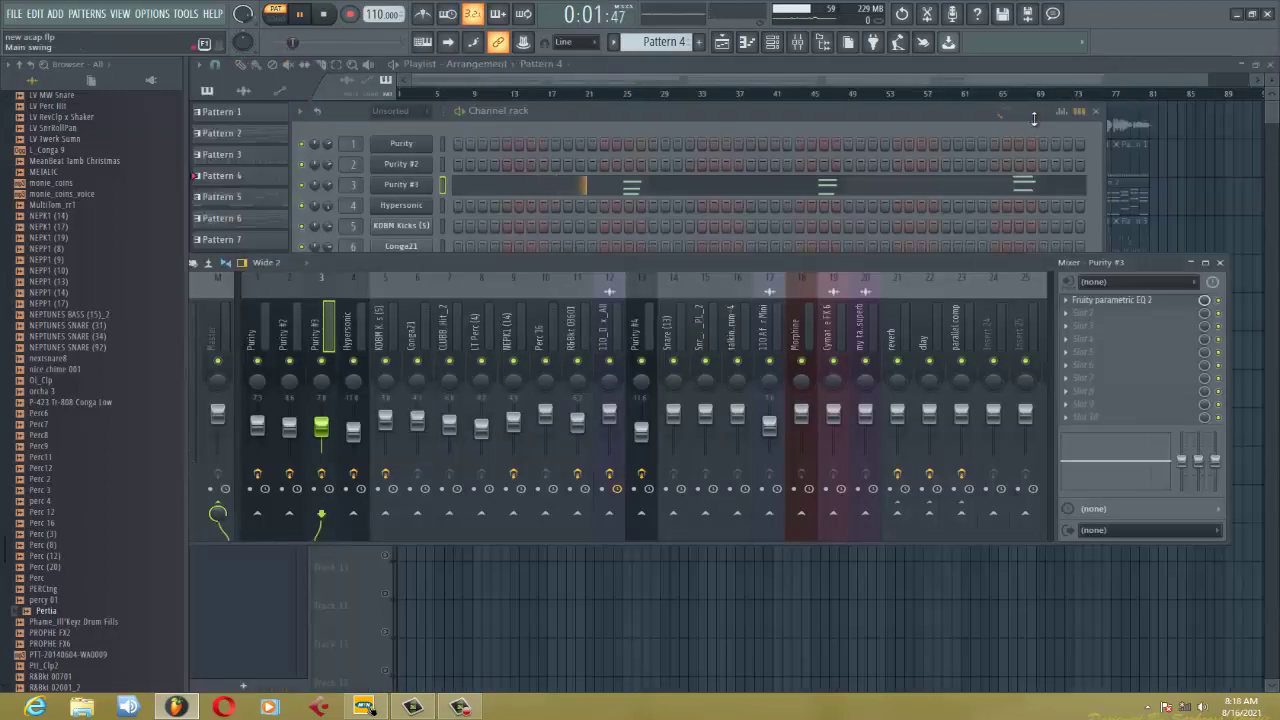
{"action": "key", "text": "space"}
{"action": "left_click", "coordinate": [842, 82]}
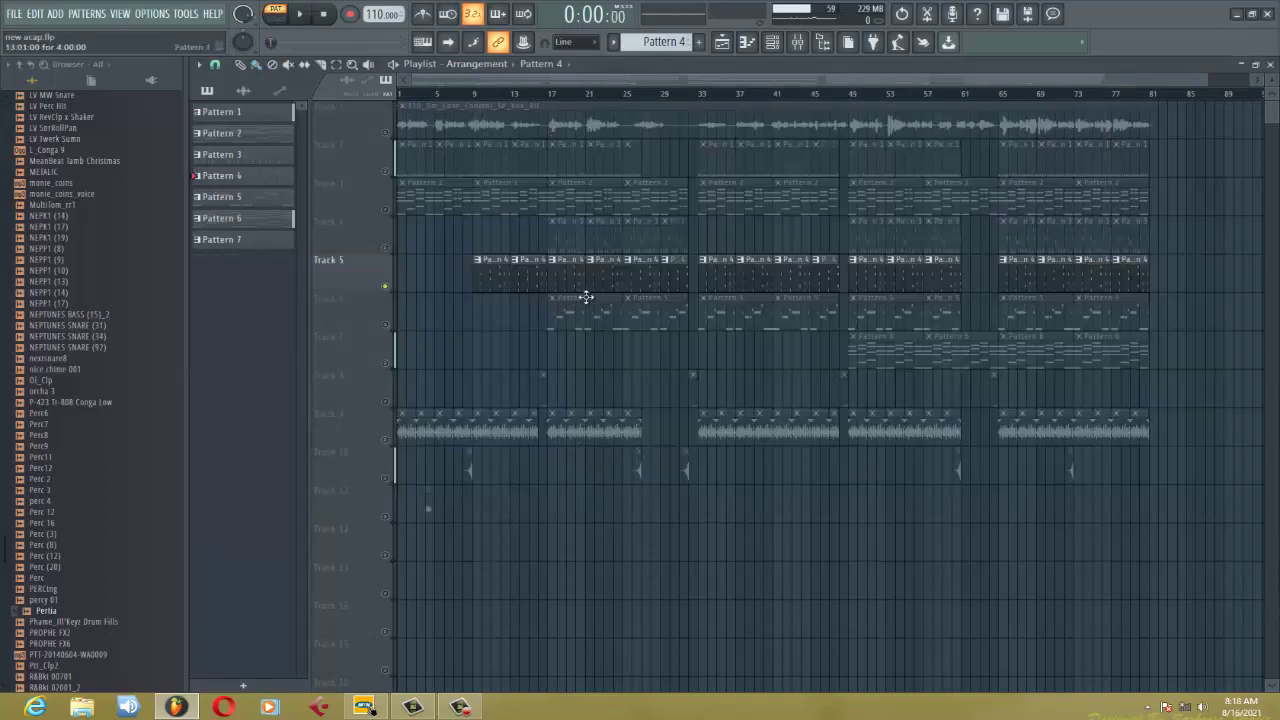
Solo Track 6 and check the patch loaded in Pattern 5's Hypersonic channel.
{"action": "right_click", "coordinate": [388, 324]}
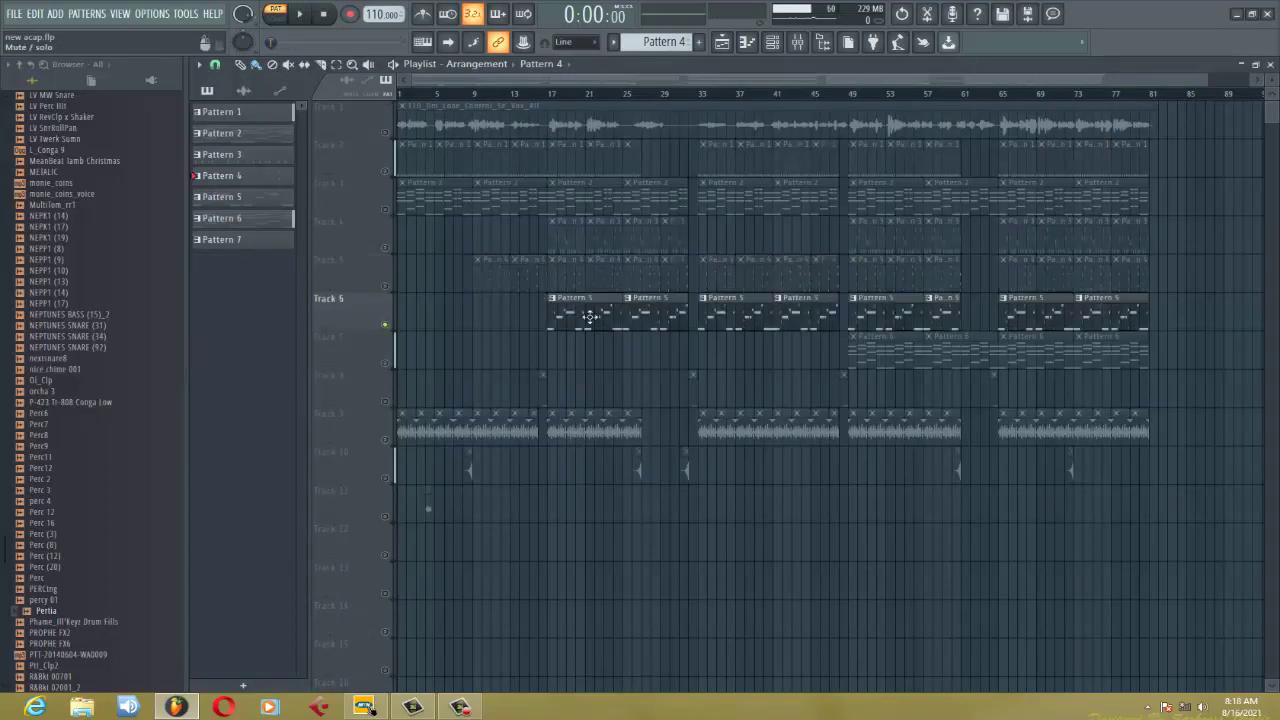
{"action": "left_click", "coordinate": [781, 44]}
{"action": "left_click", "coordinate": [403, 206]}
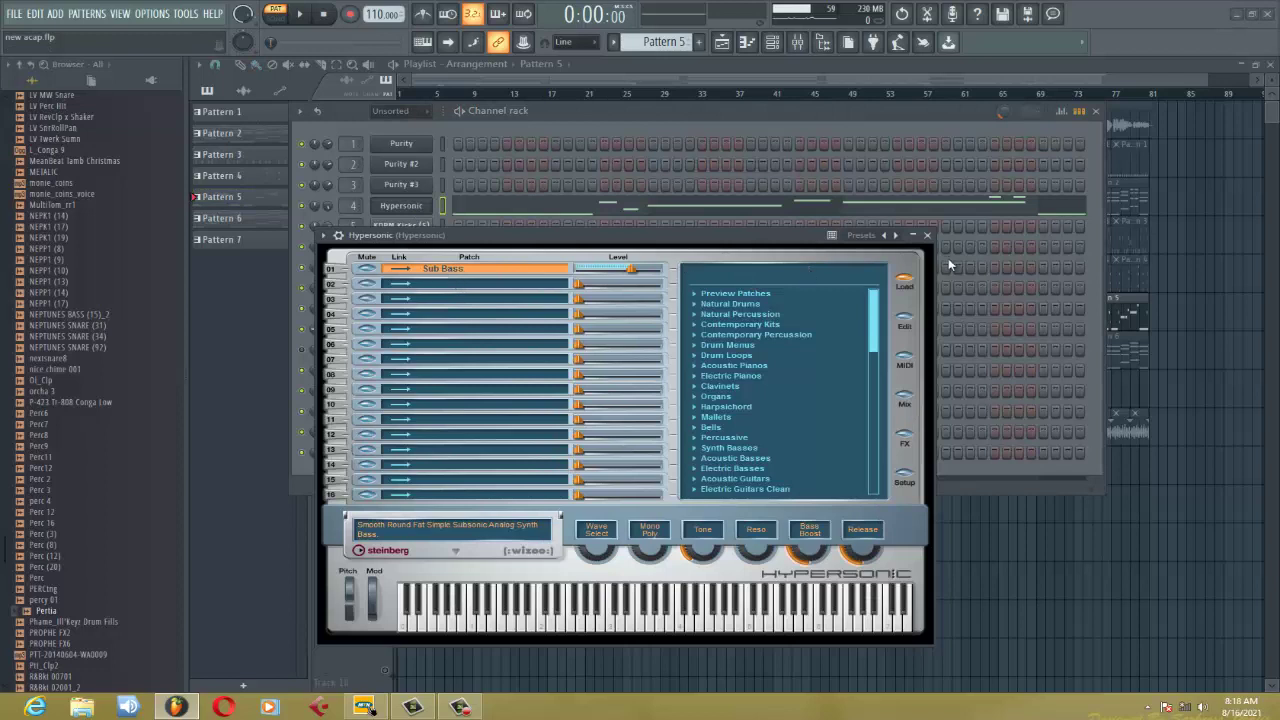
{"action": "left_click", "coordinate": [927, 236]}
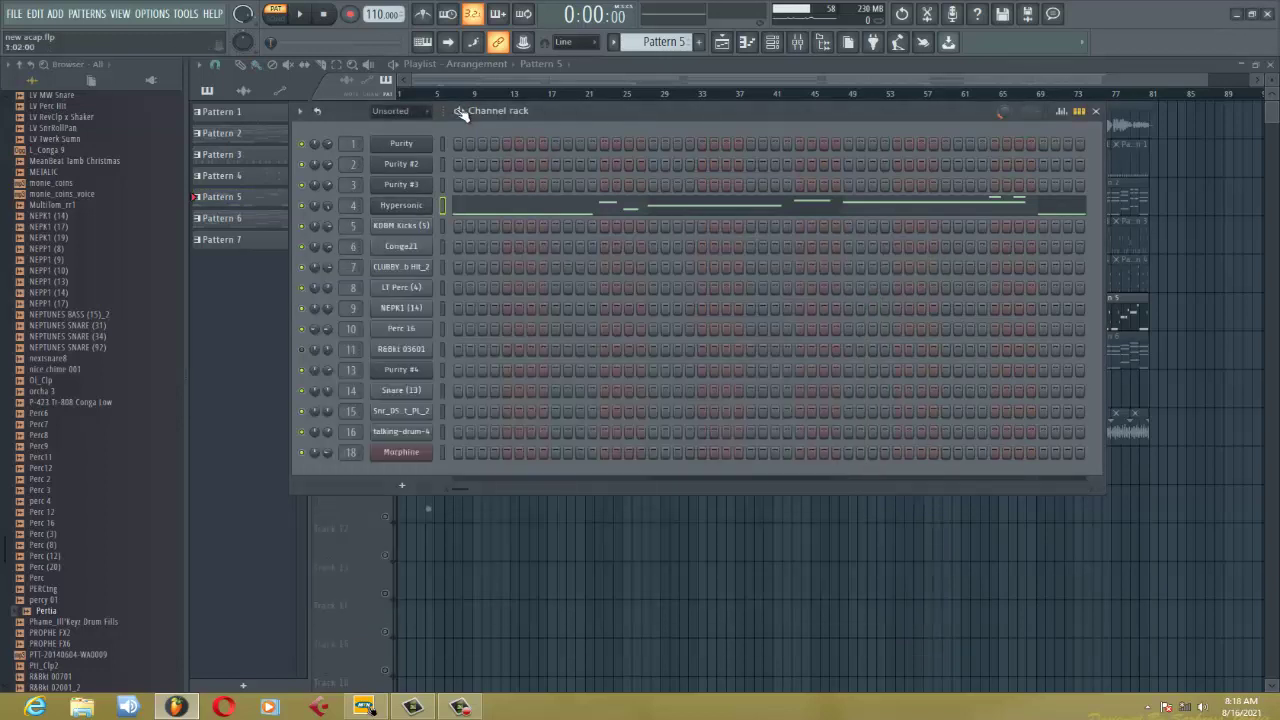
Play Pattern 5 and inspect the Hypersonic mixer track's Fruity Parametric EQ 2 curve.
{"action": "key", "text": "space"}
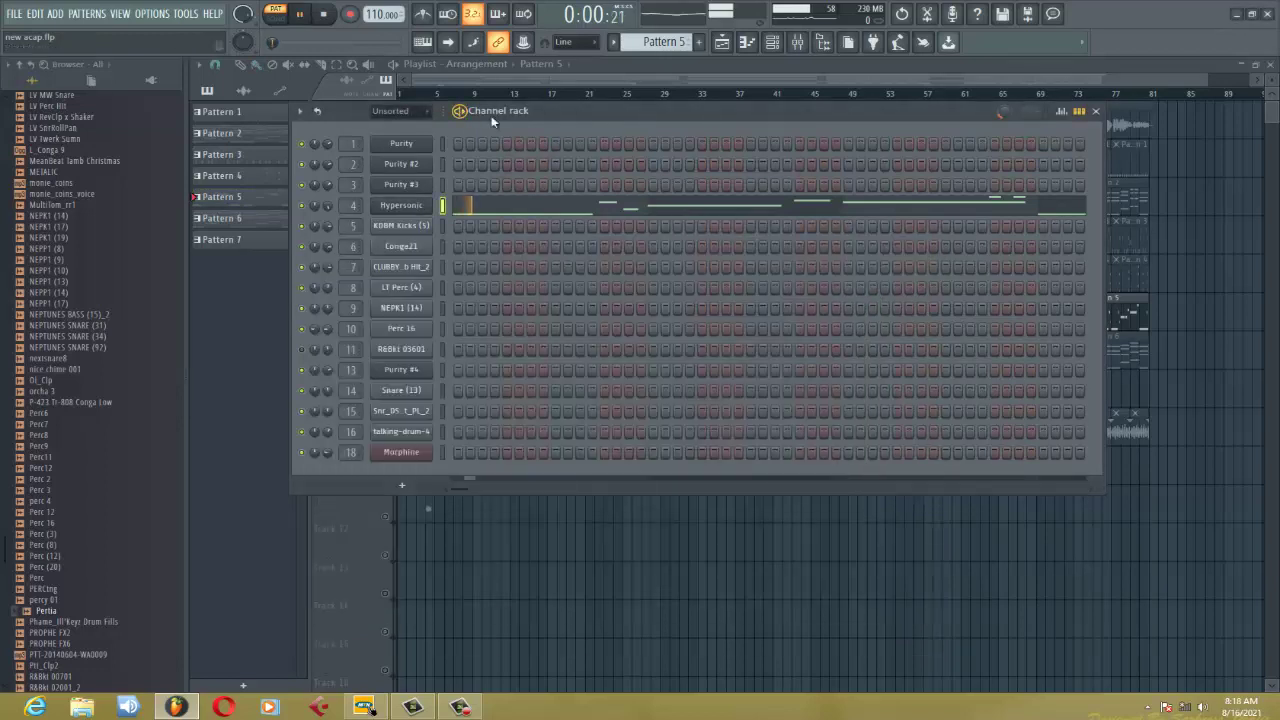
{"action": "left_click", "coordinate": [797, 41]}
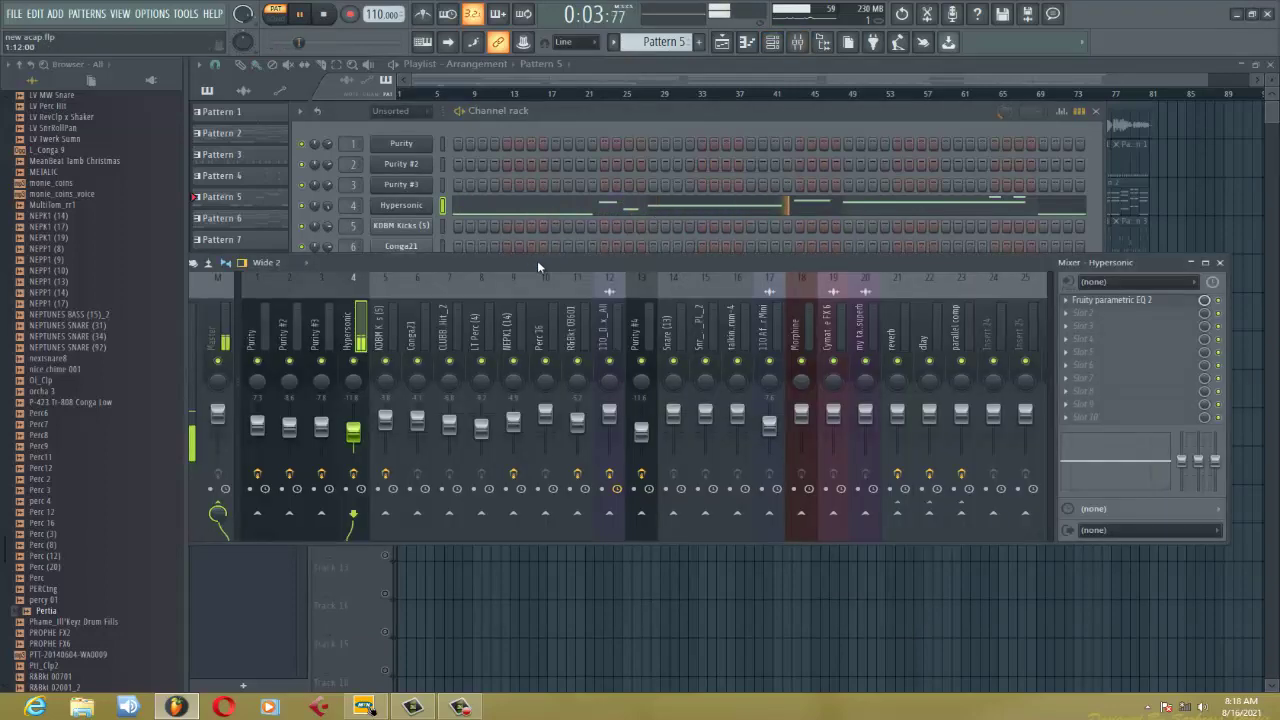
{"action": "left_click_drag", "start_coordinate": [635, 268], "coordinate": [687, 266]}
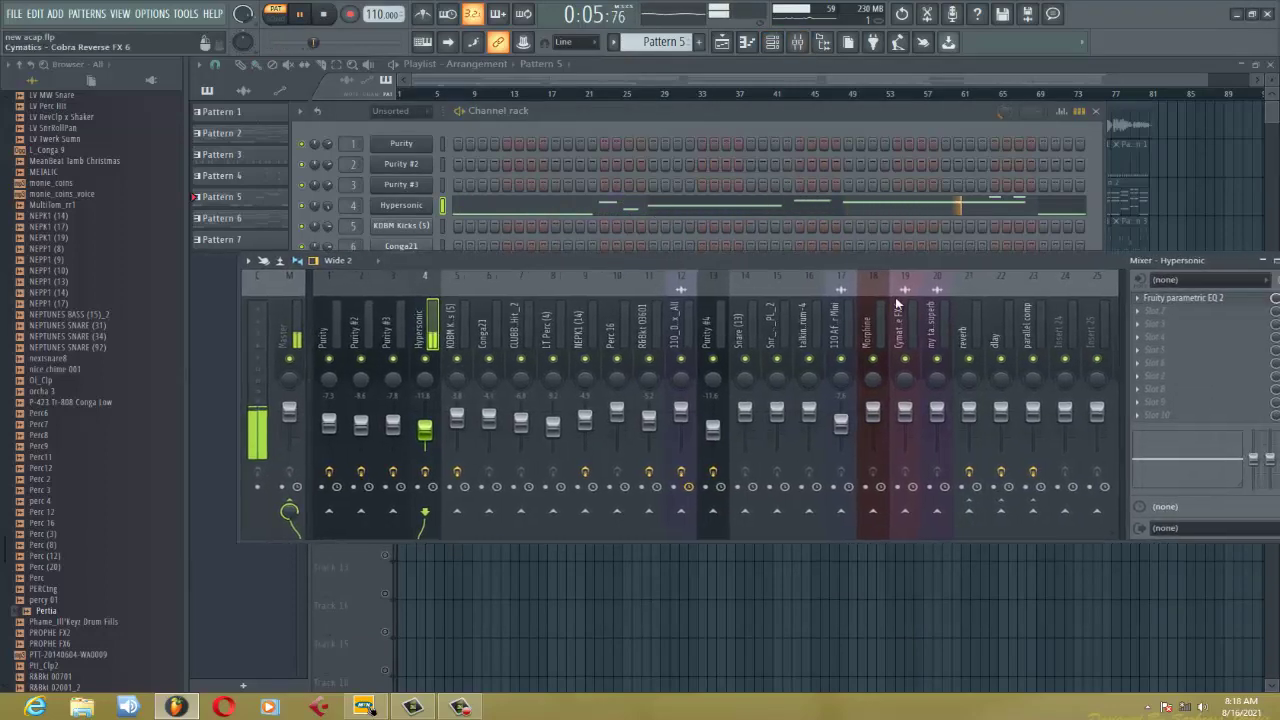
{"action": "left_click", "coordinate": [1192, 303]}
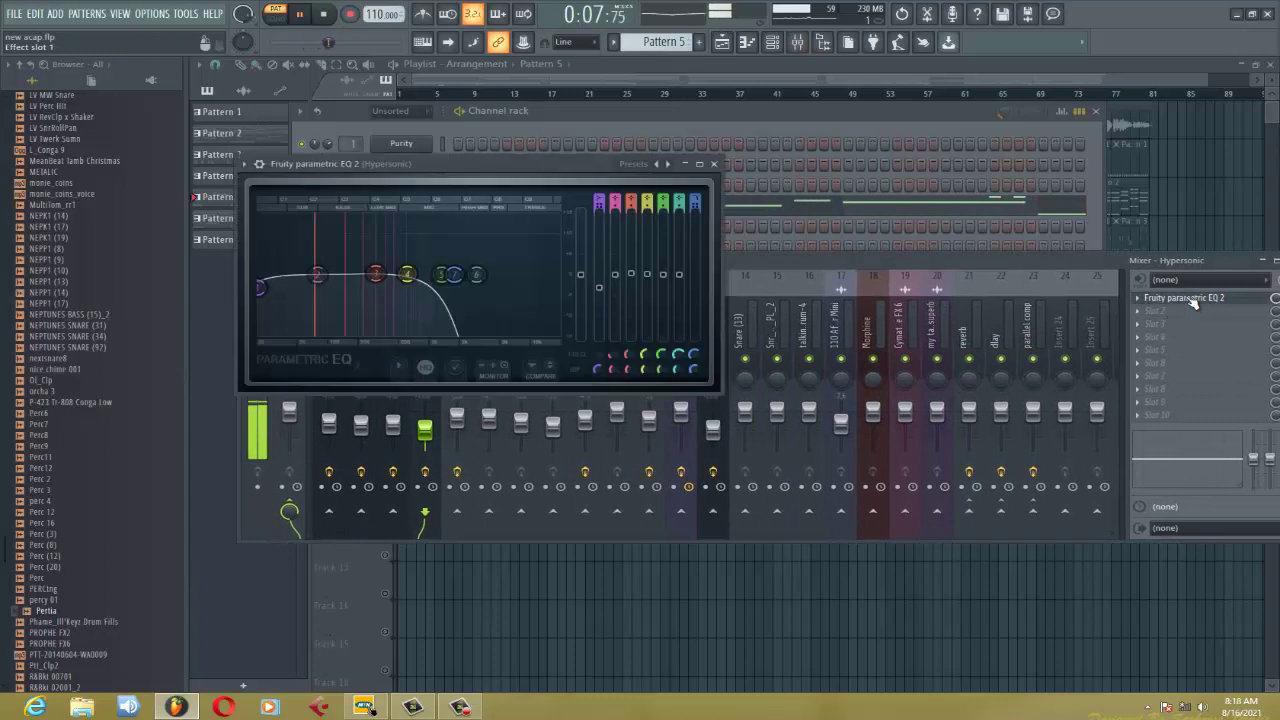
{"action": "left_click", "coordinate": [714, 164]}
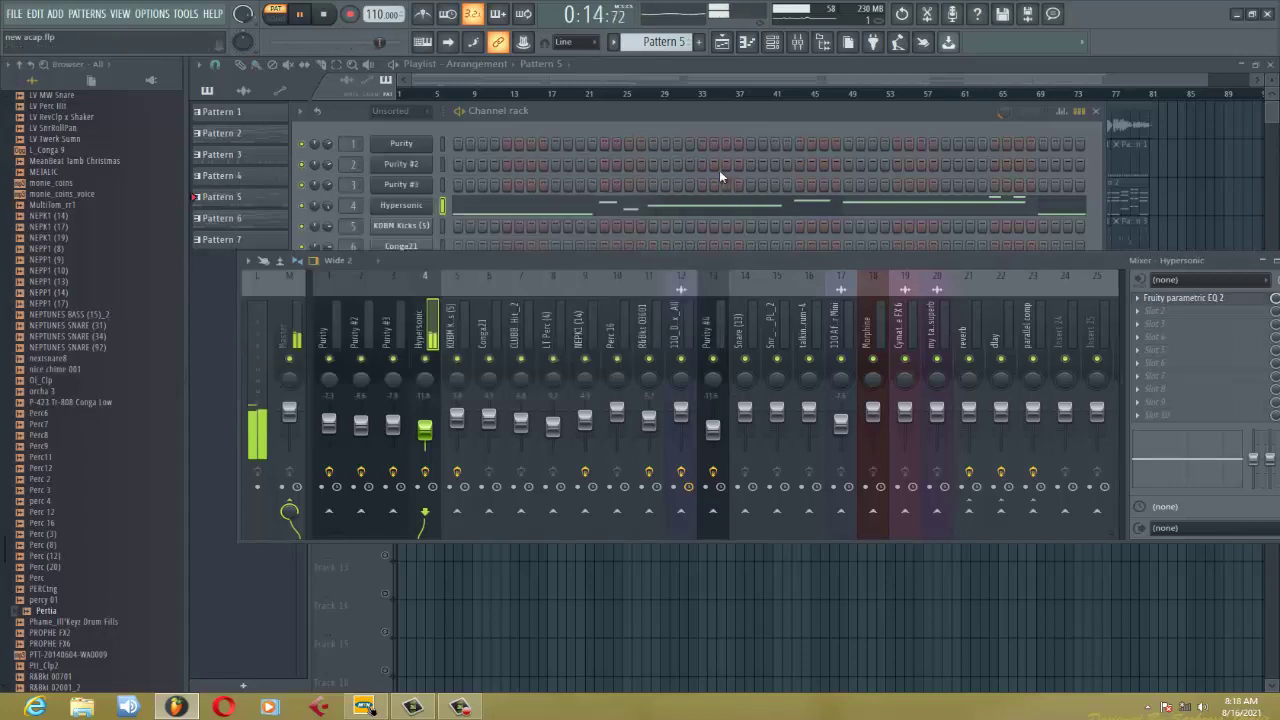
Return to the playlist, solo Track 7, and show Pattern 6's channels in the channel rack.
{"action": "left_click", "coordinate": [760, 72]}
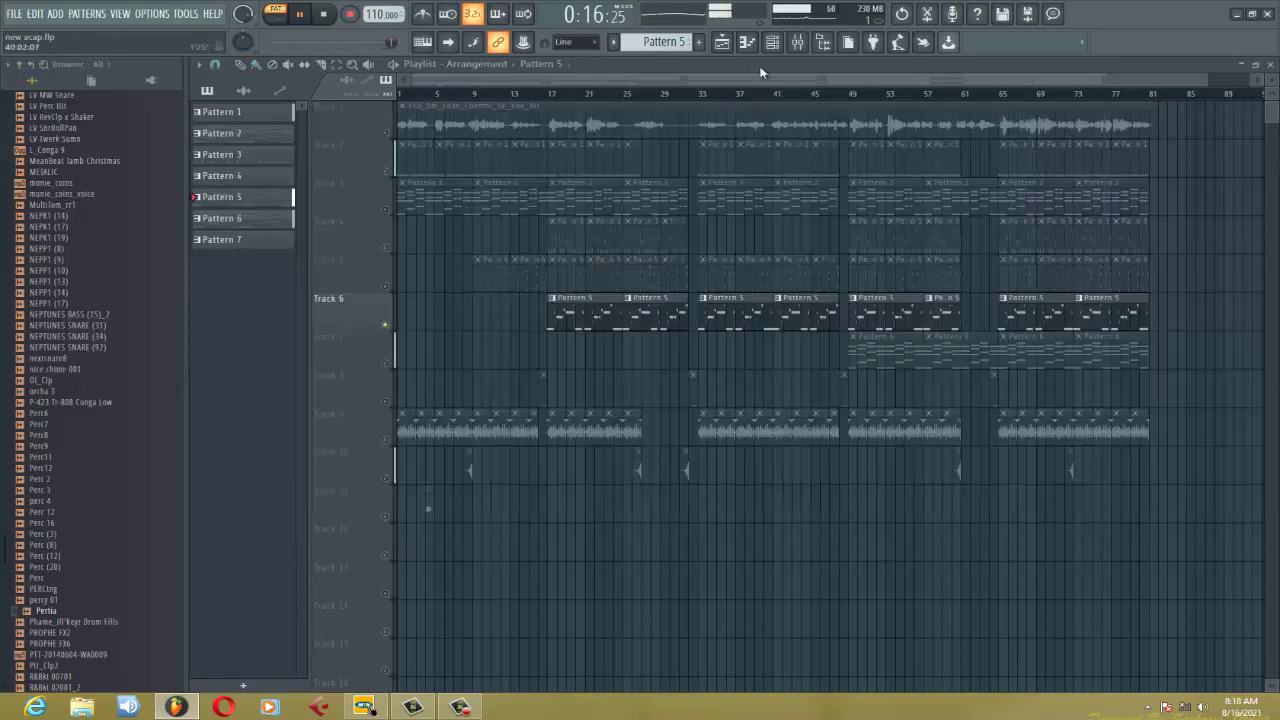
{"action": "right_click", "coordinate": [388, 365]}
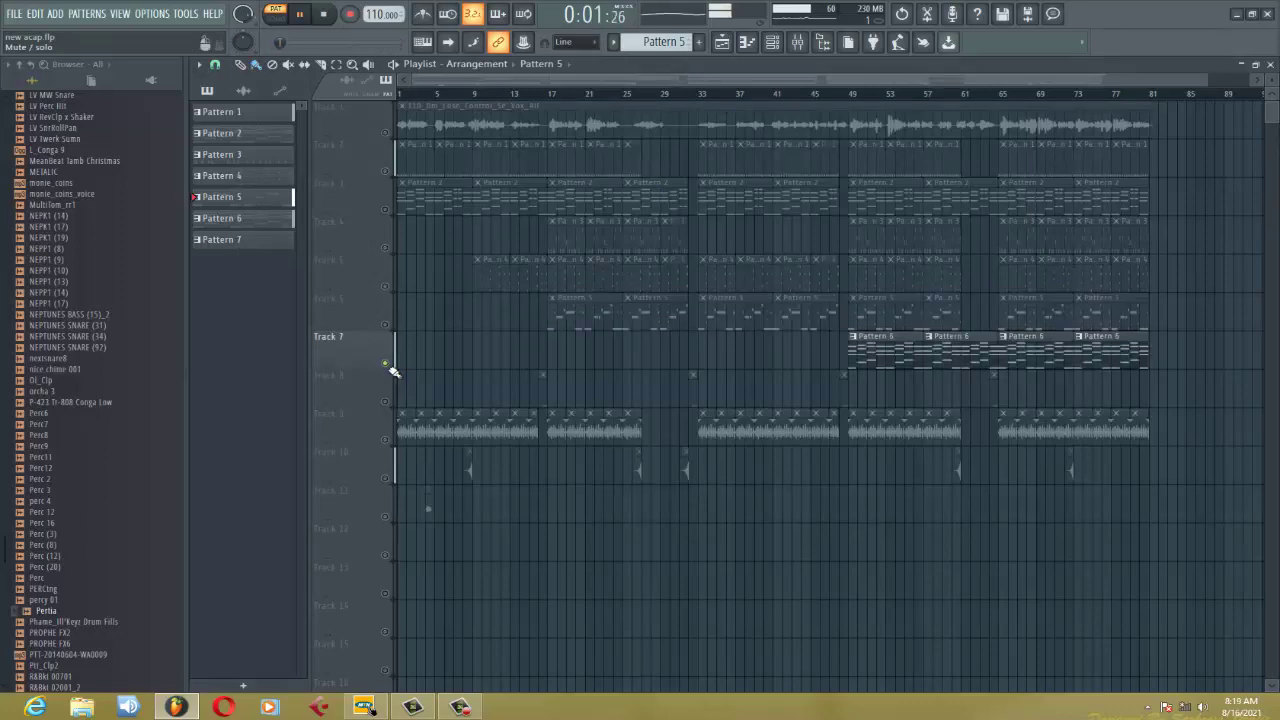
{"action": "left_click", "coordinate": [875, 357]}
{"action": "left_click", "coordinate": [772, 42]}
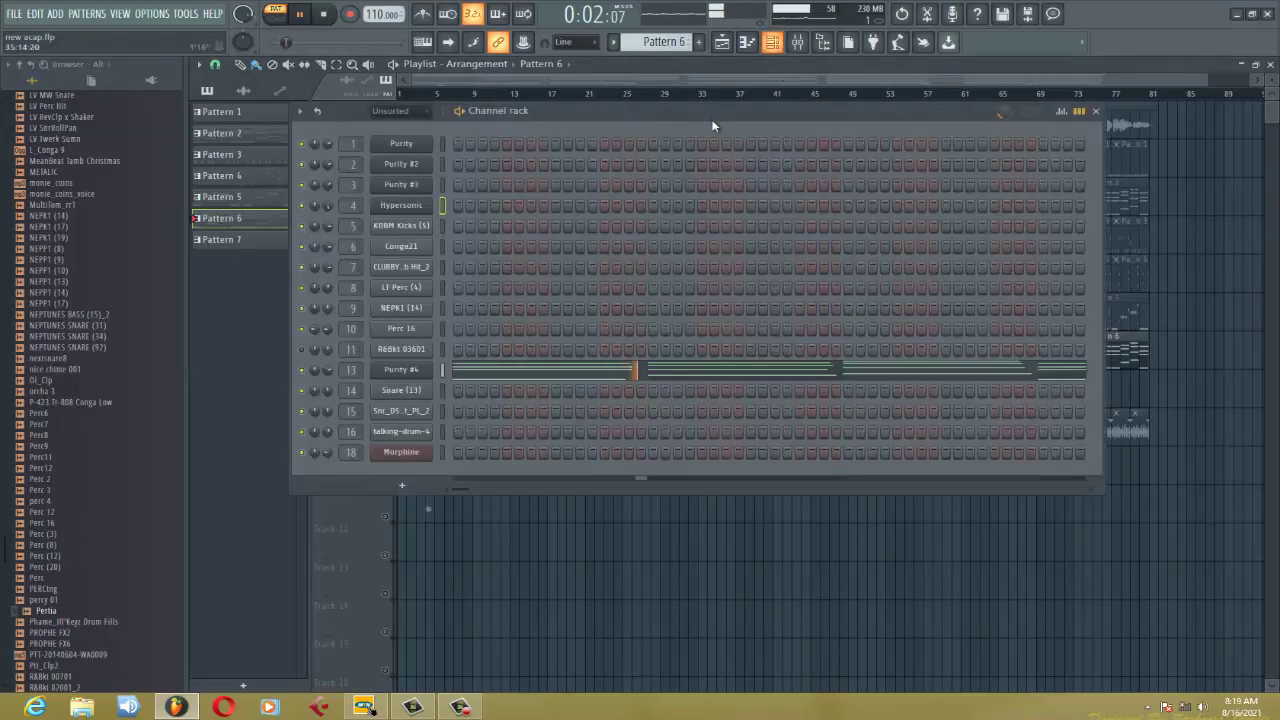
Check the Purity #4 channel's instrument preset and examine its Pattern 6 chord notes in the piano roll.
{"action": "left_click", "coordinate": [420, 375]}
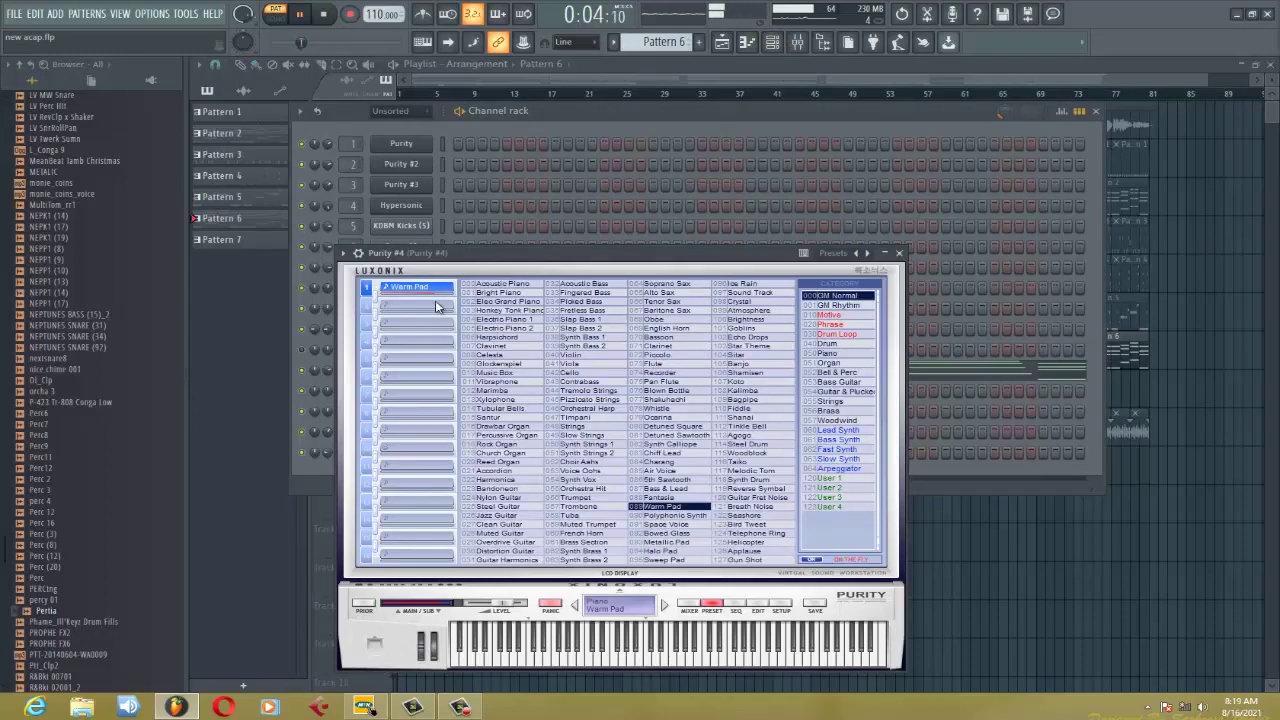
{"action": "left_click", "coordinate": [897, 252]}
{"action": "left_click", "coordinate": [757, 376]}
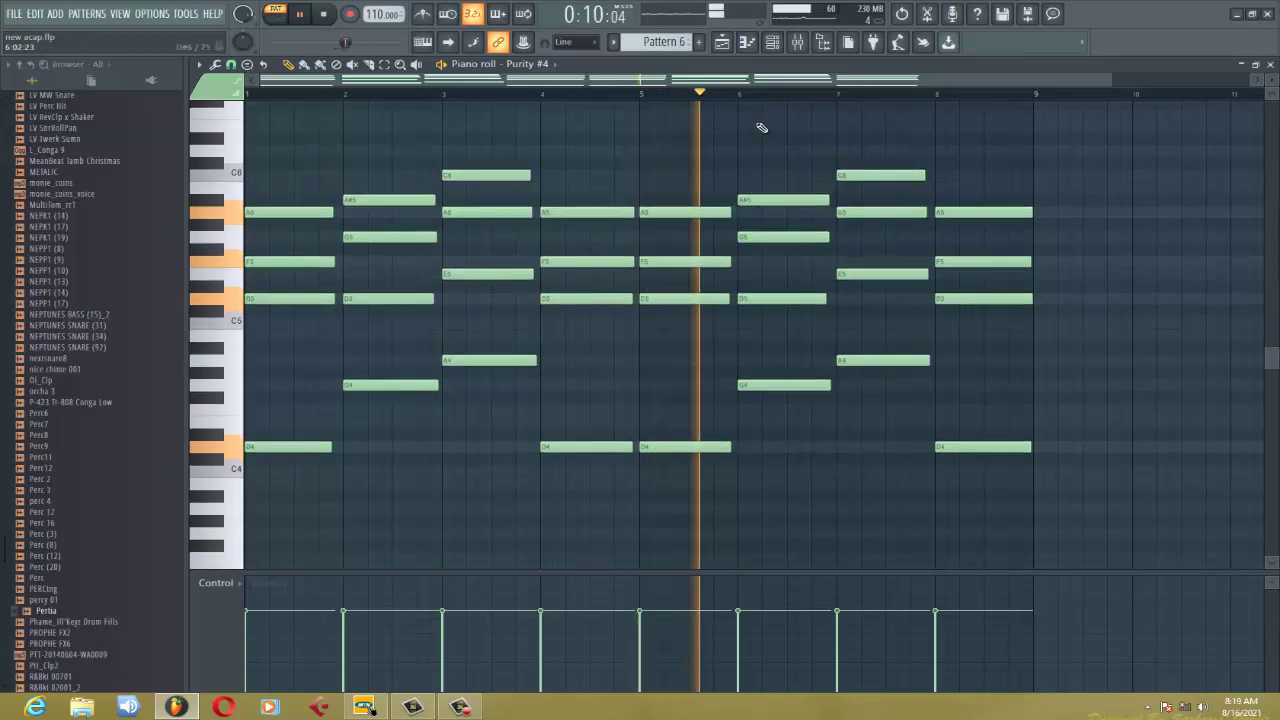
Inspect the Purity #4 mixer track's Fruity Parametric EQ 2 curve during playback and switch the effect on in its wrapper settings.
{"action": "left_click", "coordinate": [812, 44]}
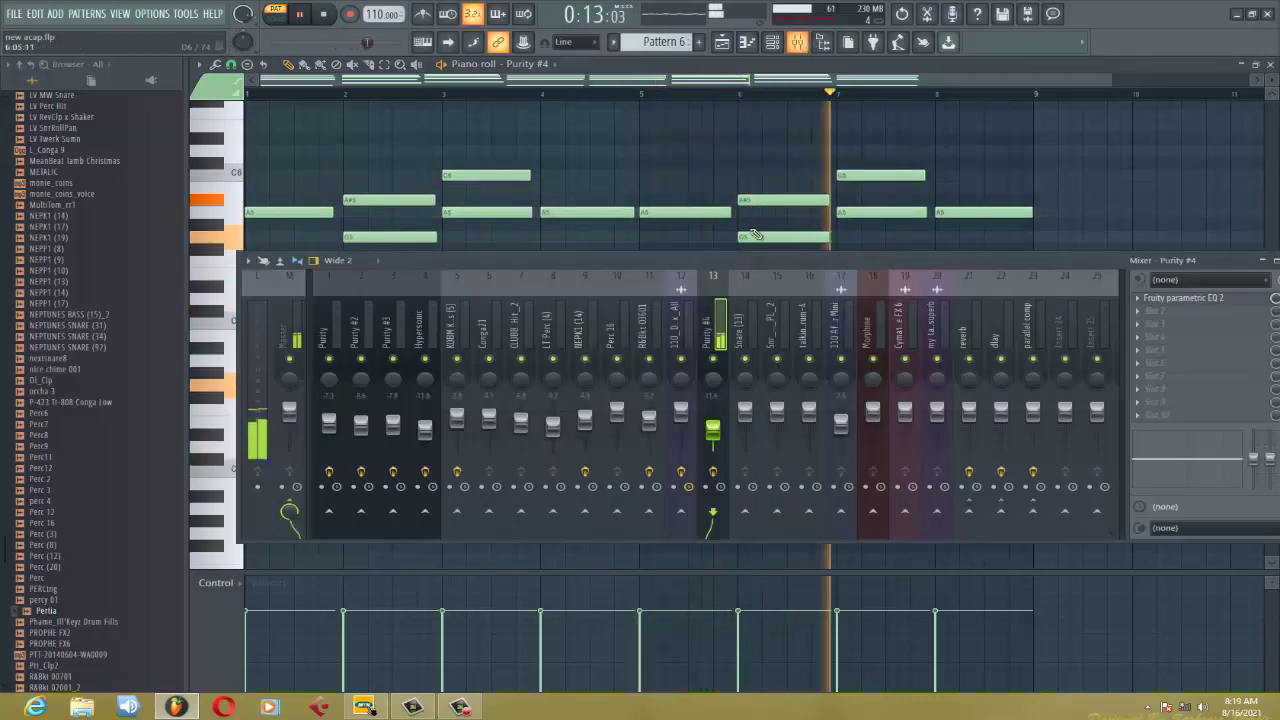
{"action": "left_click", "coordinate": [1168, 300]}
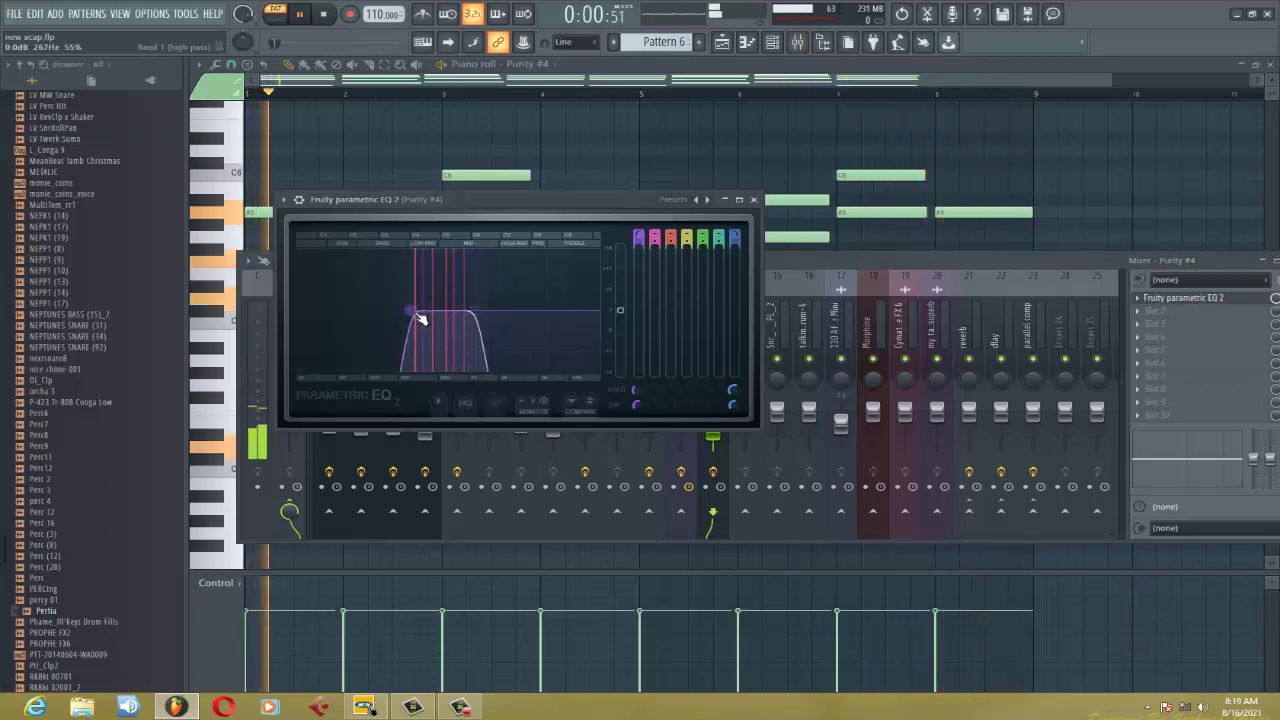
{"action": "left_click", "coordinate": [300, 200]}
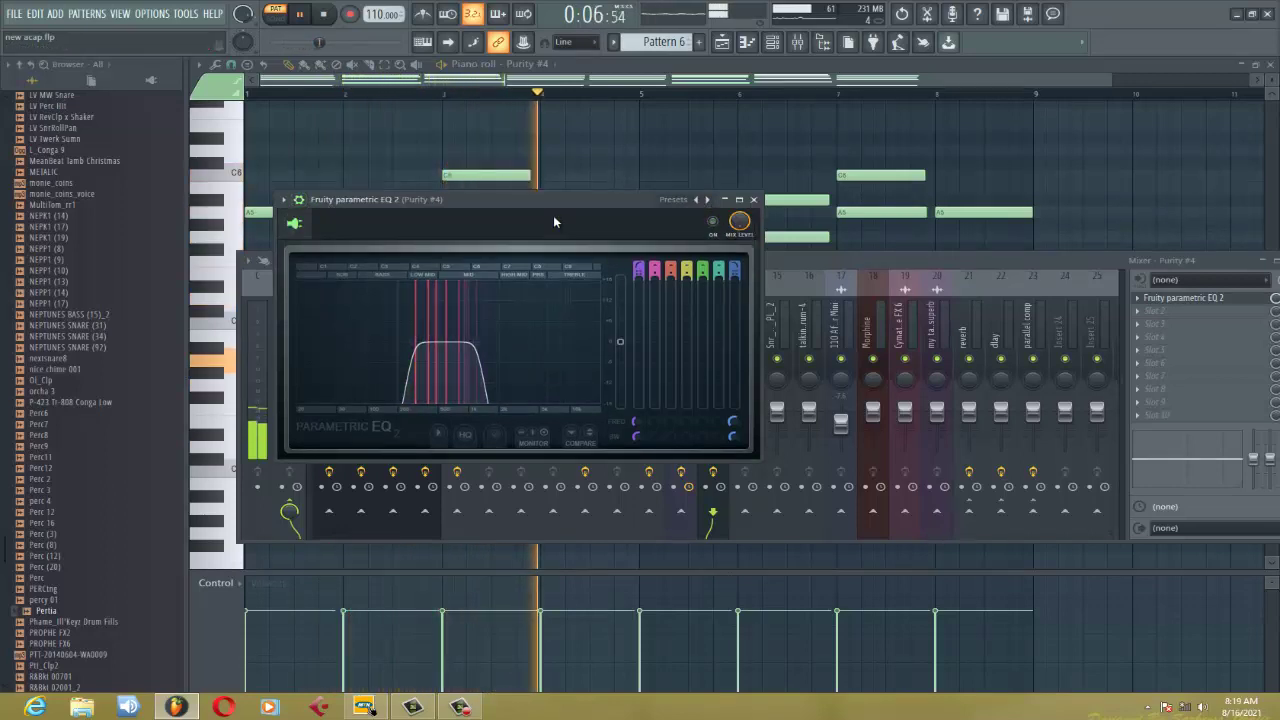
{"action": "left_click", "coordinate": [714, 221]}
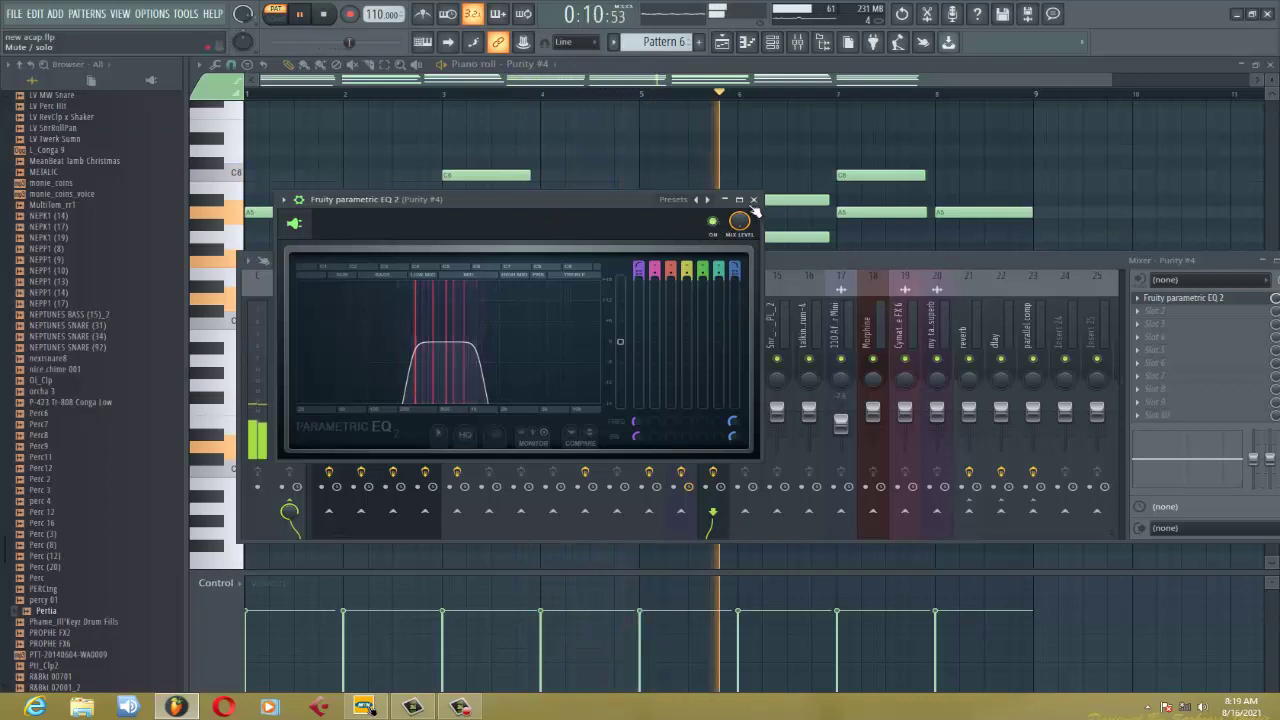
Stop playback and close the equalizer, mixer, piano roll and channel rack to return to the playlist.
{"action": "left_click", "coordinate": [779, 258]}
{"action": "key", "text": "space"}
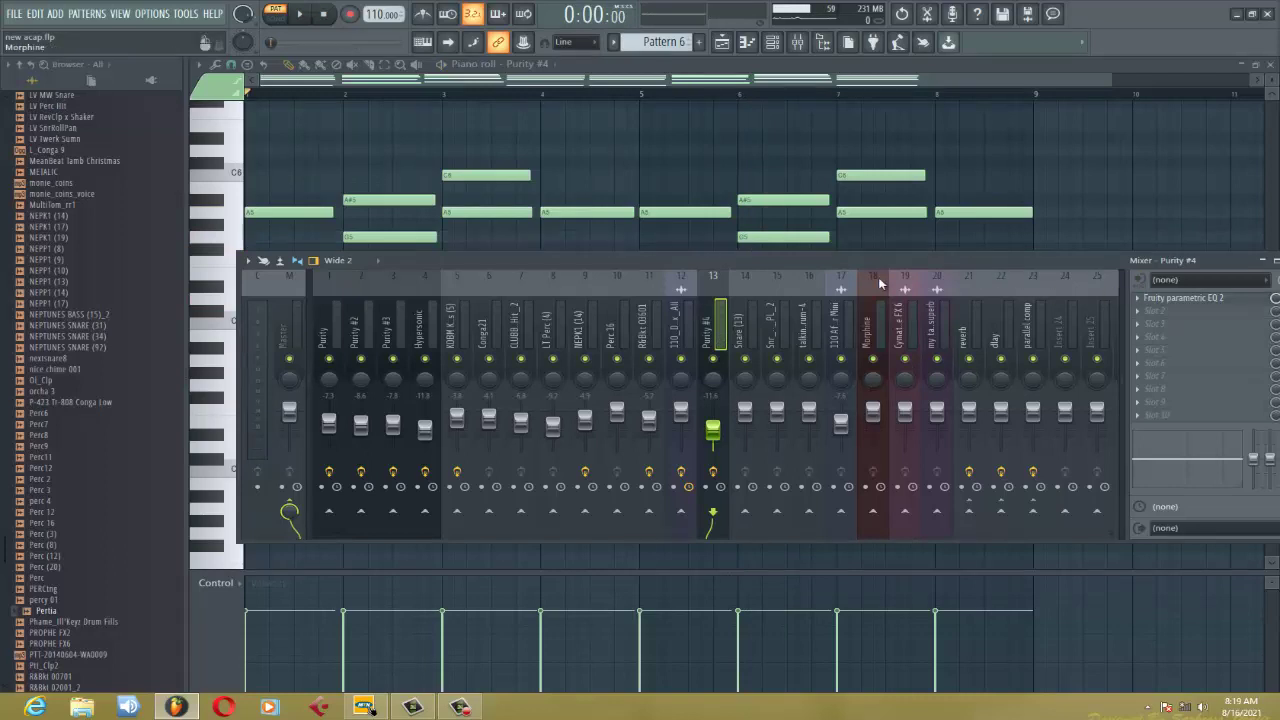
{"action": "left_click_drag", "start_coordinate": [890, 270], "coordinate": [749, 267]}
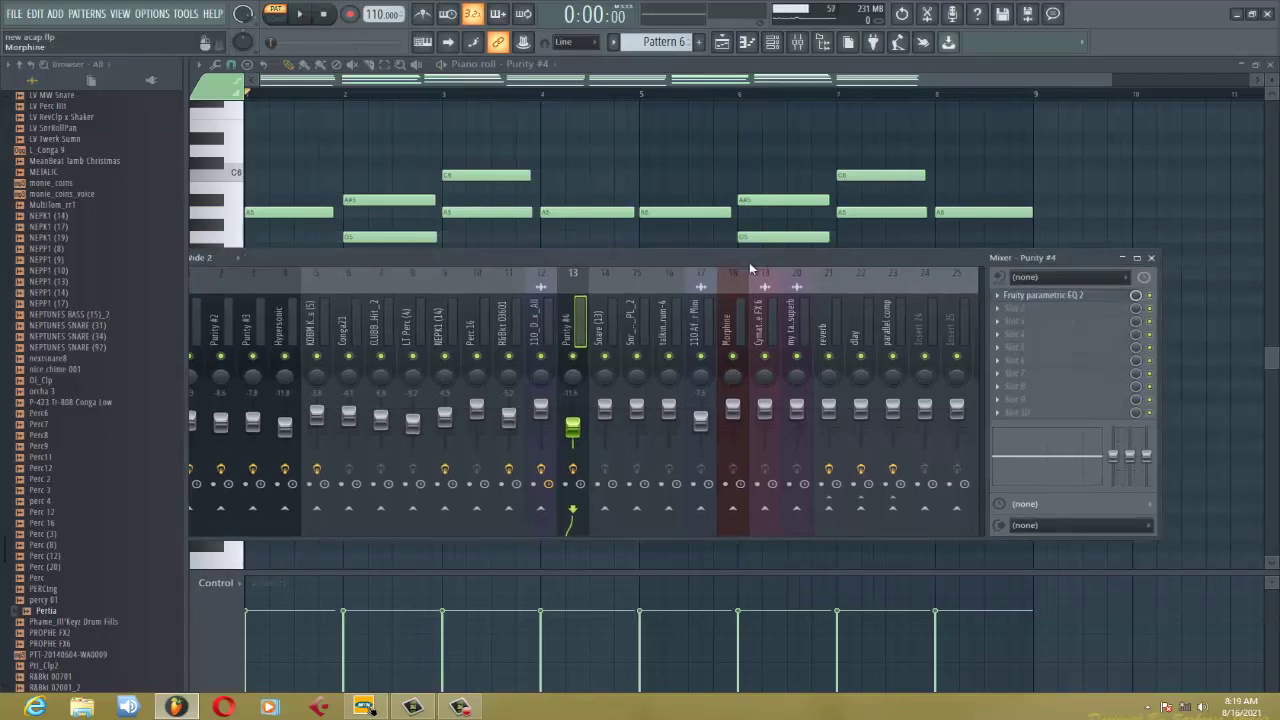
{"action": "left_click", "coordinate": [1151, 259]}
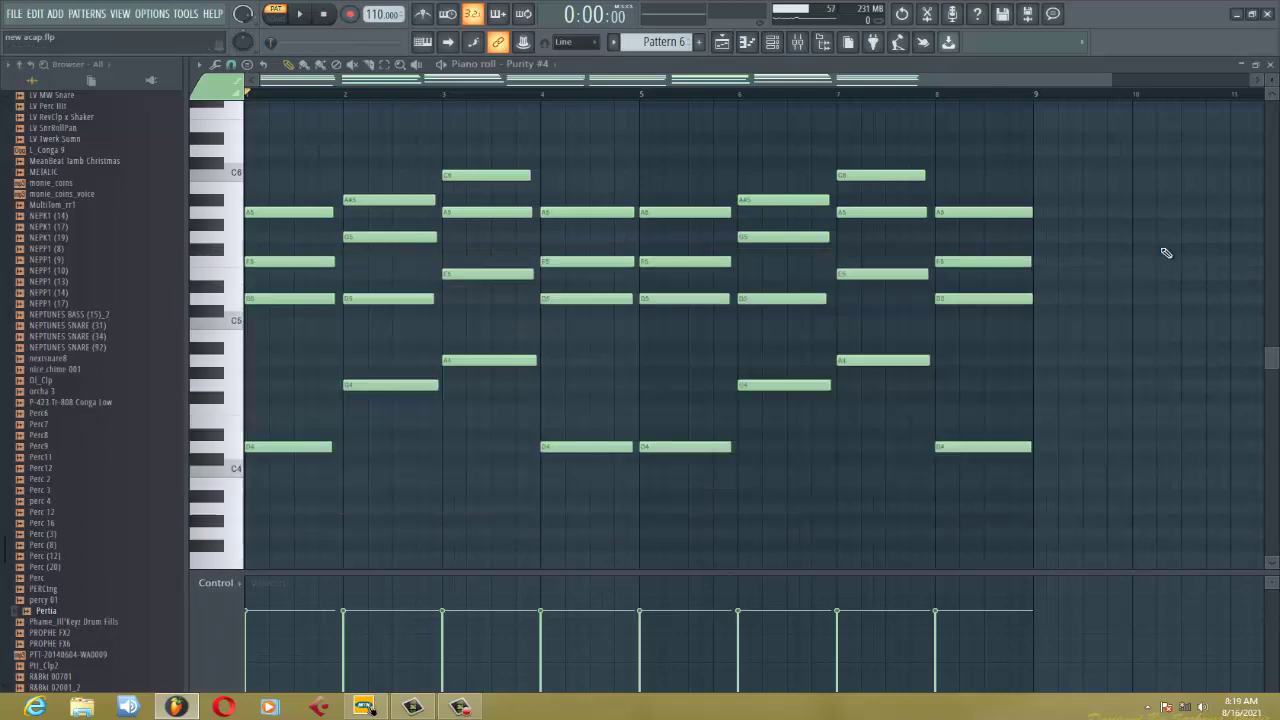
{"action": "left_click", "coordinate": [1270, 64]}
{"action": "left_click", "coordinate": [761, 75]}
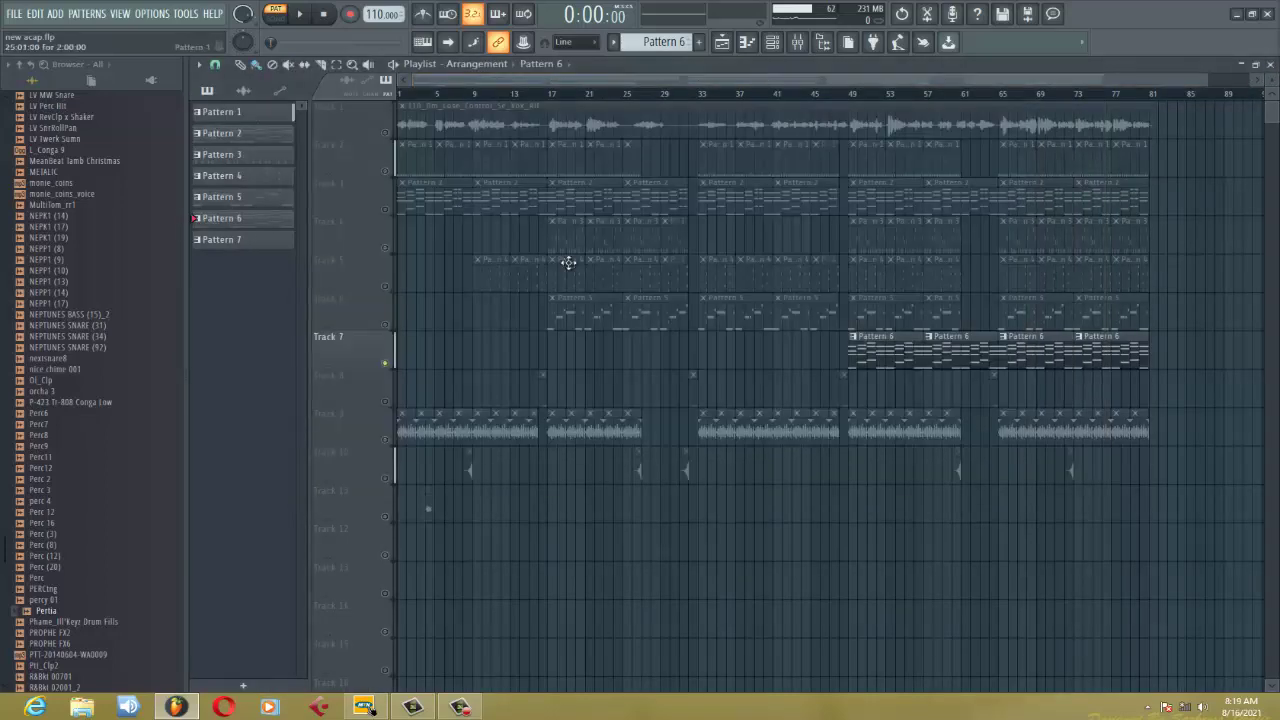
Solo Track 9 and review the 110 African Shaker Mini clip's sample settings and mixer track.
{"action": "right_click", "coordinate": [387, 439]}
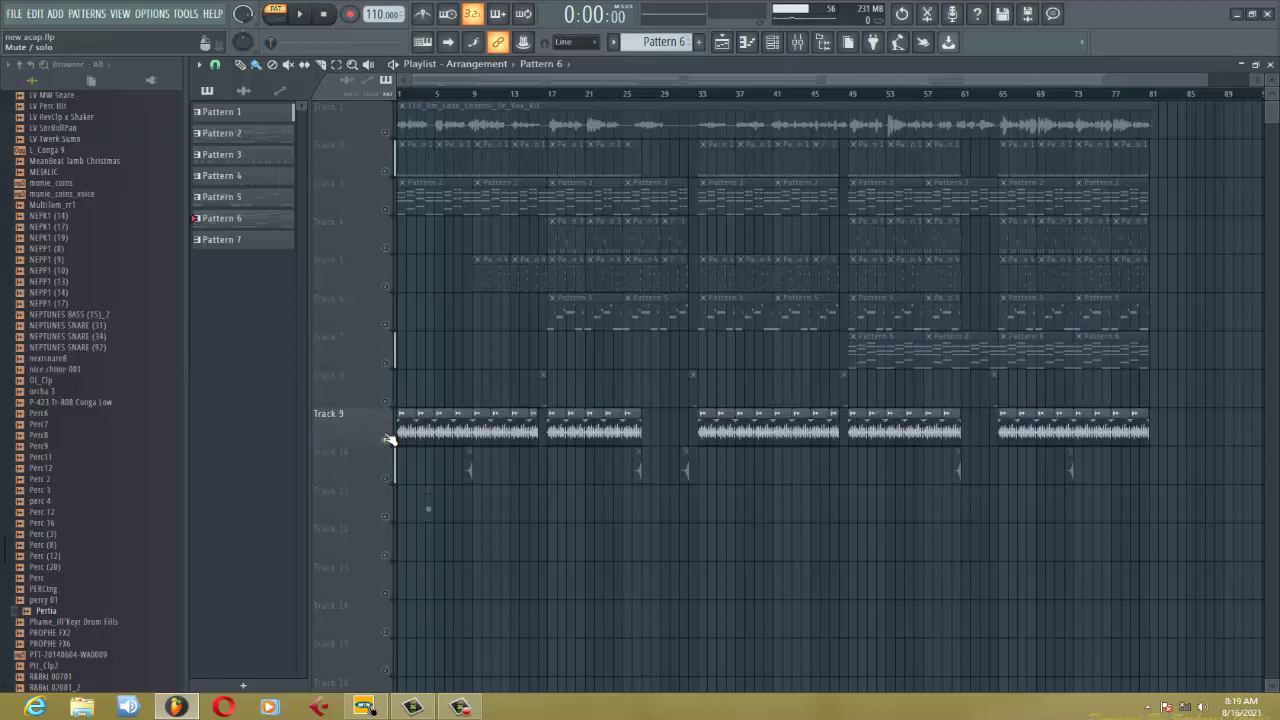
{"action": "double_click", "coordinate": [421, 432]}
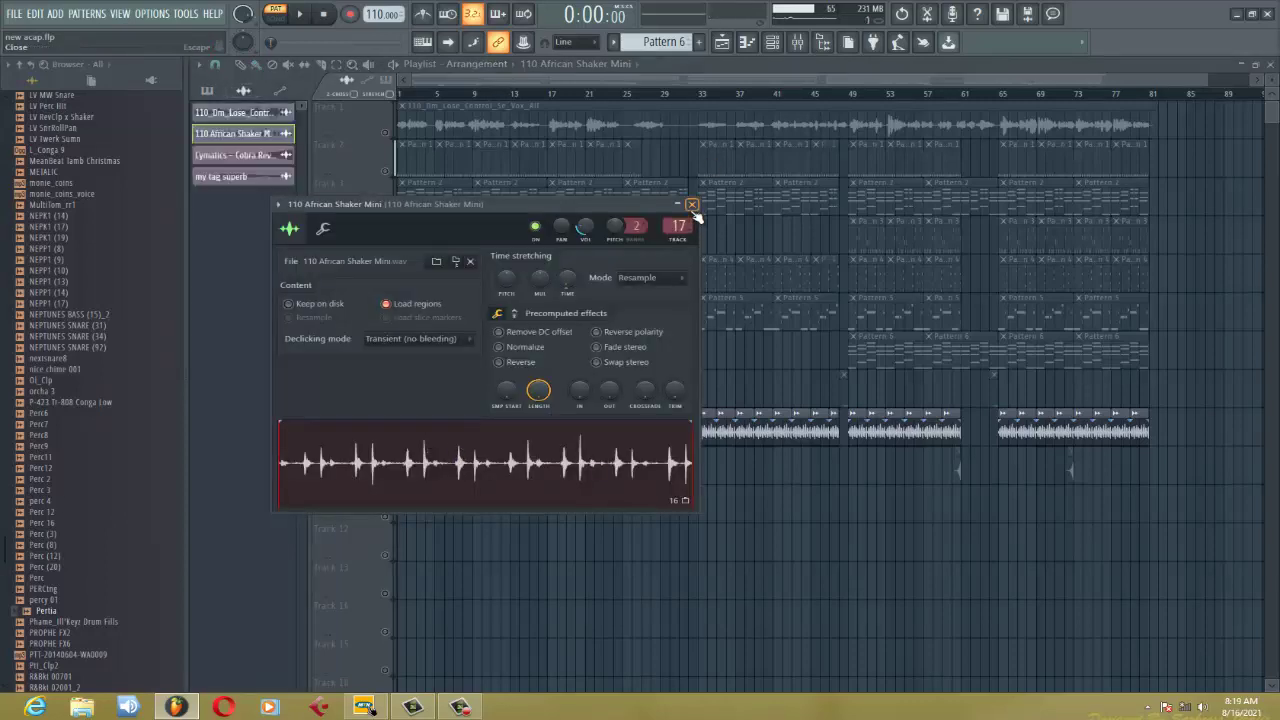
{"action": "left_click", "coordinate": [797, 44]}
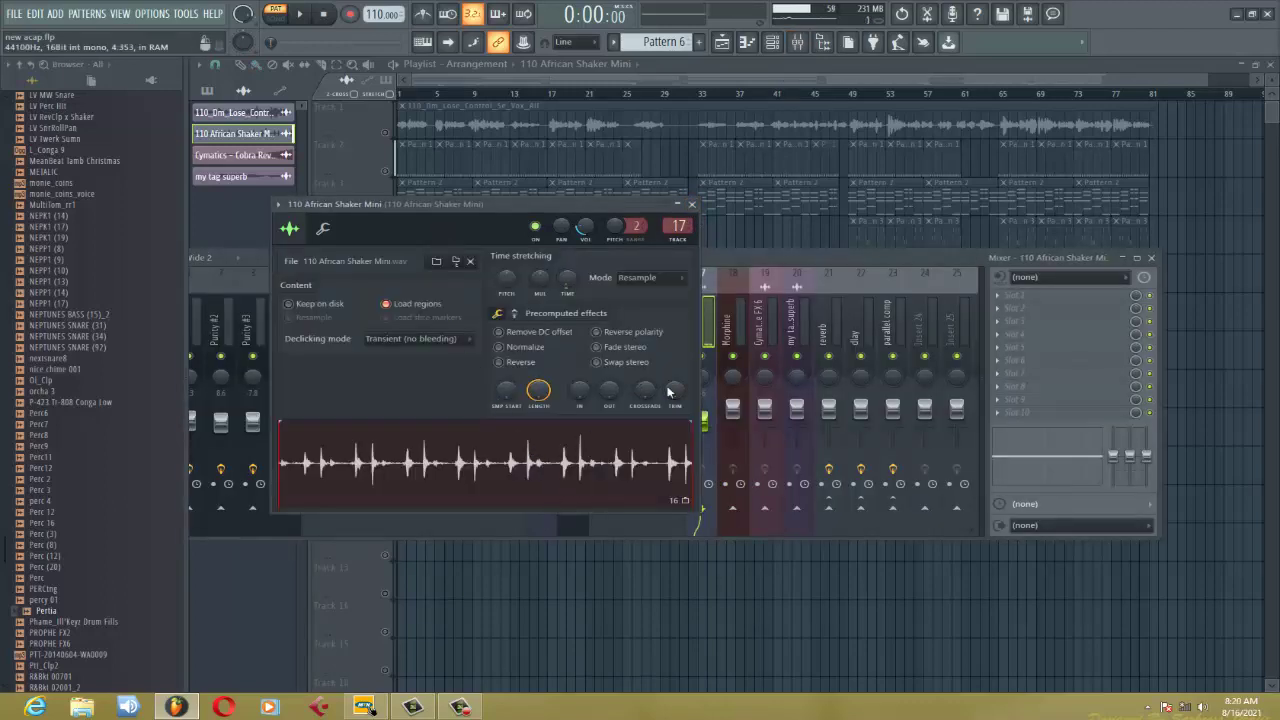
{"action": "left_click", "coordinate": [712, 326]}
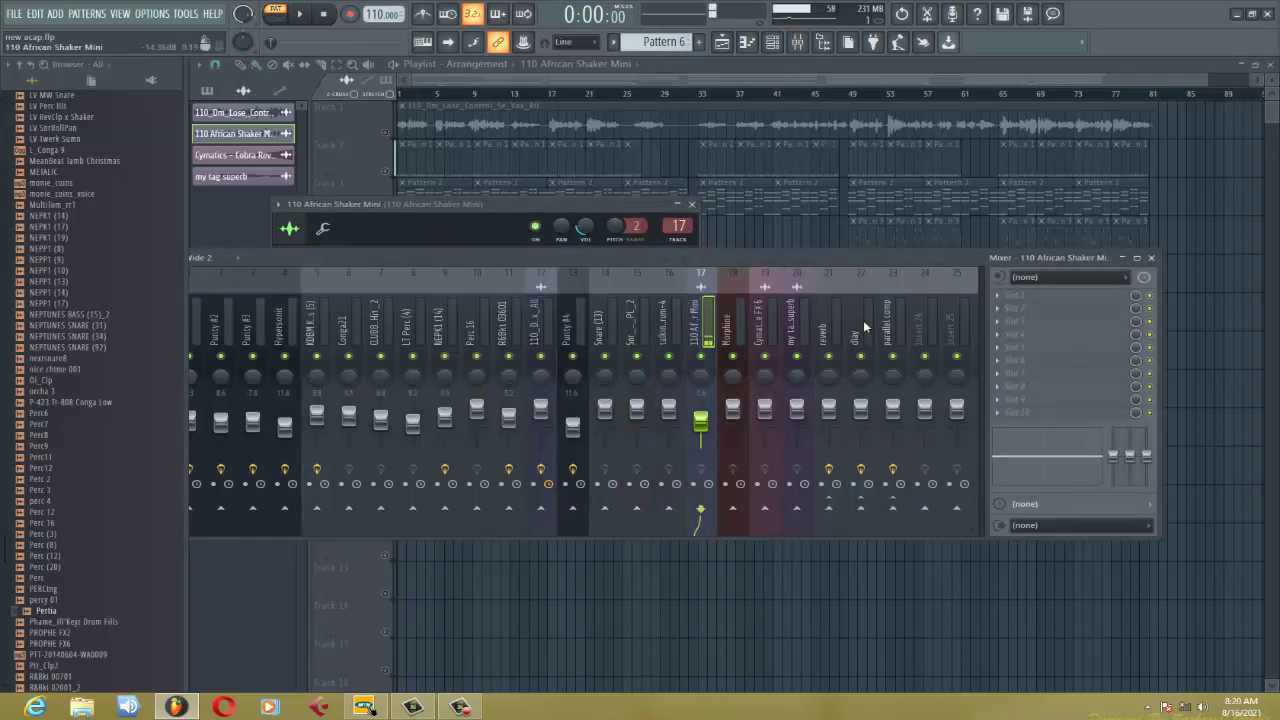
{"action": "left_click", "coordinate": [1151, 258]}
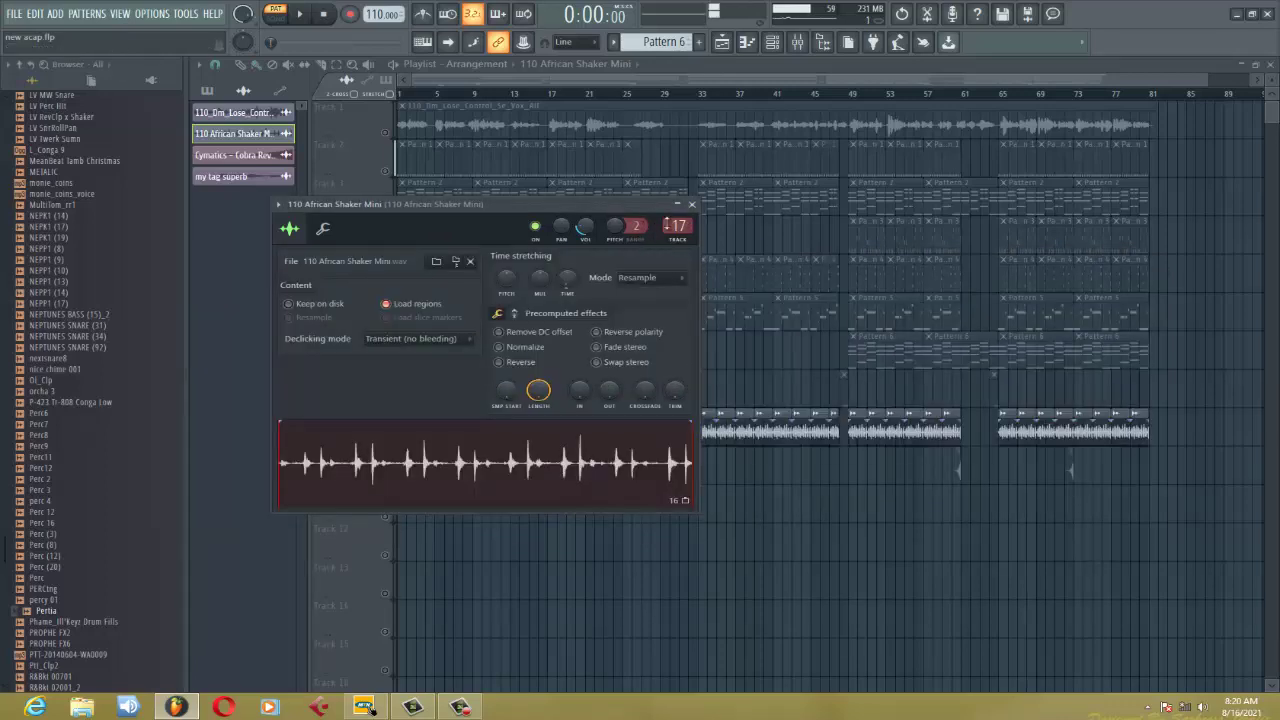
{"action": "left_click", "coordinate": [691, 204]}
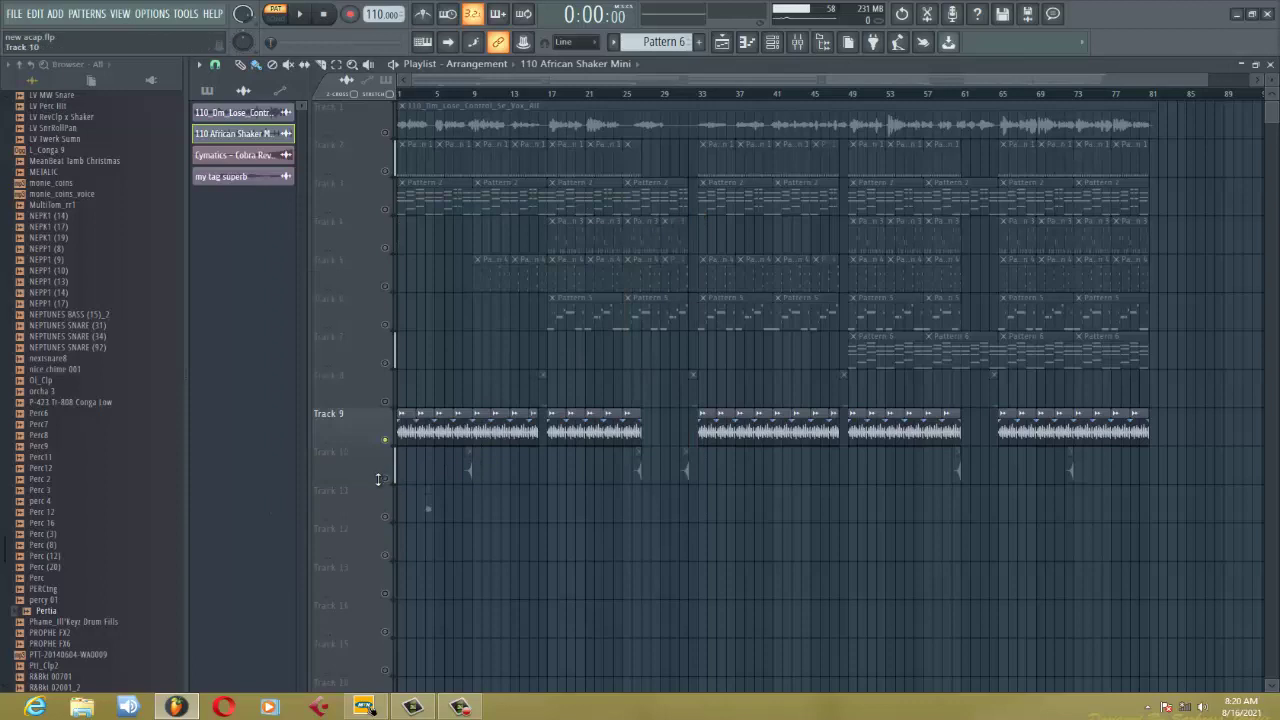
Solo Track 10 and review the Cymatics - Cobra Reverse FX 6 clip's sample settings.
{"action": "right_click", "coordinate": [386, 479]}
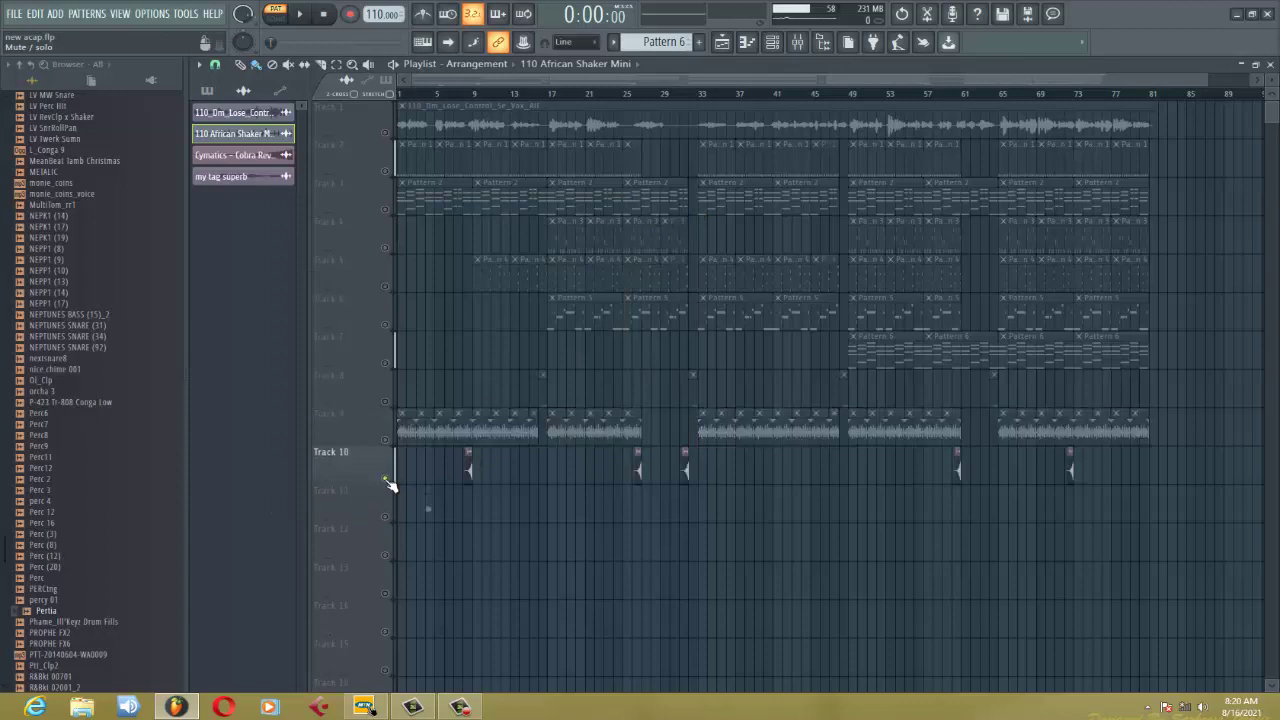
{"action": "double_click", "coordinate": [470, 476]}
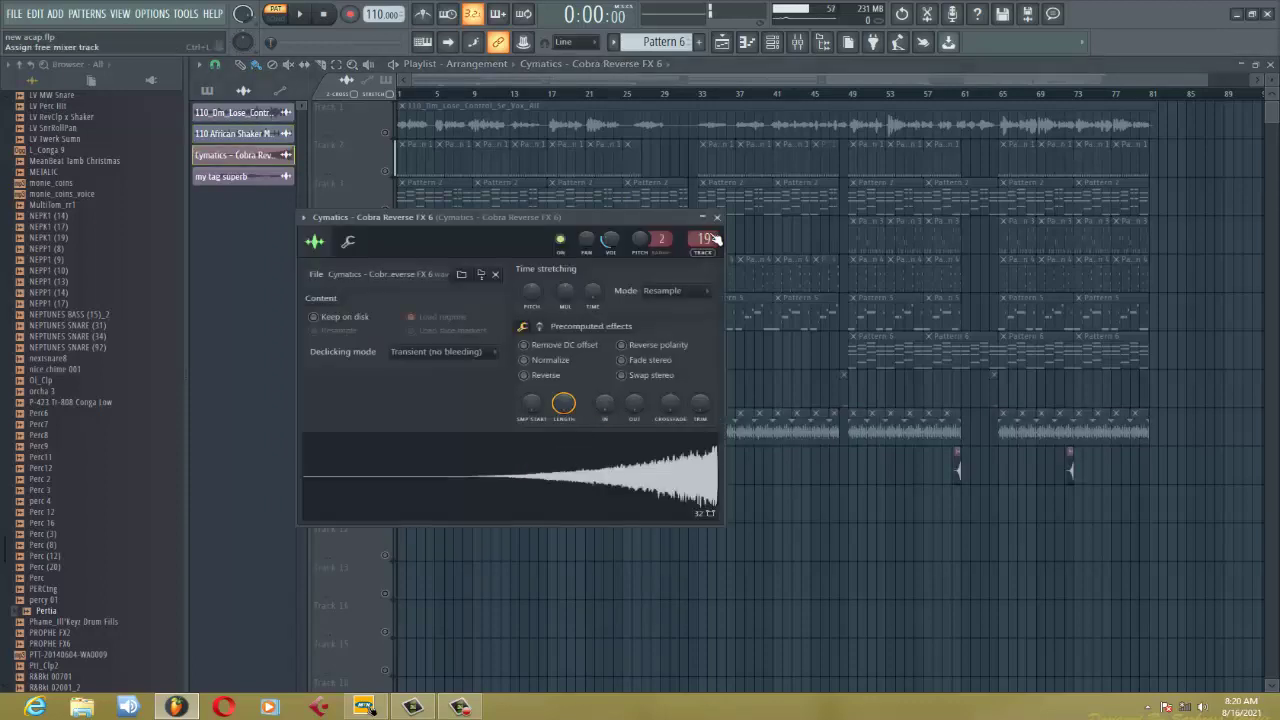
{"action": "left_click", "coordinate": [717, 219]}
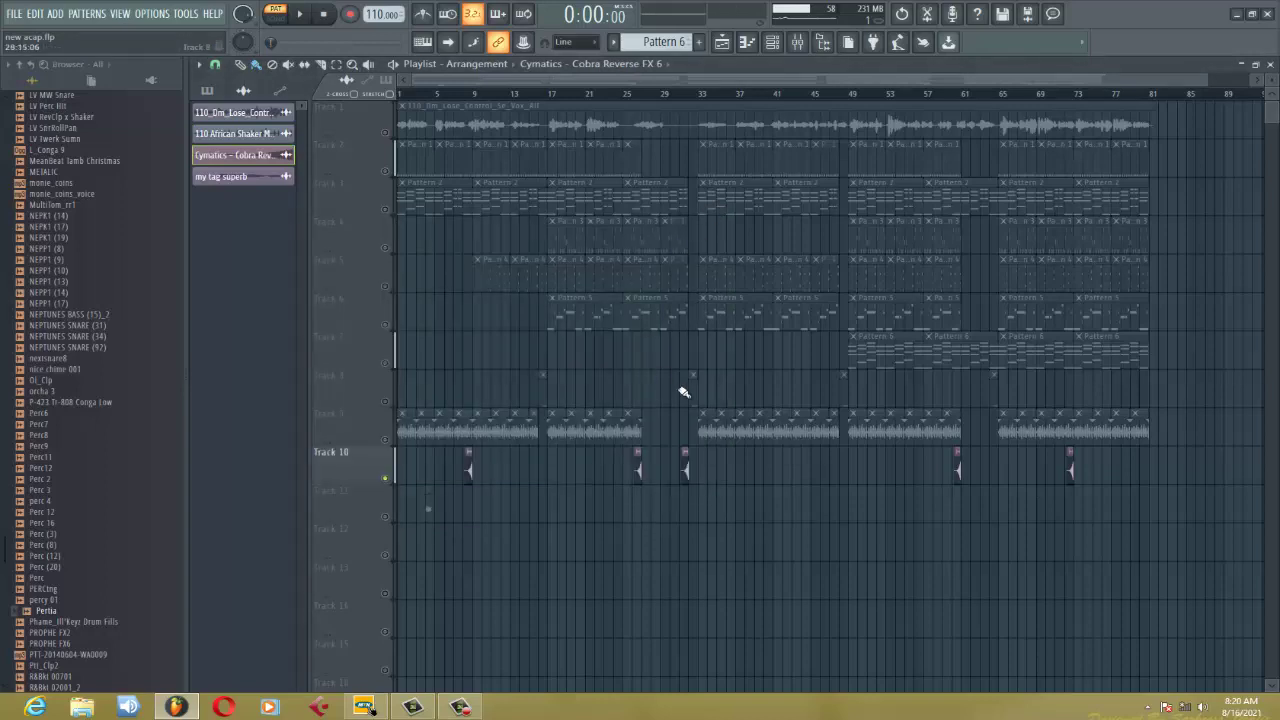
Open Track 8's Pattern 7 and audition its Snare (13) notes alongside the pattern's steps in the channel rack.
{"action": "double_click", "coordinate": [543, 389]}
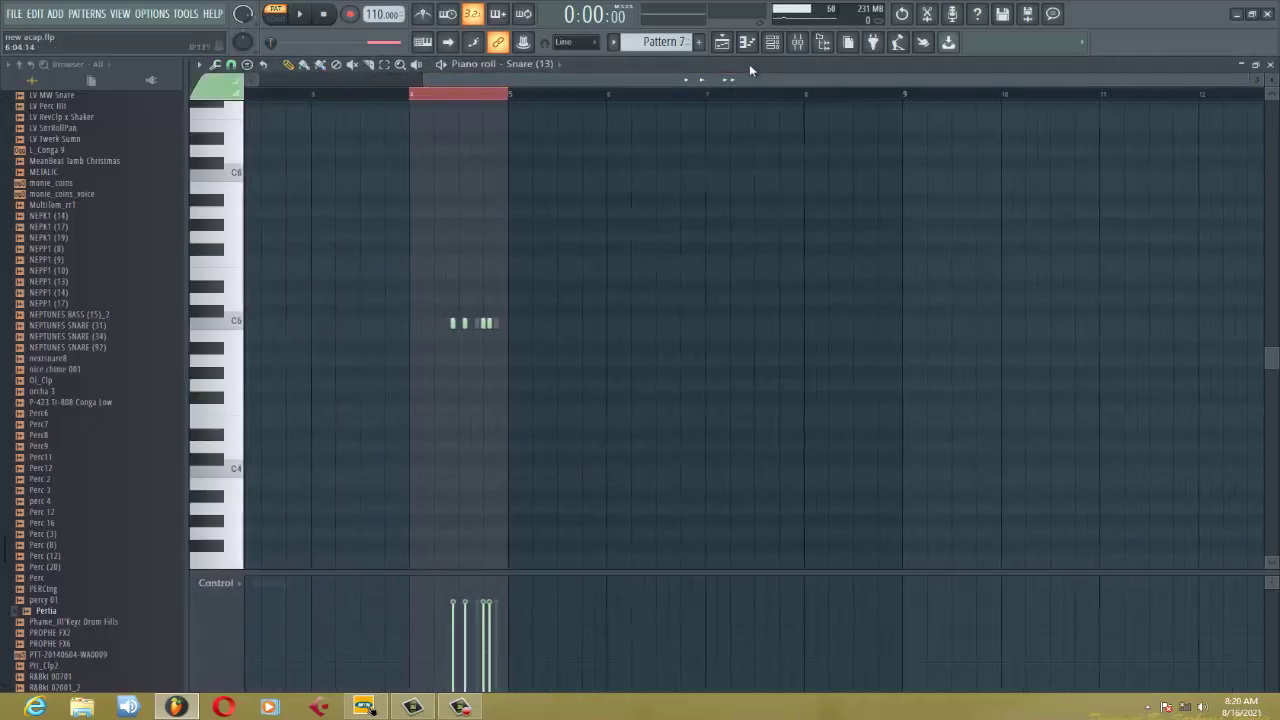
{"action": "left_click", "coordinate": [772, 42]}
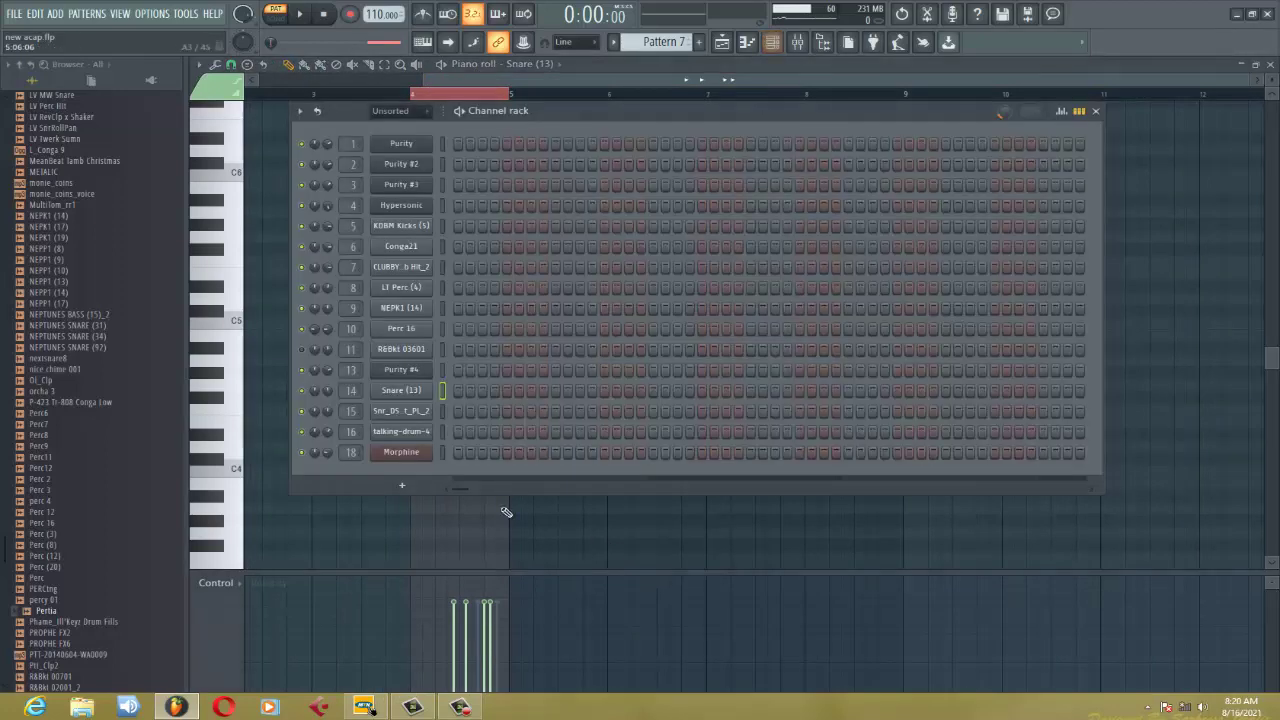
{"action": "left_click_drag", "start_coordinate": [465, 487], "coordinate": [496, 491]}
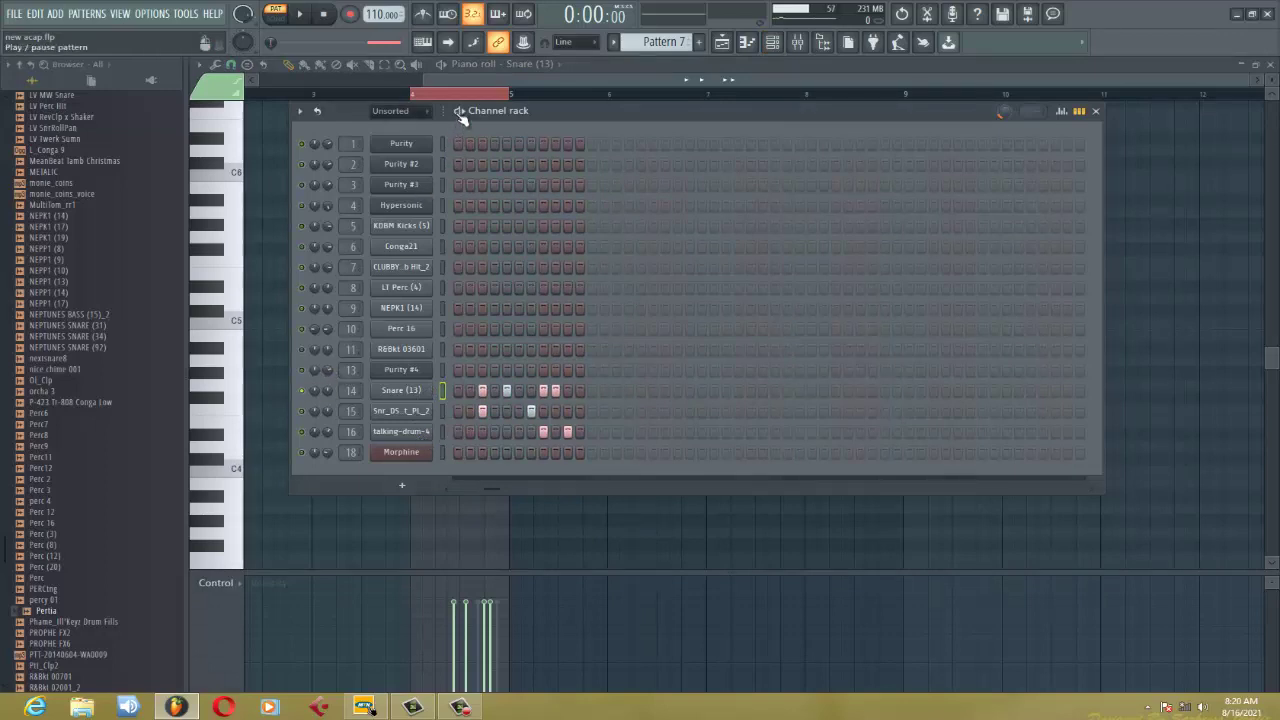
{"action": "key", "text": "space"}
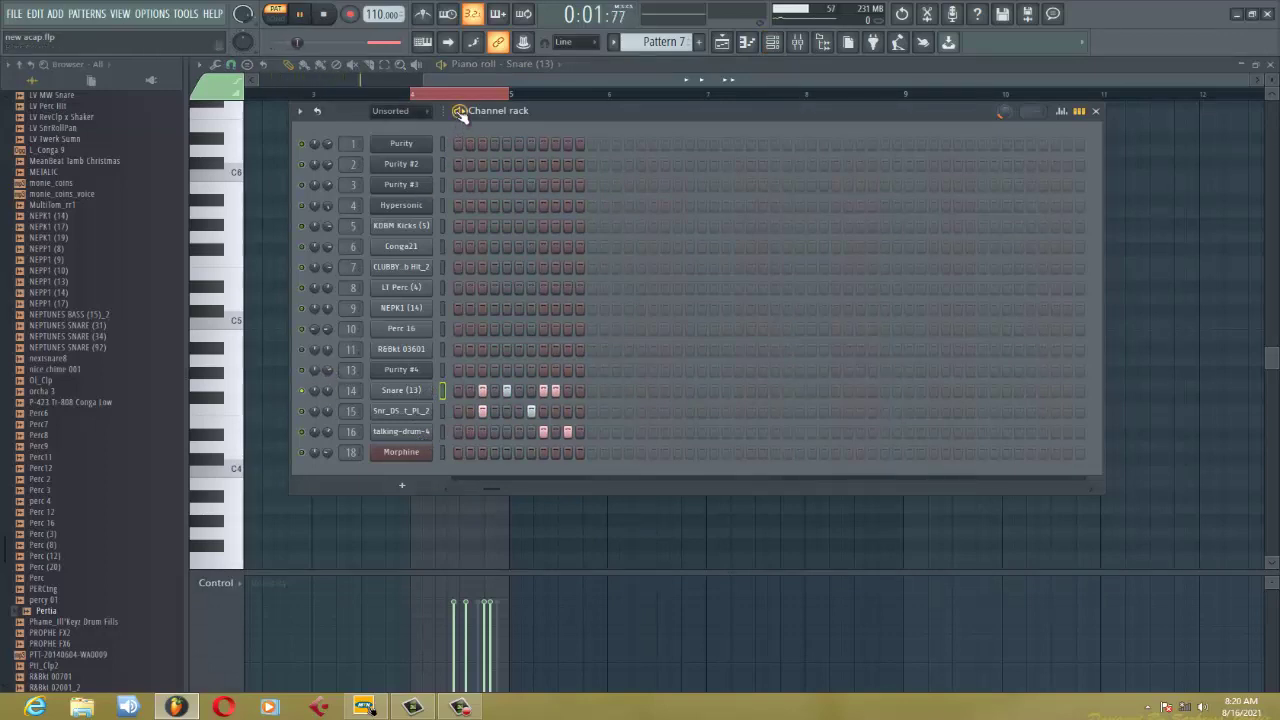
{"action": "left_click", "coordinate": [406, 96]}
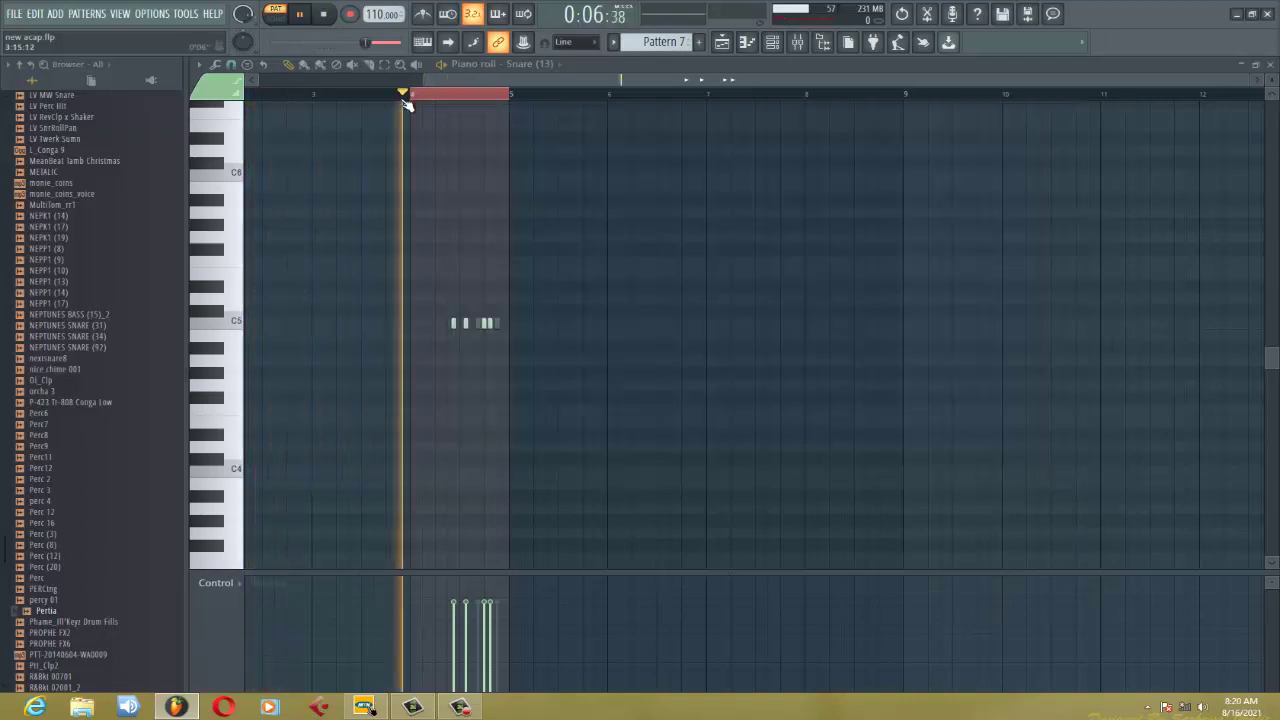
{"action": "left_click", "coordinate": [772, 41]}
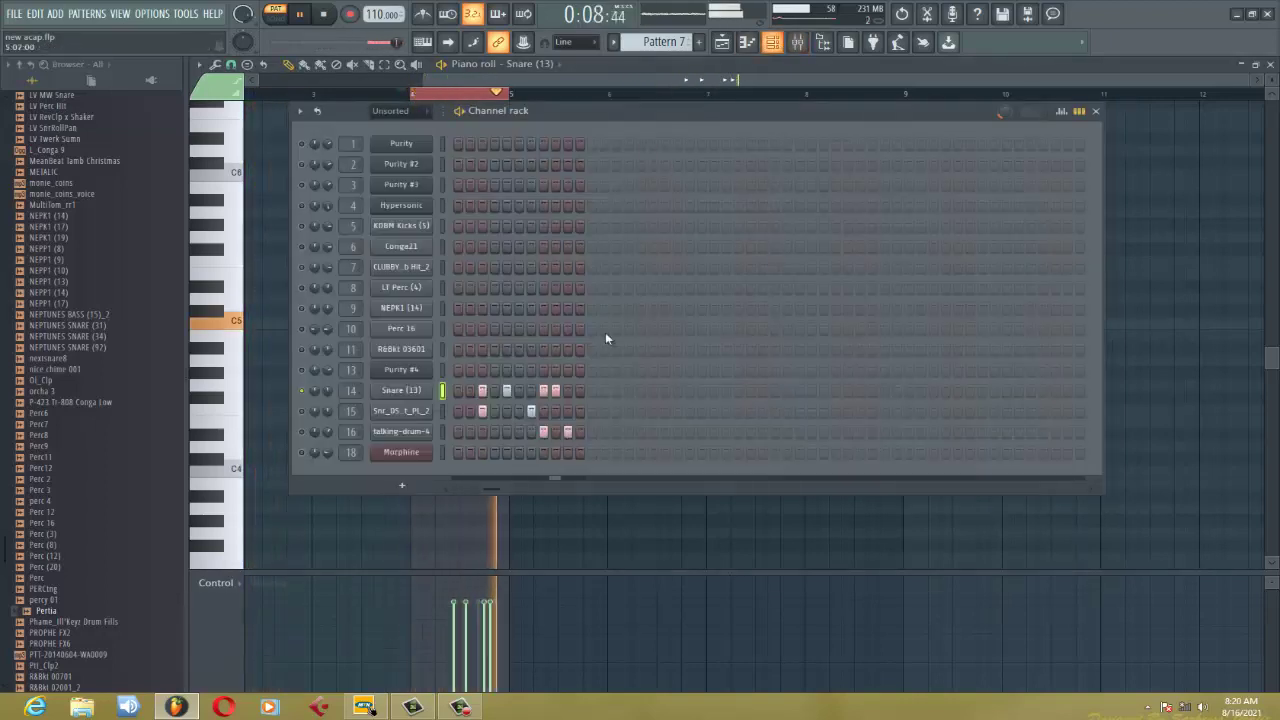
Audition the Snr_OS_Militar_Ghost_PL_2 and talking-drum-4 channels in solo, restoring all channels and stopping playback at the end.
{"action": "right_click", "coordinate": [303, 412]}
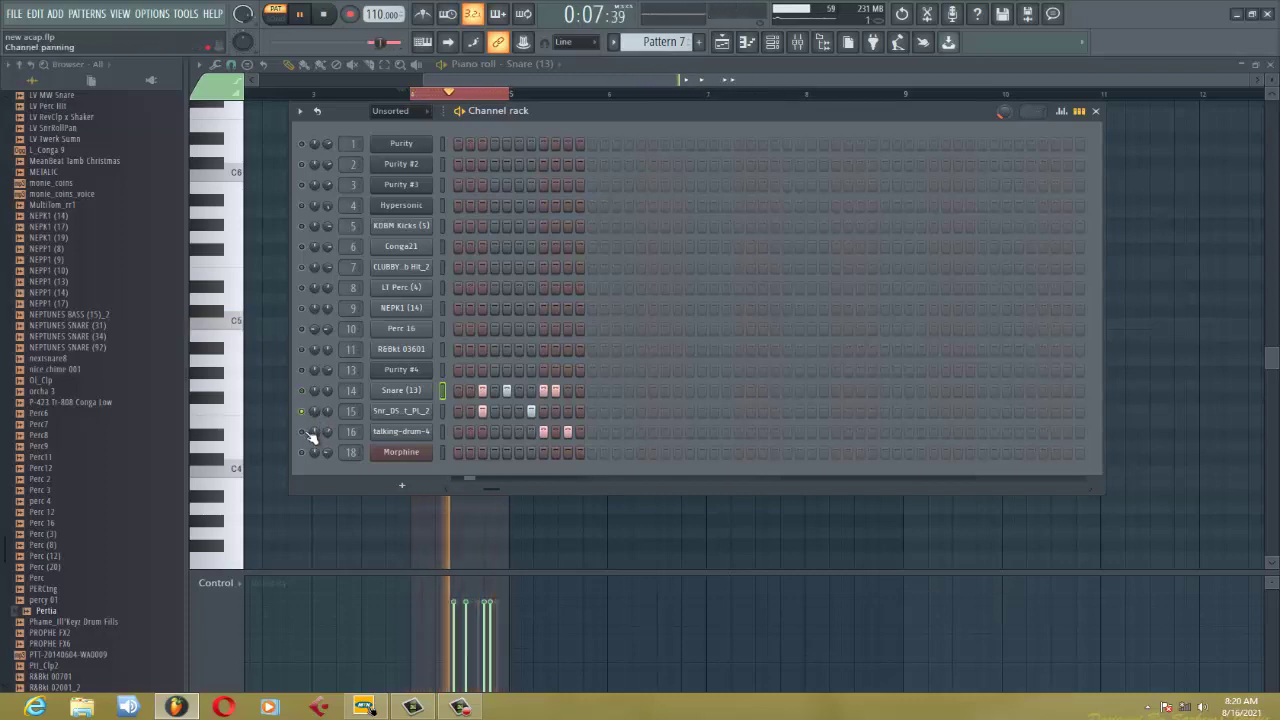
{"action": "right_click", "coordinate": [303, 432]}
{"action": "right_click", "coordinate": [303, 432]}
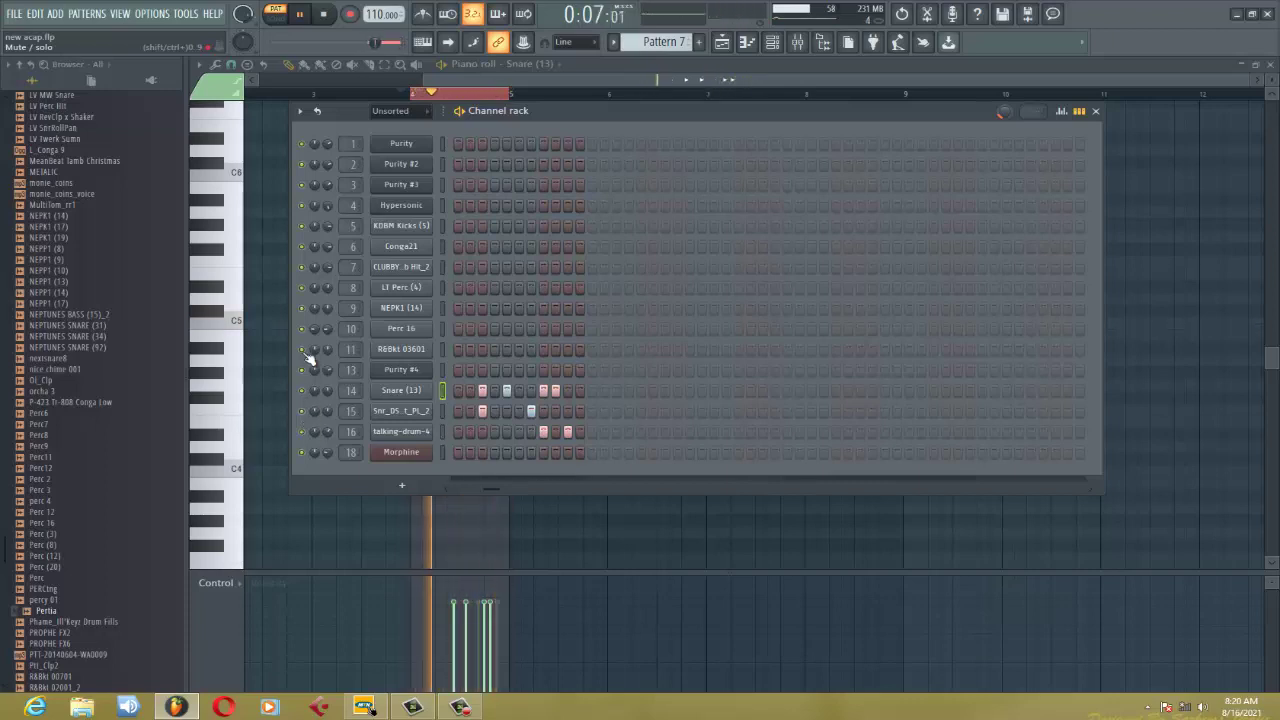
{"action": "key", "text": "space"}
Review the LT Perc (4) channel's sample settings and mute that channel.
{"action": "left_click", "coordinate": [400, 287]}
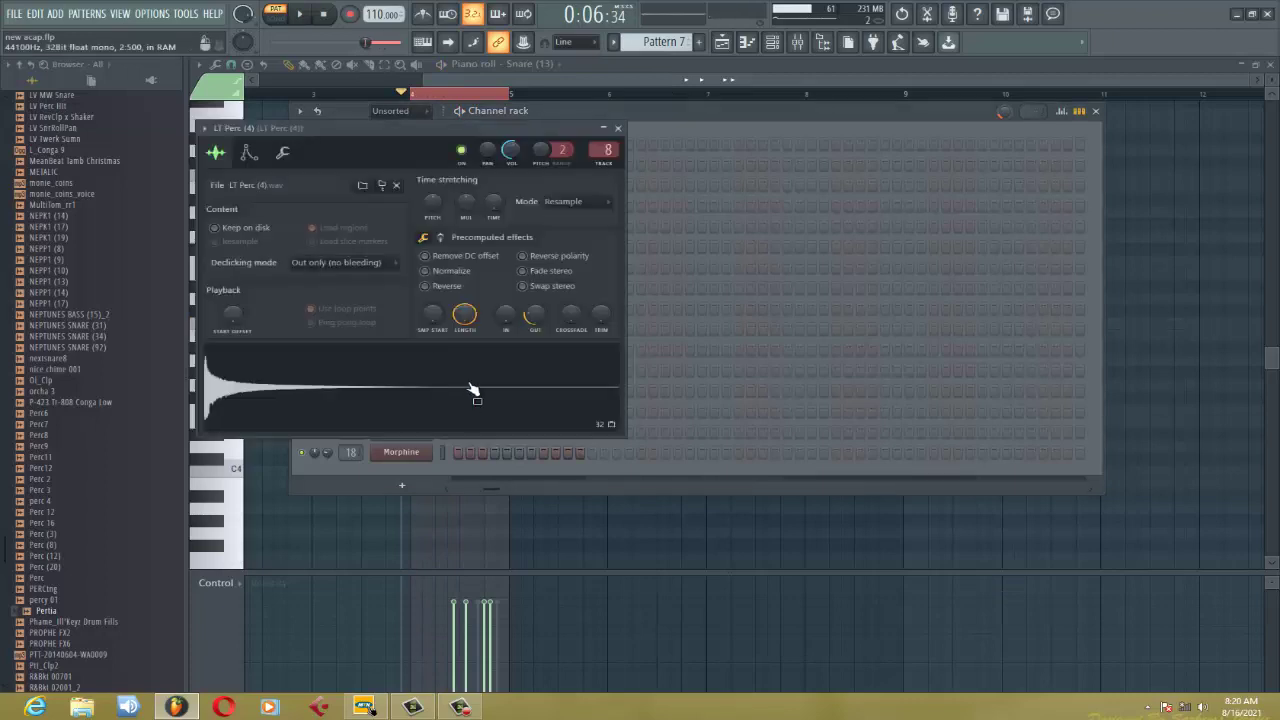
{"action": "left_click", "coordinate": [618, 128]}
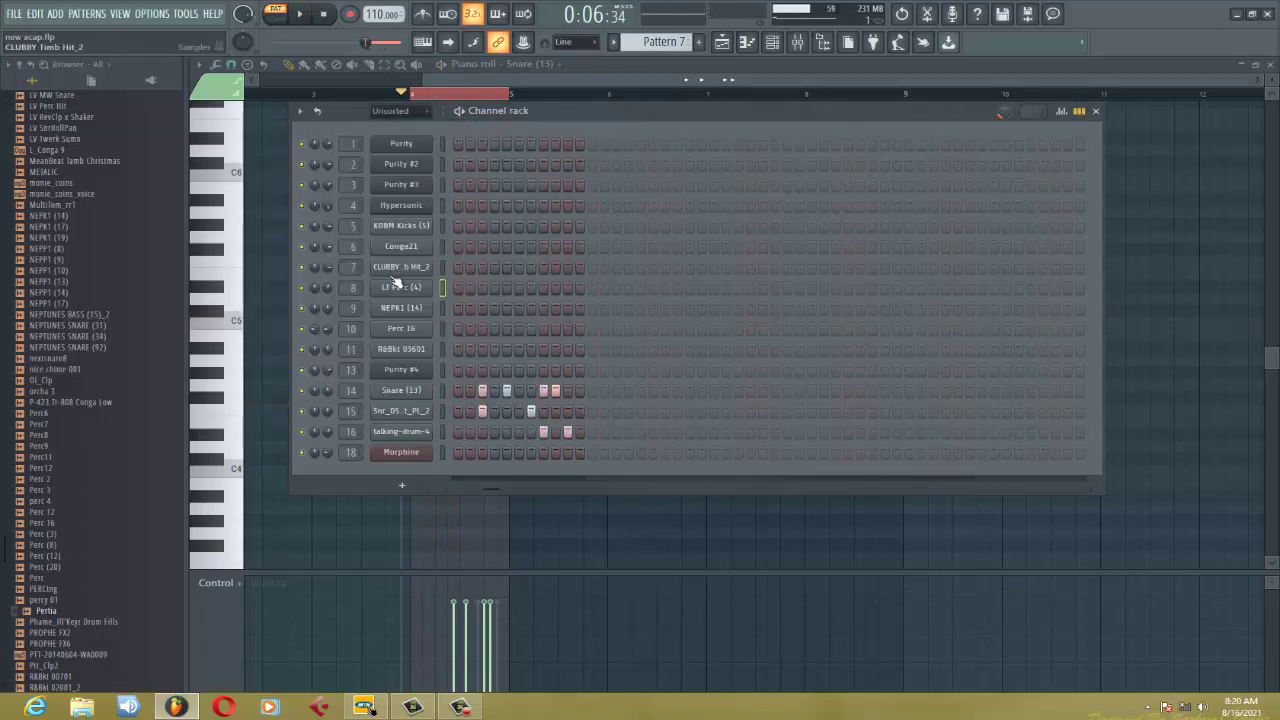
{"action": "left_click", "coordinate": [302, 289]}
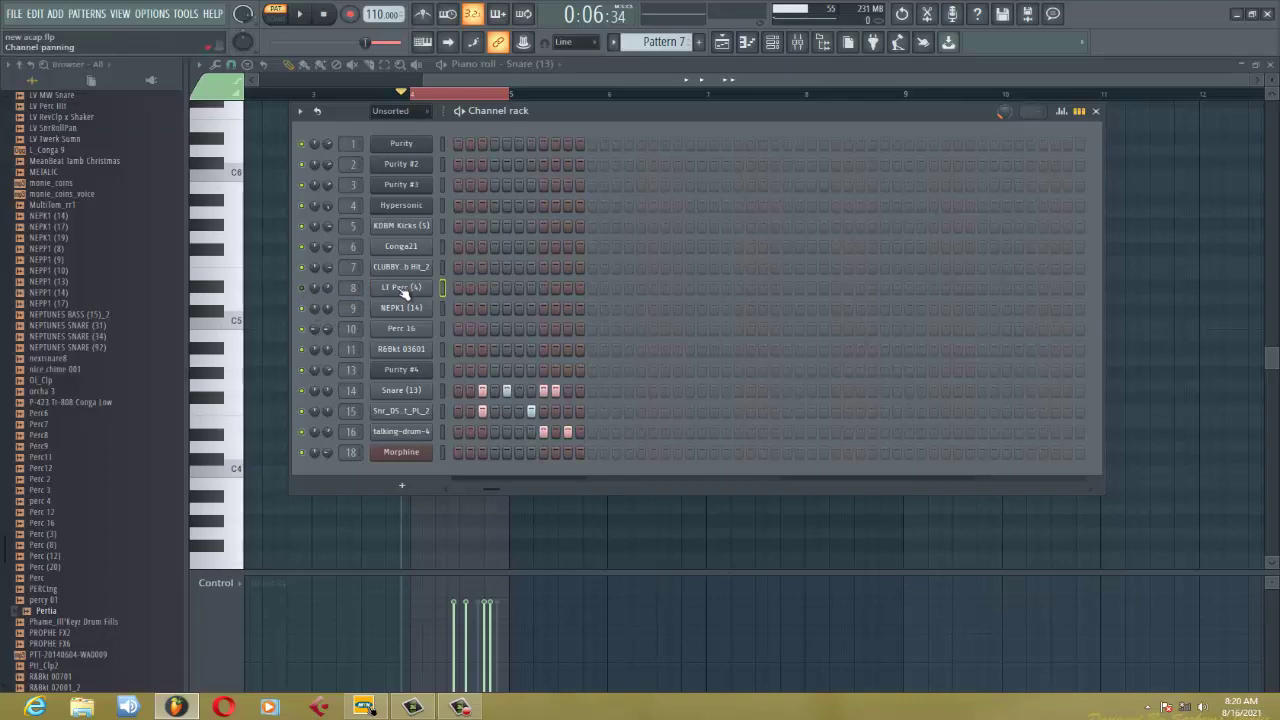
Close the channel rack and piano roll, and unmute all playlist tracks.
{"action": "left_click", "coordinate": [1096, 111]}
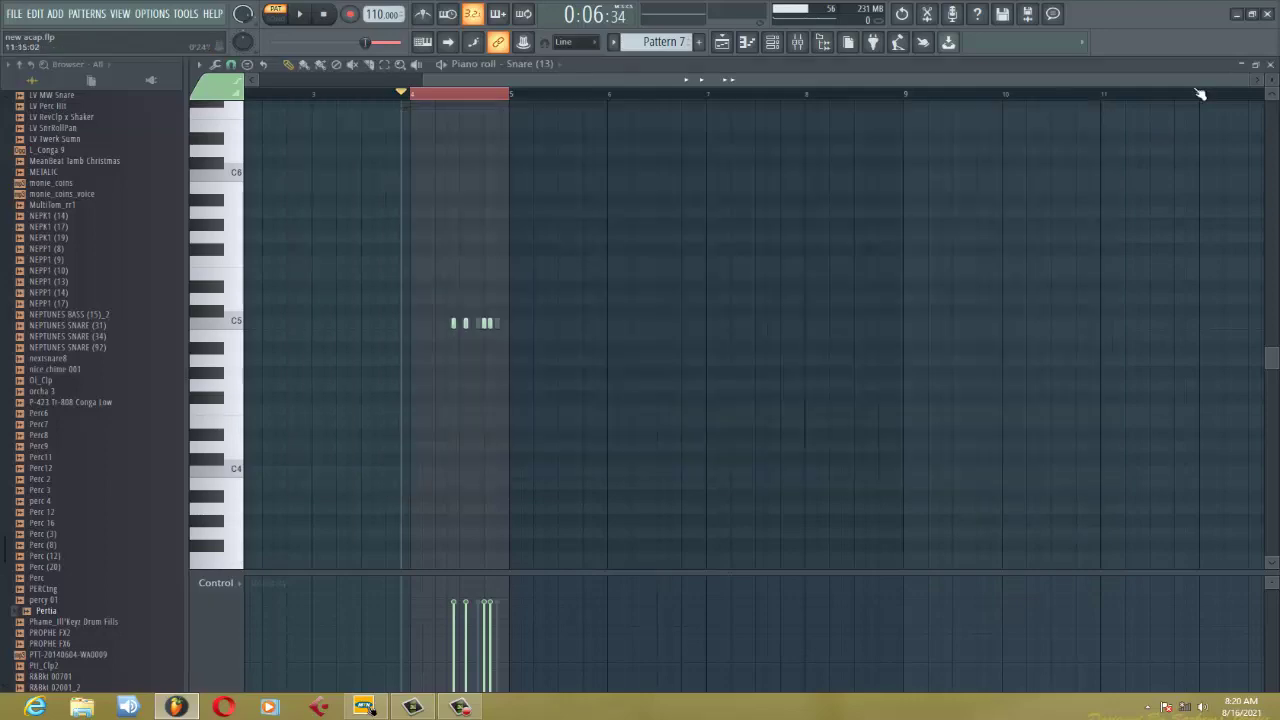
{"action": "left_click", "coordinate": [1270, 64]}
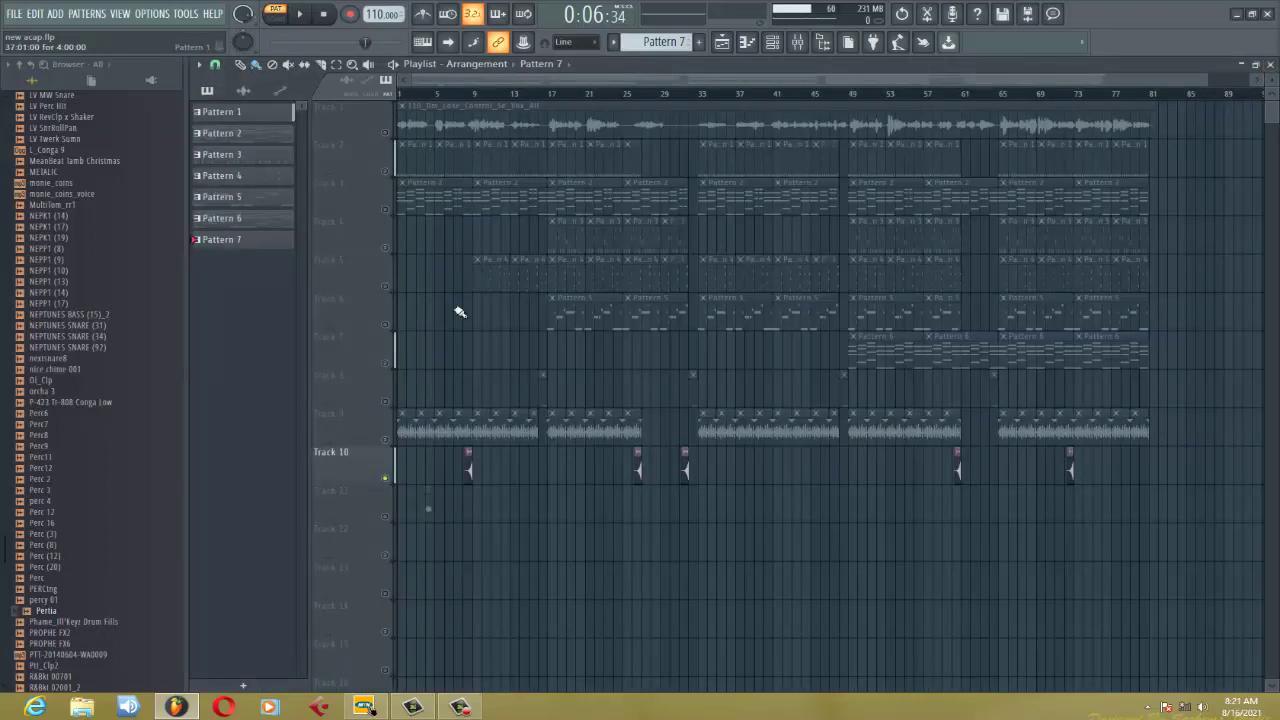
{"action": "right_click", "coordinate": [388, 444]}
{"action": "right_click", "coordinate": [388, 444]}
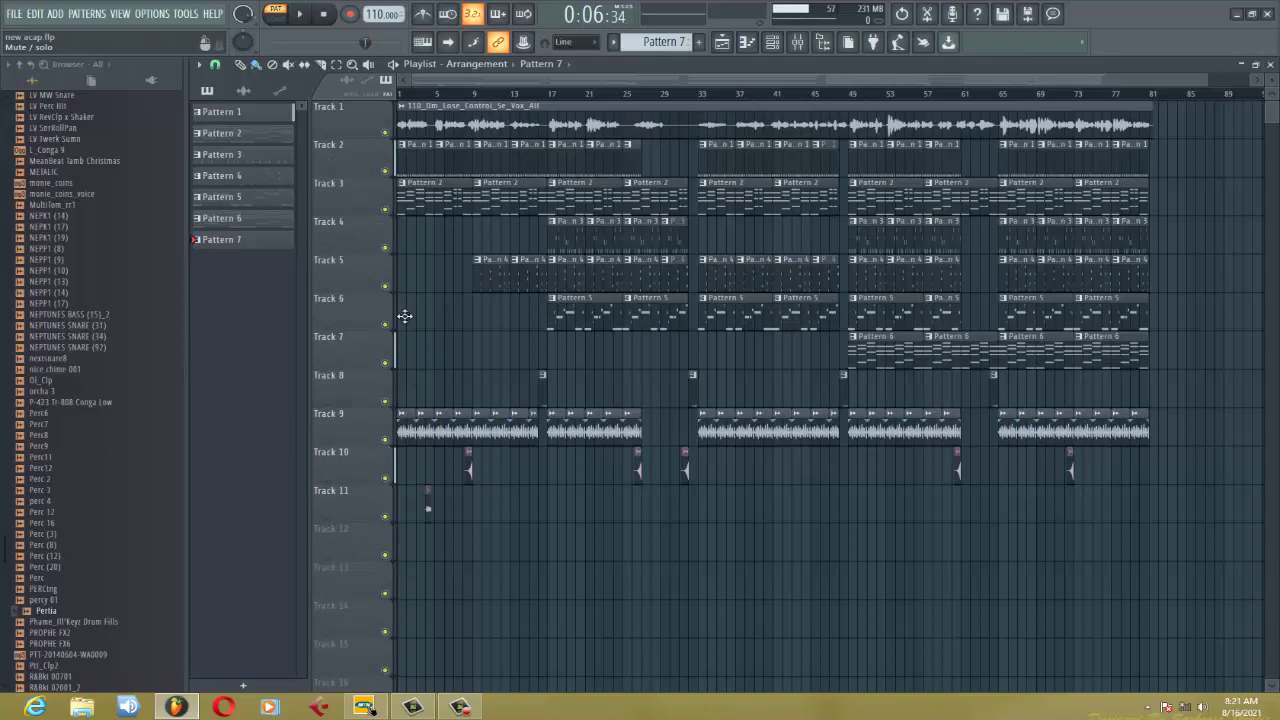
Solo Track 1's 110_Dm_Lose_Control_Se_Vox_All vocal clip and play it in song mode with the mixer open.
{"action": "left_click", "coordinate": [492, 135]}
{"action": "right_click", "coordinate": [386, 133]}
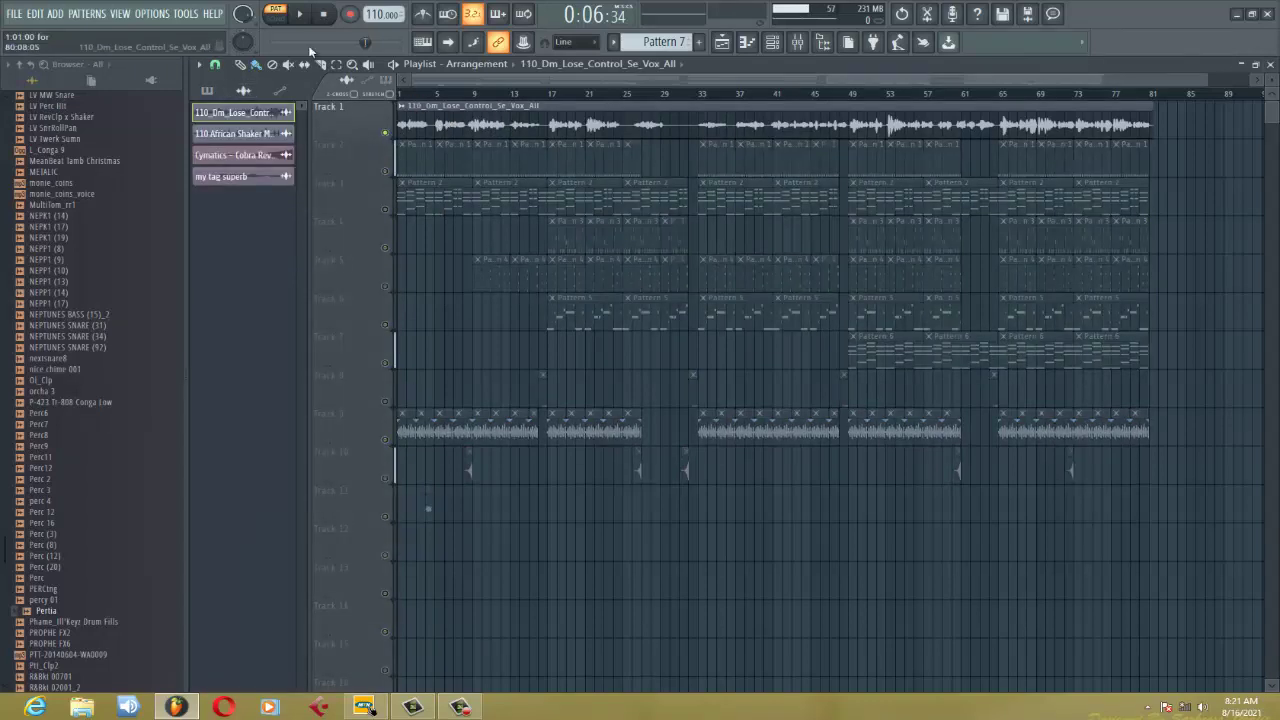
{"action": "left_click", "coordinate": [275, 14]}
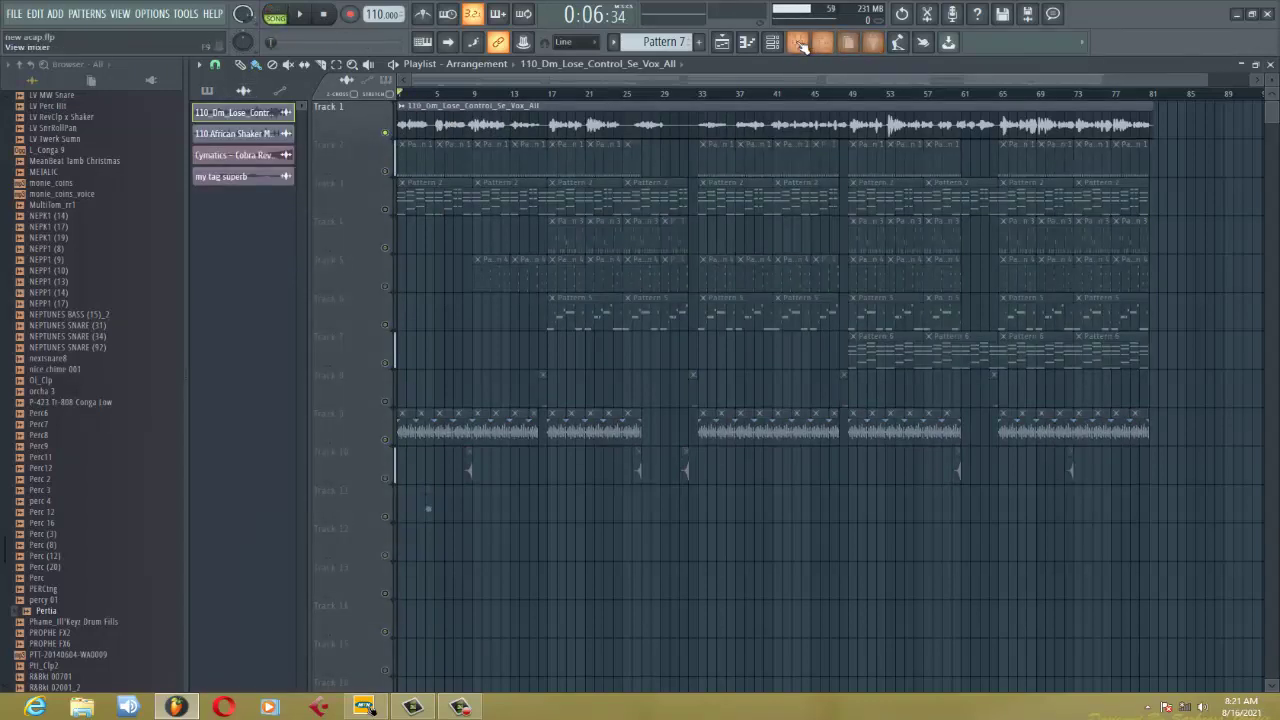
{"action": "left_click", "coordinate": [797, 42]}
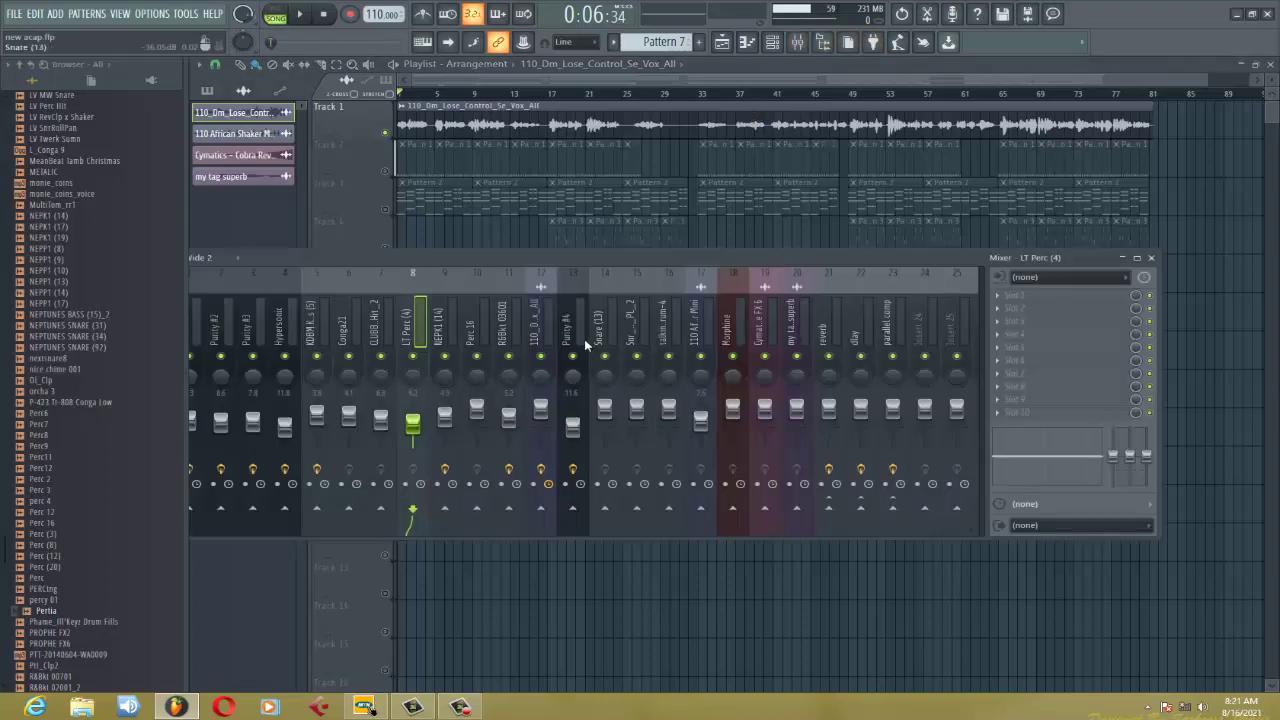
{"action": "key", "text": "space"}
Audition the vocal with effects bypassed on its mixer track and the reverb, delay and parallel comp tracks, and save the project.
{"action": "left_click", "coordinate": [547, 335]}
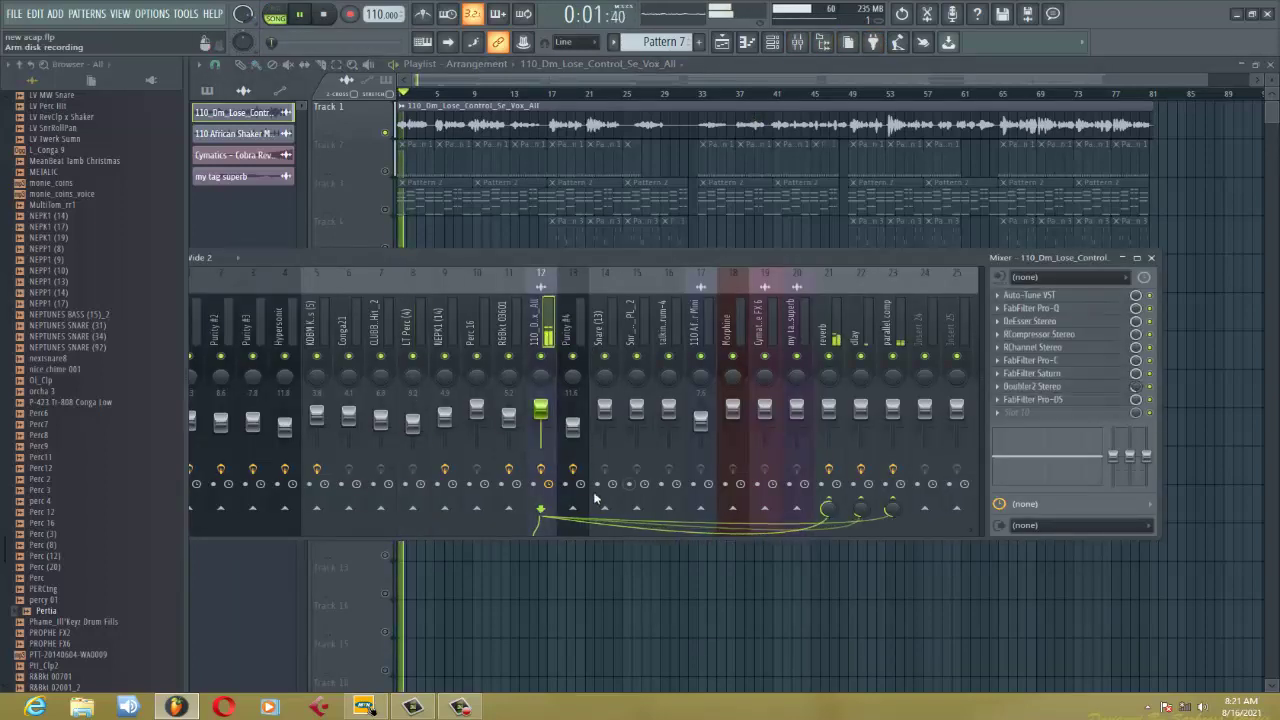
{"action": "key", "text": "space"}
{"action": "left_click", "coordinate": [540, 469]}
{"action": "key", "text": "space"}
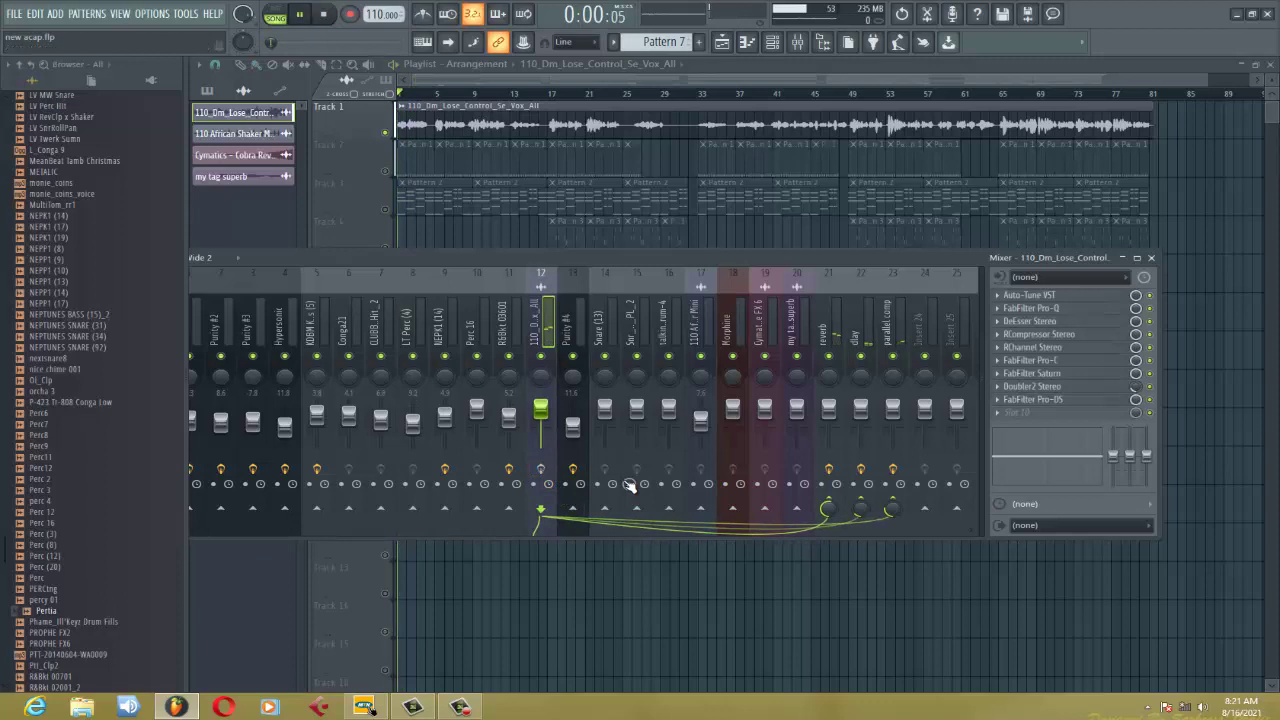
{"action": "left_click", "coordinate": [829, 472]}
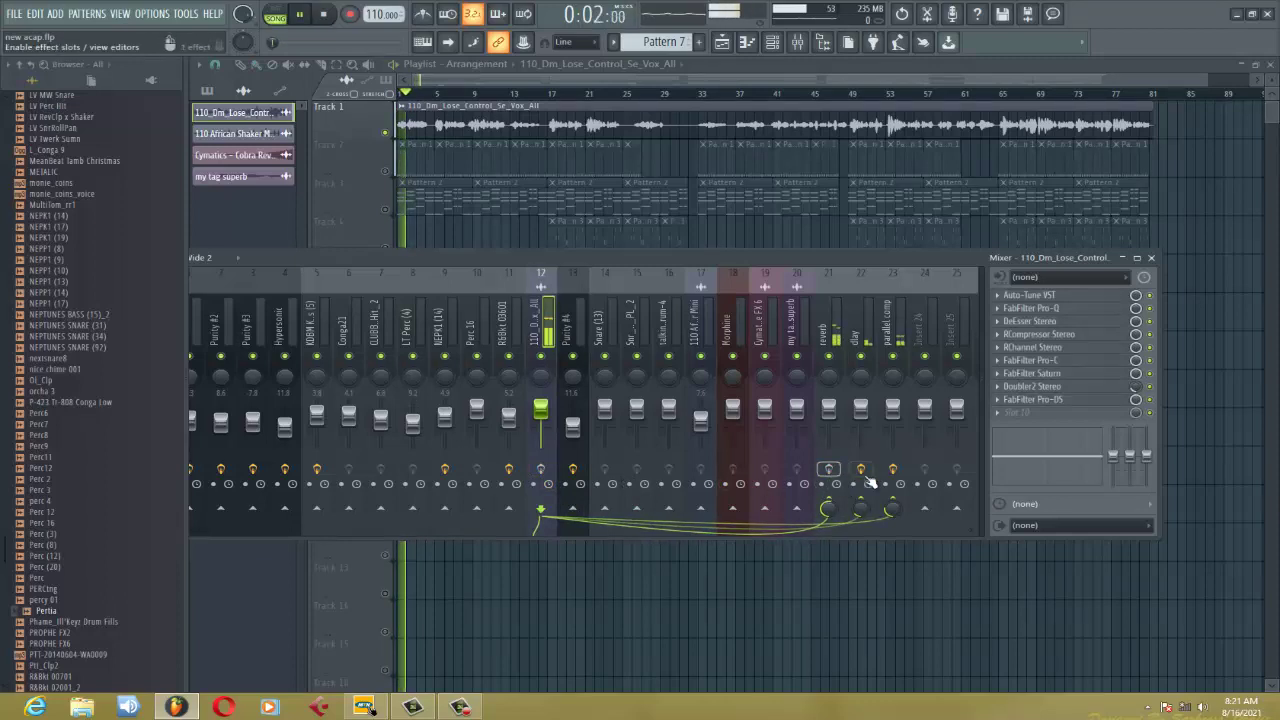
{"action": "left_click", "coordinate": [860, 472]}
{"action": "left_click", "coordinate": [891, 472]}
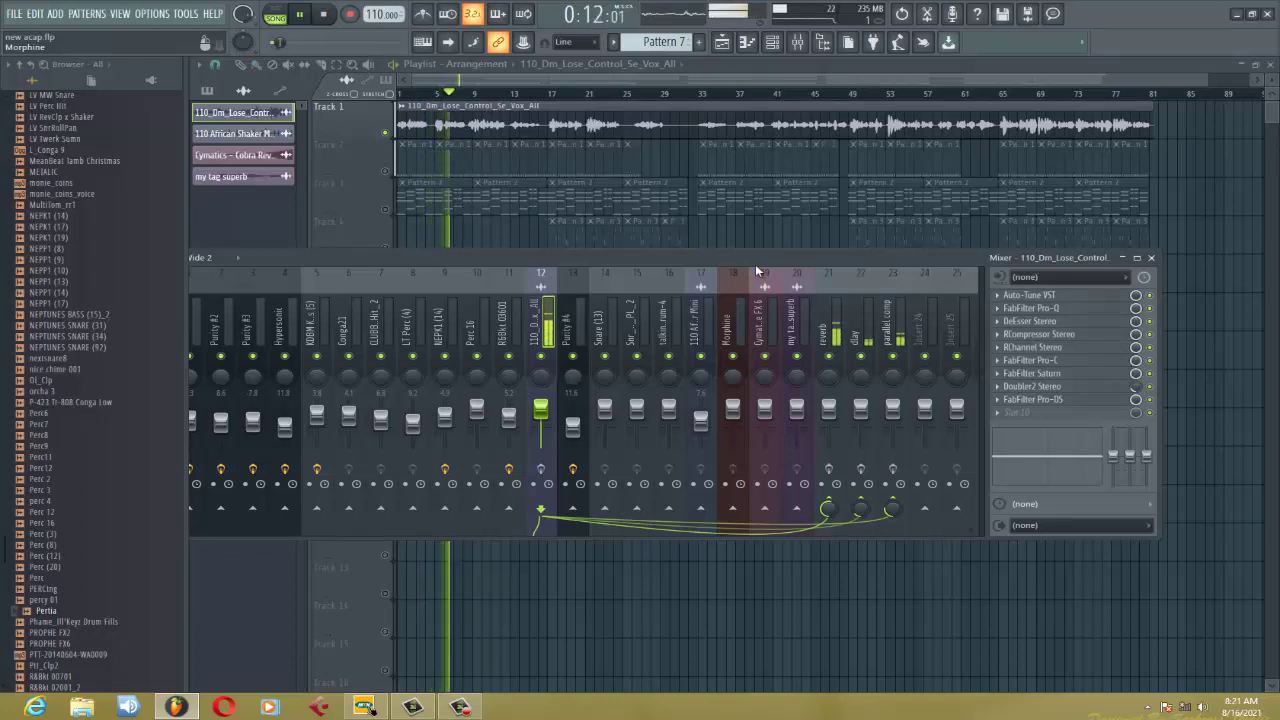
{"action": "key", "text": "ctrl+s"}
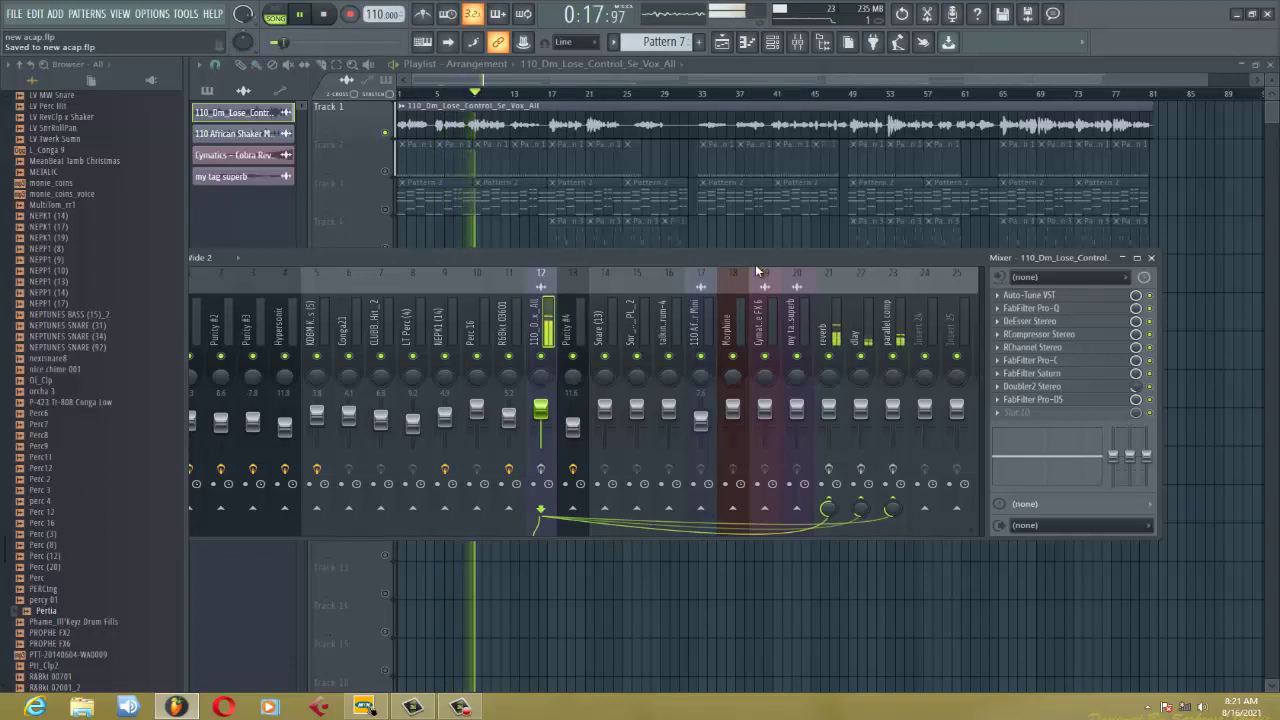
{"action": "key", "text": "space"}
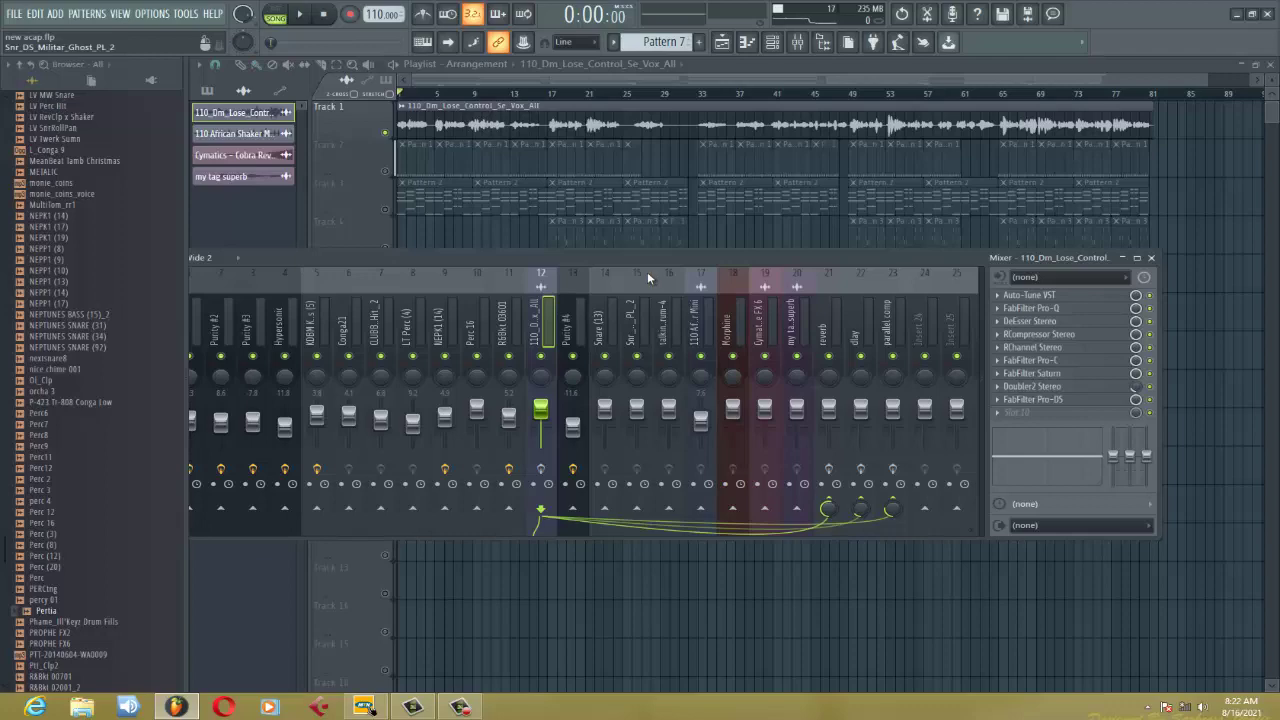
Review the vocal track's Auto-Tune VST settings in D Minor and set Humanize to 38.
{"action": "left_click", "coordinate": [1060, 297]}
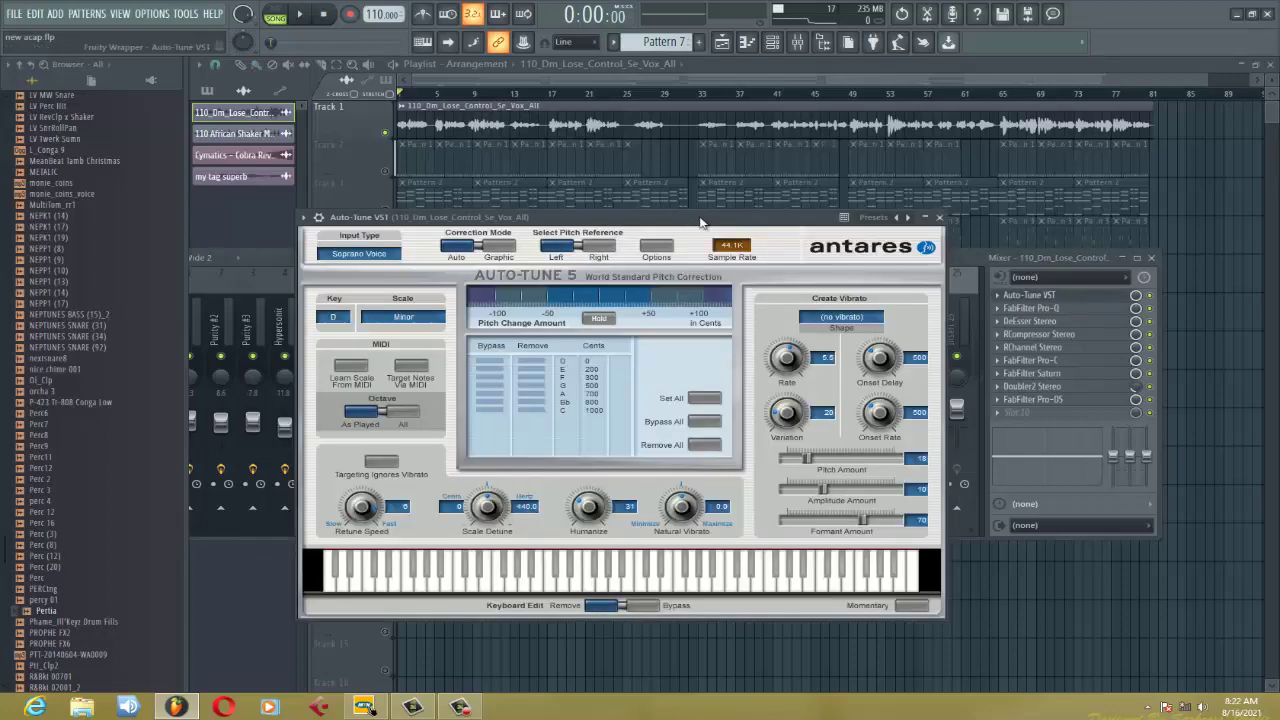
{"action": "left_click_drag", "start_coordinate": [700, 222], "coordinate": [783, 197]}
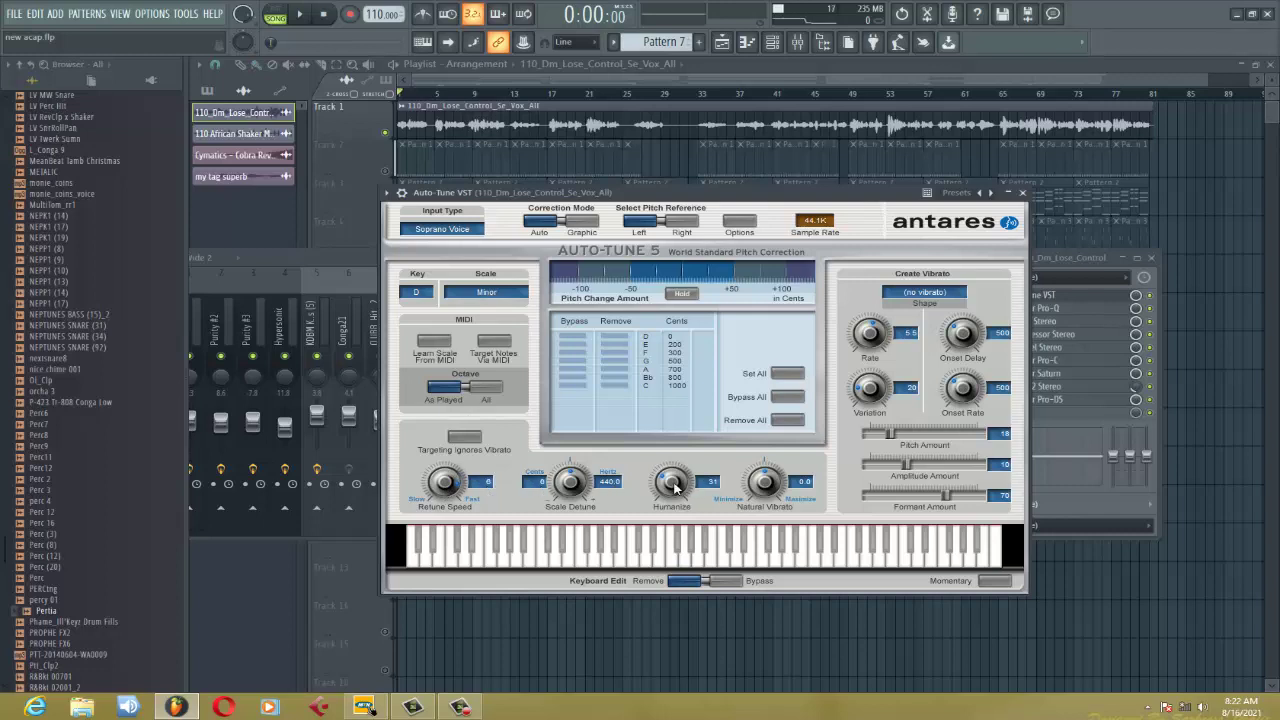
{"action": "scroll", "coordinate": [675, 487], "scroll_direction": "down", "scroll_amount": 1}
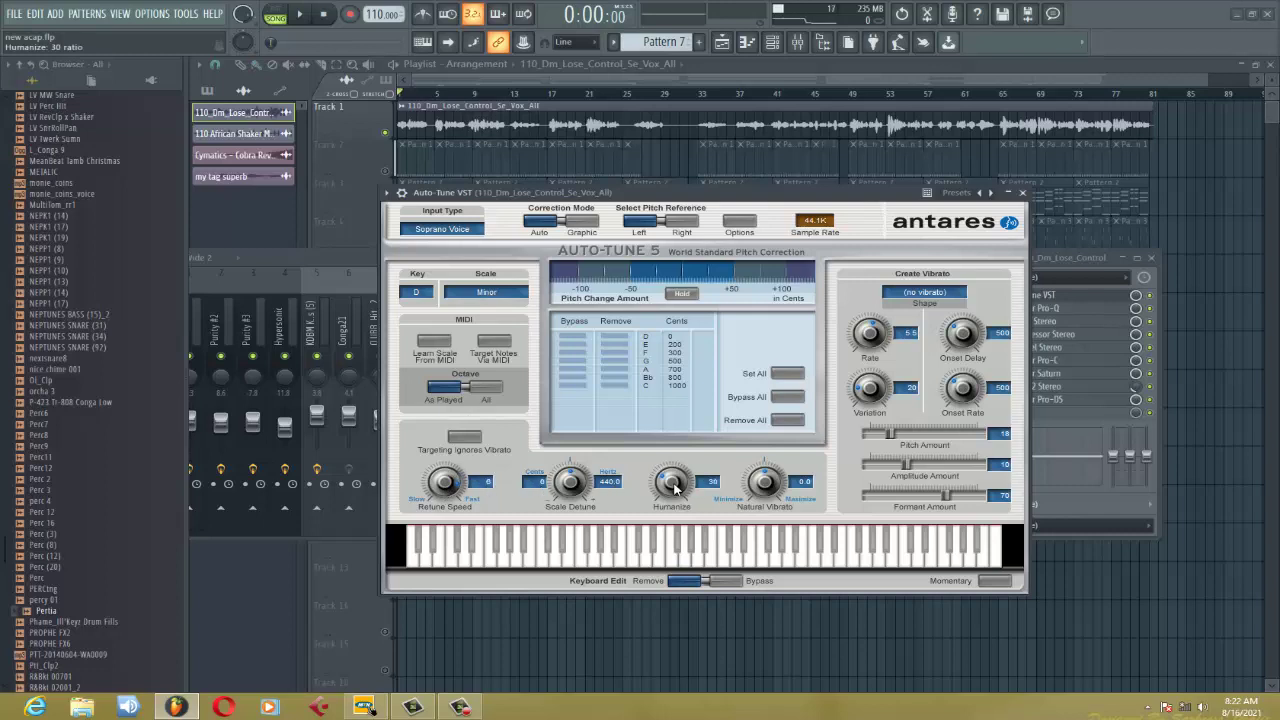
{"action": "left_click", "coordinate": [1022, 192]}
Review the vocal's FabFilter Pro-Q curve and play a loop selection covering the first eight bars of the playlist.
{"action": "left_click", "coordinate": [1041, 312]}
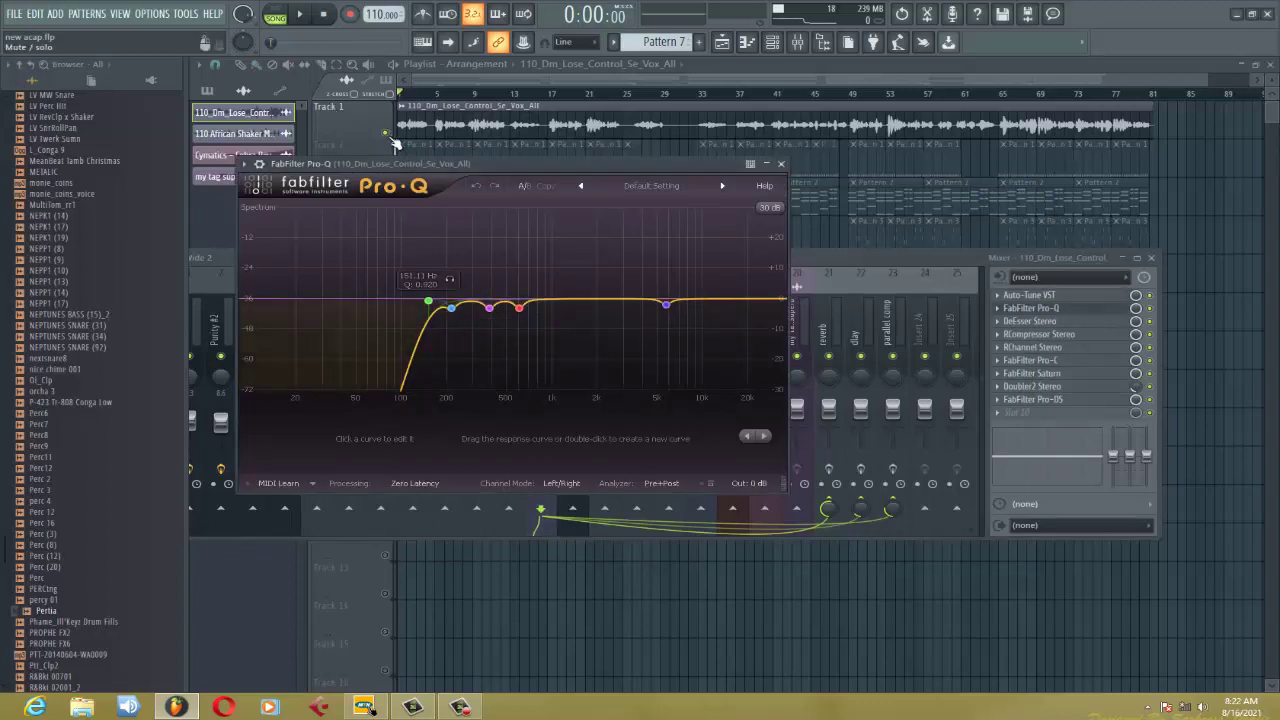
{"action": "left_click_drag", "start_coordinate": [403, 100], "coordinate": [472, 100]}
{"action": "key", "text": "space"}
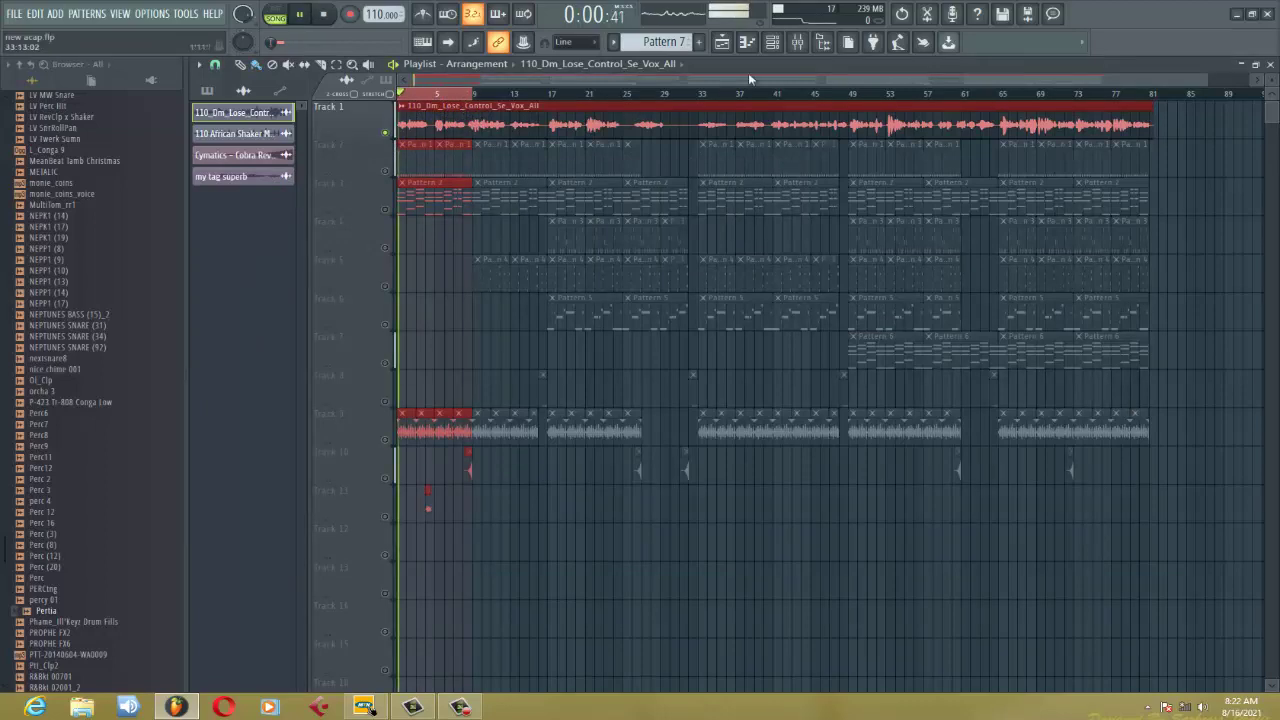
{"action": "left_click", "coordinate": [797, 41]}
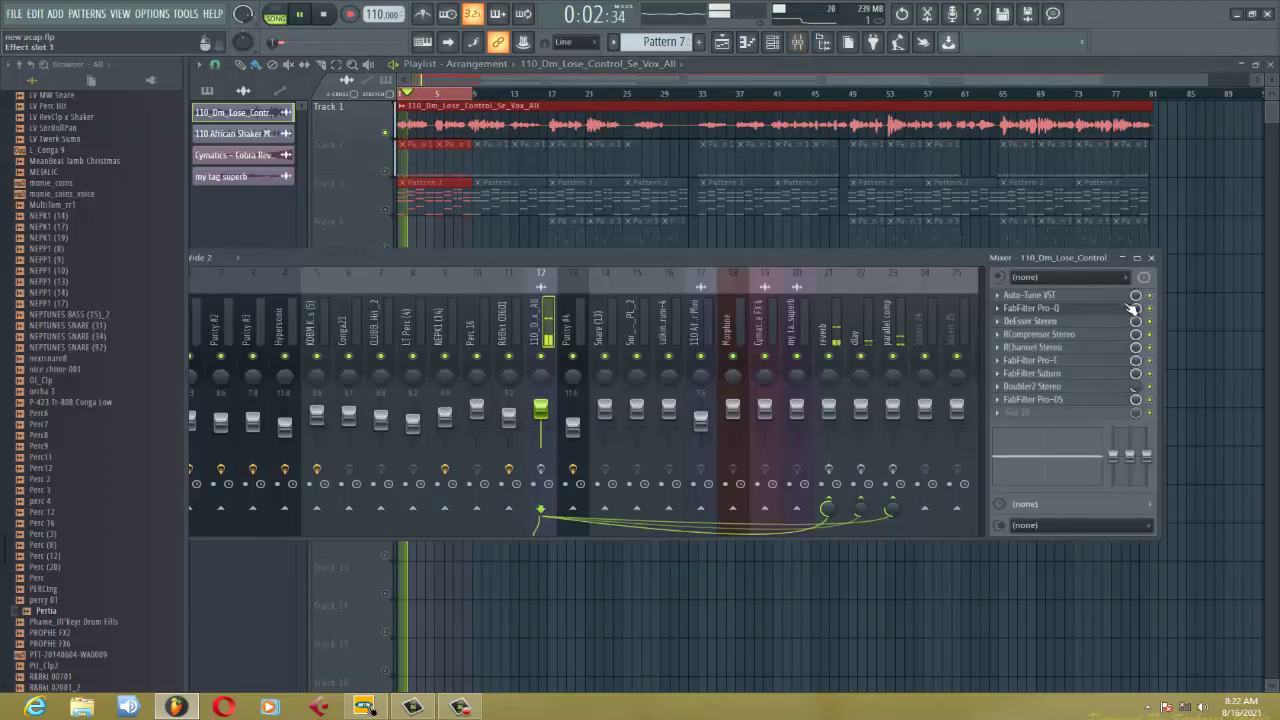
{"action": "key", "text": "space"}
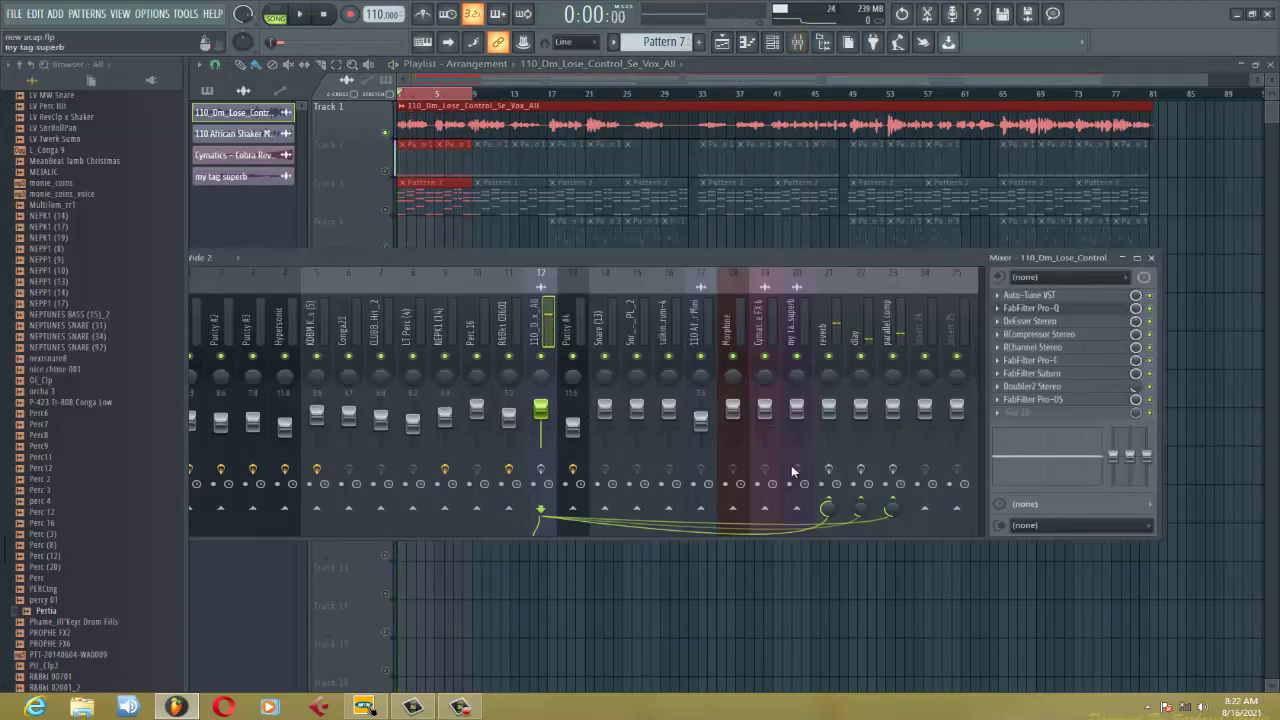
Play the vocal loop with only Auto-Tune enabled, and switch on FabFilter Pro-Q in its wrapper settings to examine its curve and spectrum.
{"action": "left_click", "coordinate": [830, 470]}
{"action": "key", "text": "space"}
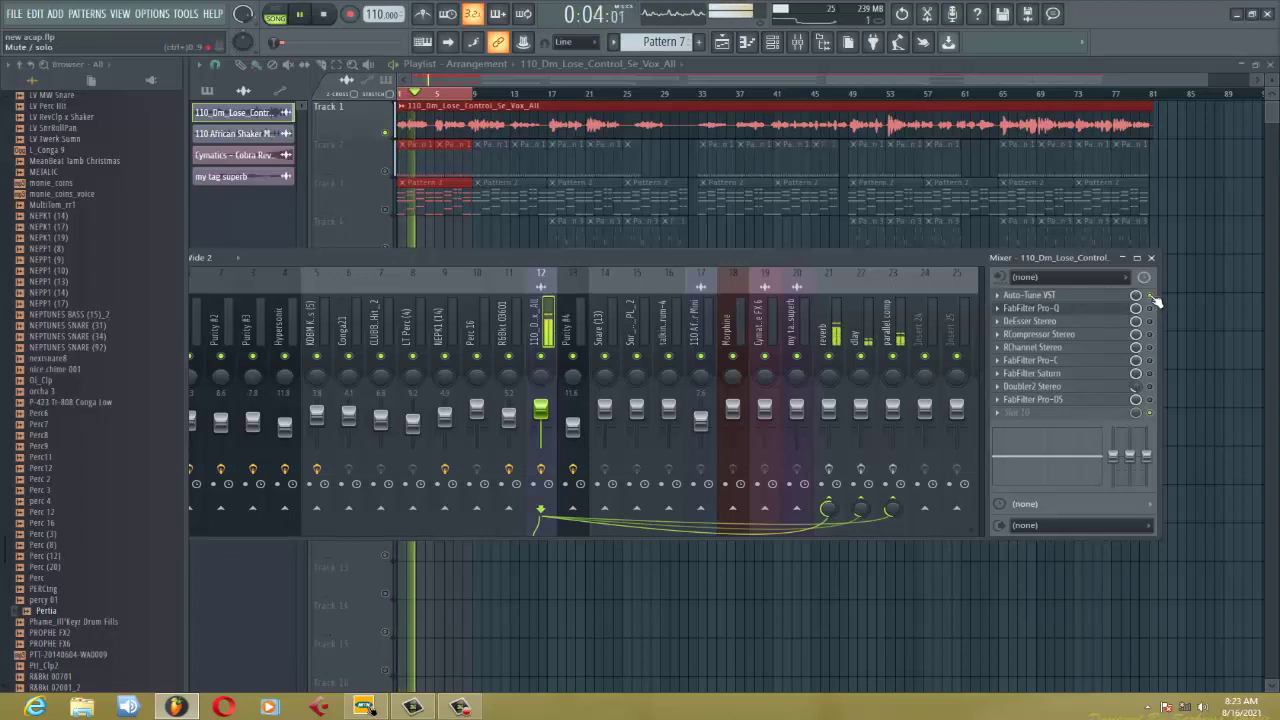
{"action": "left_click", "coordinate": [1084, 310]}
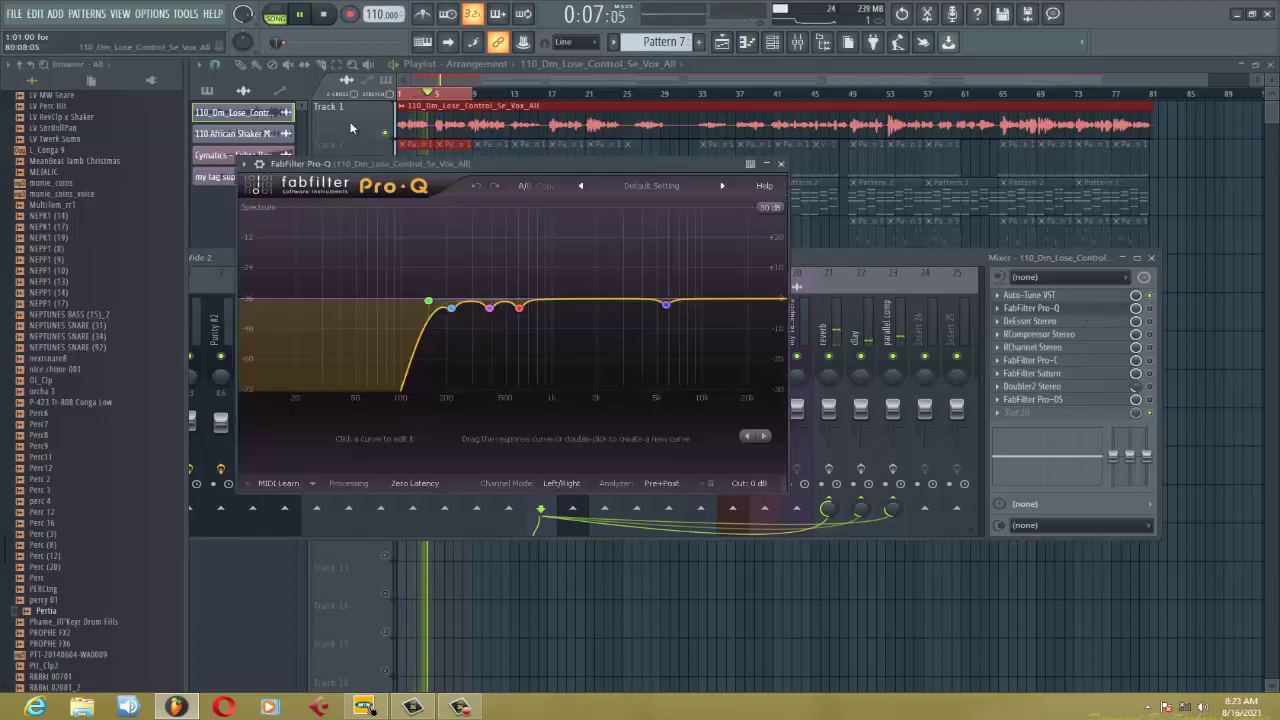
{"action": "left_click", "coordinate": [259, 163]}
{"action": "left_click", "coordinate": [740, 186]}
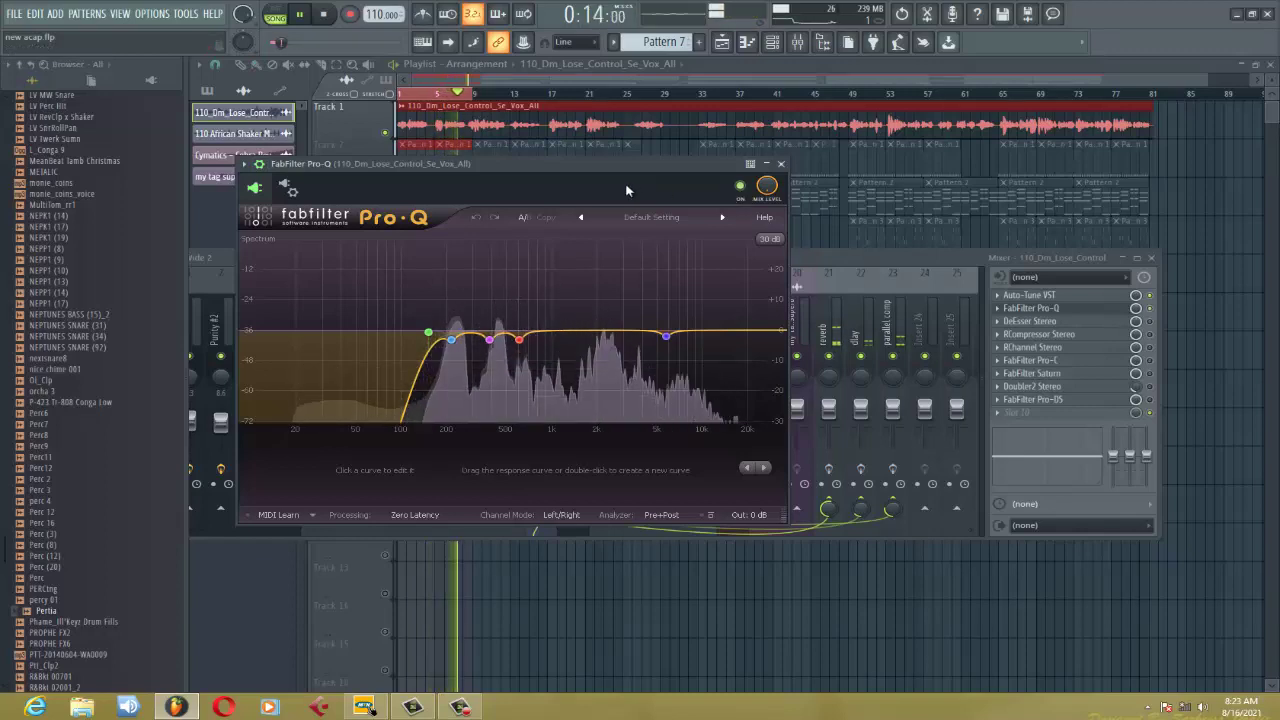
{"action": "left_click", "coordinate": [781, 163]}
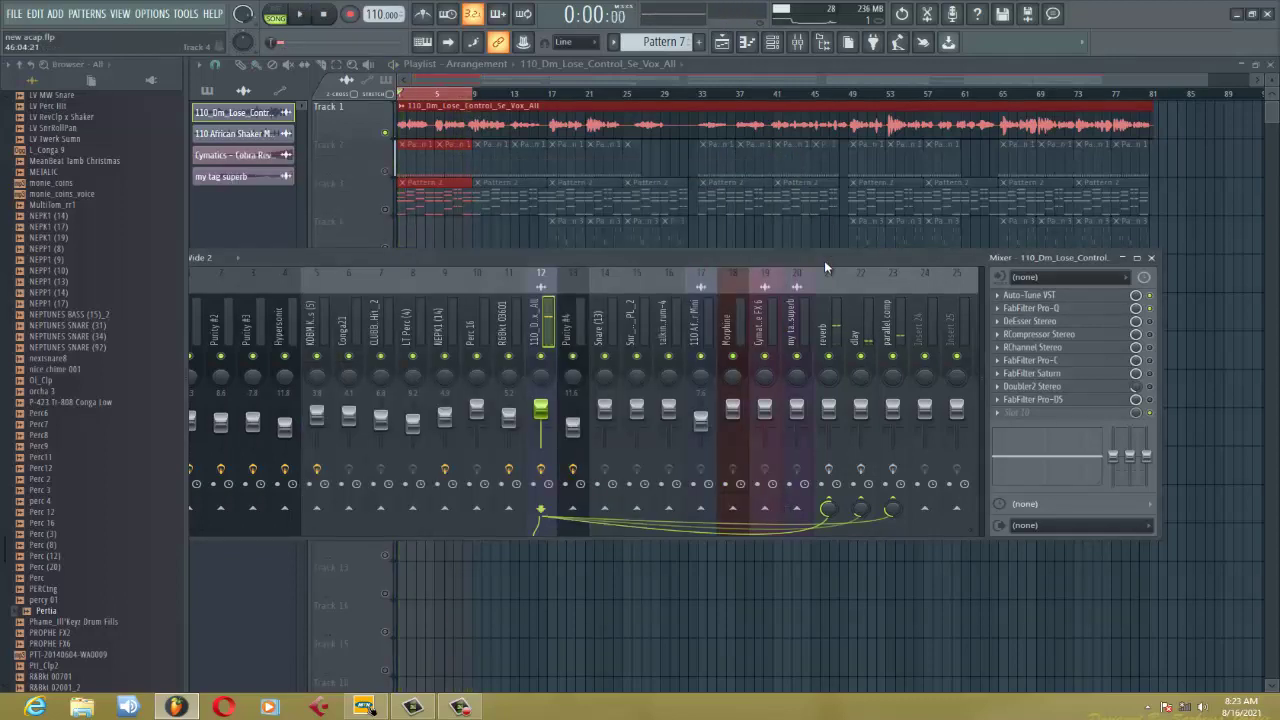
{"action": "left_click", "coordinate": [1066, 310]}
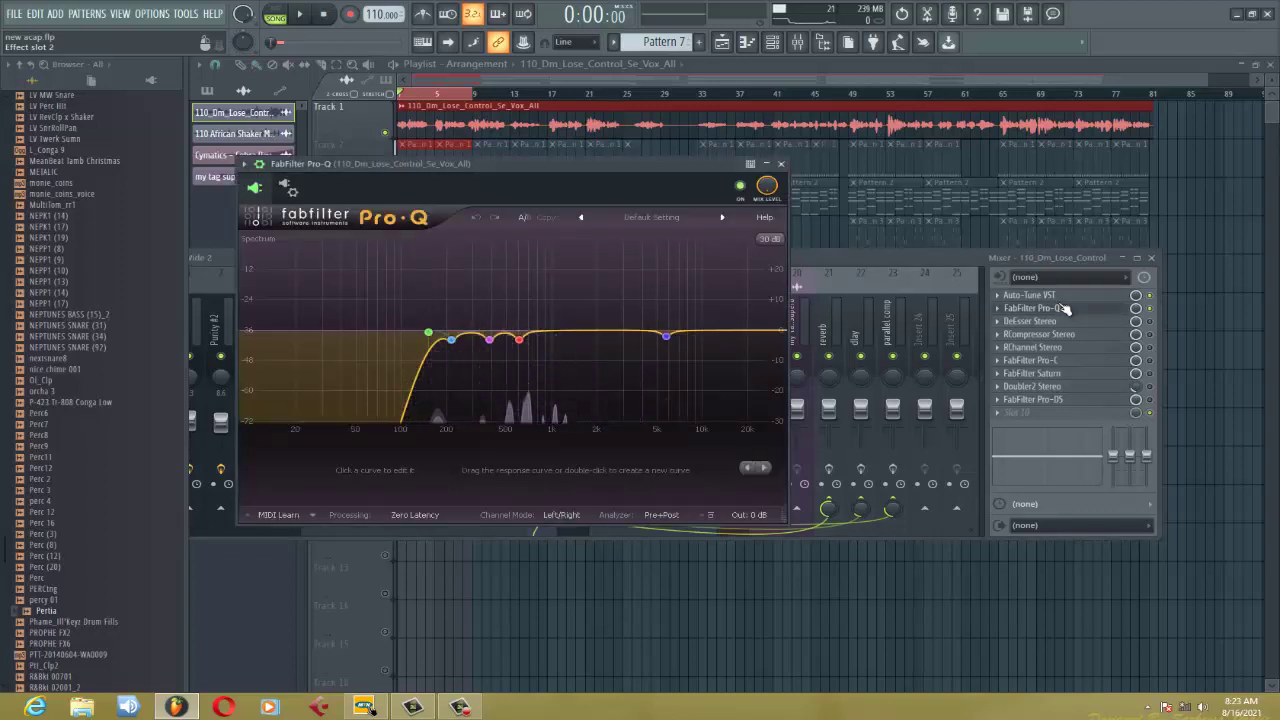
Switch on DeEsser Stereo in the vocal's effect chain and review its settings.
{"action": "left_click", "coordinate": [1066, 310]}
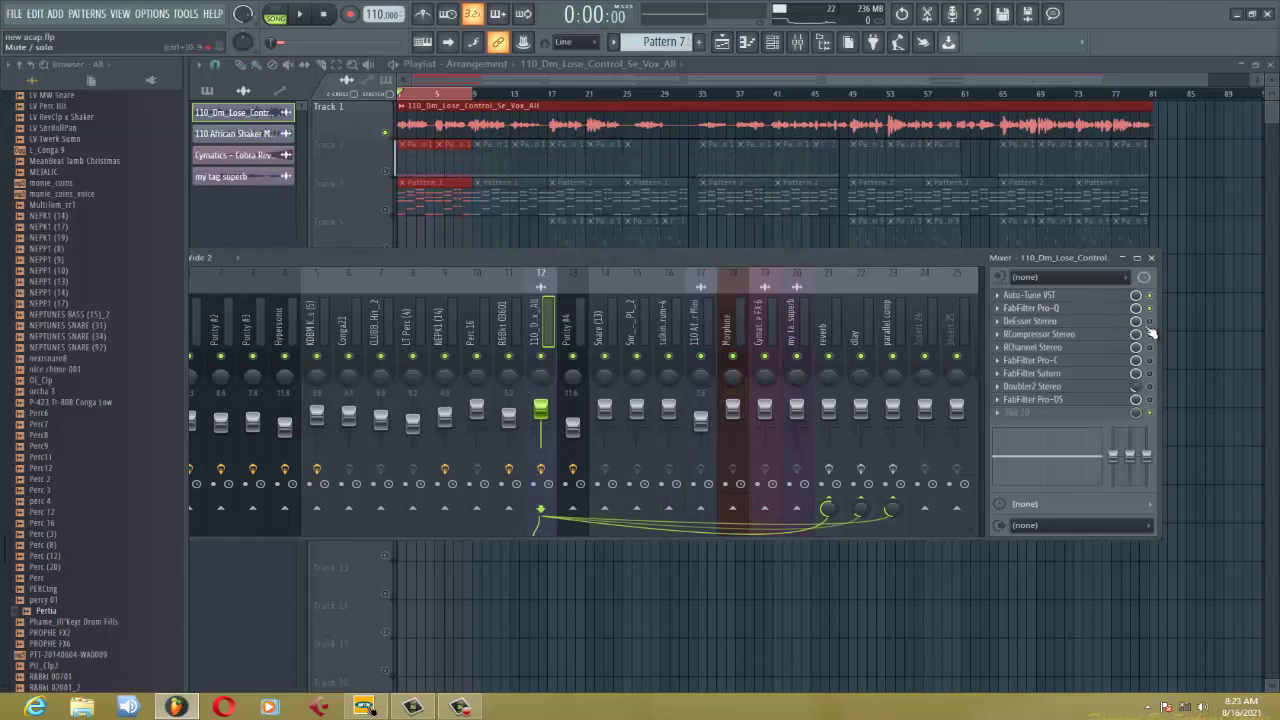
{"action": "left_click", "coordinate": [1083, 323]}
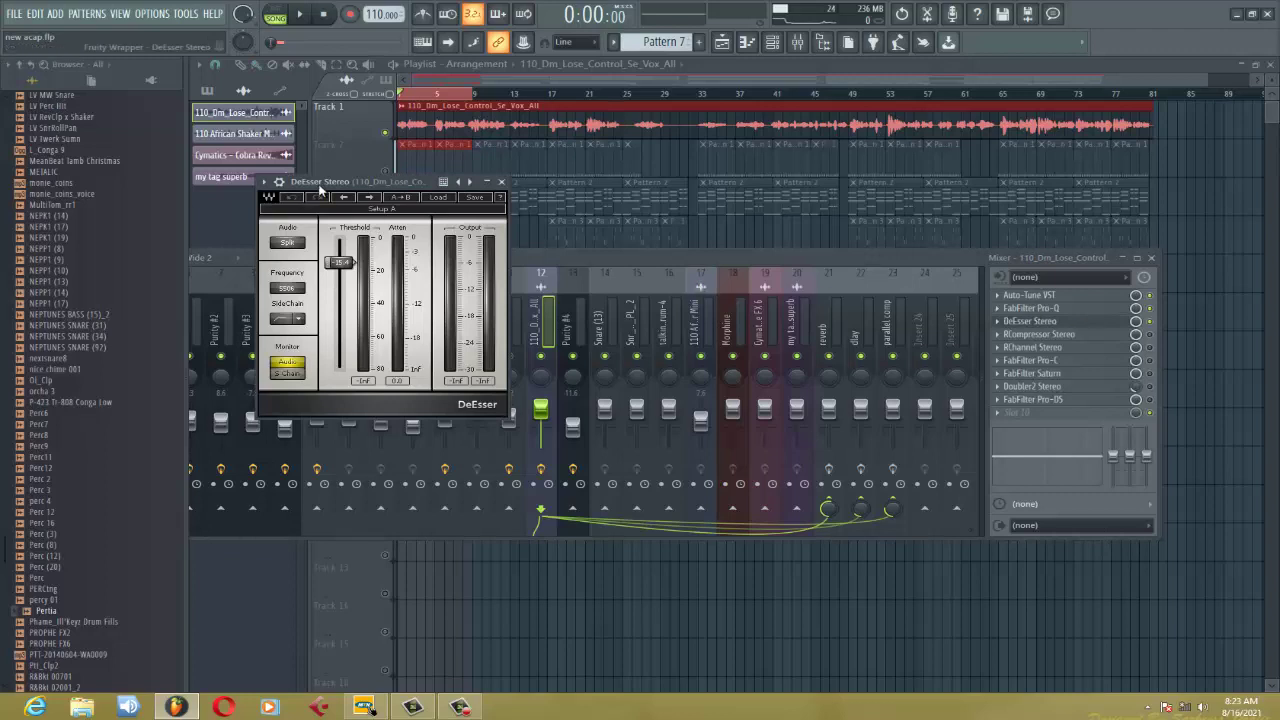
{"action": "left_click", "coordinate": [502, 183]}
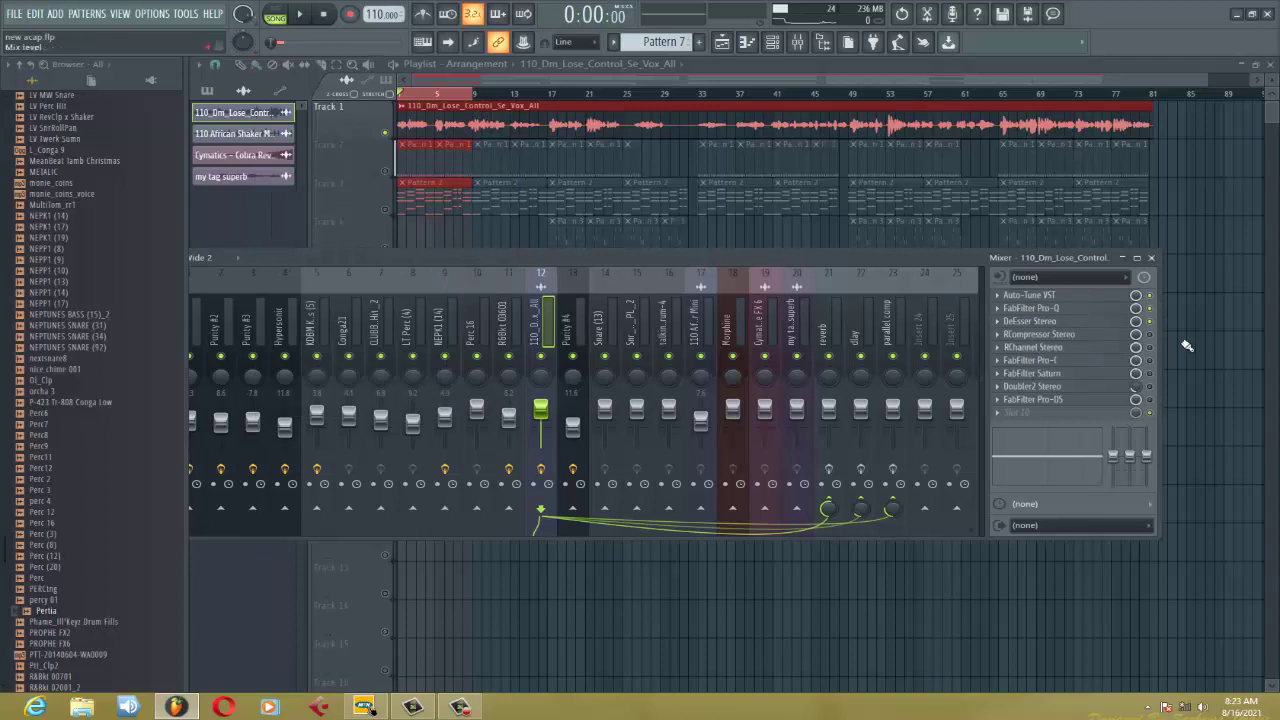
Switch on RCompressor Stereo on the vocal's mixer track and enlarge the height of playlist Track 1.
{"action": "left_click", "coordinate": [1040, 334]}
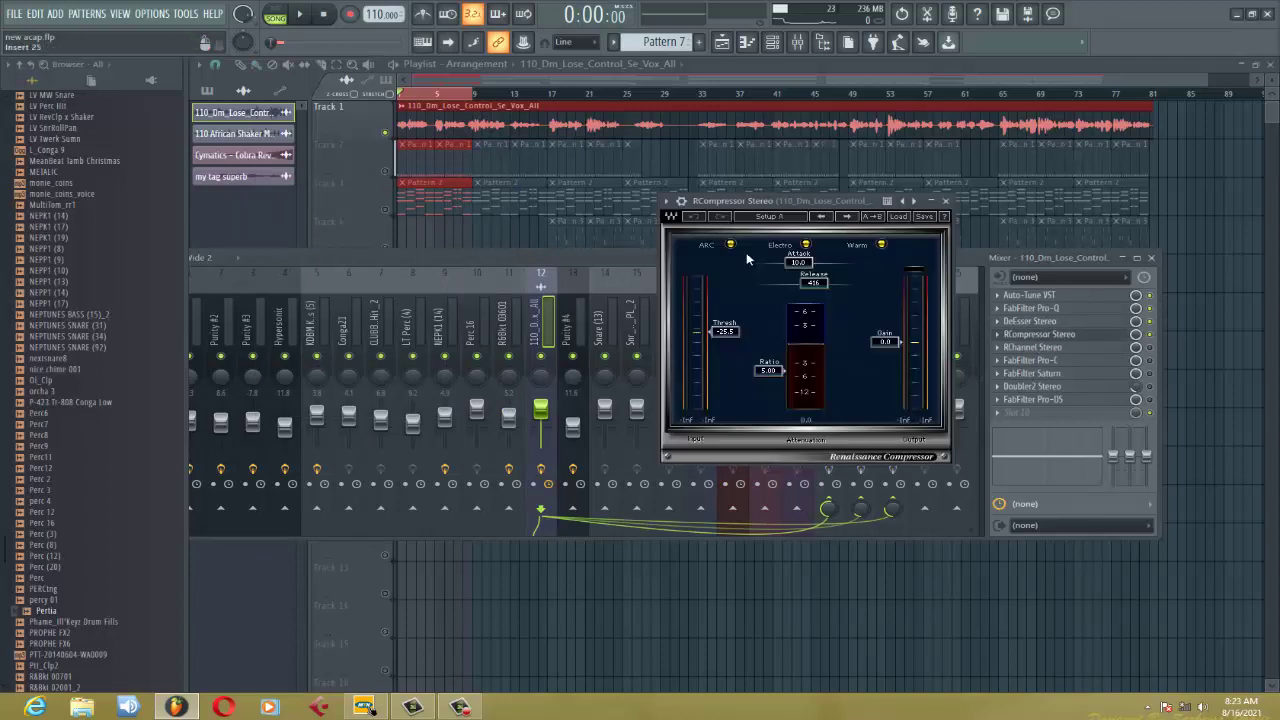
{"action": "left_click_drag", "start_coordinate": [762, 204], "coordinate": [661, 206]}
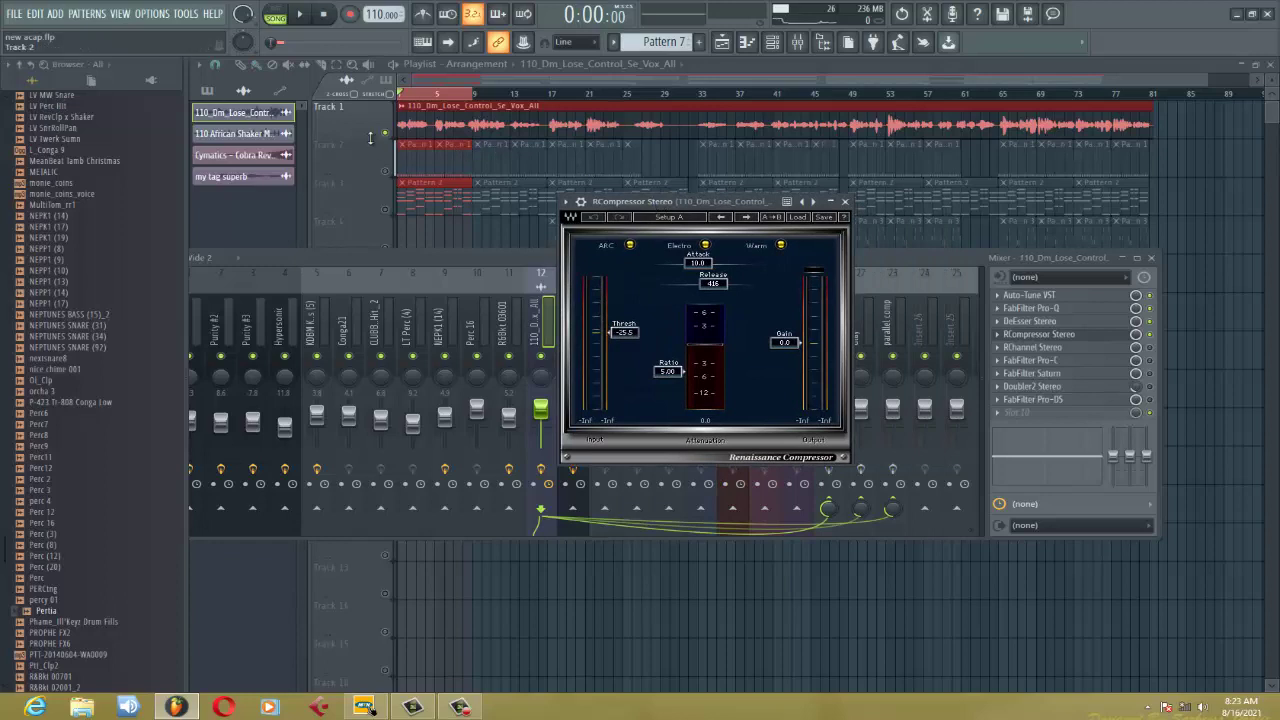
{"action": "left_click_drag", "start_coordinate": [370, 138], "coordinate": [366, 268]}
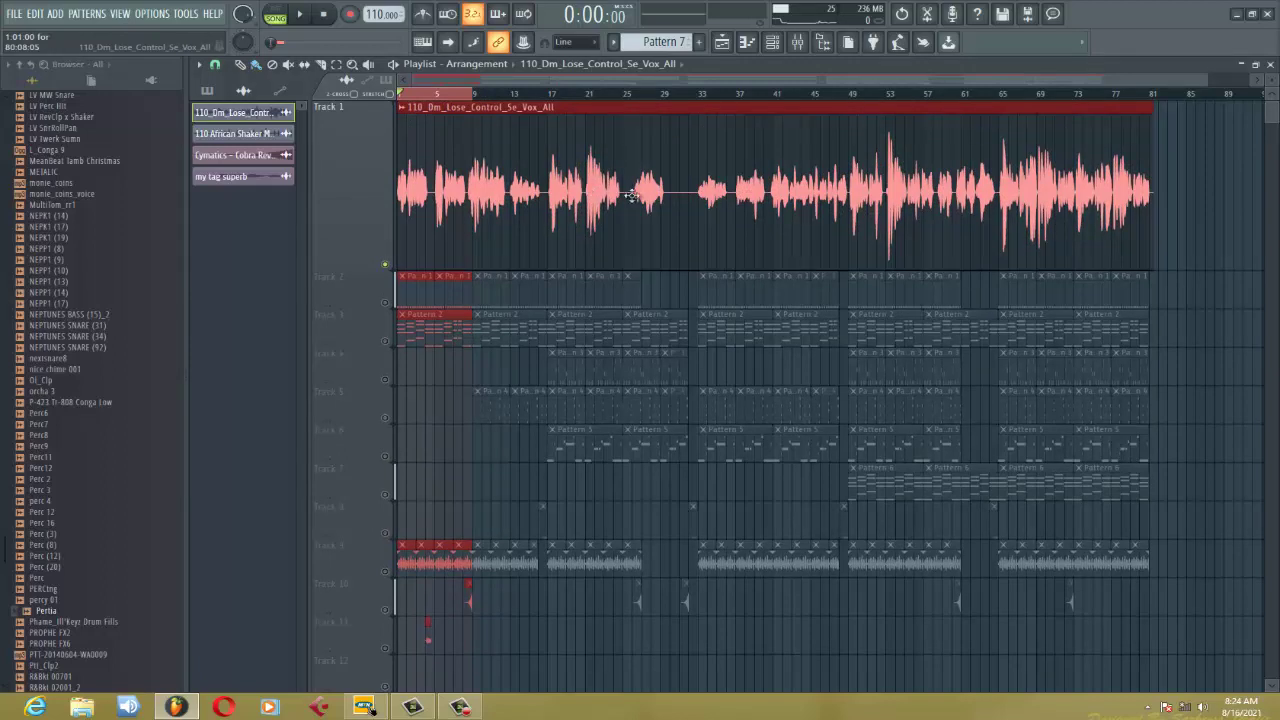
Play the vocal loop and compare its sound with RCompressor bypassed and re-enabled in the wrapper settings.
{"action": "left_click", "coordinate": [773, 42]}
{"action": "left_click", "coordinate": [799, 44]}
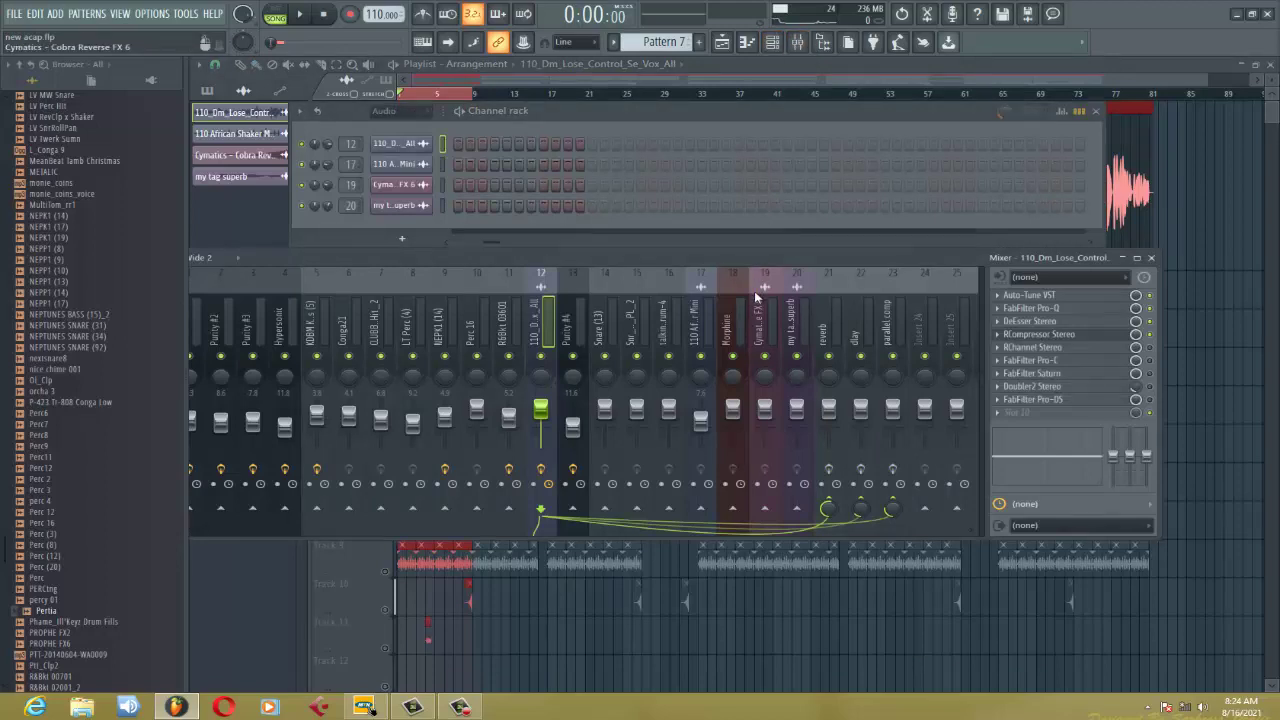
{"action": "left_click", "coordinate": [1076, 336]}
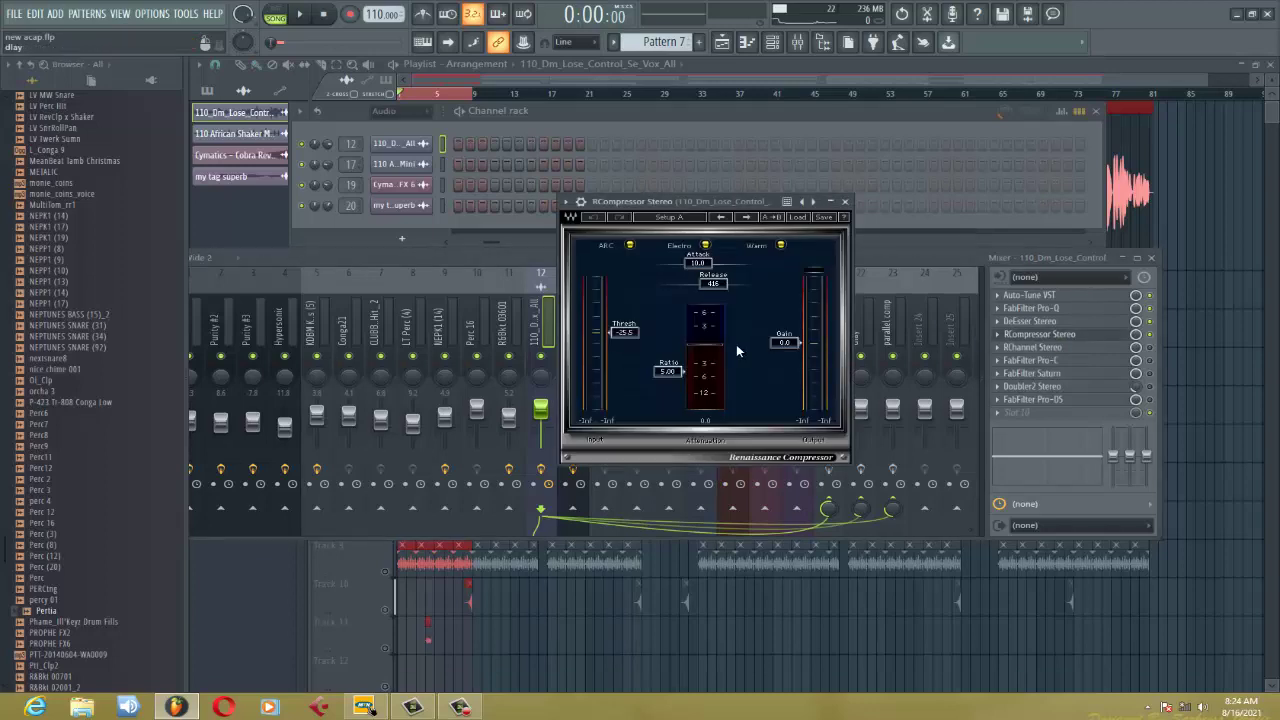
{"action": "key", "text": "space"}
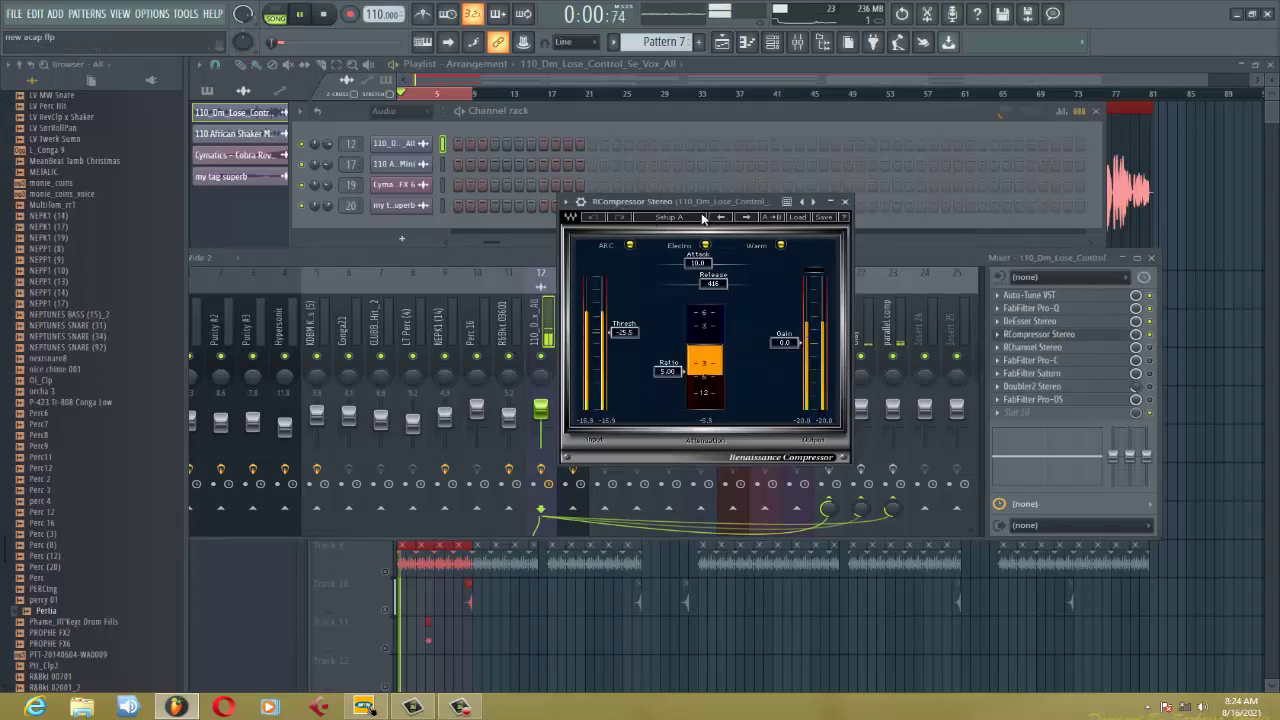
{"action": "left_click", "coordinate": [580, 201]}
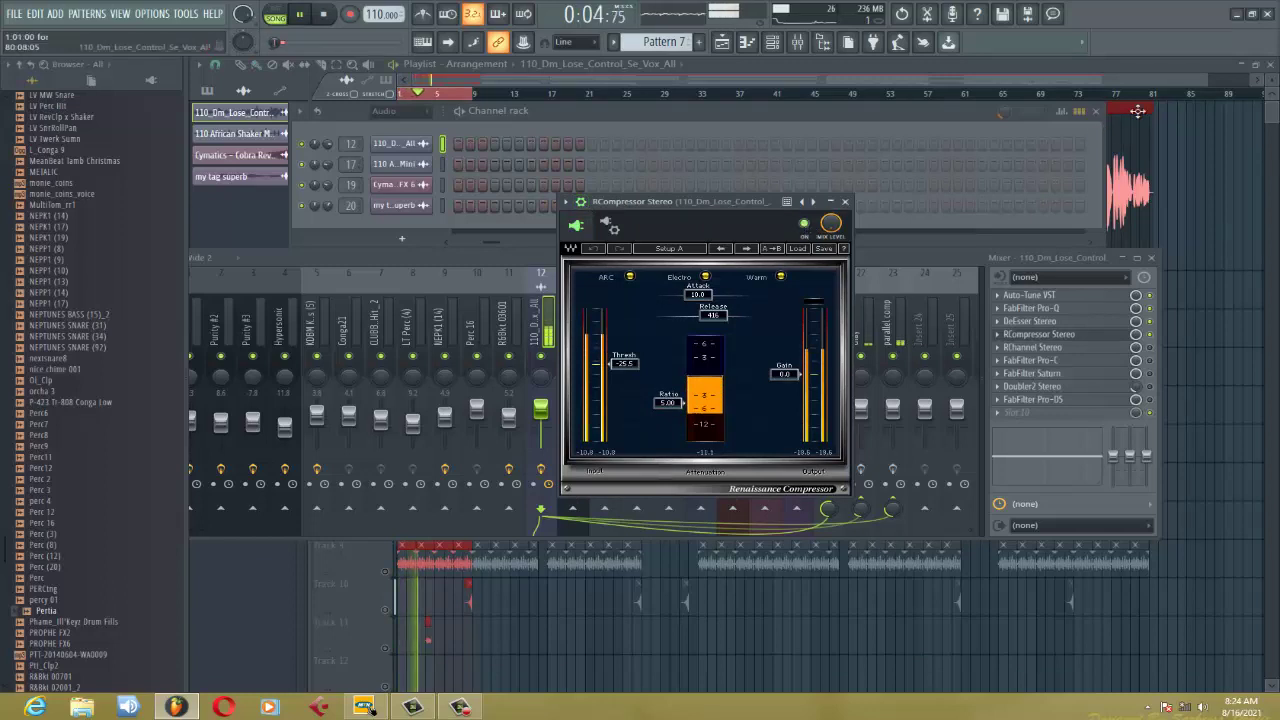
{"action": "left_click", "coordinate": [1108, 111]}
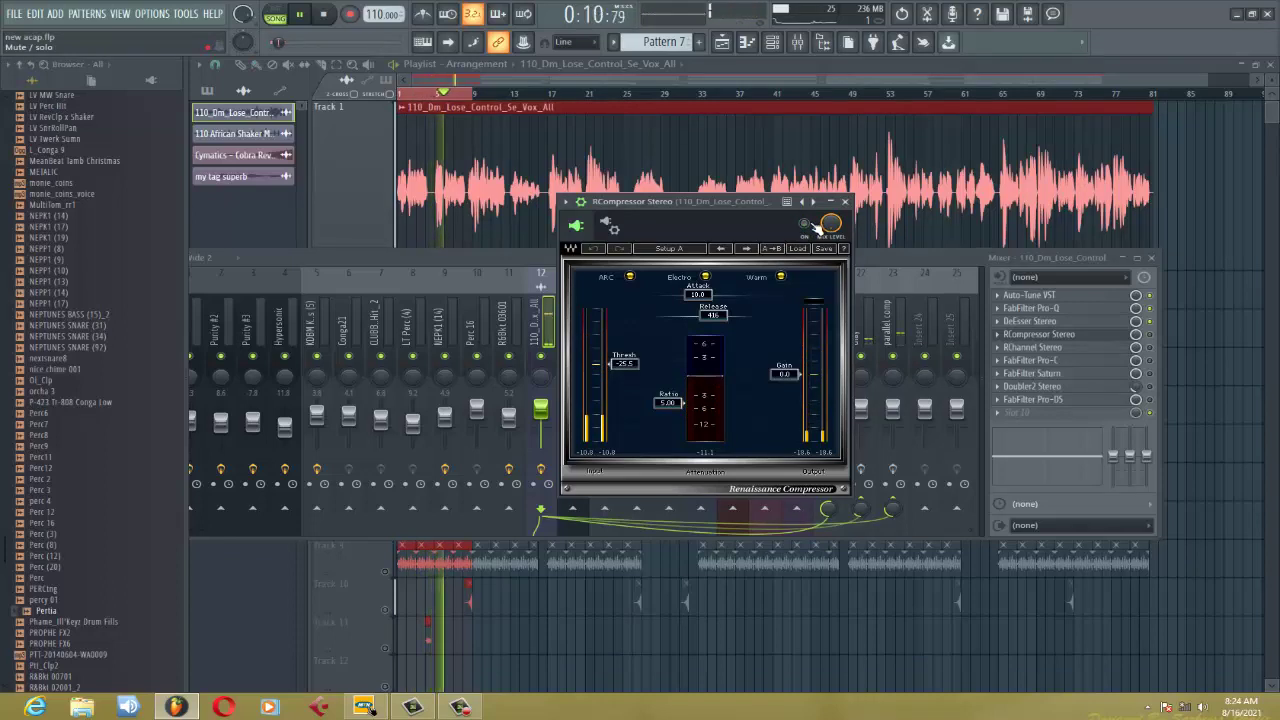
{"action": "left_click", "coordinate": [804, 223]}
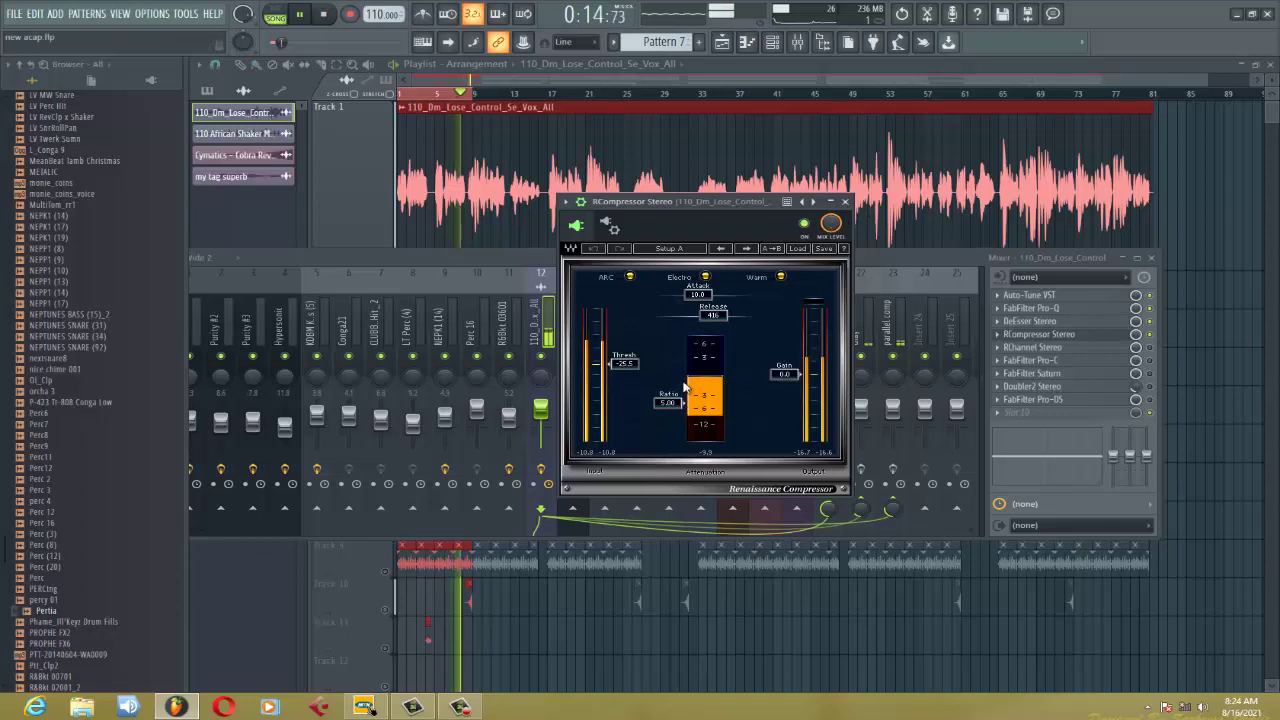
{"action": "key", "text": "space"}
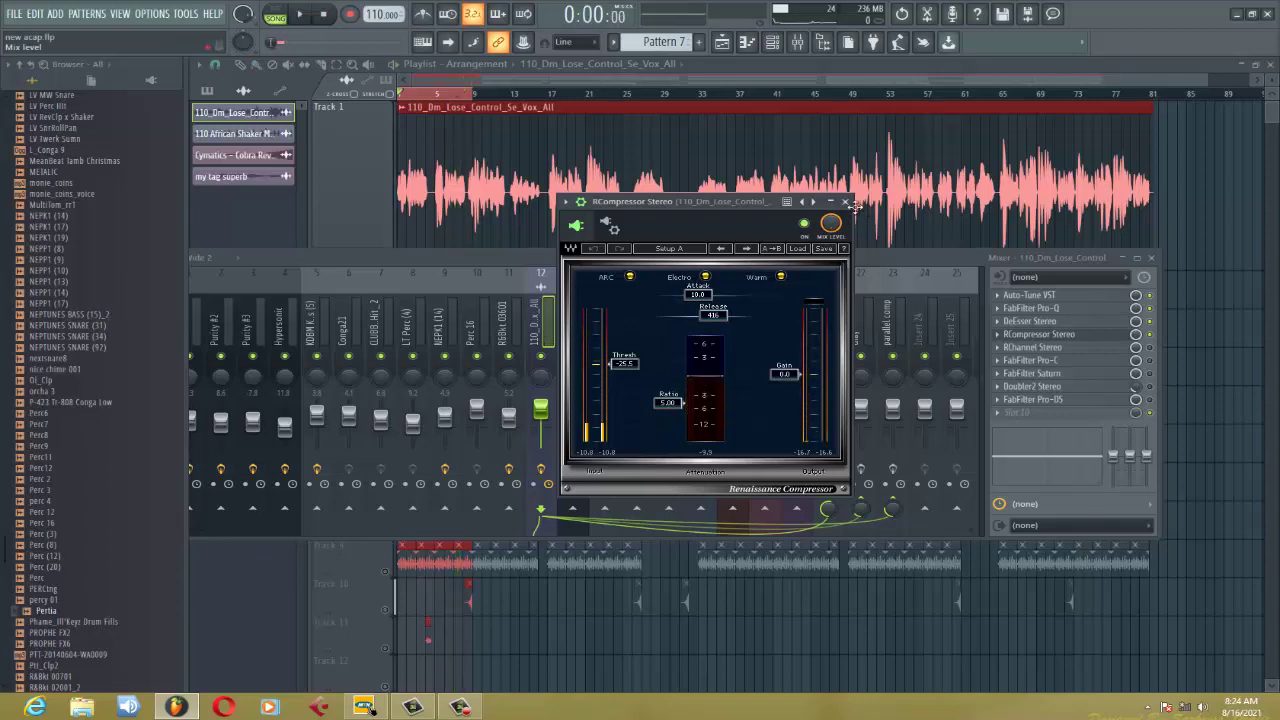
{"action": "left_click", "coordinate": [846, 202]}
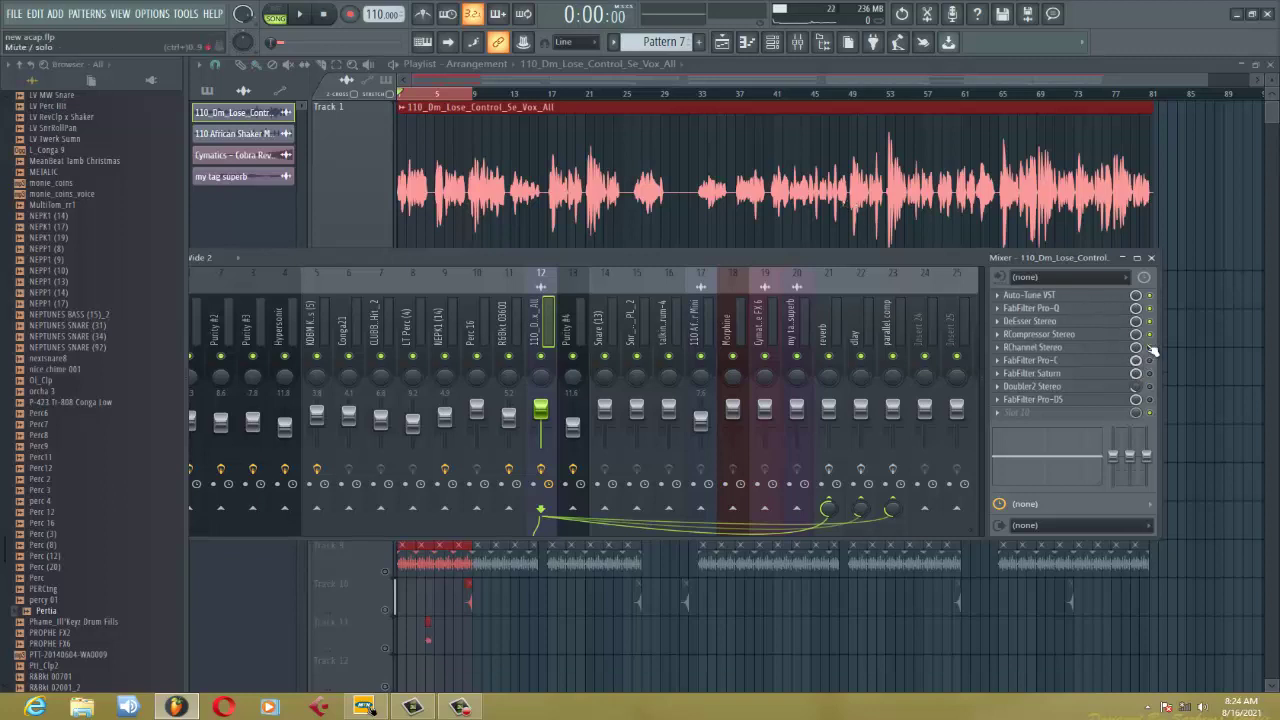
{"action": "left_click", "coordinate": [1074, 336]}
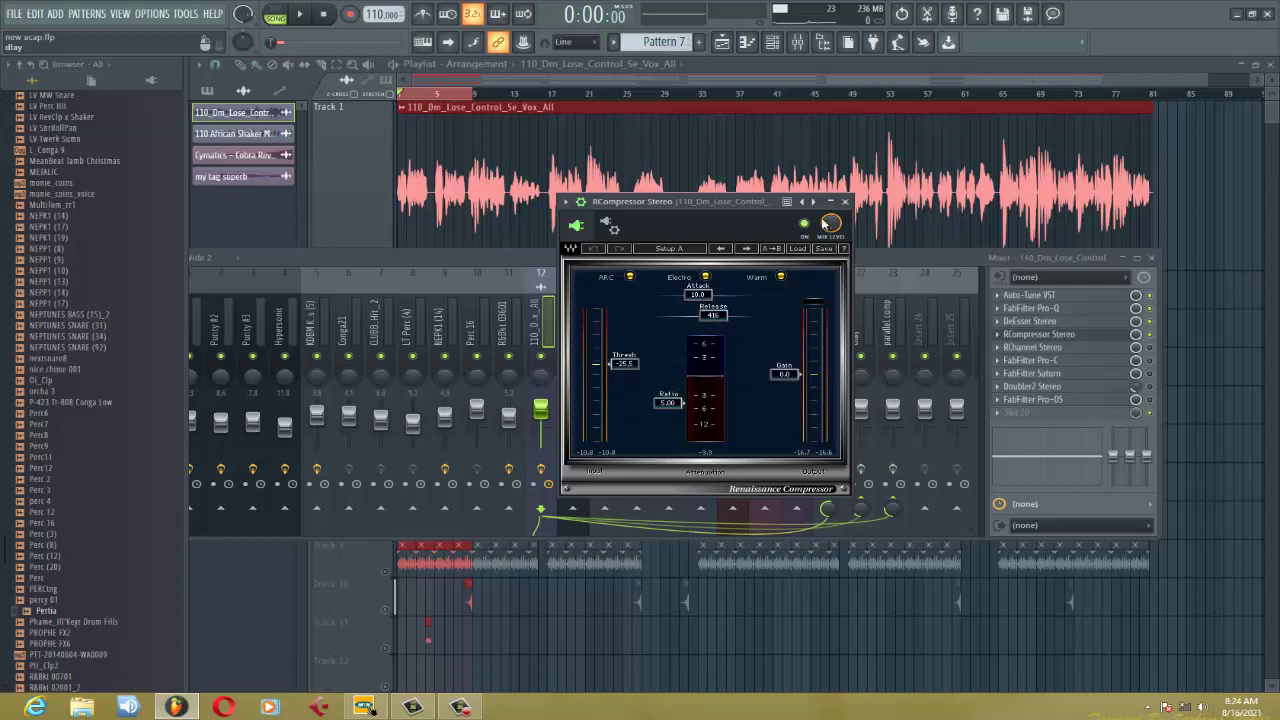
{"action": "left_click", "coordinate": [845, 201]}
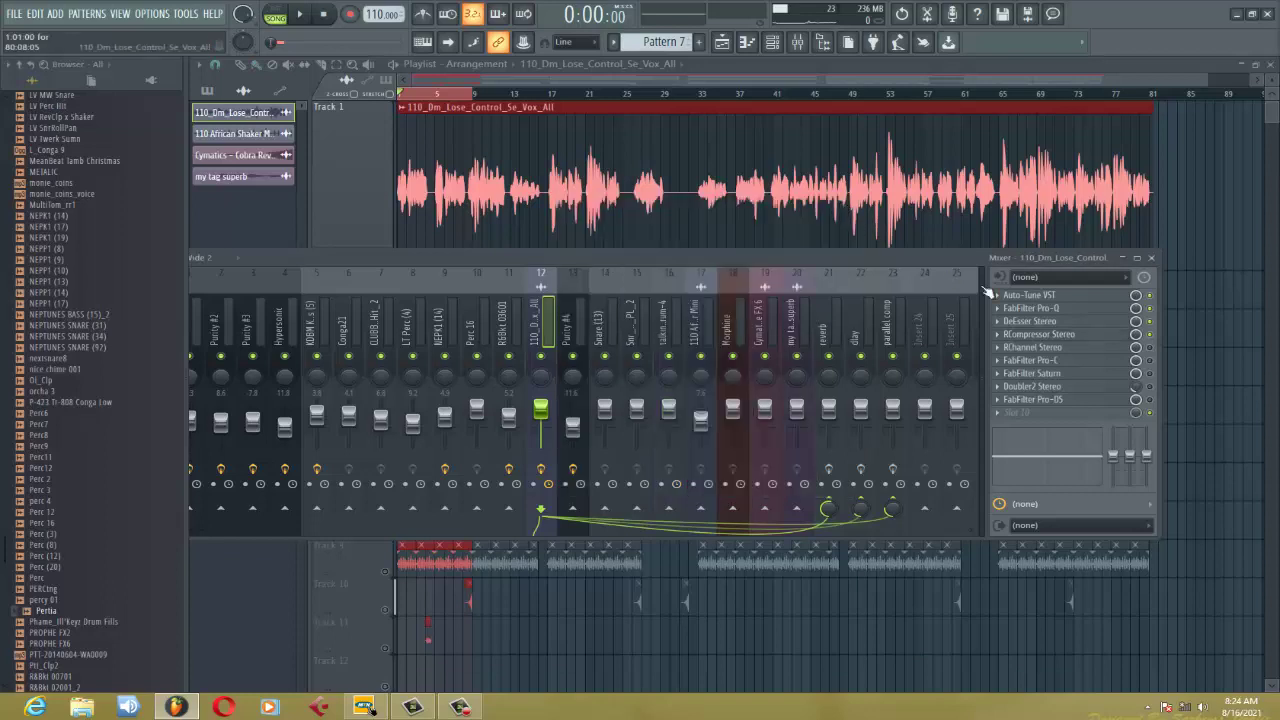
Switch on RChannel Stereo on the vocal's mixer track and look through its factory presets around VoiceOver.
{"action": "left_click", "coordinate": [1085, 350]}
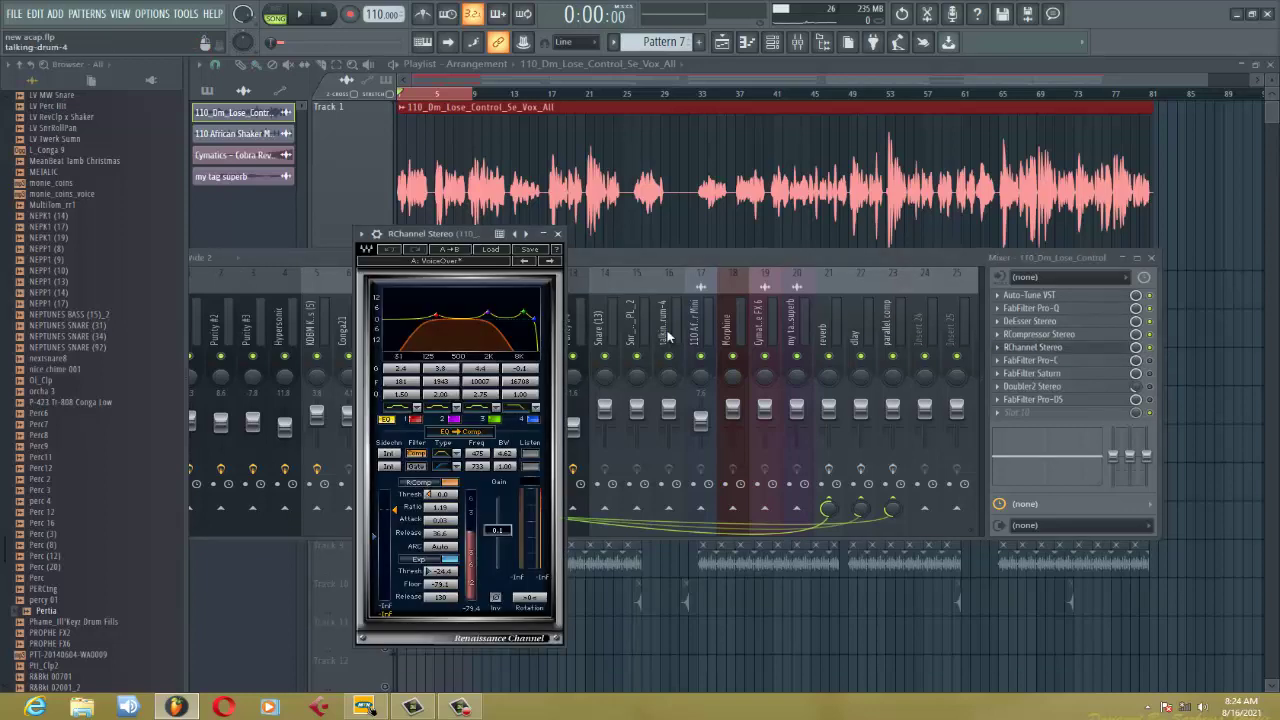
{"action": "left_click_drag", "start_coordinate": [417, 243], "coordinate": [603, 243]}
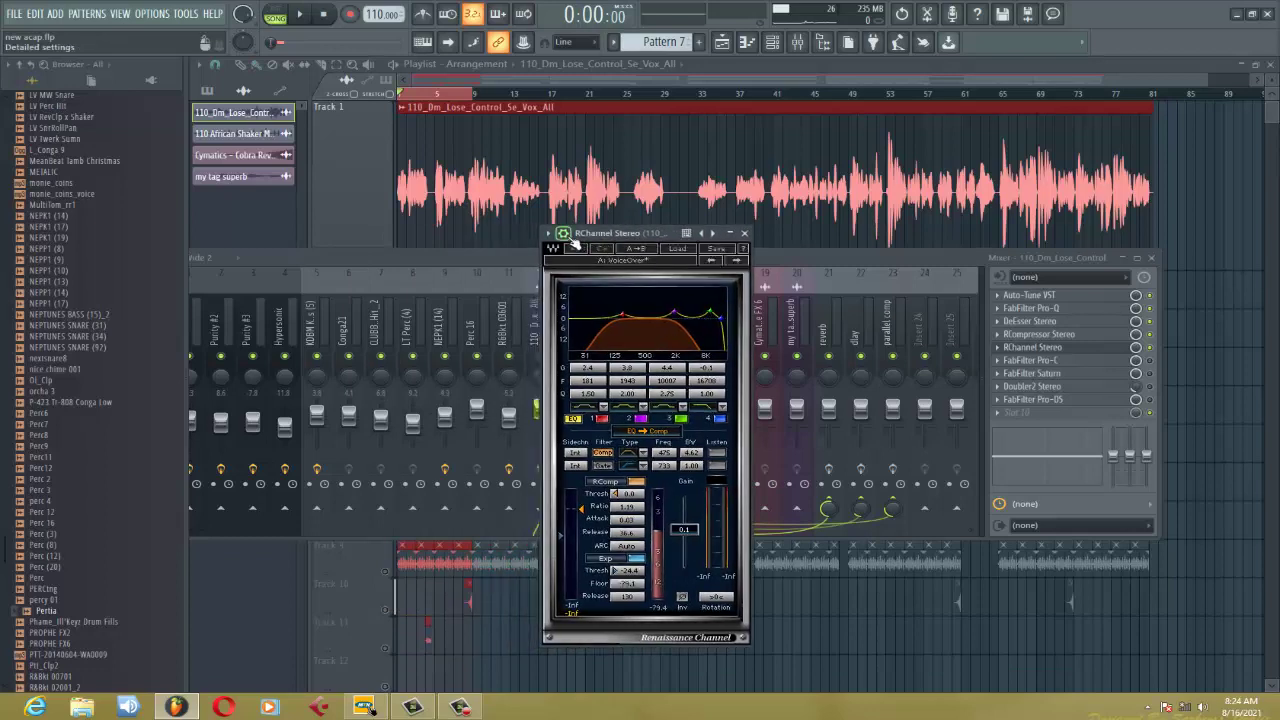
{"action": "left_click", "coordinate": [566, 236]}
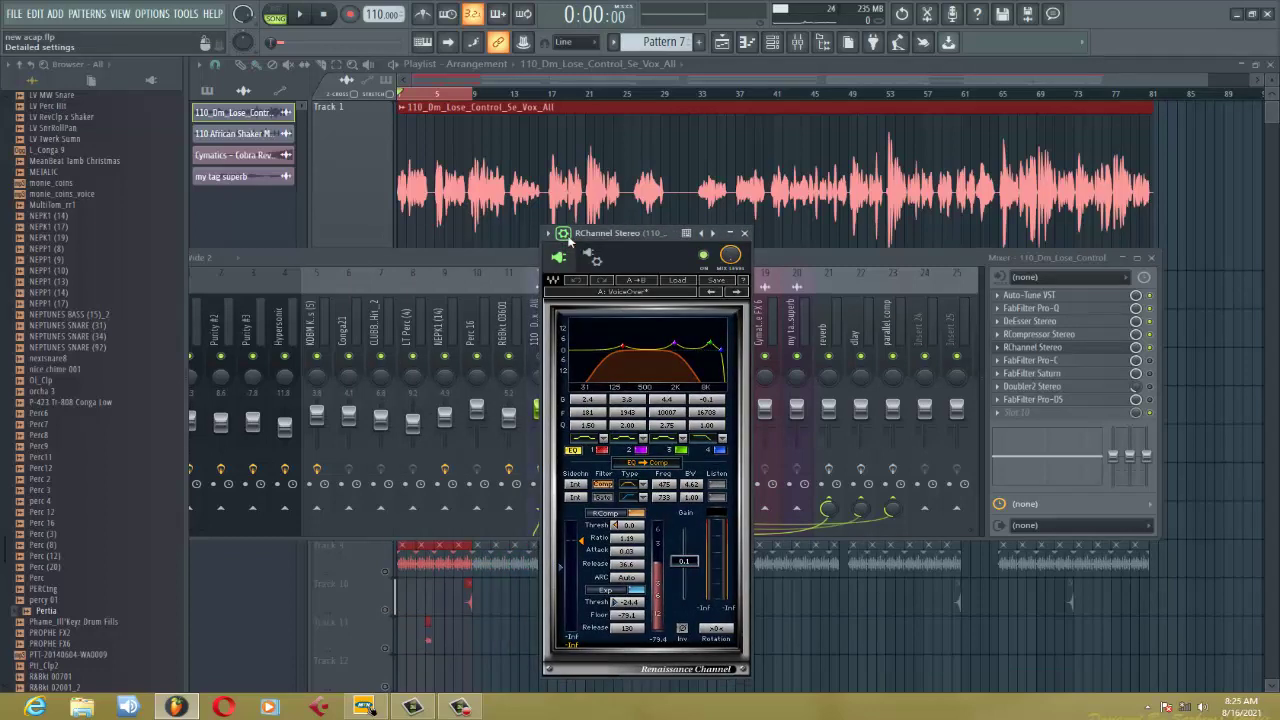
{"action": "left_click", "coordinate": [686, 281]}
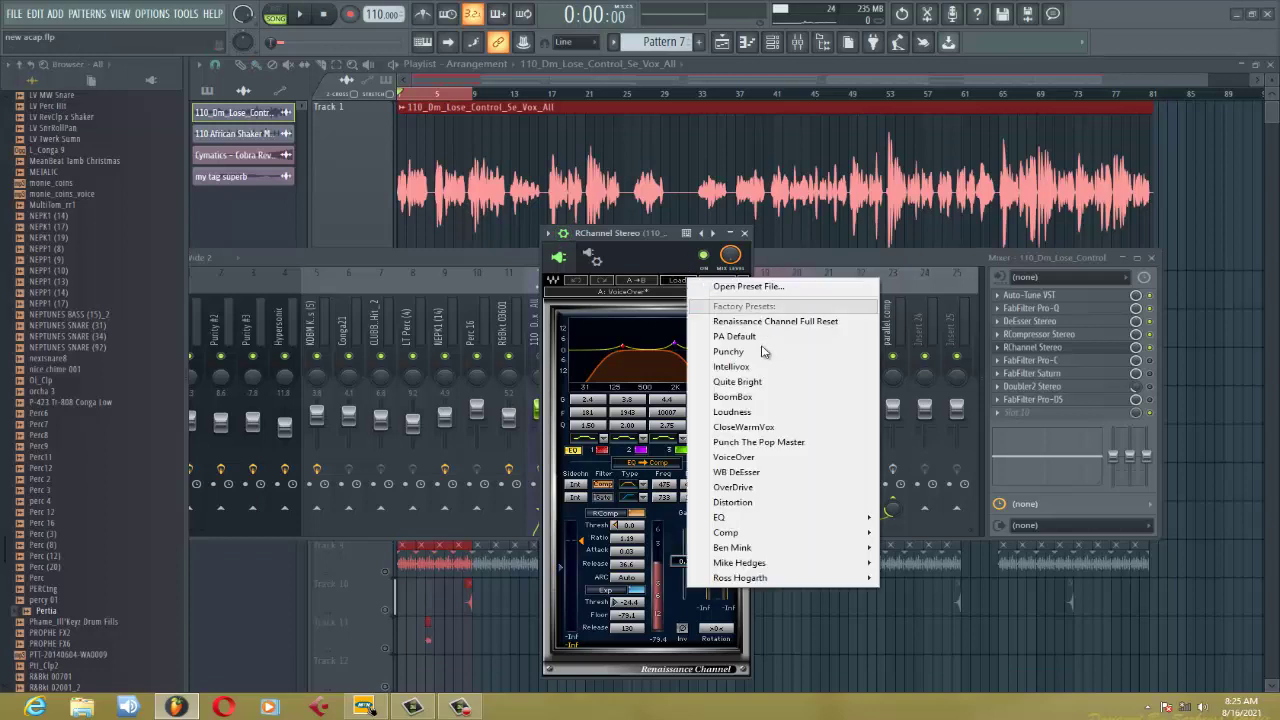
{"action": "left_click", "coordinate": [636, 262]}
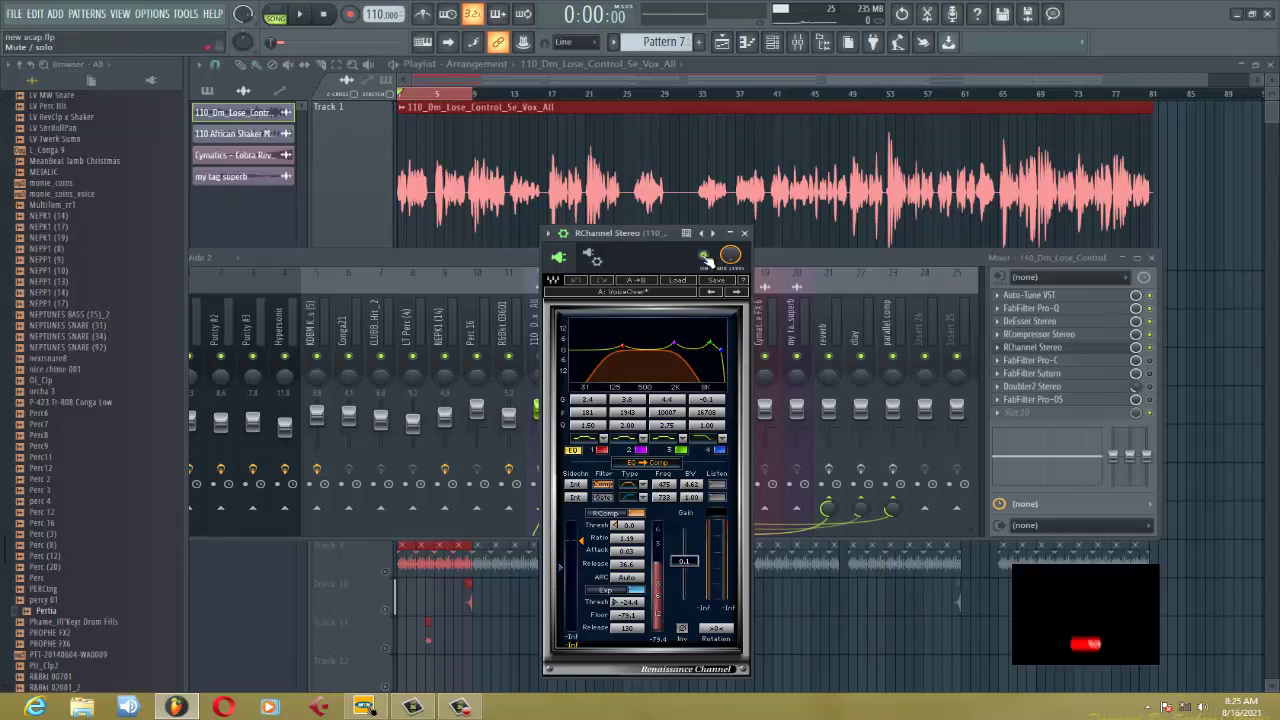
Audition the soloed vocal loop through RChannel Stereo.
{"action": "key", "text": "space"}
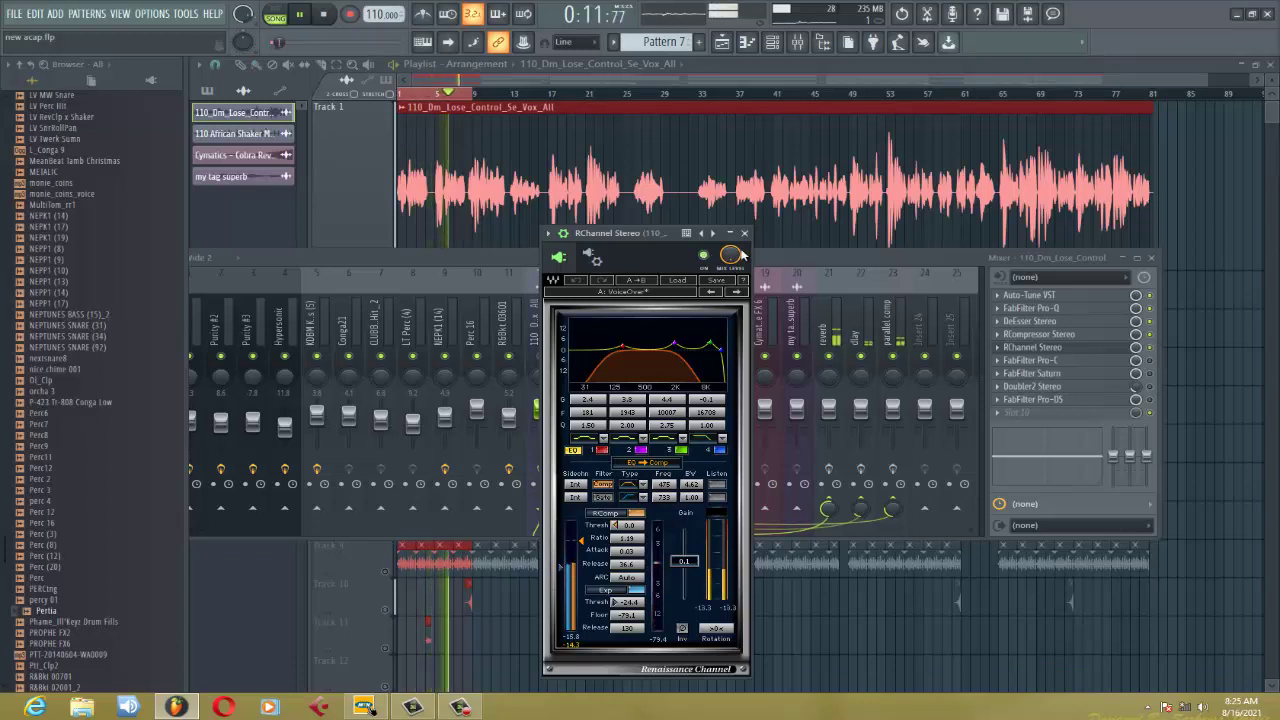
{"action": "left_click", "coordinate": [744, 233]}
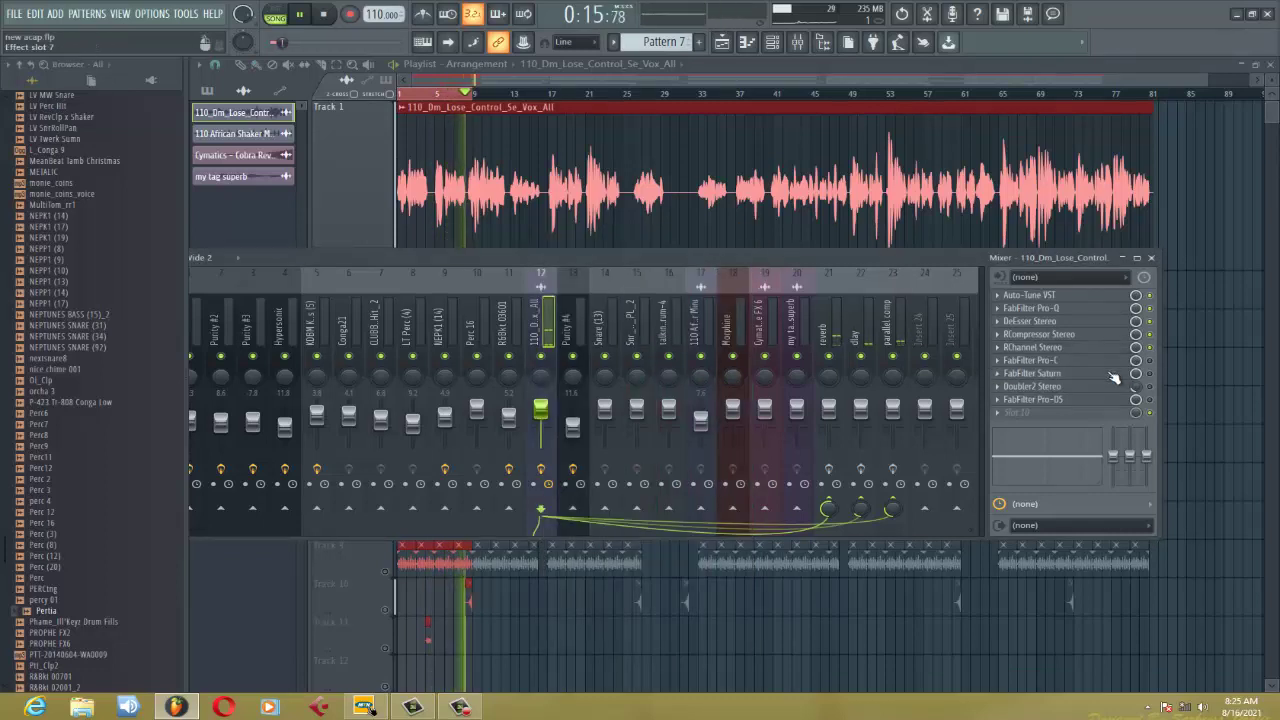
{"action": "key", "text": "space"}
Review the vocal's FabFilter Pro-C settings and unsolo Track 1 in the playlist.
{"action": "left_click", "coordinate": [1030, 360]}
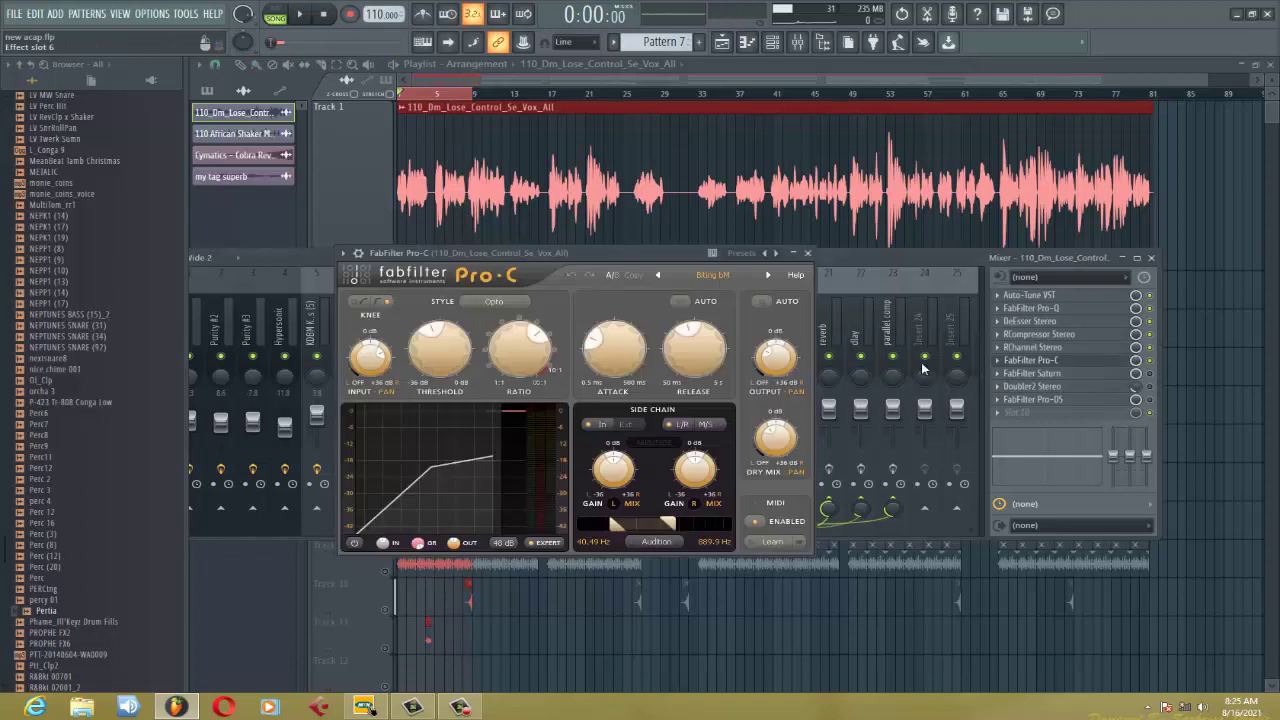
{"action": "left_click_drag", "start_coordinate": [601, 263], "coordinate": [666, 262]}
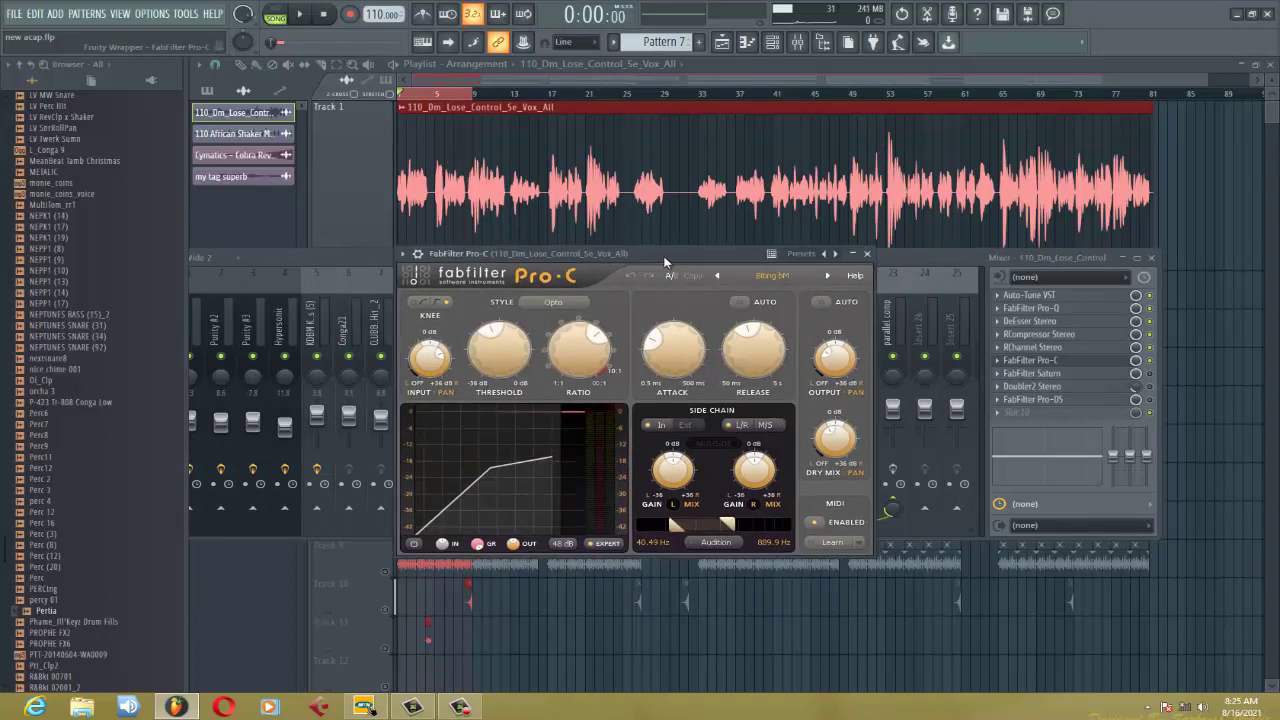
{"action": "left_click", "coordinate": [337, 221]}
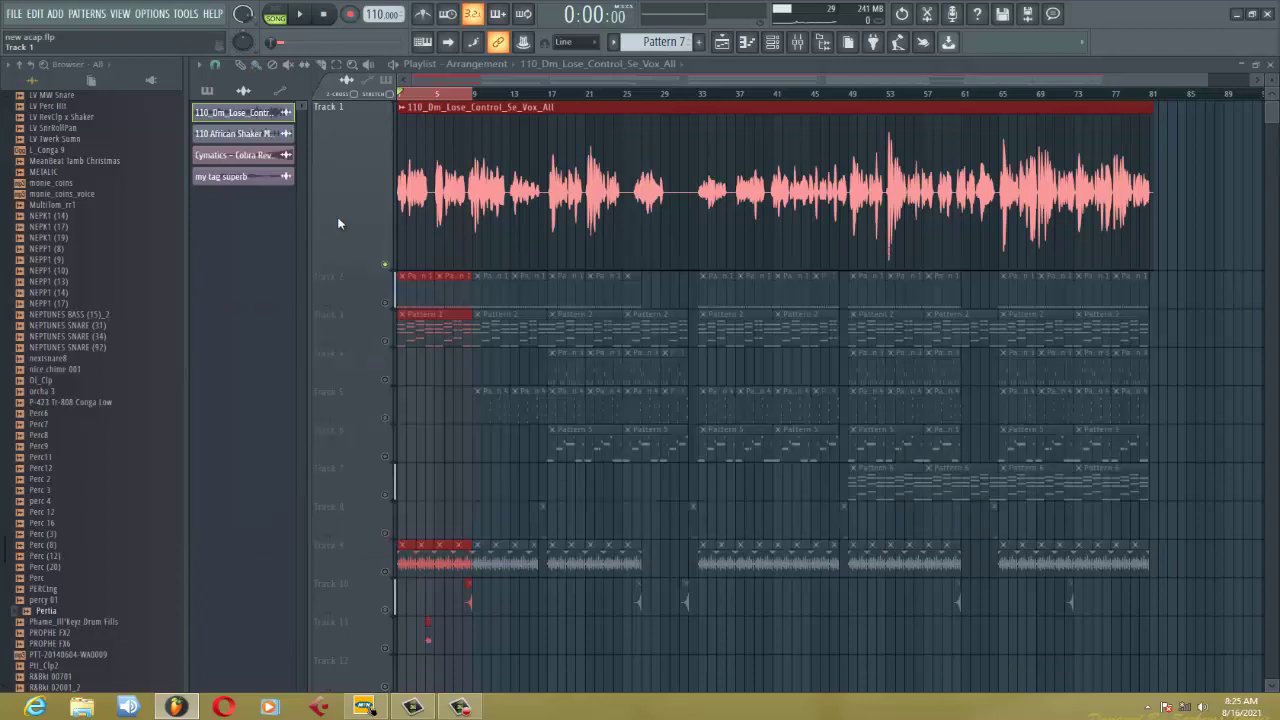
{"action": "right_click", "coordinate": [386, 266]}
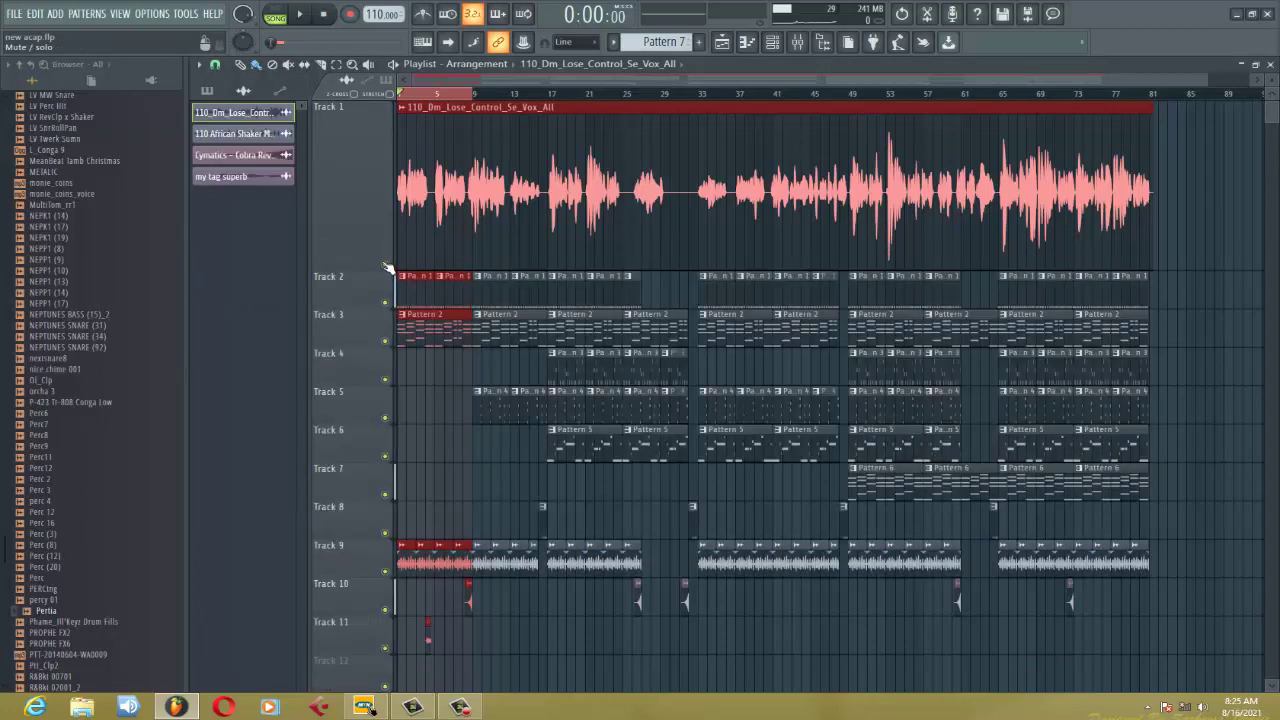
{"action": "left_click", "coordinate": [797, 45]}
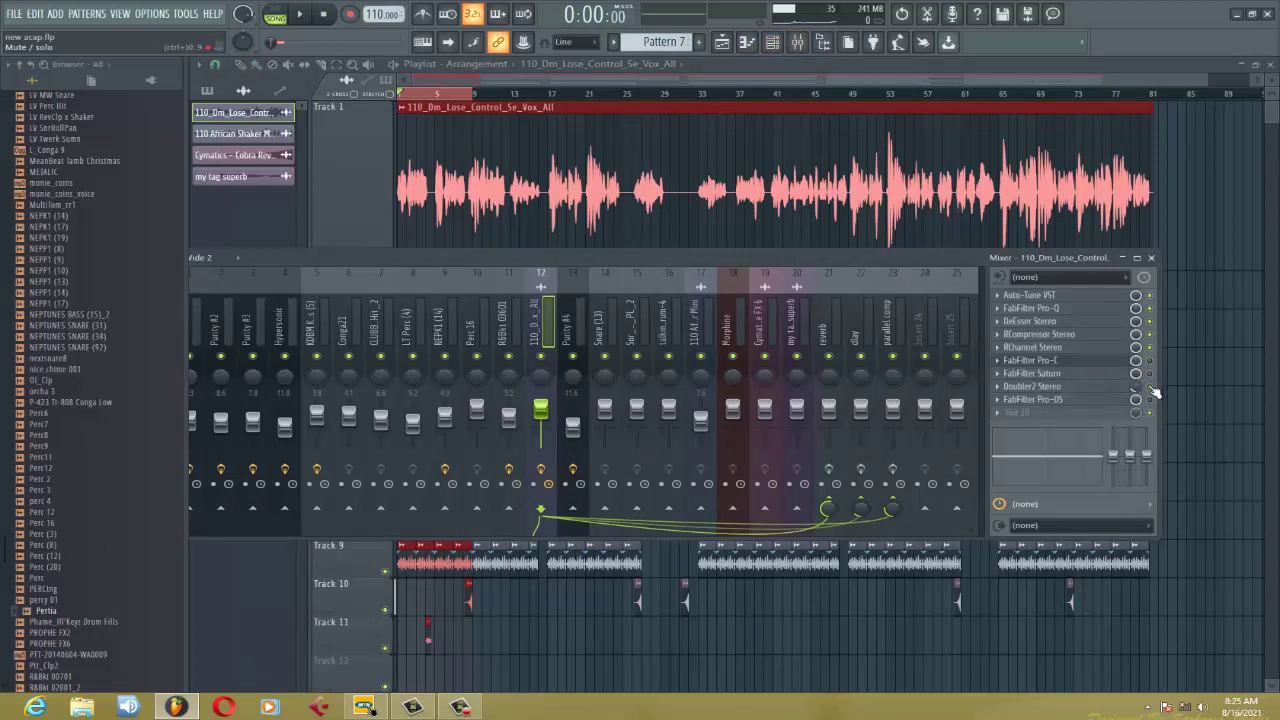
Play the loop with all playlist tracks while checking FabFilter Pro-C on the vocal.
{"action": "key", "text": "space"}
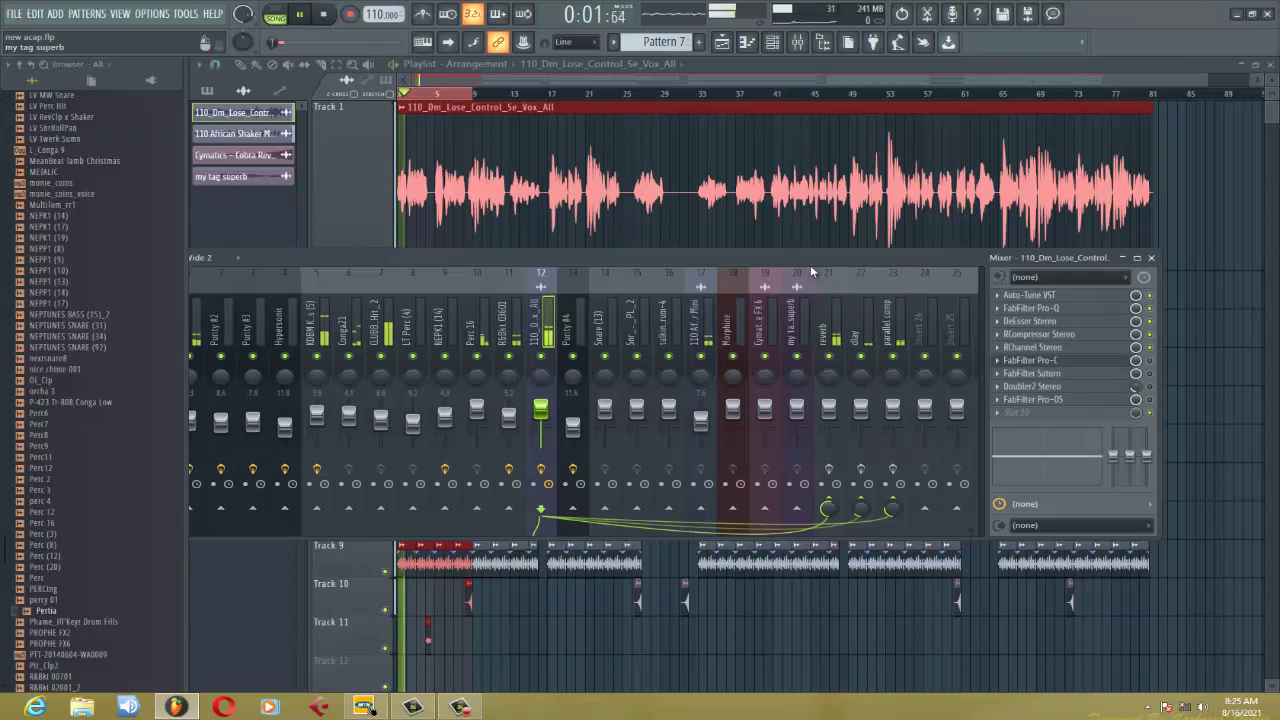
{"action": "left_click", "coordinate": [1060, 360]}
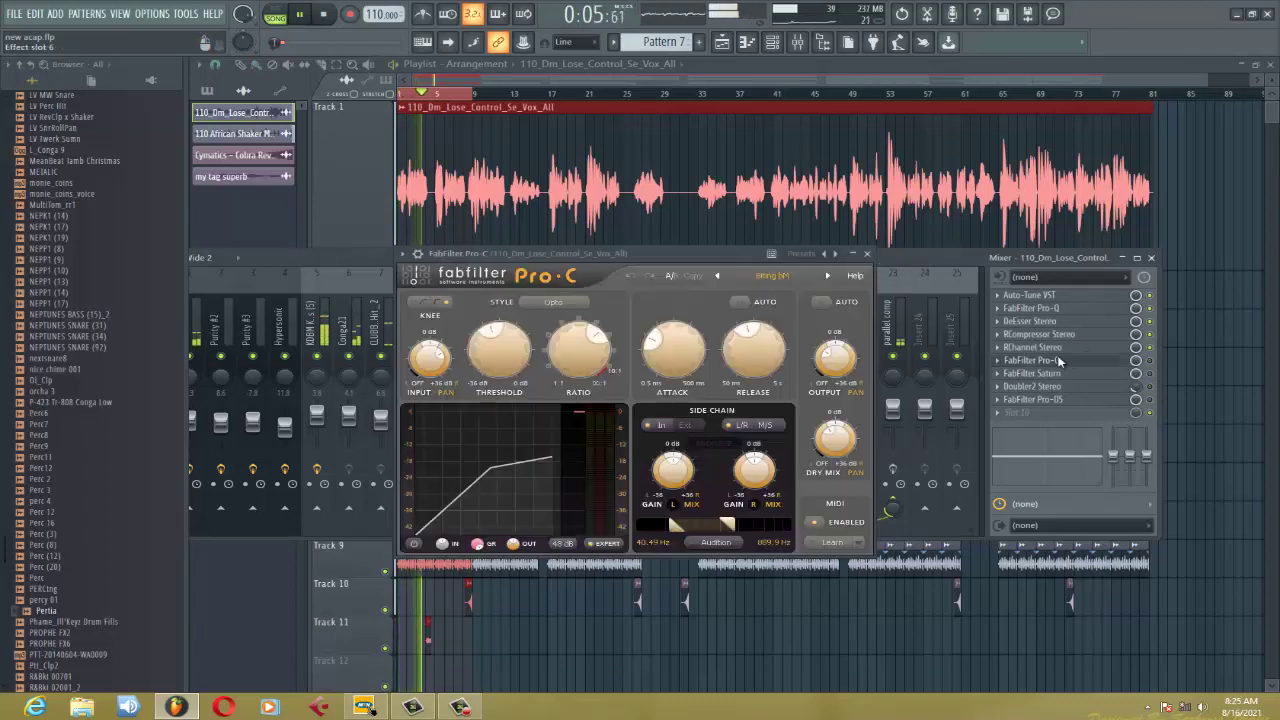
{"action": "key", "text": "space"}
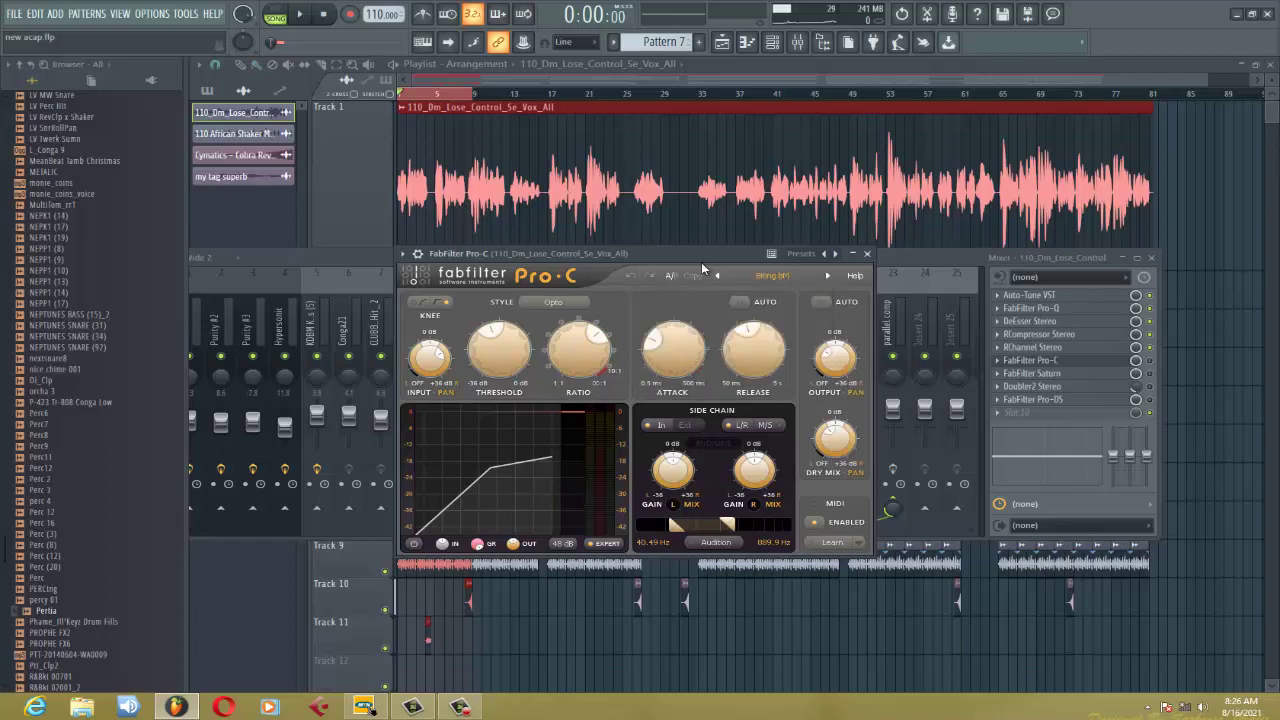
Choose the Biting bM vocals preset in FabFilter Pro-C and check its output level.
{"action": "left_click", "coordinate": [771, 277]}
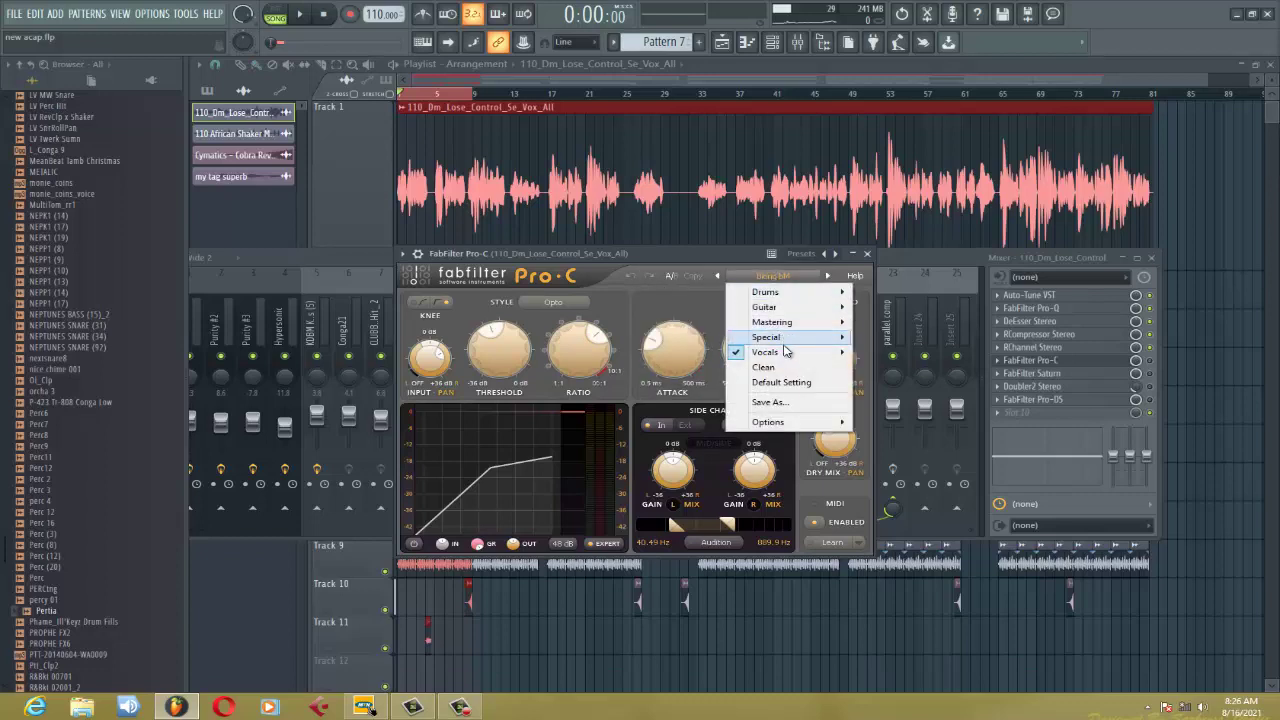
{"action": "mouse_move", "coordinate": [789, 352]}
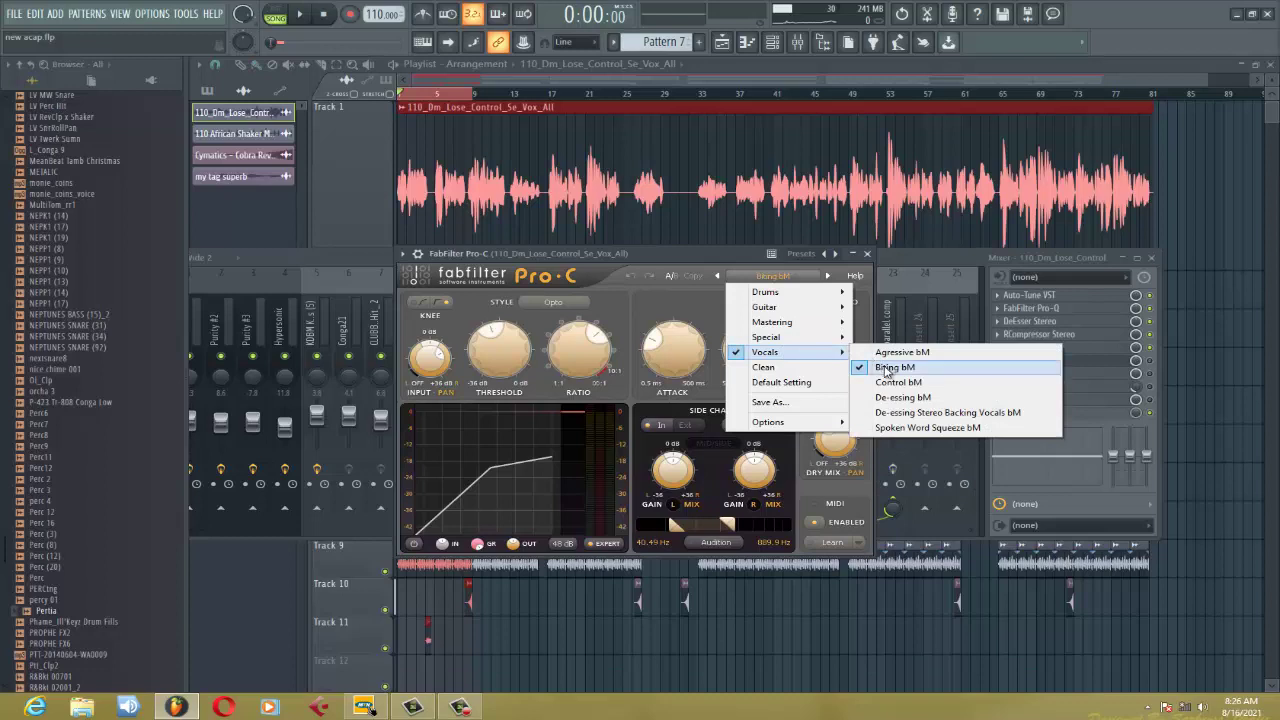
{"action": "left_click", "coordinate": [886, 369]}
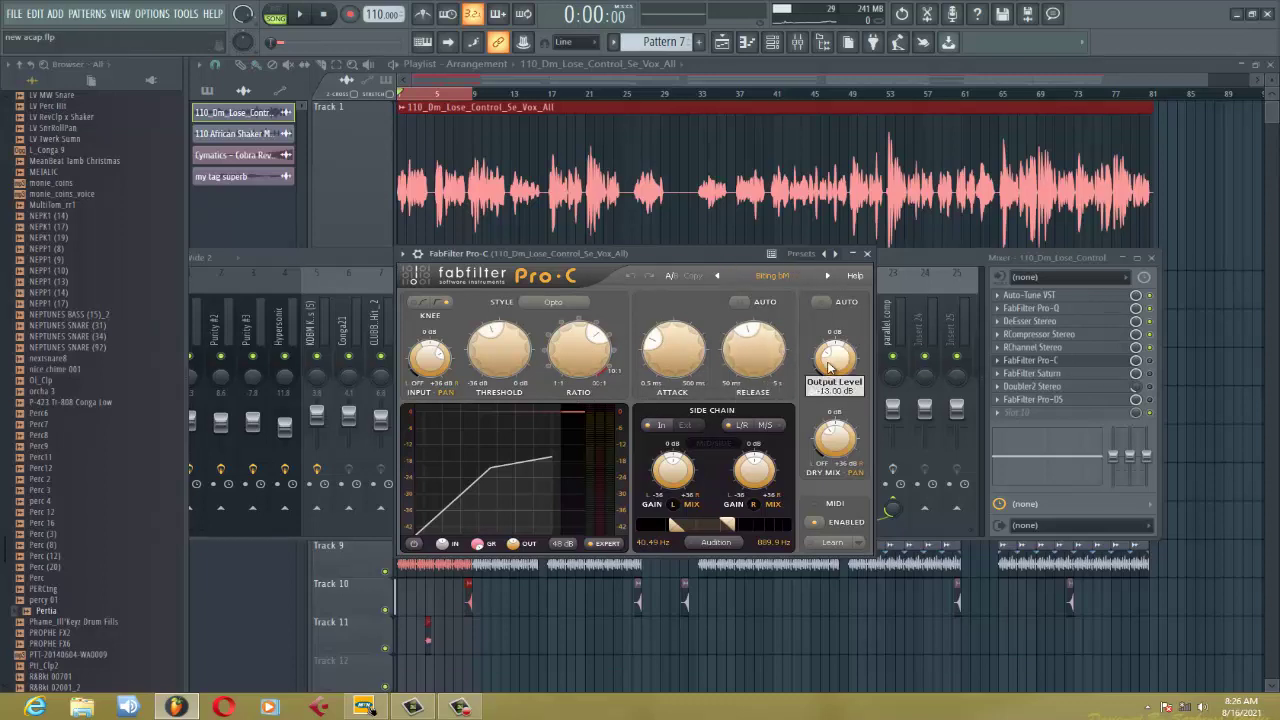
{"action": "left_click", "coordinate": [867, 253]}
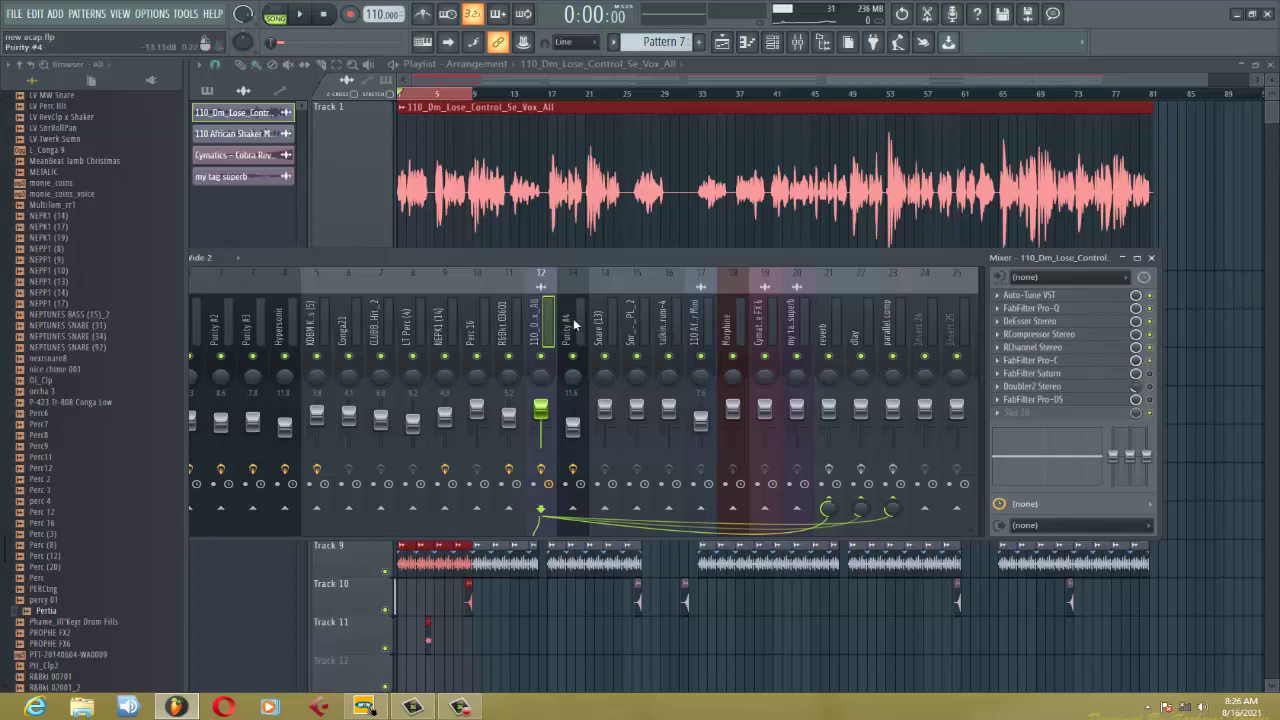
Compare the playing full mix with the vocal's FabFilter Pro-C bypassed and active, leaving the compressor enabled.
{"action": "left_click", "coordinate": [1058, 364]}
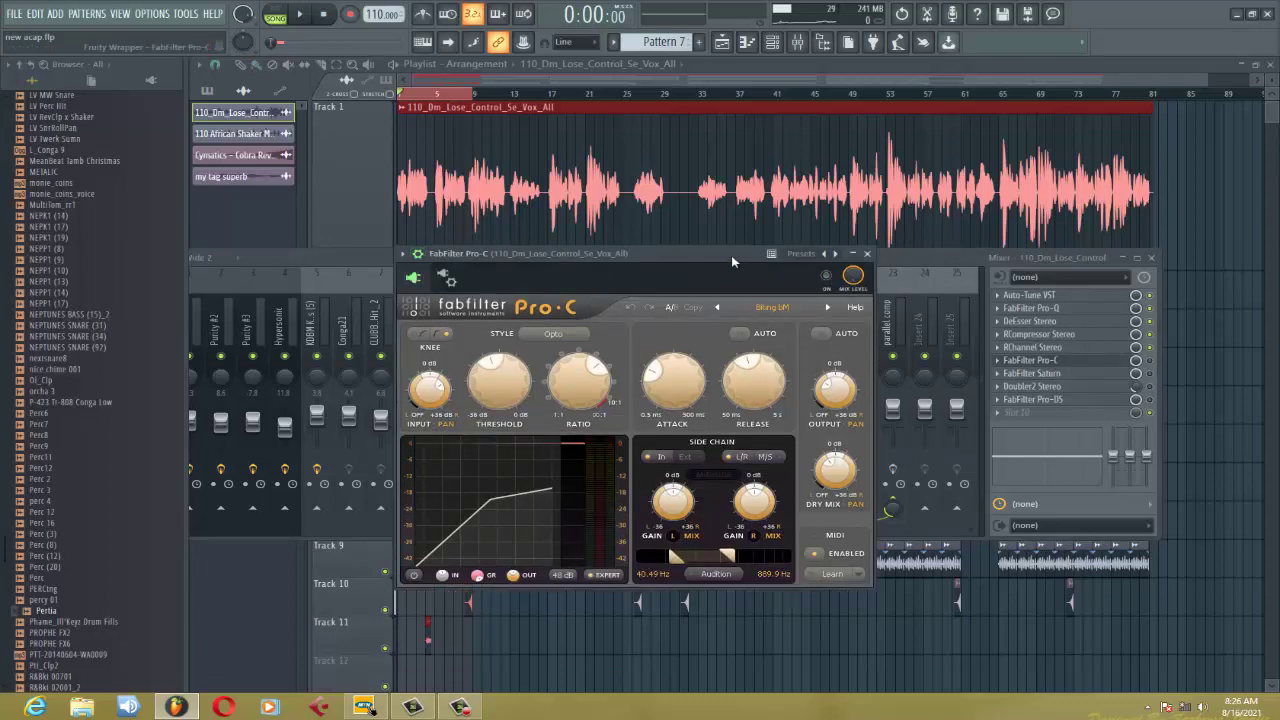
{"action": "key", "text": "space"}
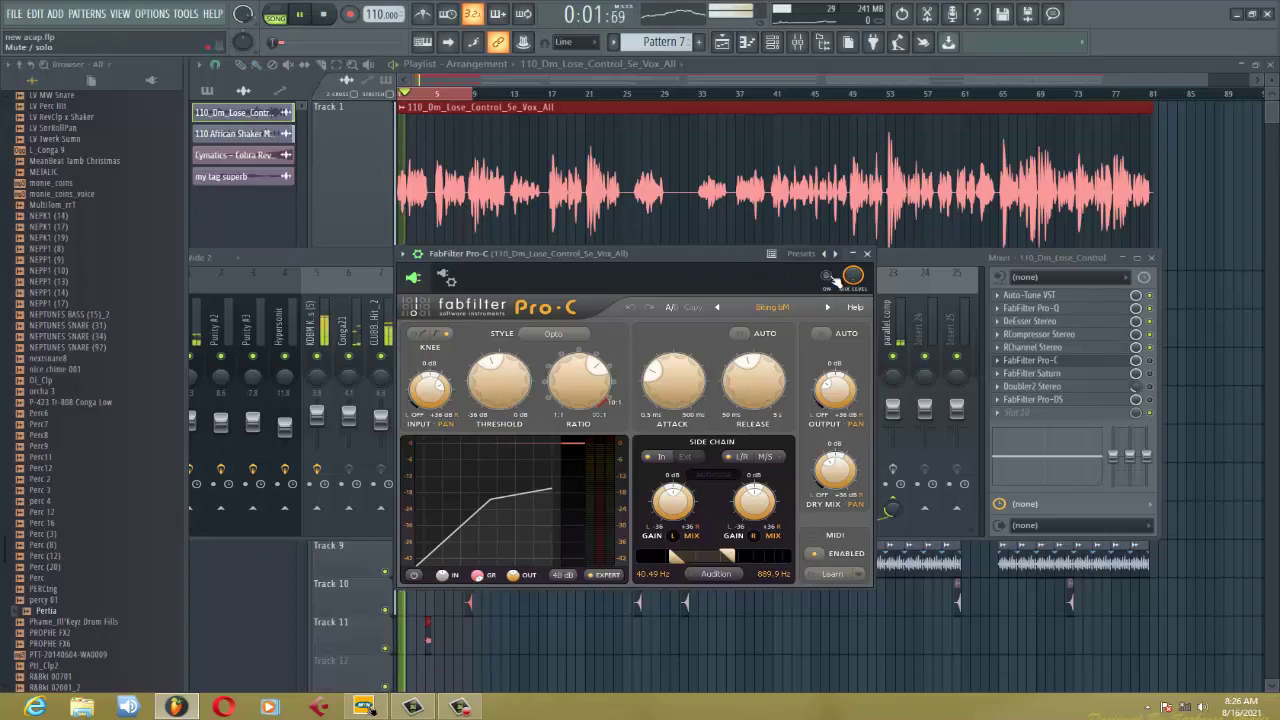
{"action": "left_click", "coordinate": [830, 276]}
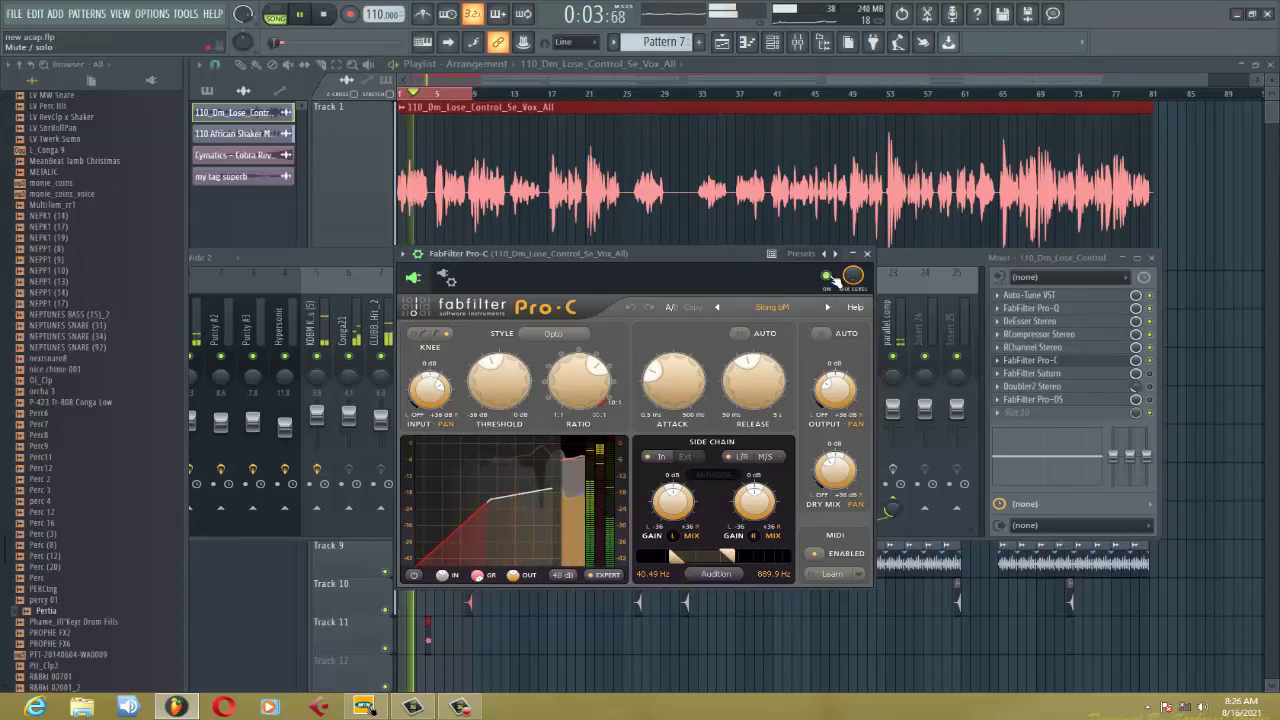
{"action": "left_click", "coordinate": [828, 277]}
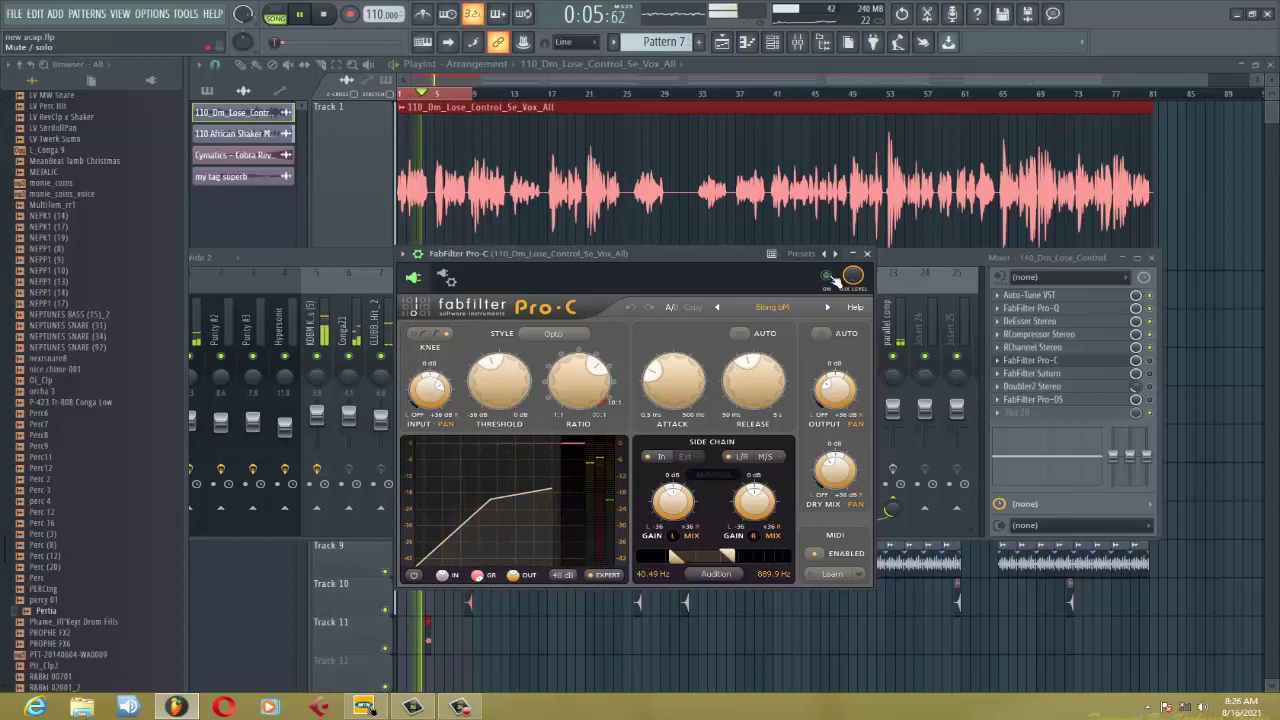
{"action": "left_click", "coordinate": [829, 277]}
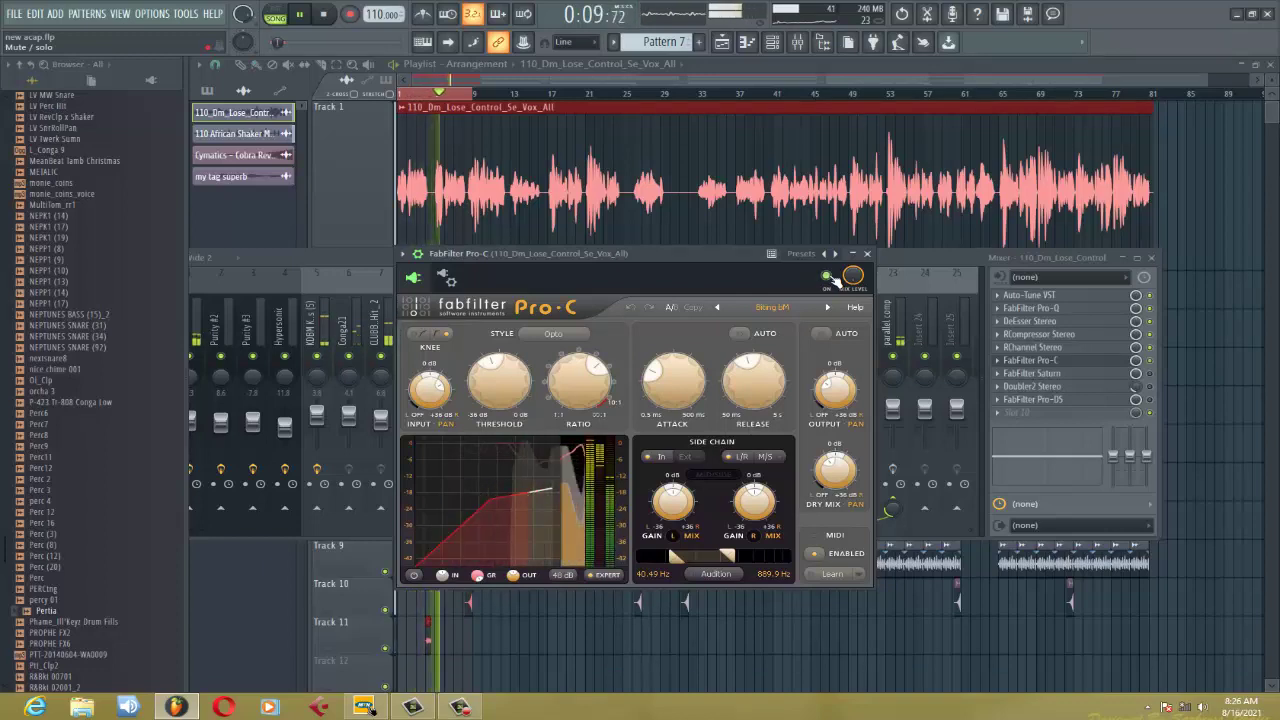
{"action": "left_click", "coordinate": [829, 277]}
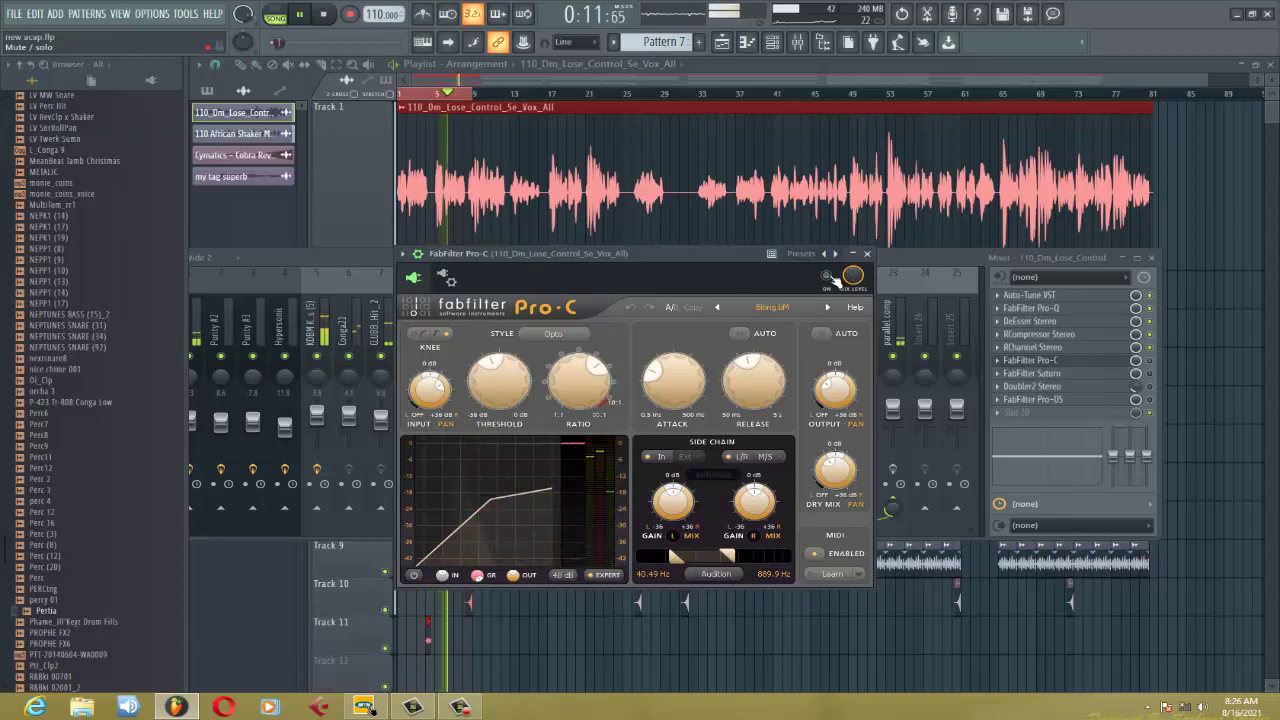
{"action": "left_click", "coordinate": [829, 277]}
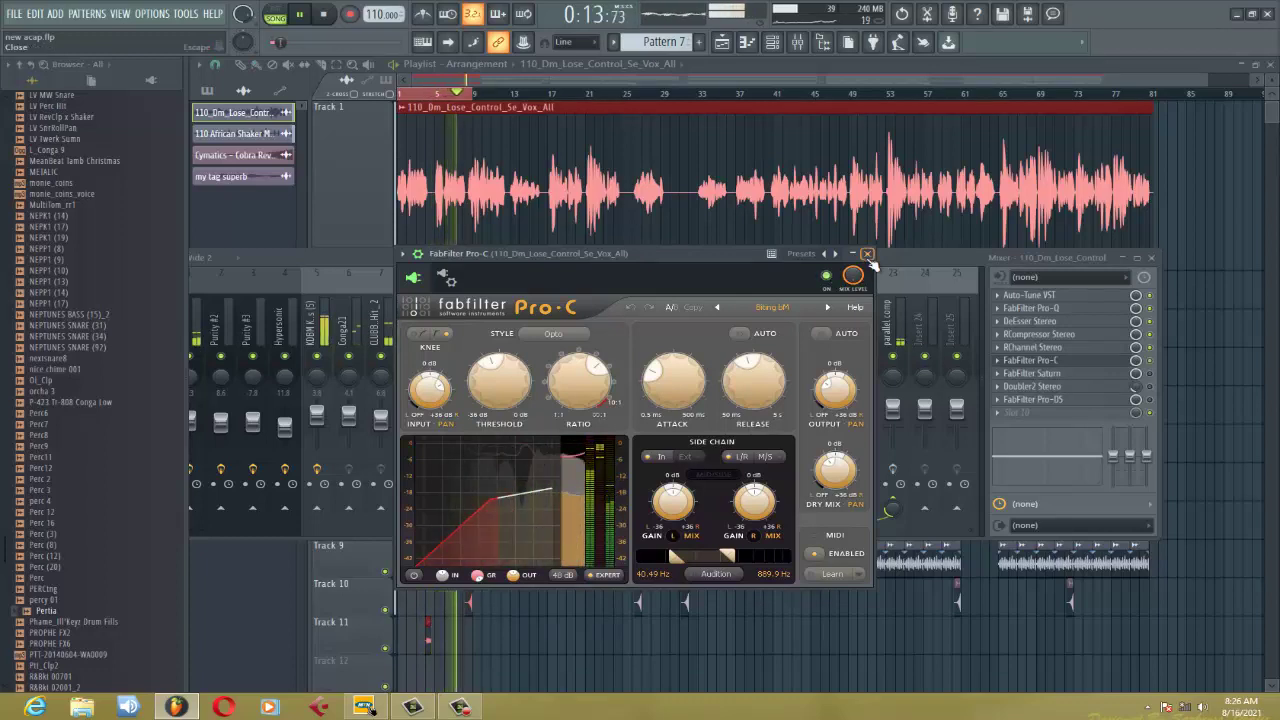
{"action": "left_click", "coordinate": [867, 254]}
{"action": "key", "text": "space"}
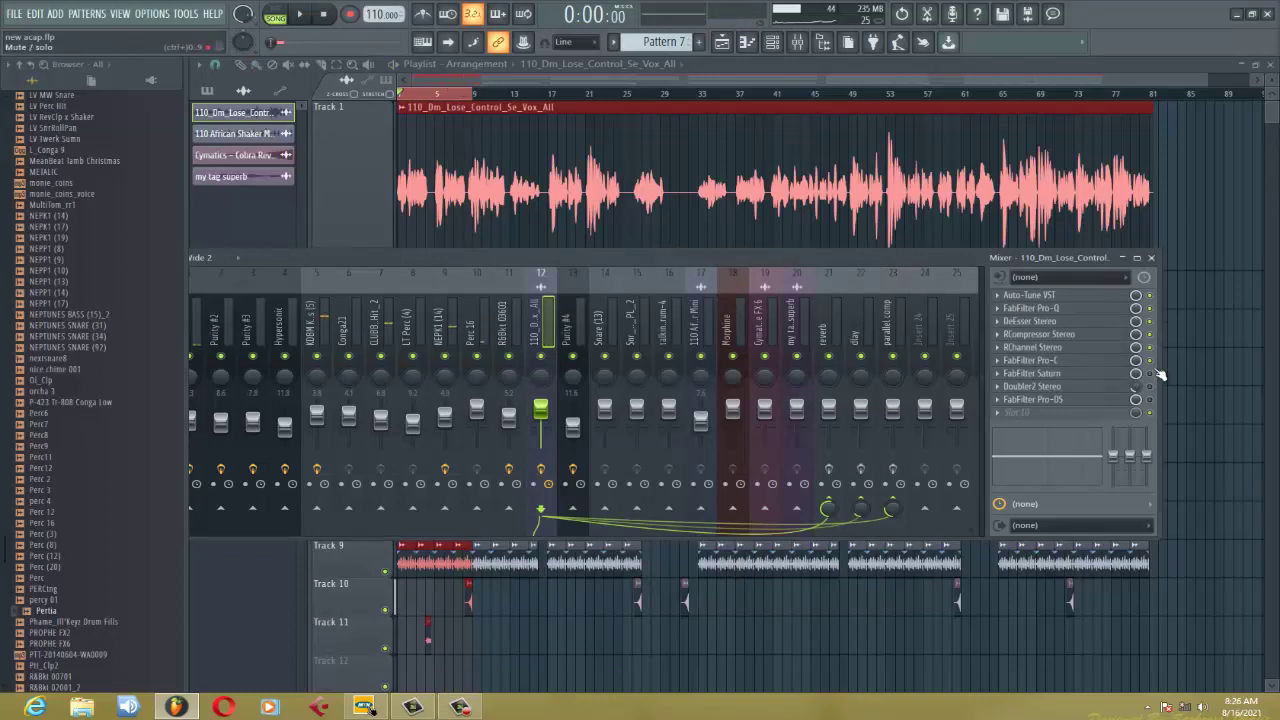
Open FabFilter Saturn on the vocal, show its wrapper options and adjust the Band 1 Drive.
{"action": "left_click", "coordinate": [1075, 376]}
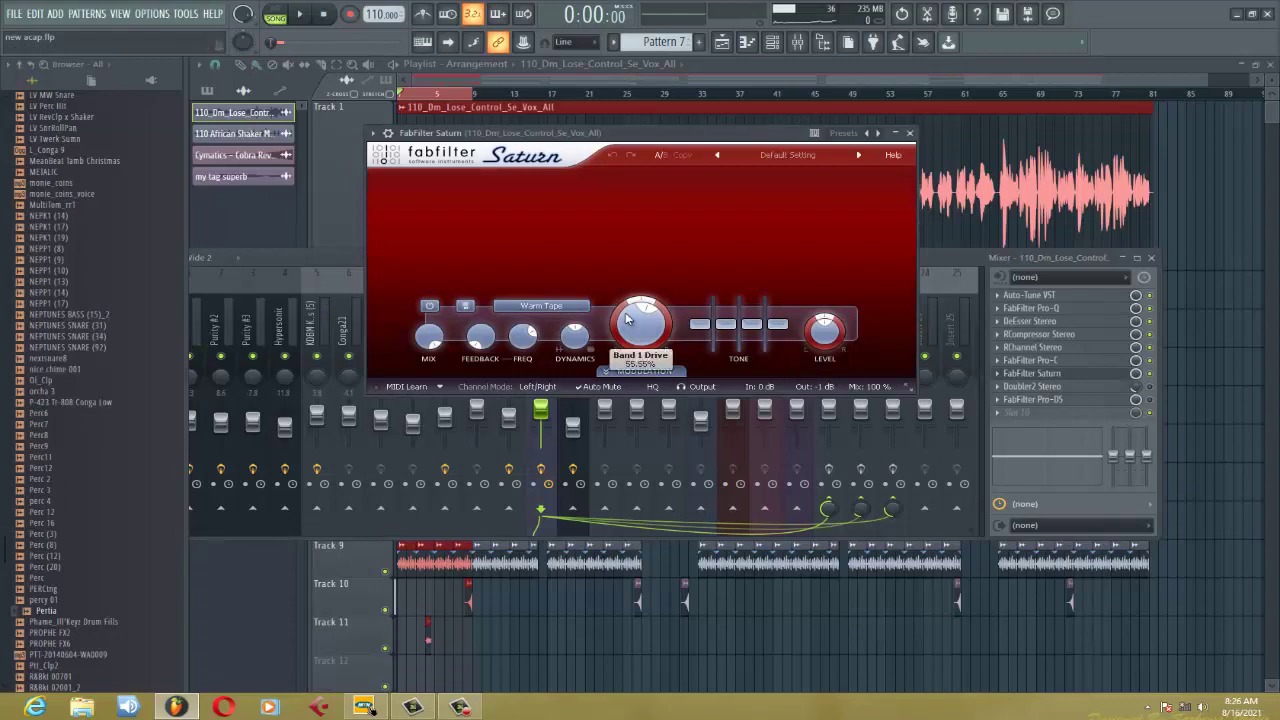
{"action": "mouse_move", "coordinate": [642, 318]}
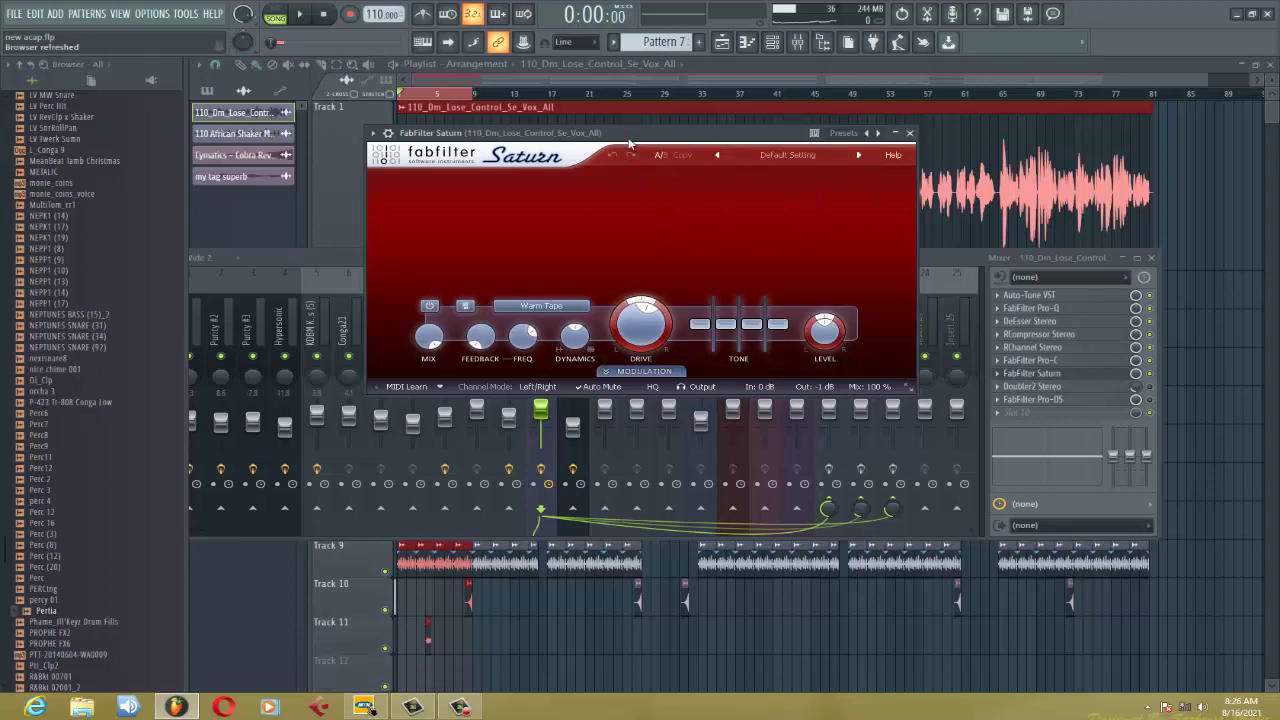
{"action": "left_click", "coordinate": [389, 133]}
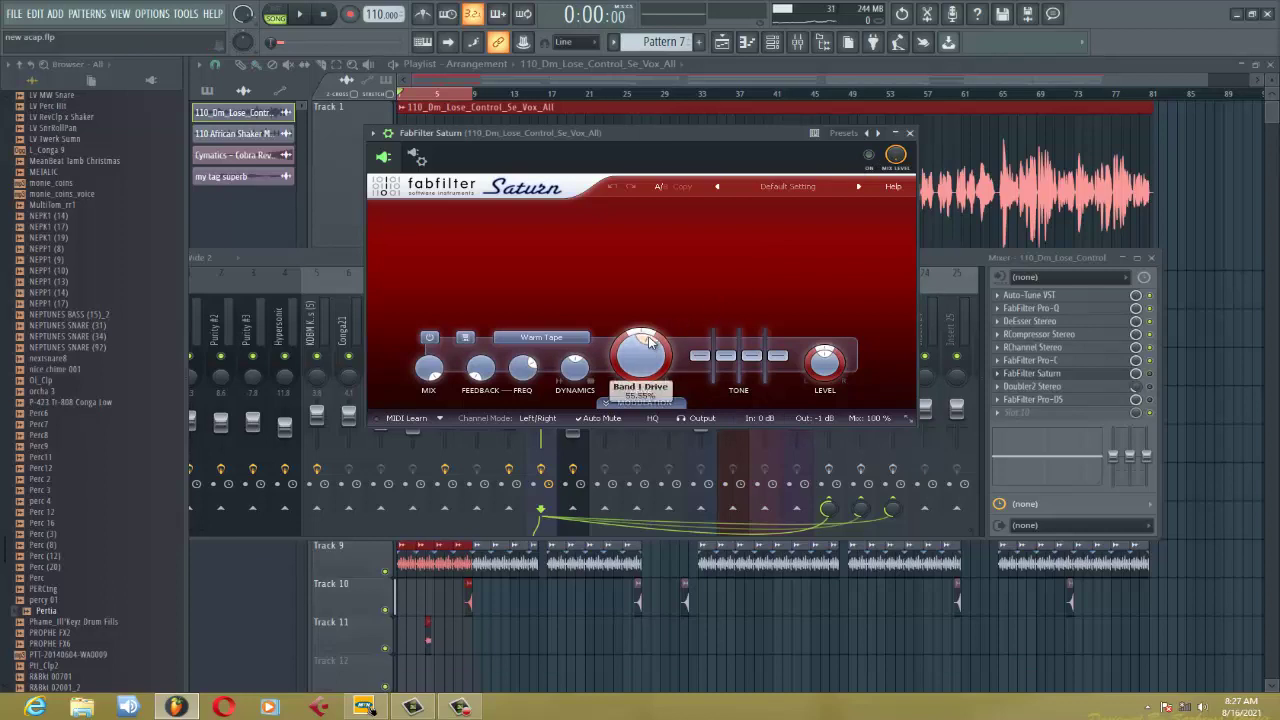
{"action": "mouse_move", "coordinate": [648, 342]}
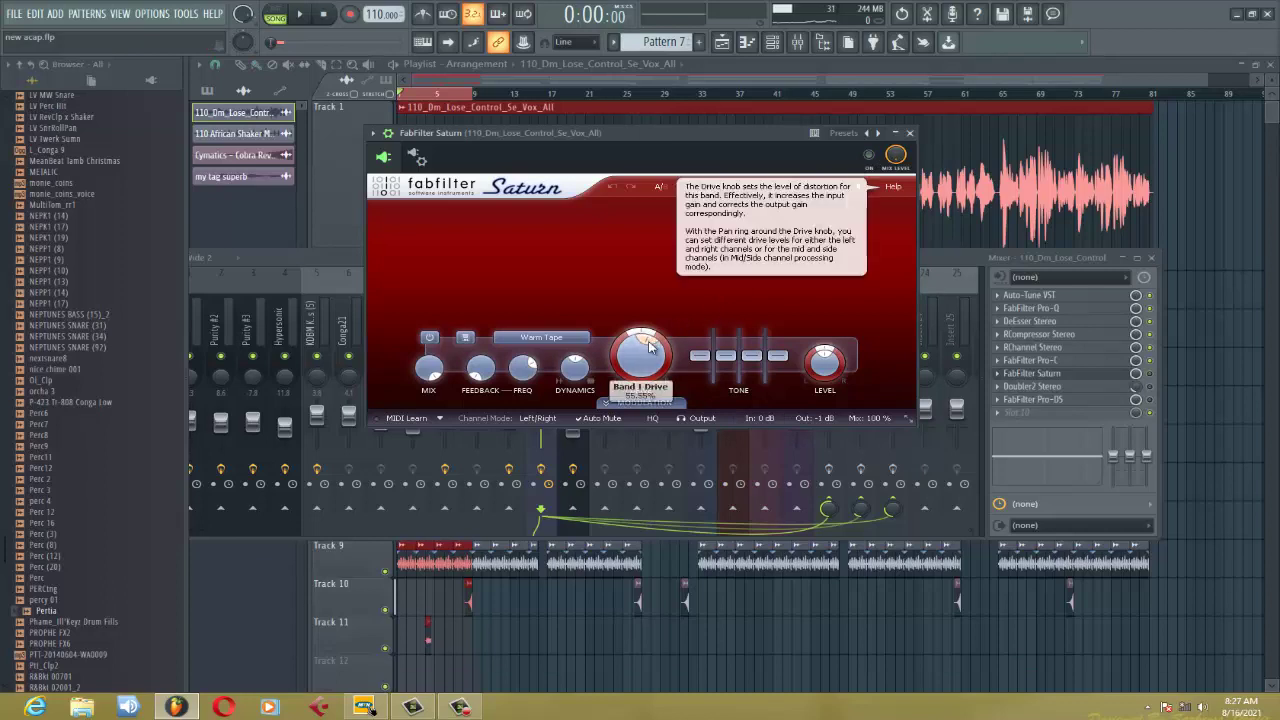
{"action": "left_click_drag", "start_coordinate": [654, 349], "coordinate": [686, 326]}
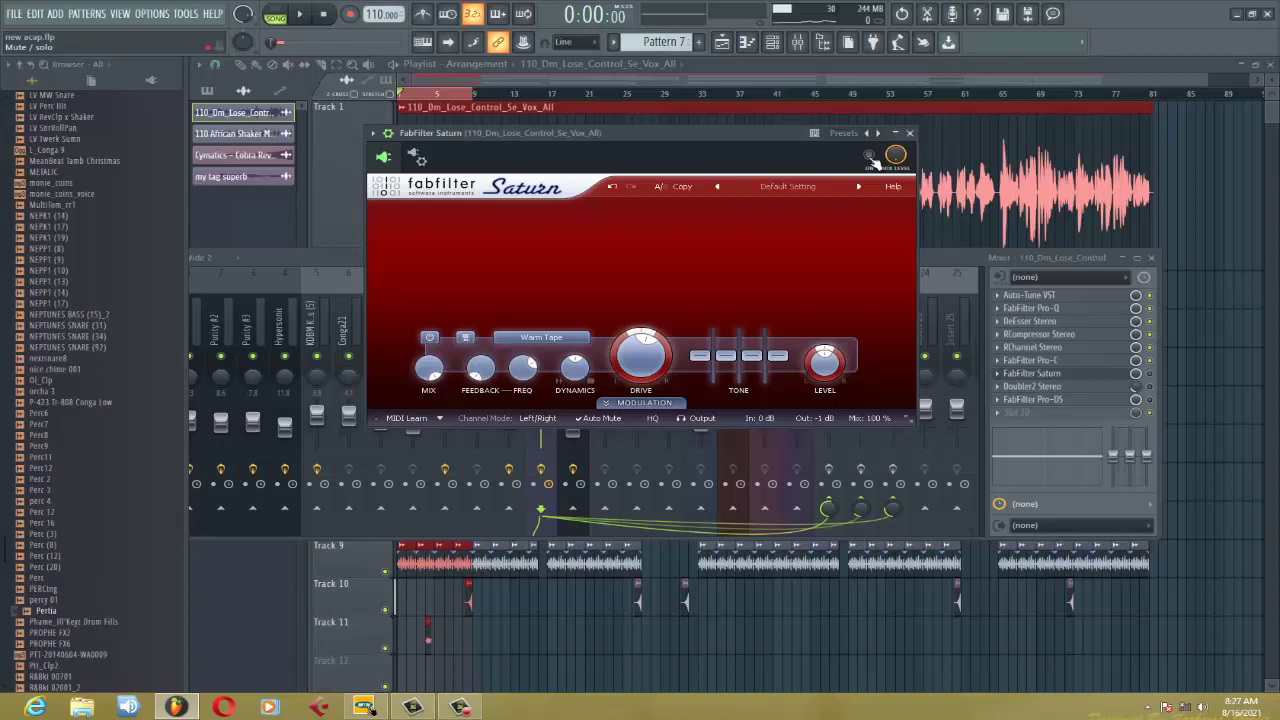
Compare the full mix with the vocal's Saturn off and on, leave it enabled, and save the project.
{"action": "key", "text": "space"}
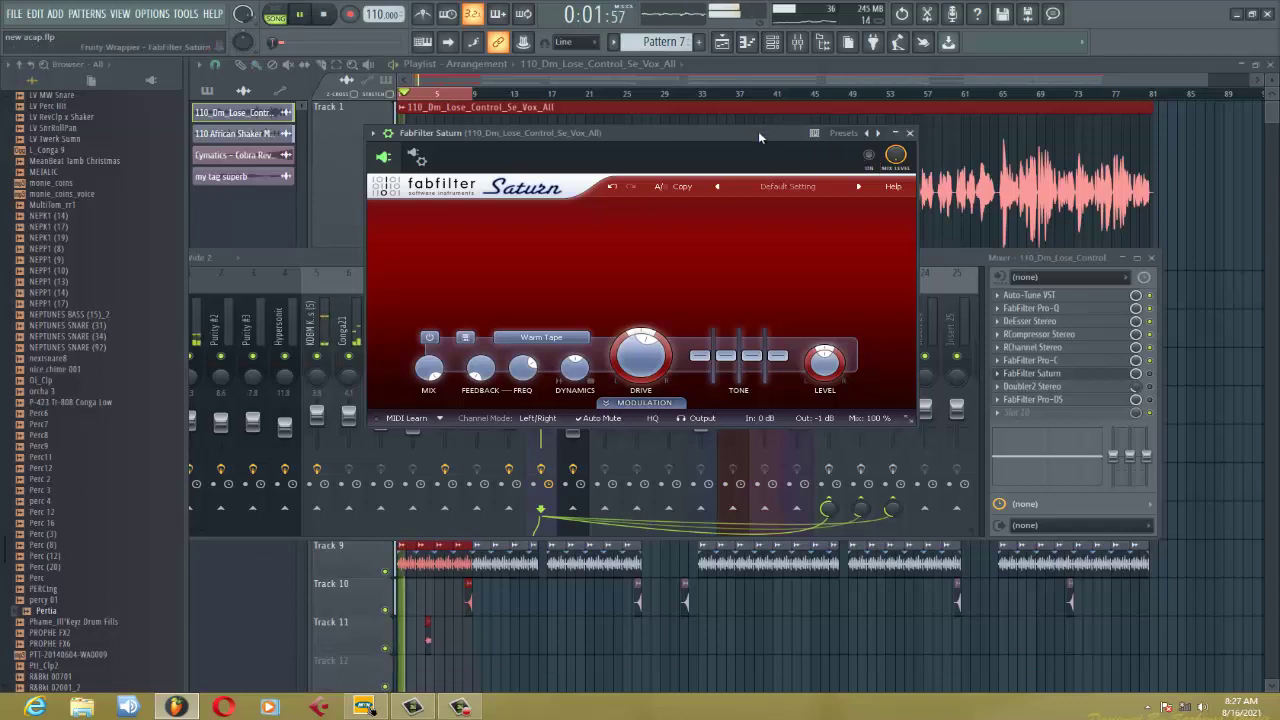
{"action": "left_click_drag", "start_coordinate": [758, 131], "coordinate": [773, 246]}
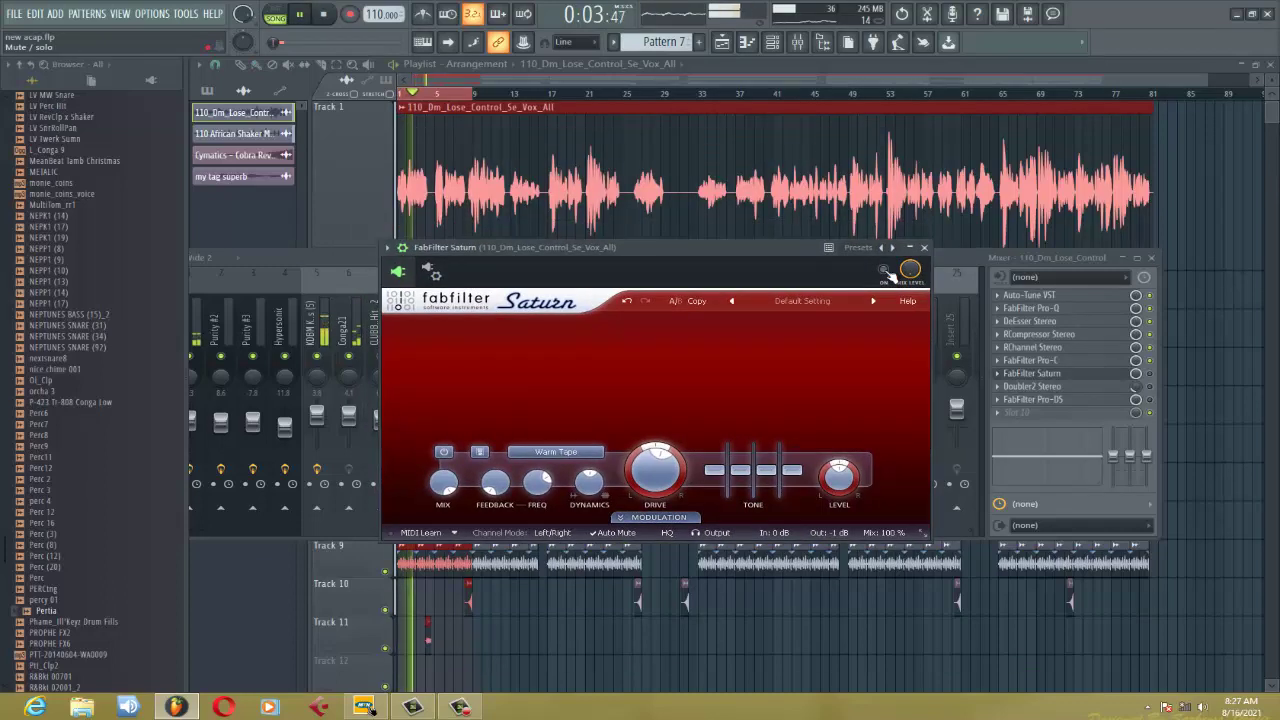
{"action": "left_click", "coordinate": [885, 271]}
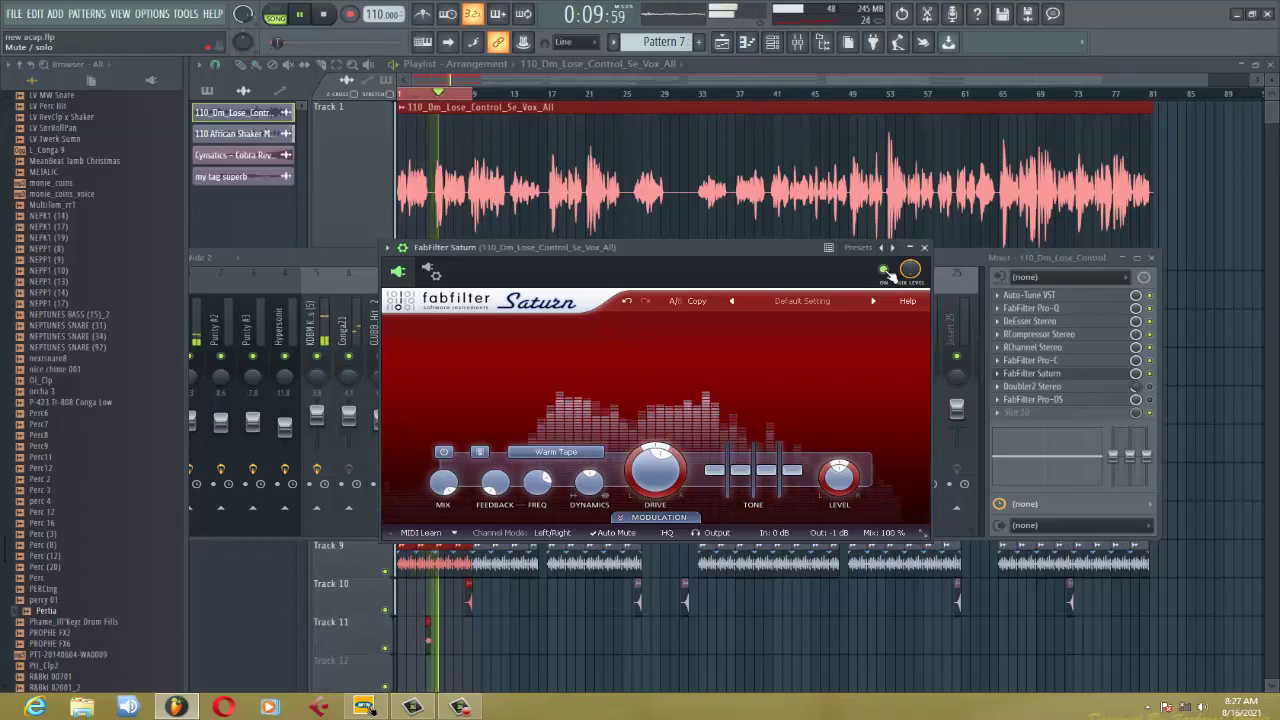
{"action": "left_click", "coordinate": [885, 271]}
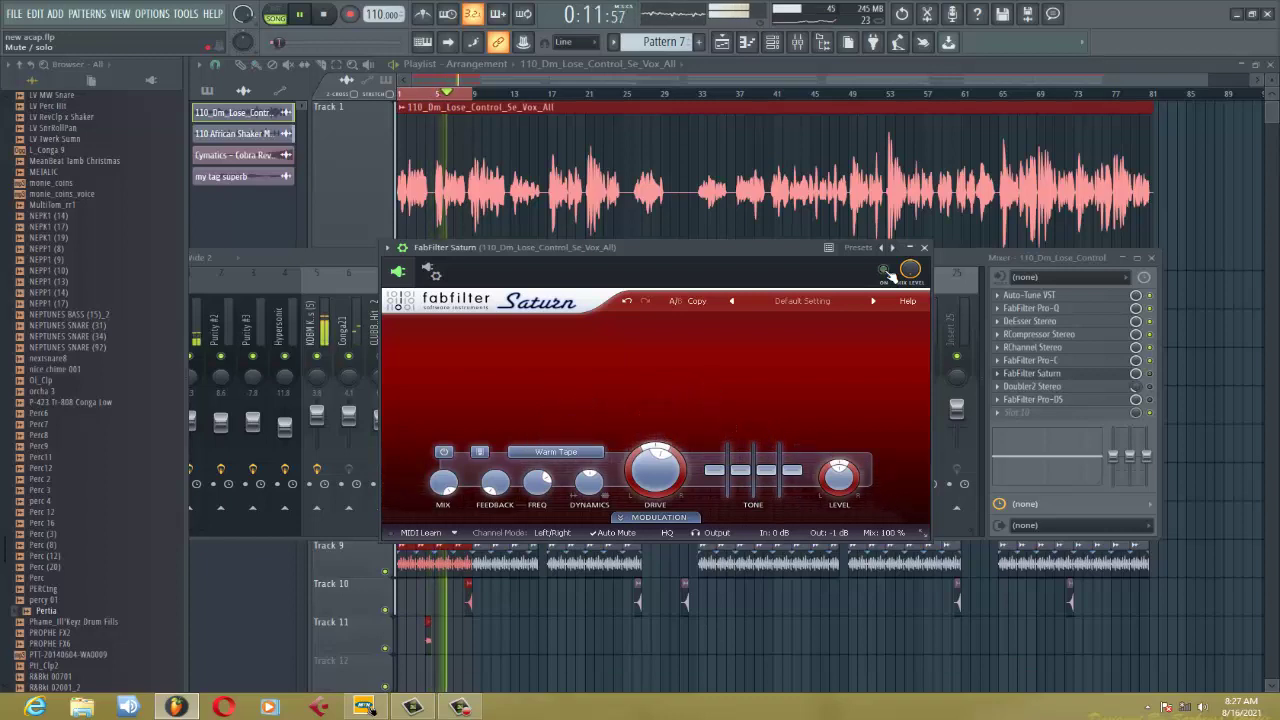
{"action": "left_click", "coordinate": [885, 271]}
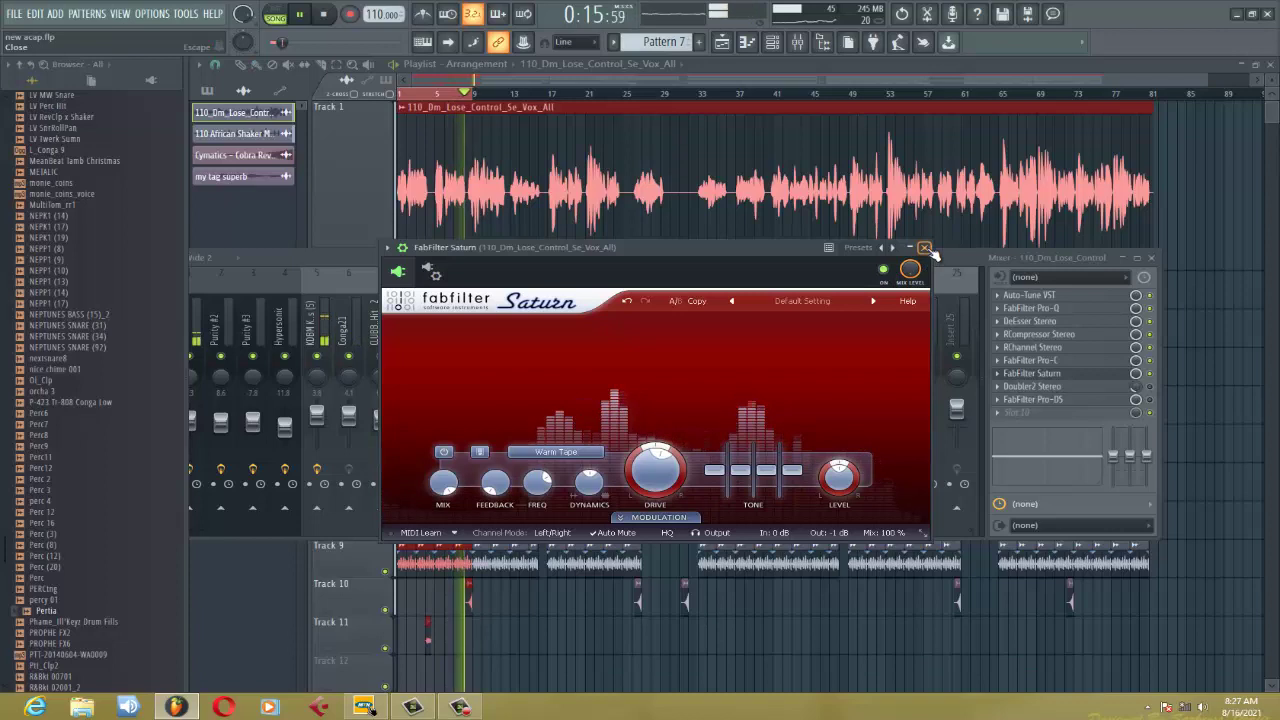
{"action": "left_click", "coordinate": [925, 248]}
{"action": "key", "text": "ctrl+s"}
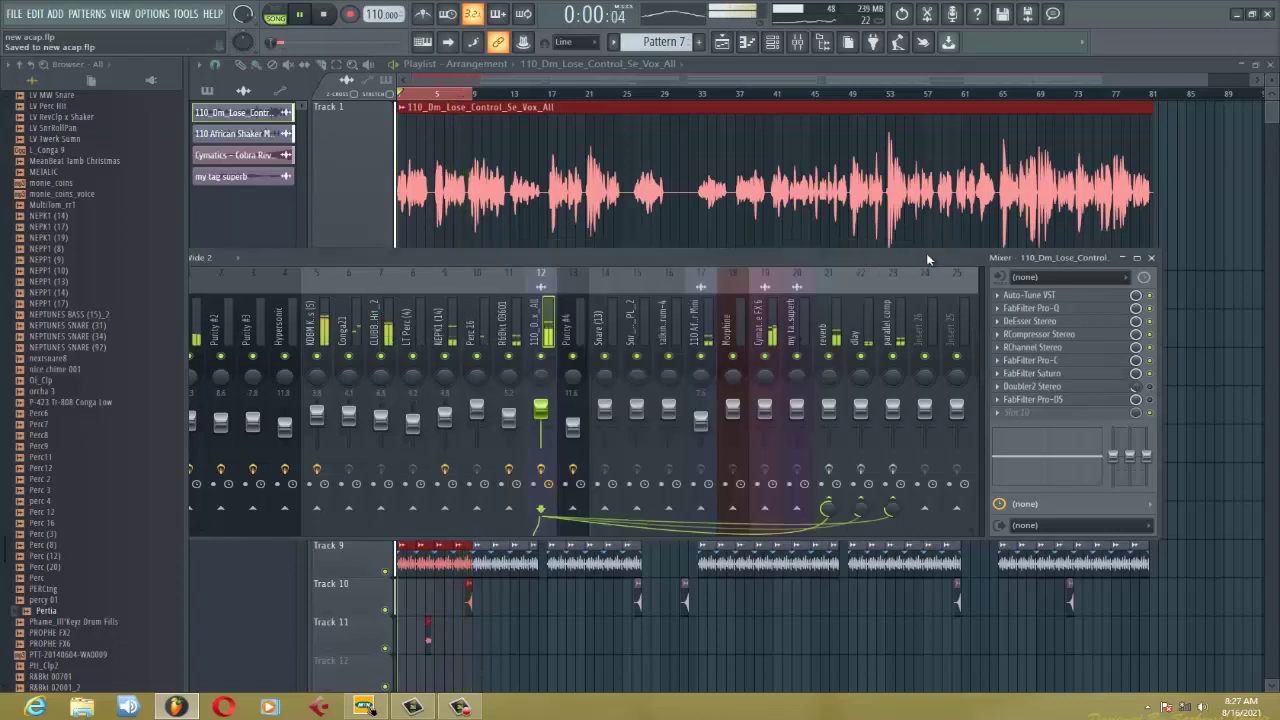
{"action": "key", "text": "space"}
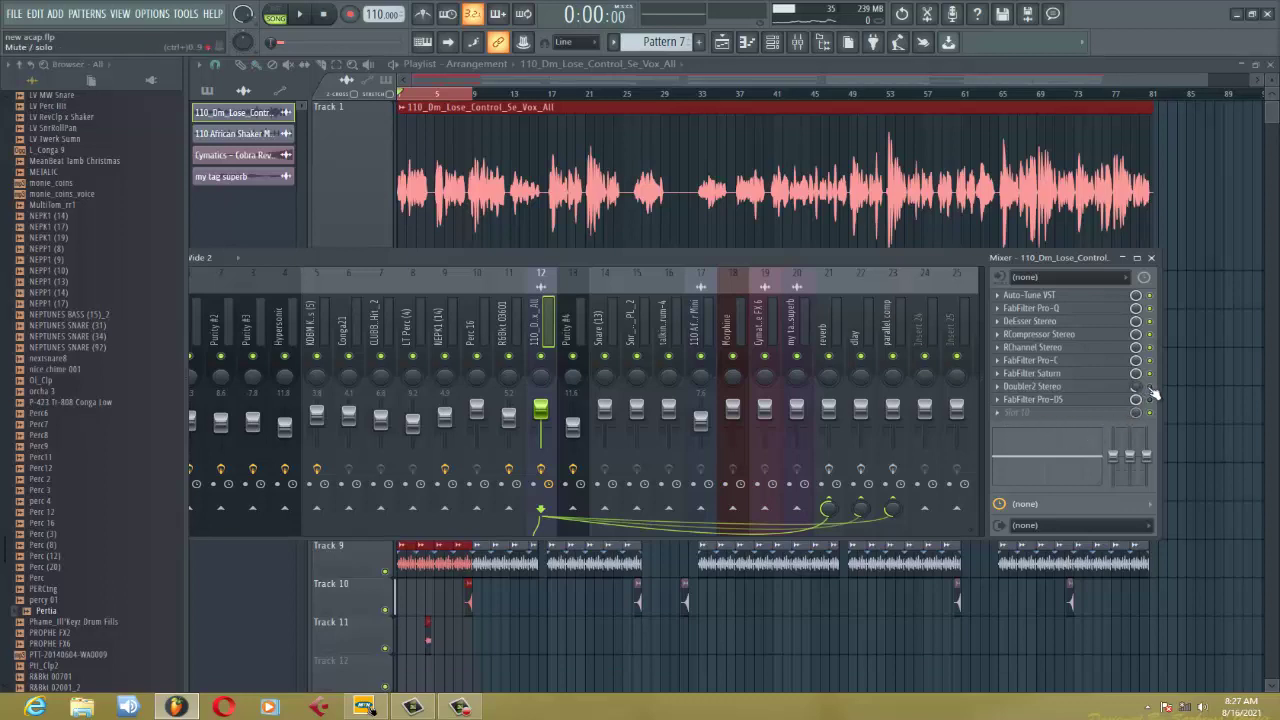
Enable Doubler2 Stereo on the vocal through its wrapper options and play it within the full mix.
{"action": "left_click", "coordinate": [1060, 391]}
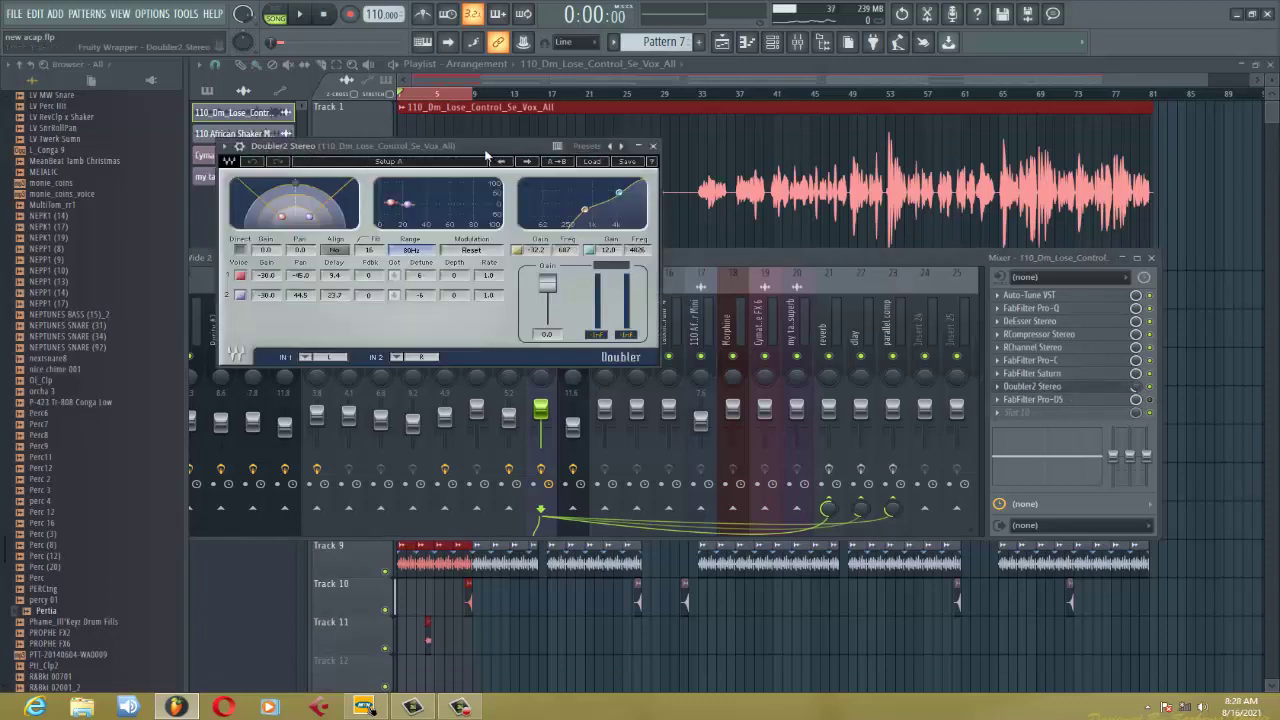
{"action": "left_click_drag", "start_coordinate": [486, 155], "coordinate": [711, 259]}
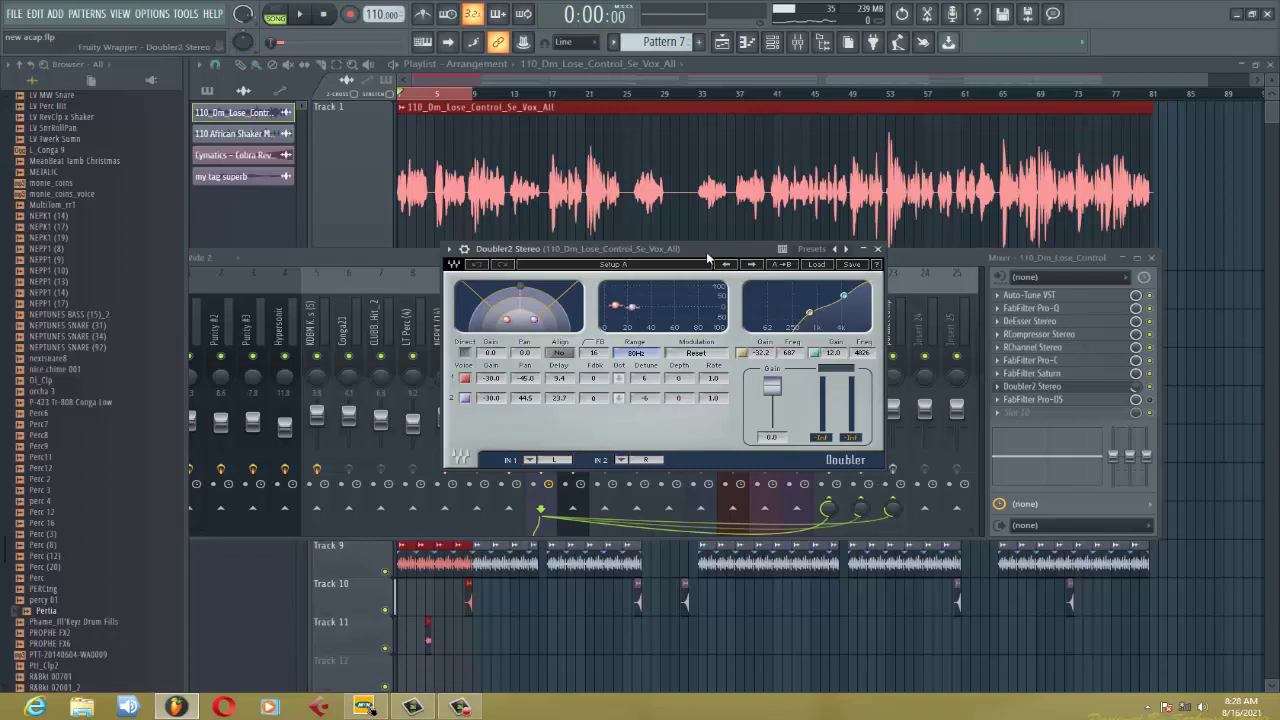
{"action": "left_click", "coordinate": [464, 249]}
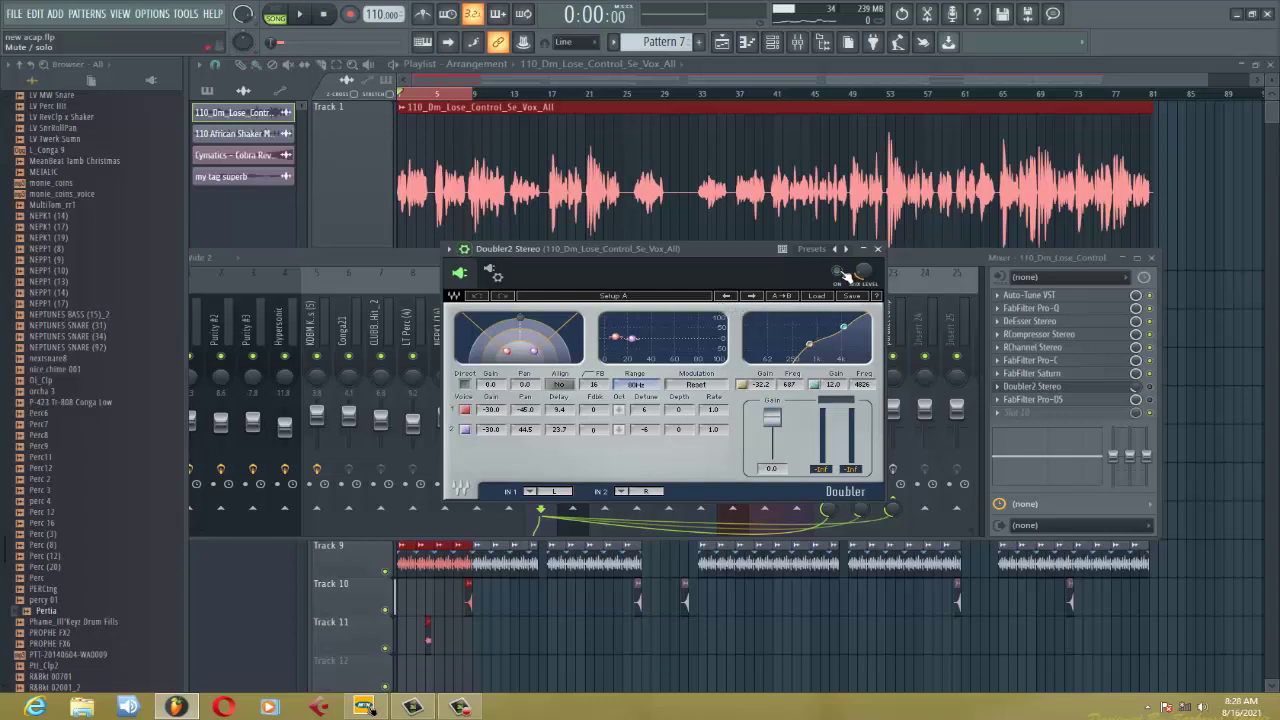
{"action": "key", "text": "space"}
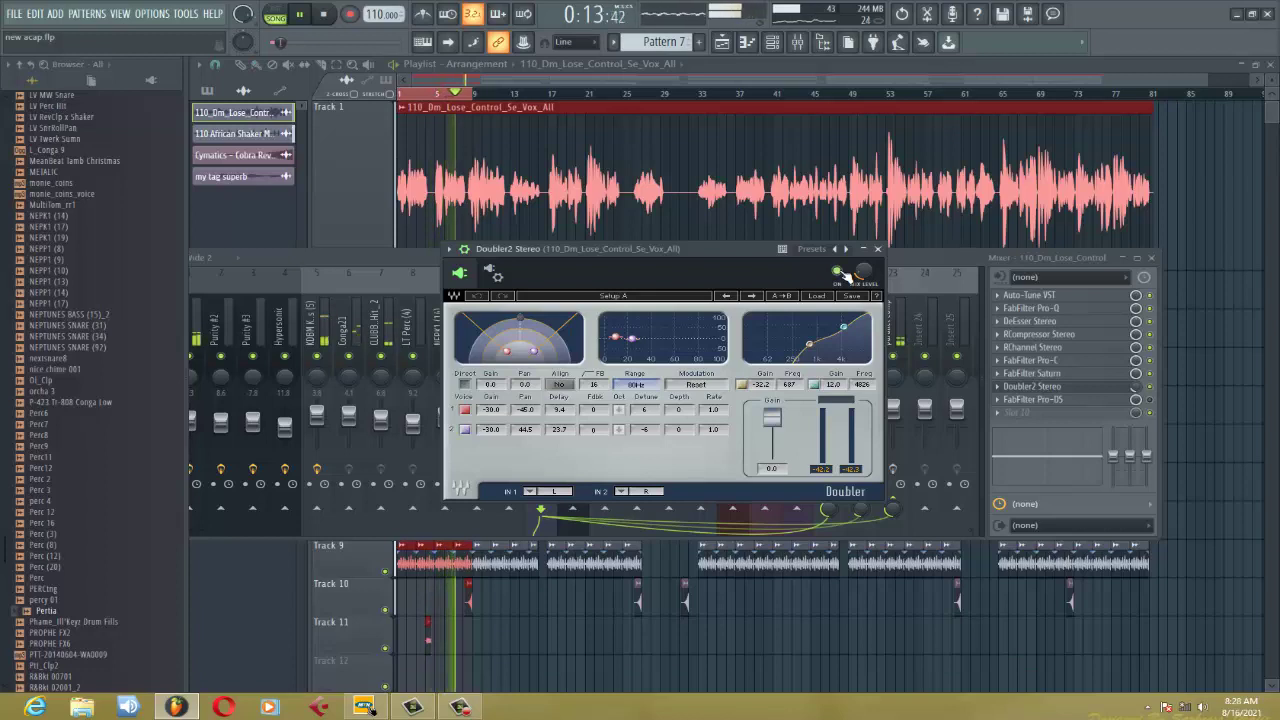
{"action": "left_click", "coordinate": [876, 250]}
{"action": "key", "text": "space"}
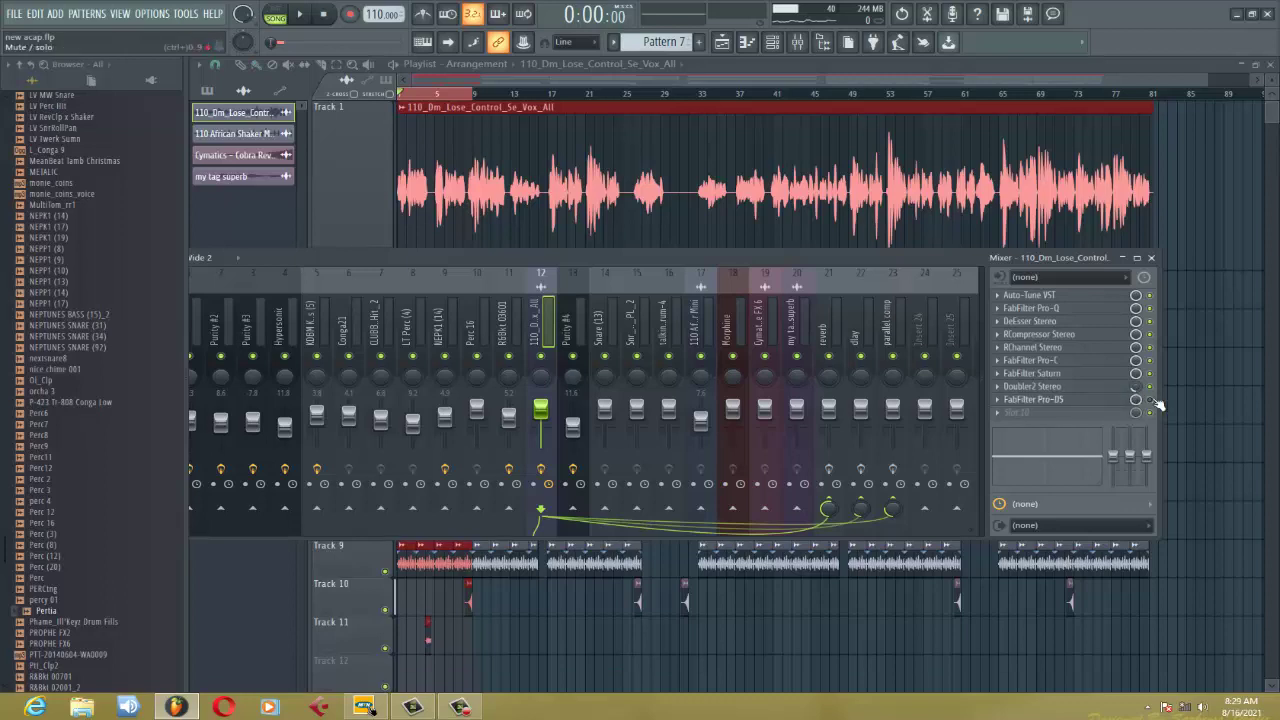
Review the vocal's FabFilter Pro-DS Single Vocal presets, Threshold and Range, and play the full mix through the complete effect chain.
{"action": "left_click", "coordinate": [1086, 401]}
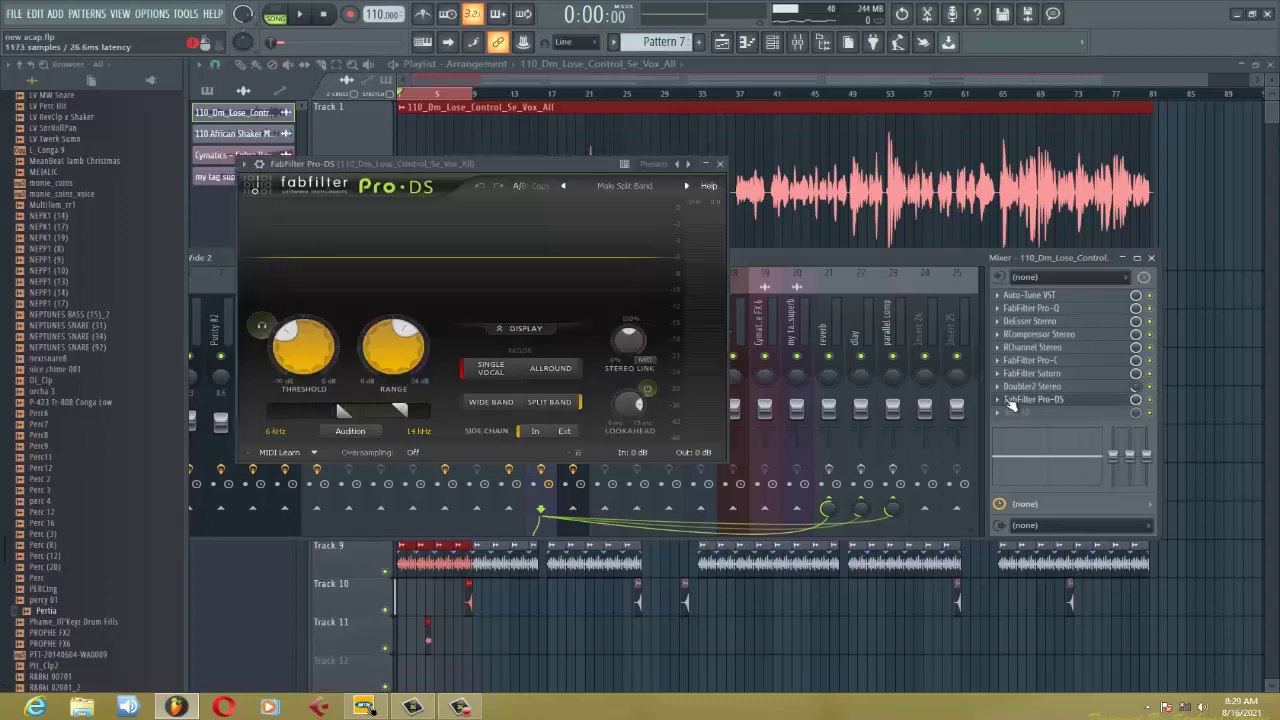
{"action": "left_click", "coordinate": [628, 187]}
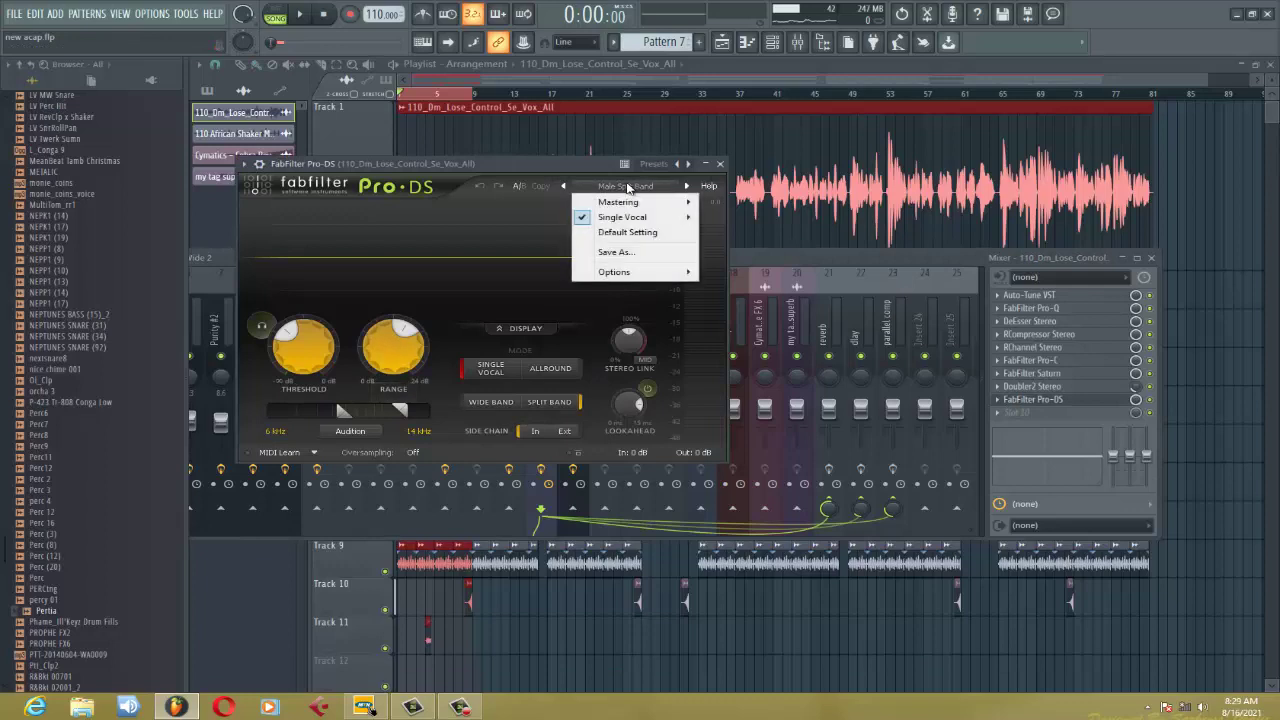
{"action": "mouse_move", "coordinate": [646, 217]}
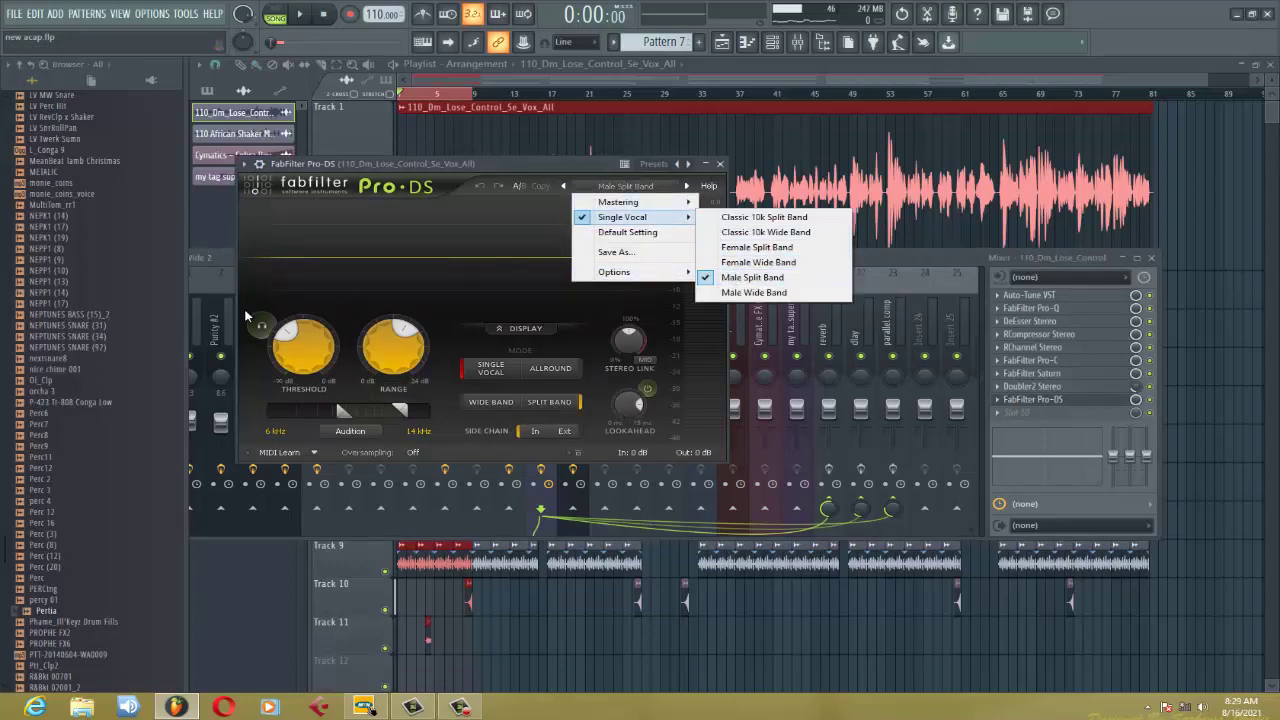
{"action": "left_click", "coordinate": [288, 340]}
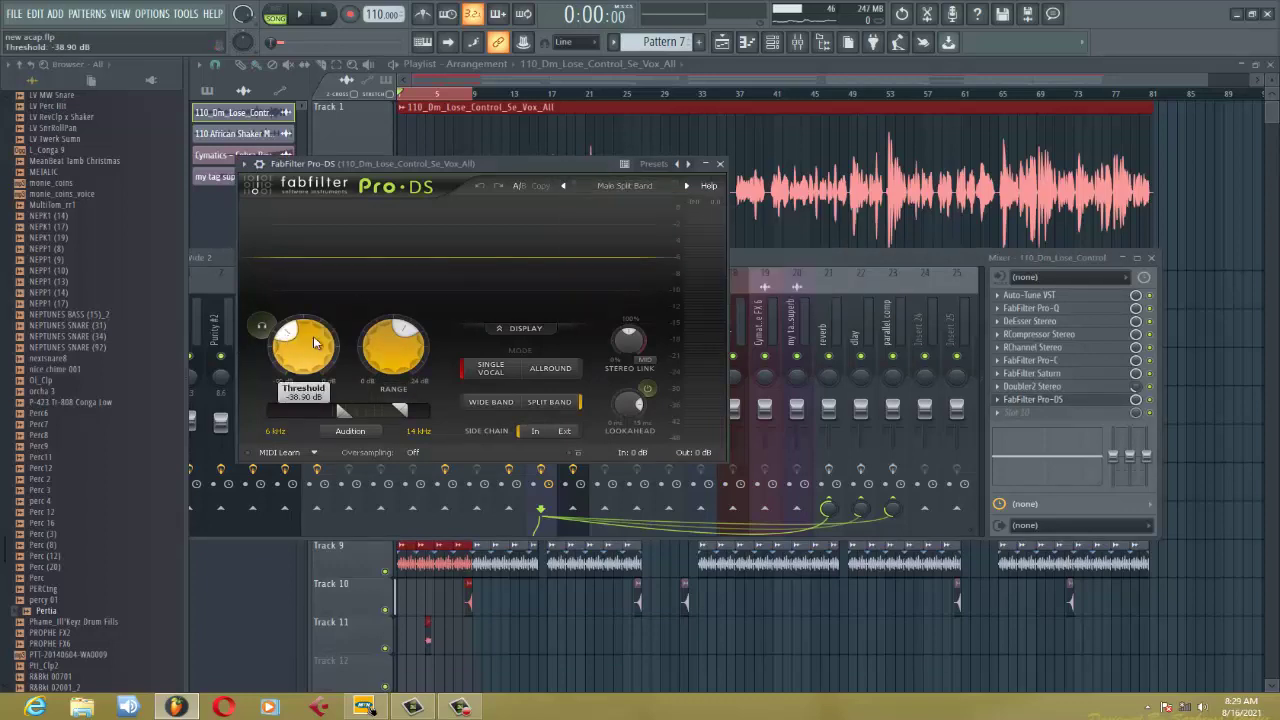
{"action": "mouse_move", "coordinate": [405, 338]}
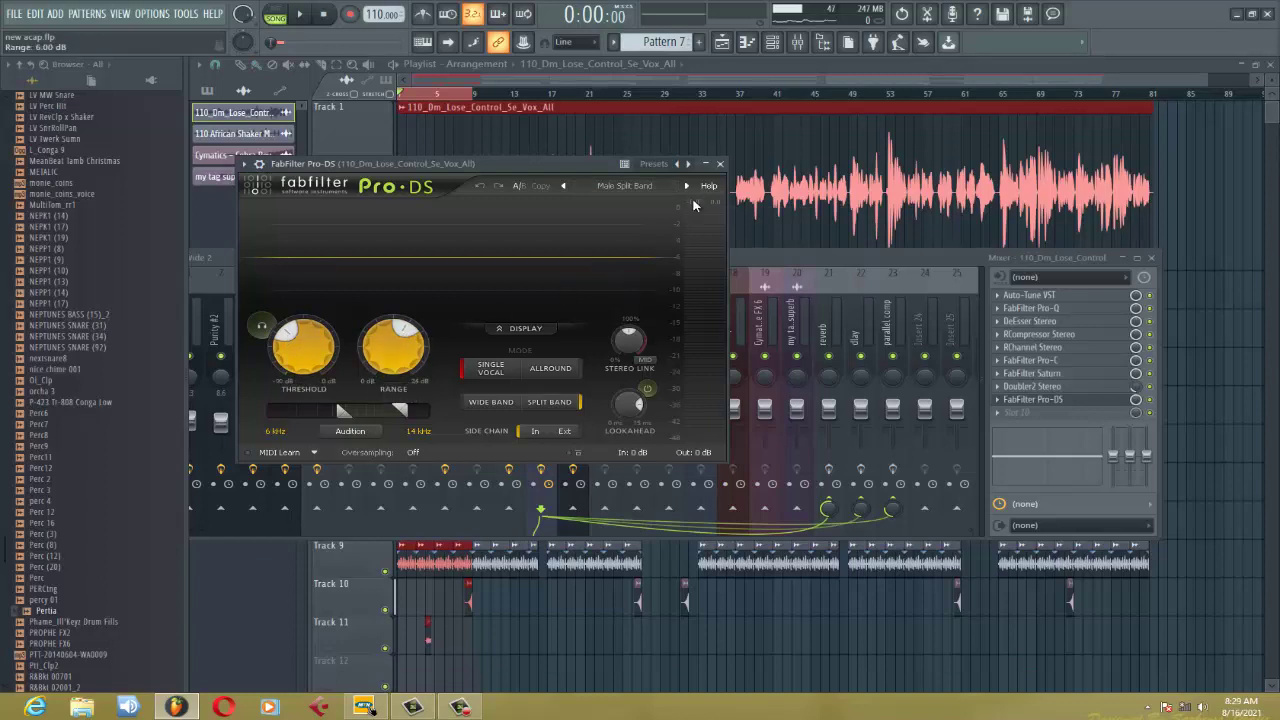
{"action": "left_click", "coordinate": [720, 163]}
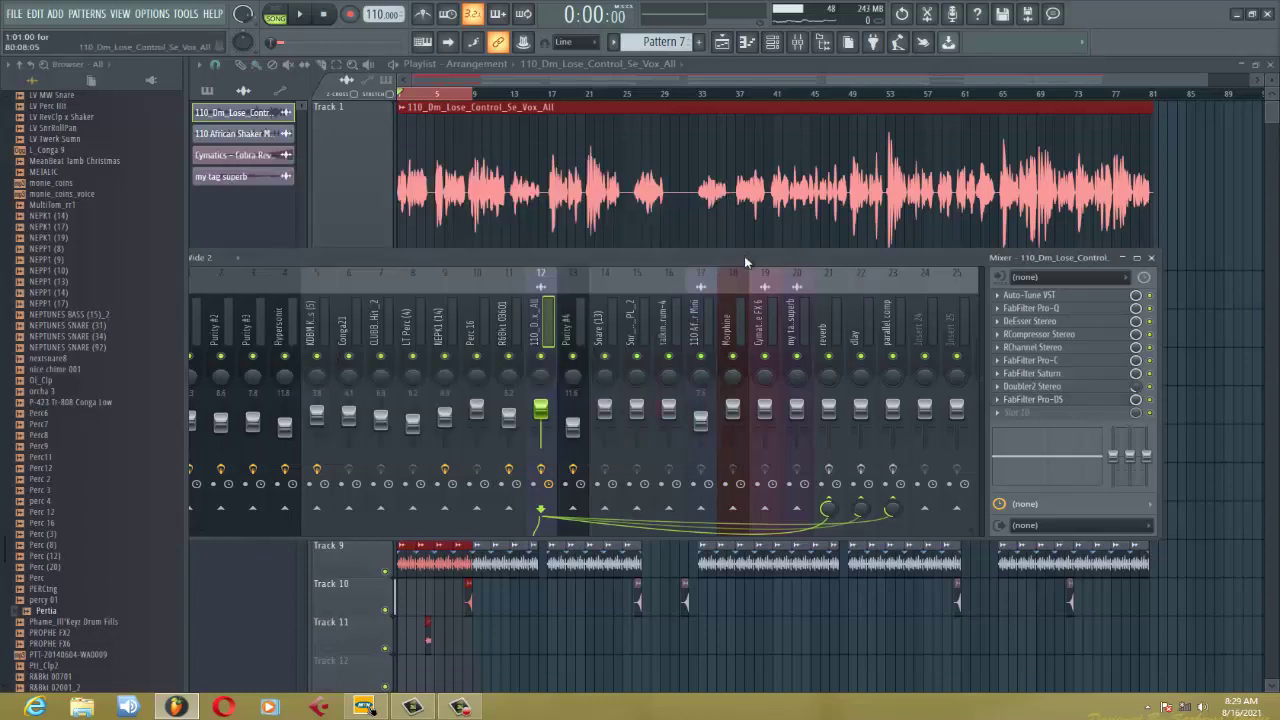
{"action": "key", "text": "space"}
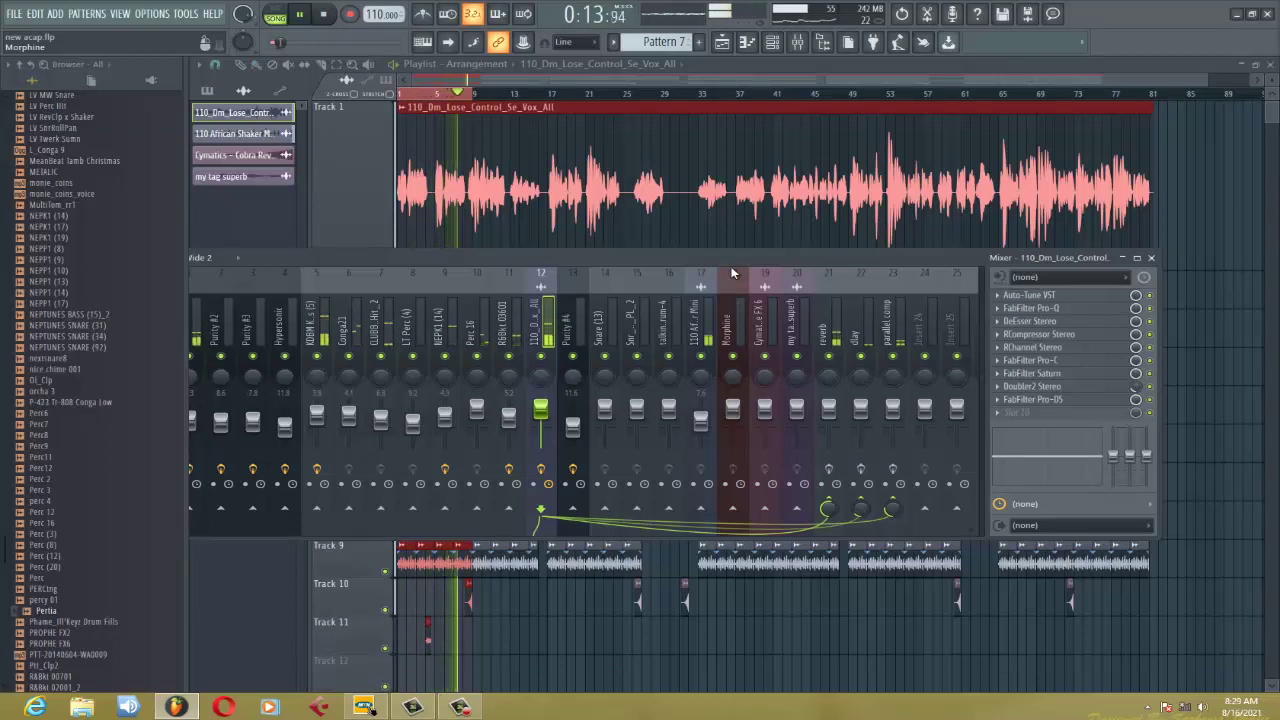
{"action": "key", "text": "space"}
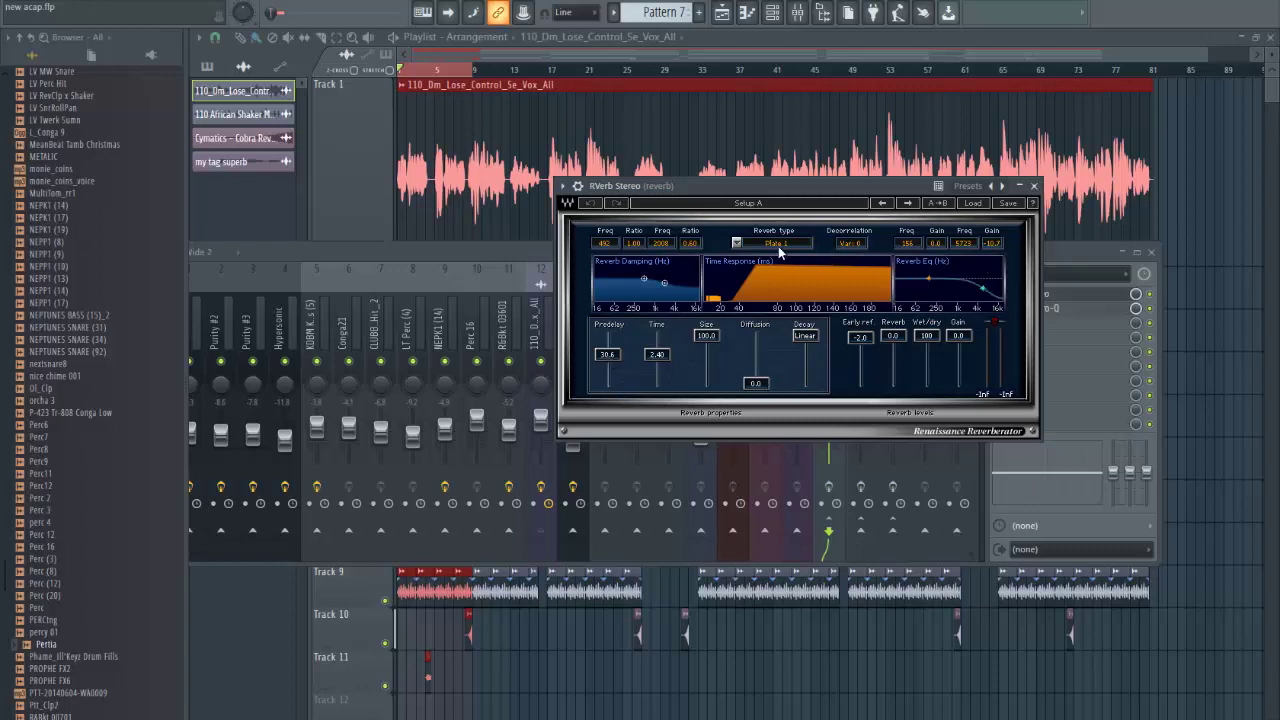
Close RVerb Stereo on the reverb insert and open that insert's FabFilter Pro-Q to inspect its EQ curve.
{"action": "left_click", "coordinate": [1021, 187]}
{"action": "left_click", "coordinate": [1021, 187]}
{"action": "left_click", "coordinate": [1035, 189]}
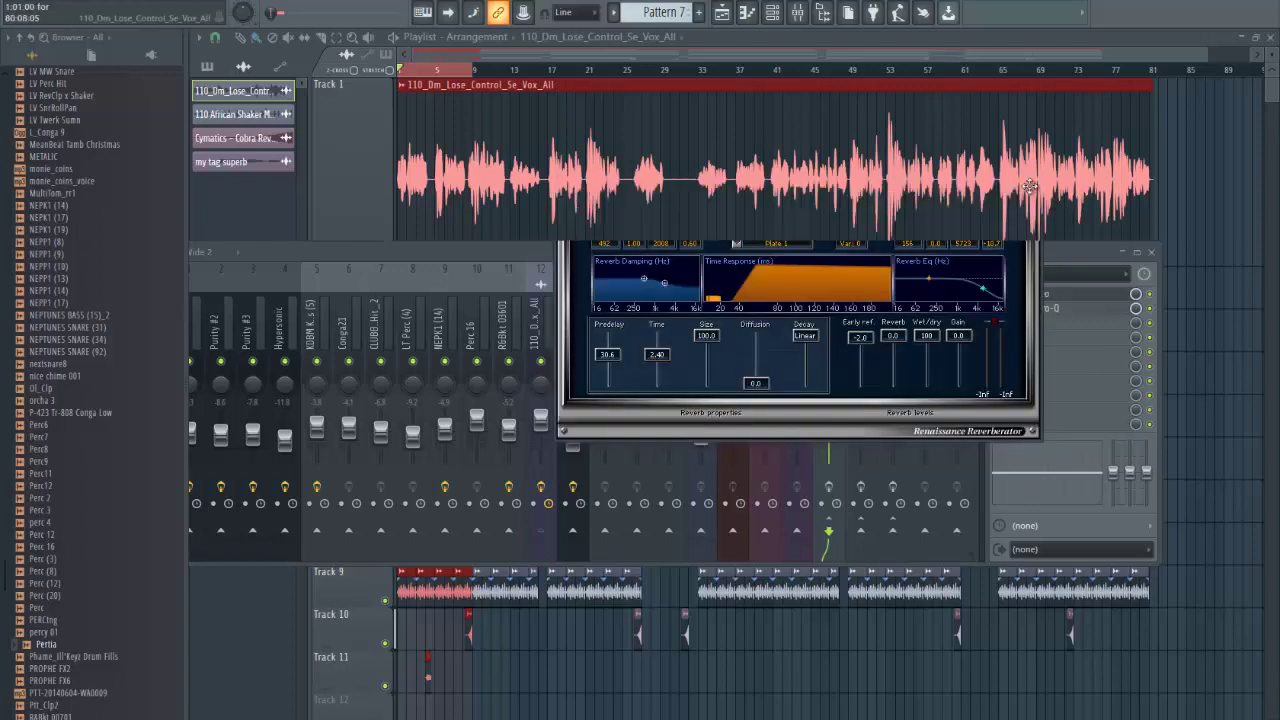
{"action": "left_click", "coordinate": [1050, 311]}
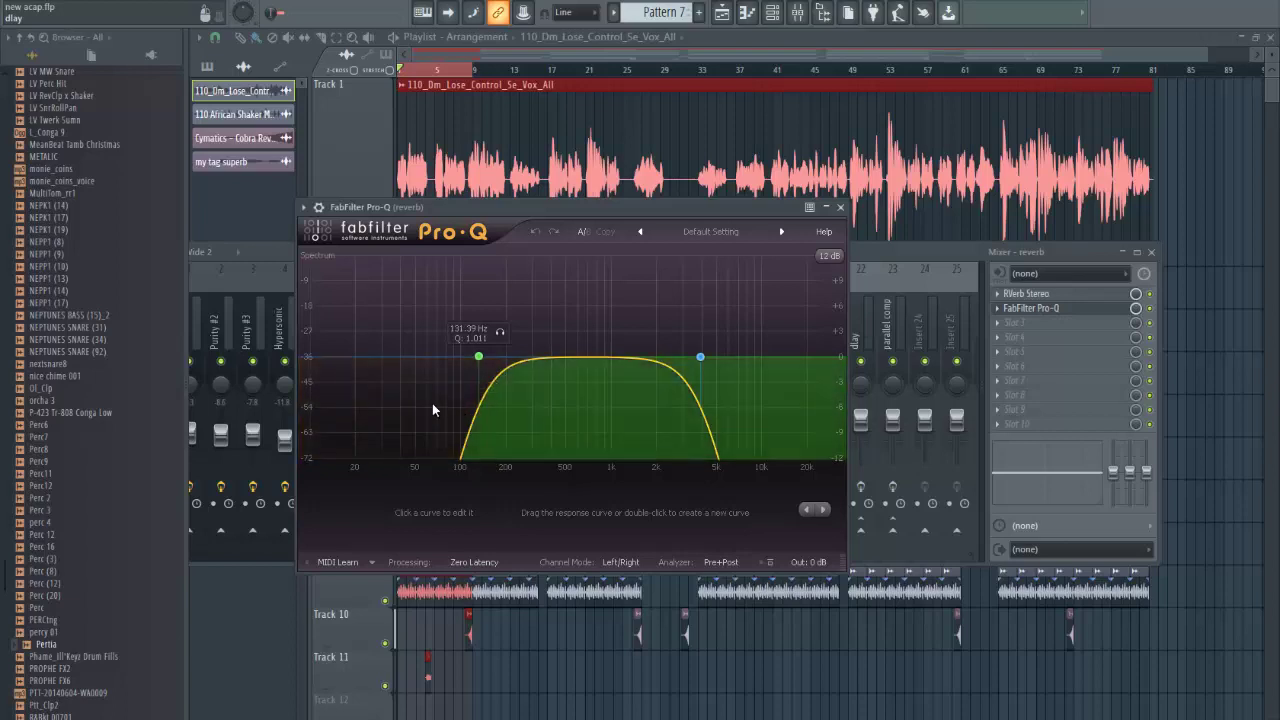
Close the reverb insert's Pro-Q, play the full mix with the vocal insert selected and its reverb send active, and save the project.
{"action": "left_click", "coordinate": [840, 207]}
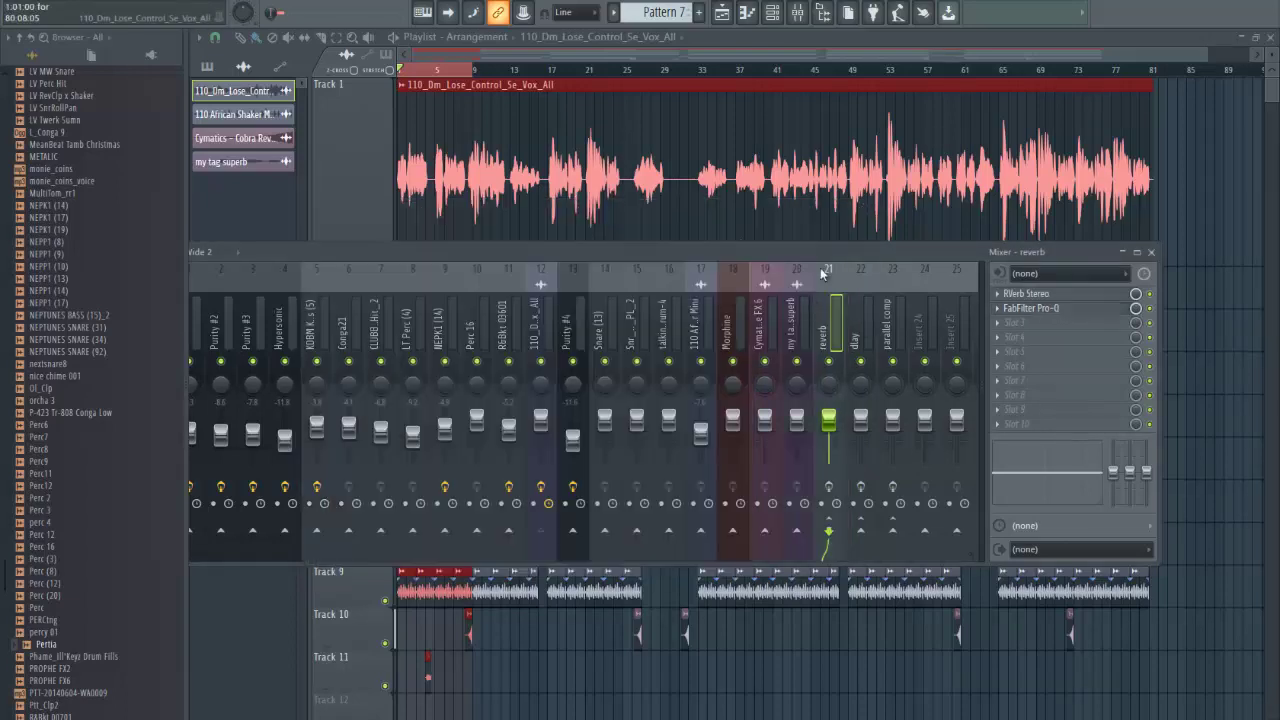
{"action": "left_click", "coordinate": [543, 340]}
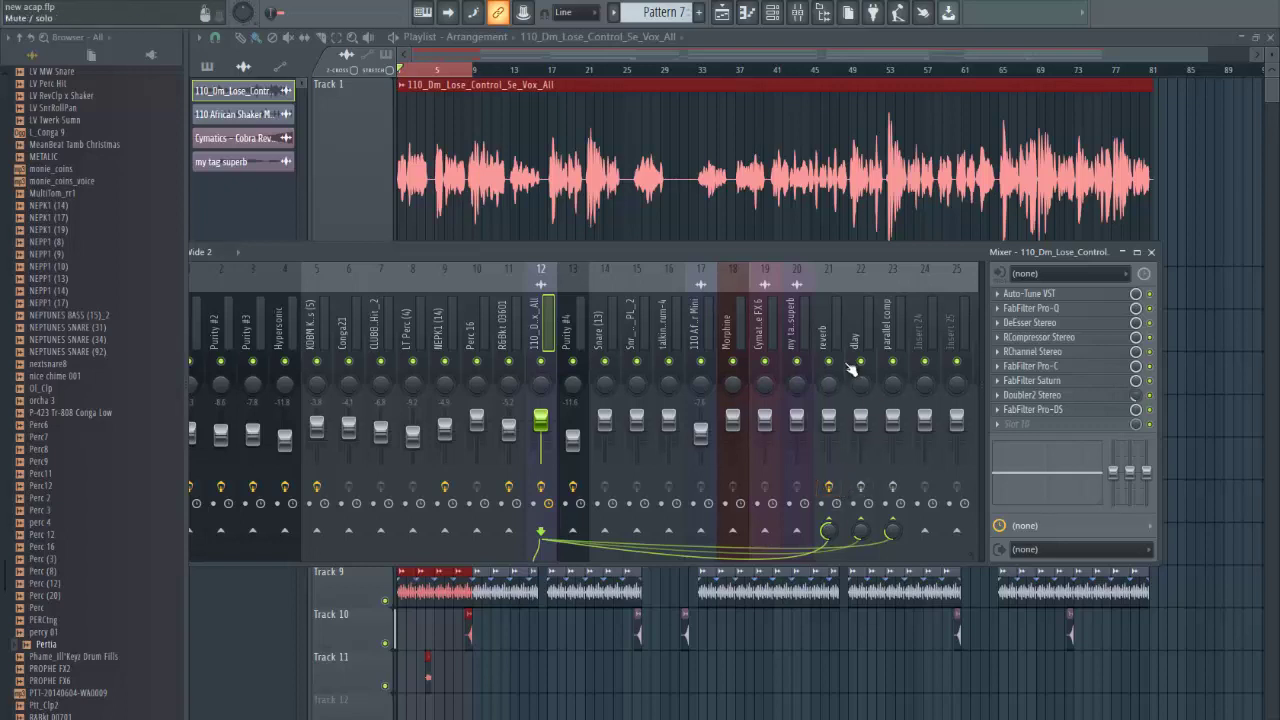
{"action": "key", "text": "space"}
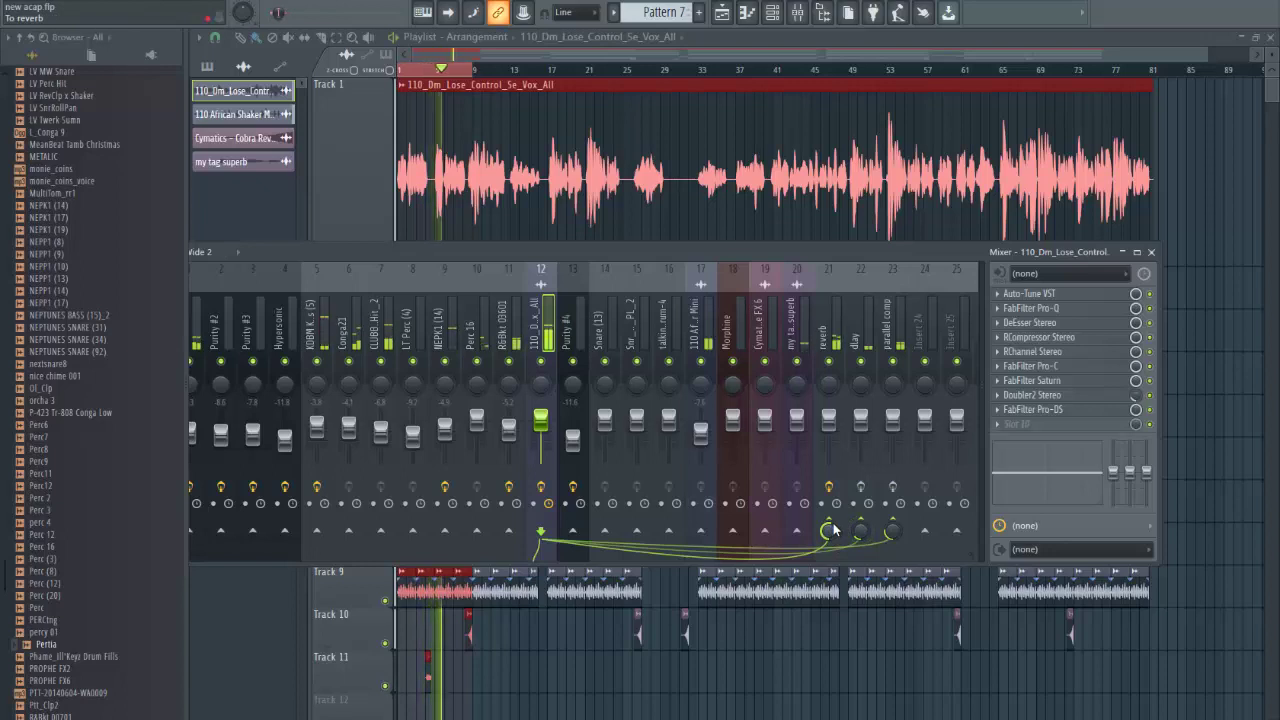
{"action": "key", "text": "ctrl+s"}
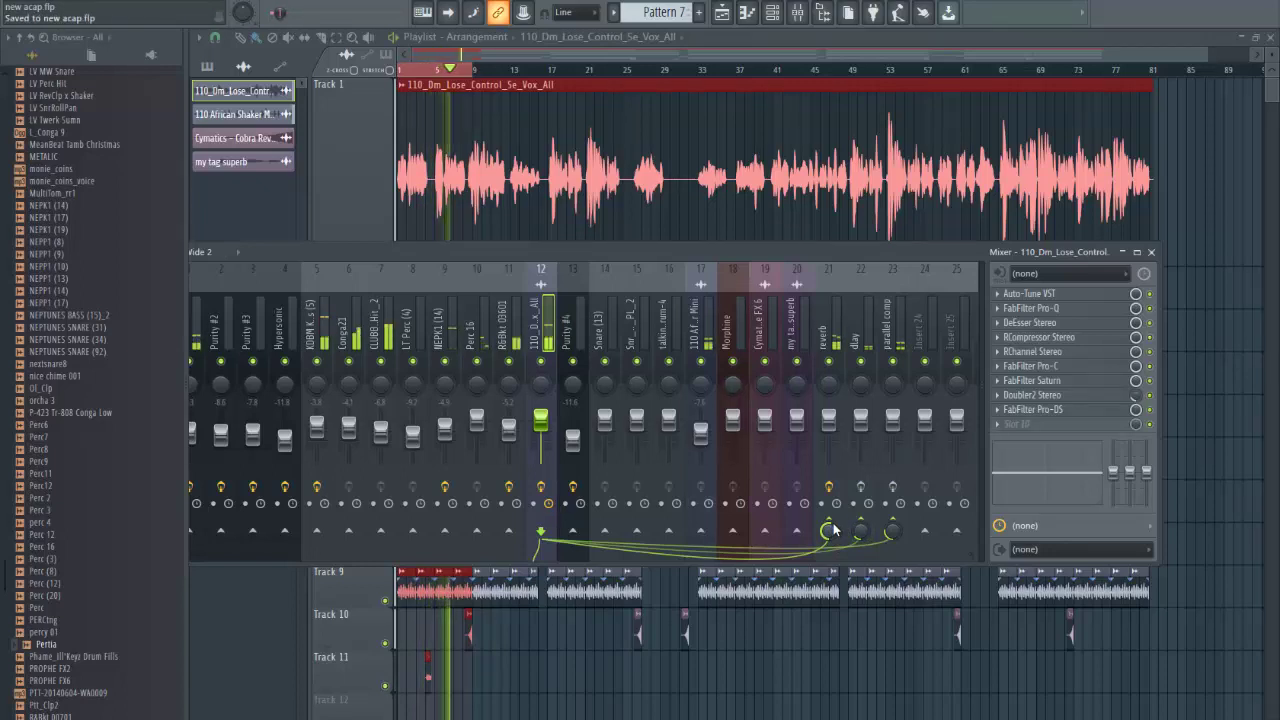
{"action": "key", "text": "space"}
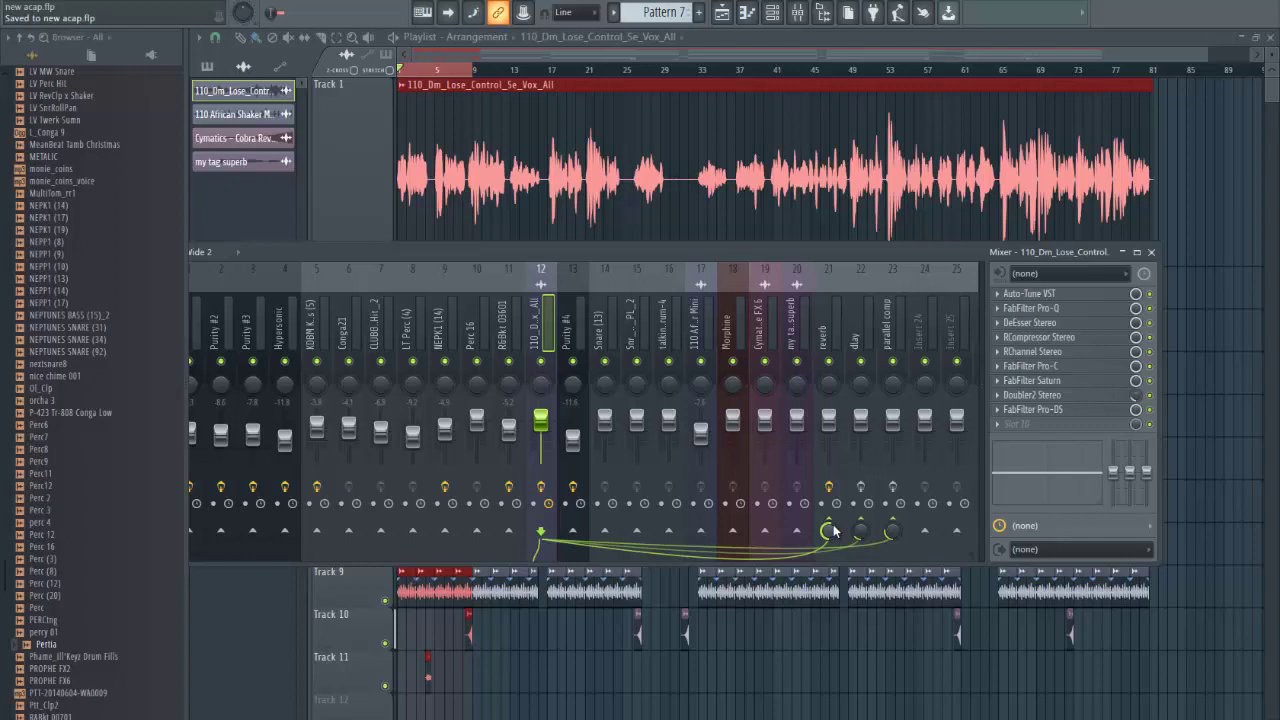
{"action": "key", "text": "space"}
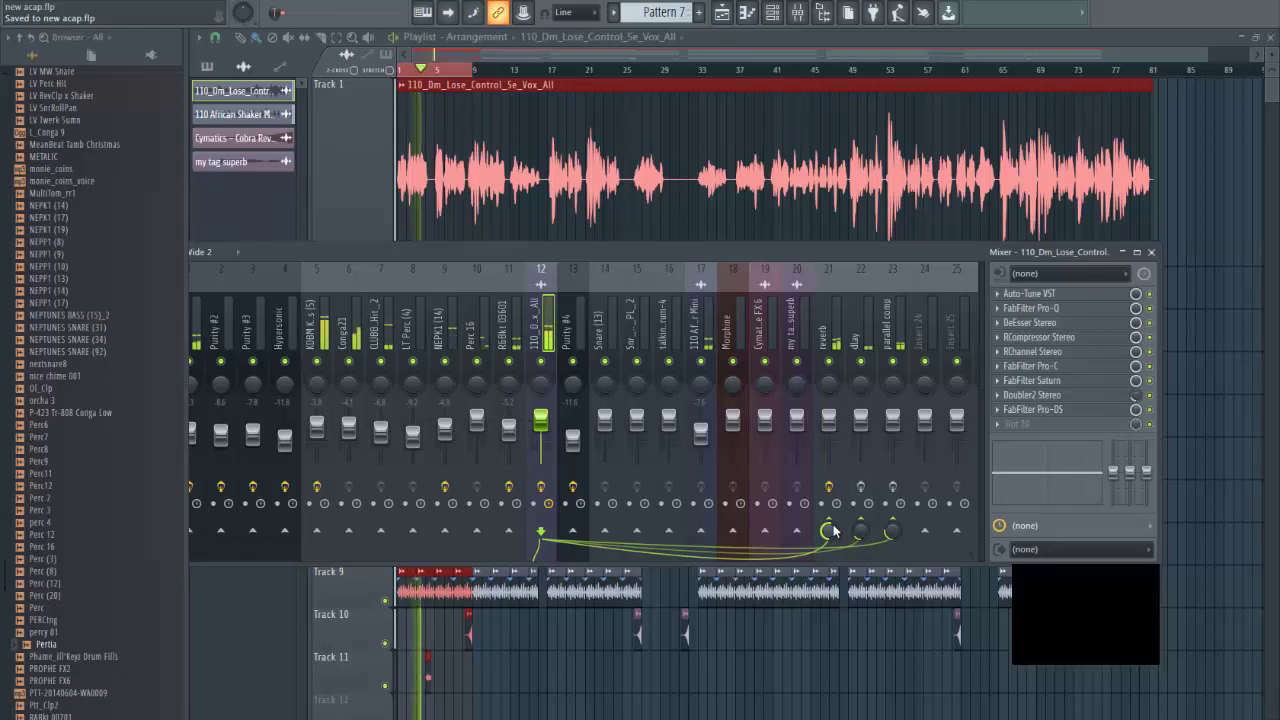
Open H-Delay Stereo on the dlay insert, set its delay time to 1/4, and check the filter and feedback controls.
{"action": "left_click", "coordinate": [866, 332]}
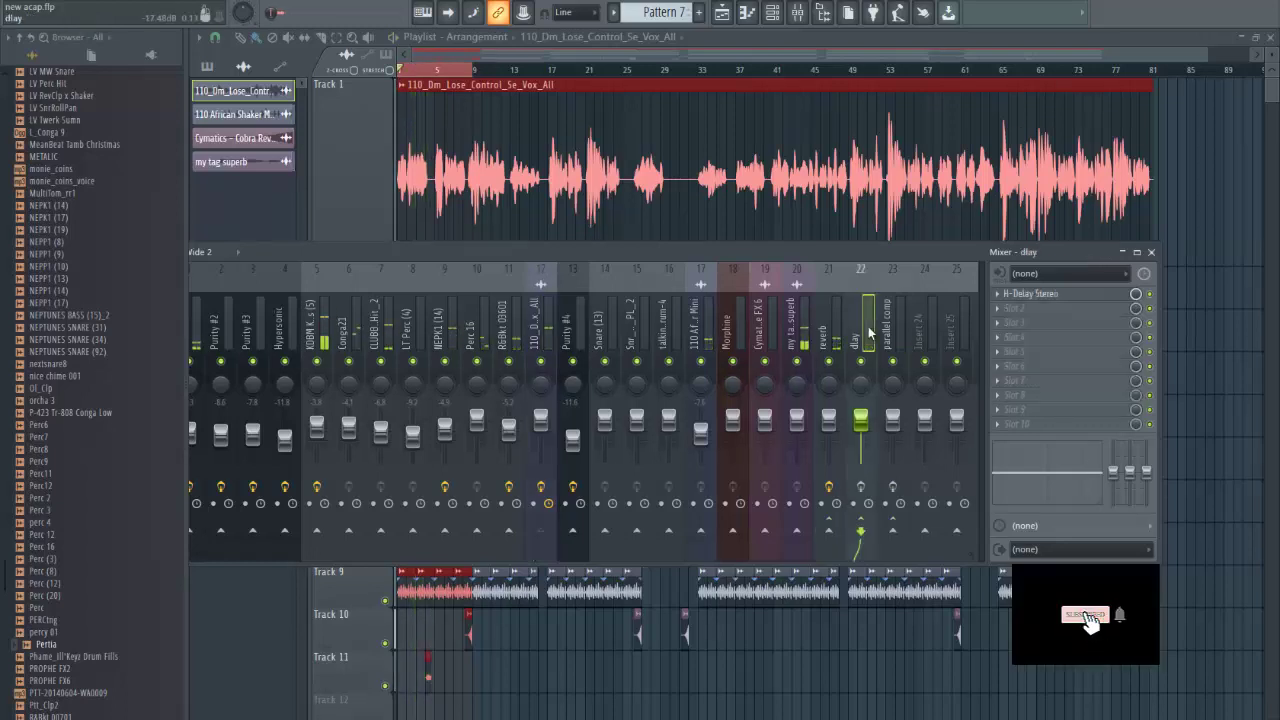
{"action": "left_click", "coordinate": [1051, 299]}
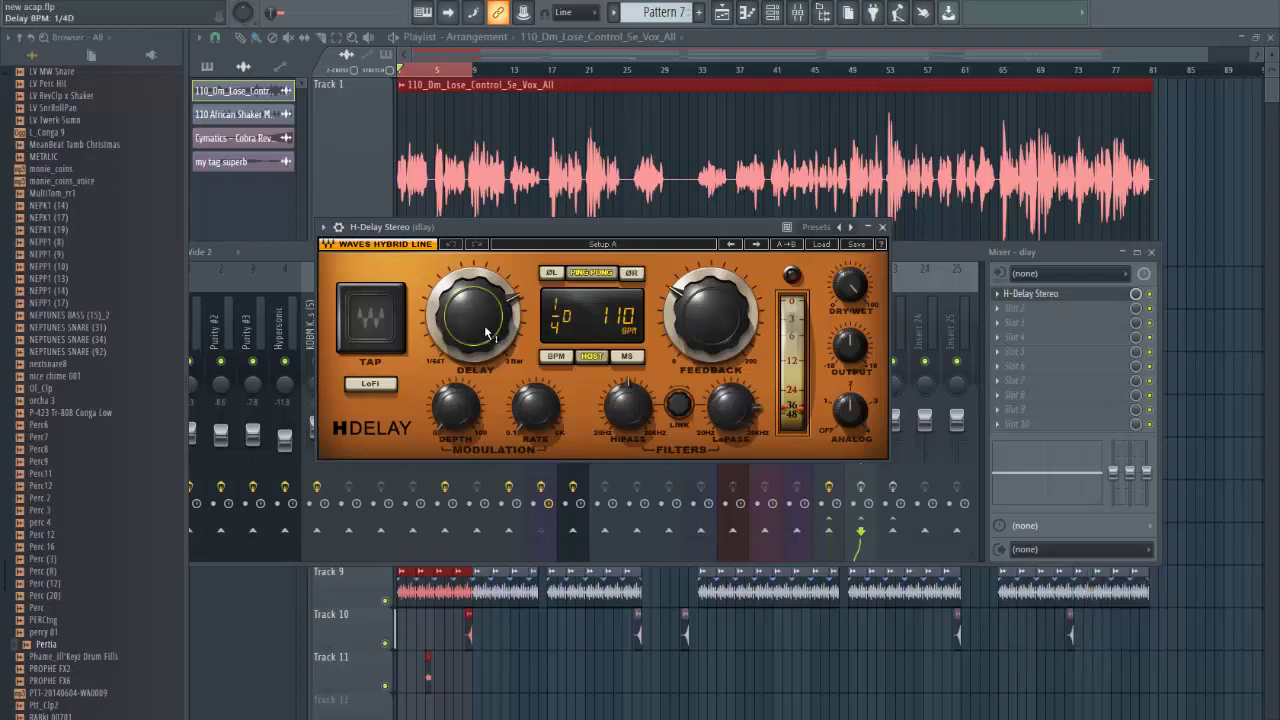
{"action": "scroll", "coordinate": [487, 327], "scroll_direction": "down", "scroll_amount": 2}
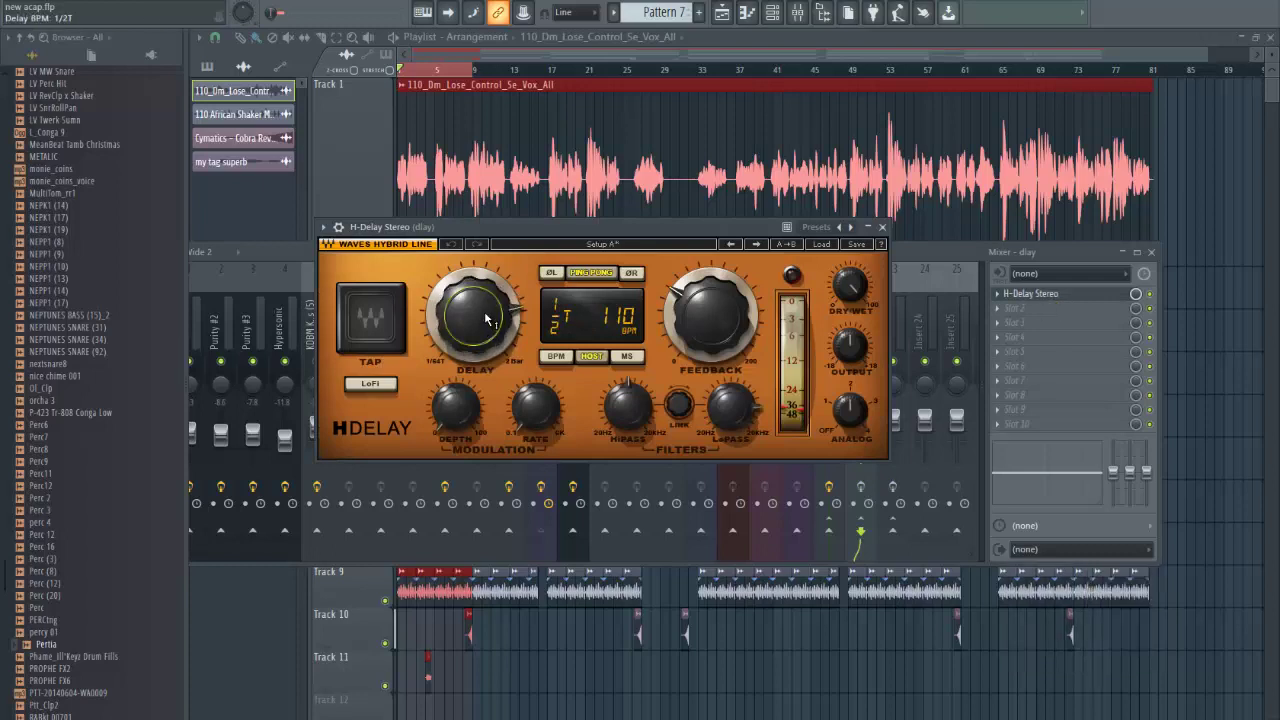
{"action": "scroll", "coordinate": [487, 331], "scroll_direction": "up", "scroll_amount": 1}
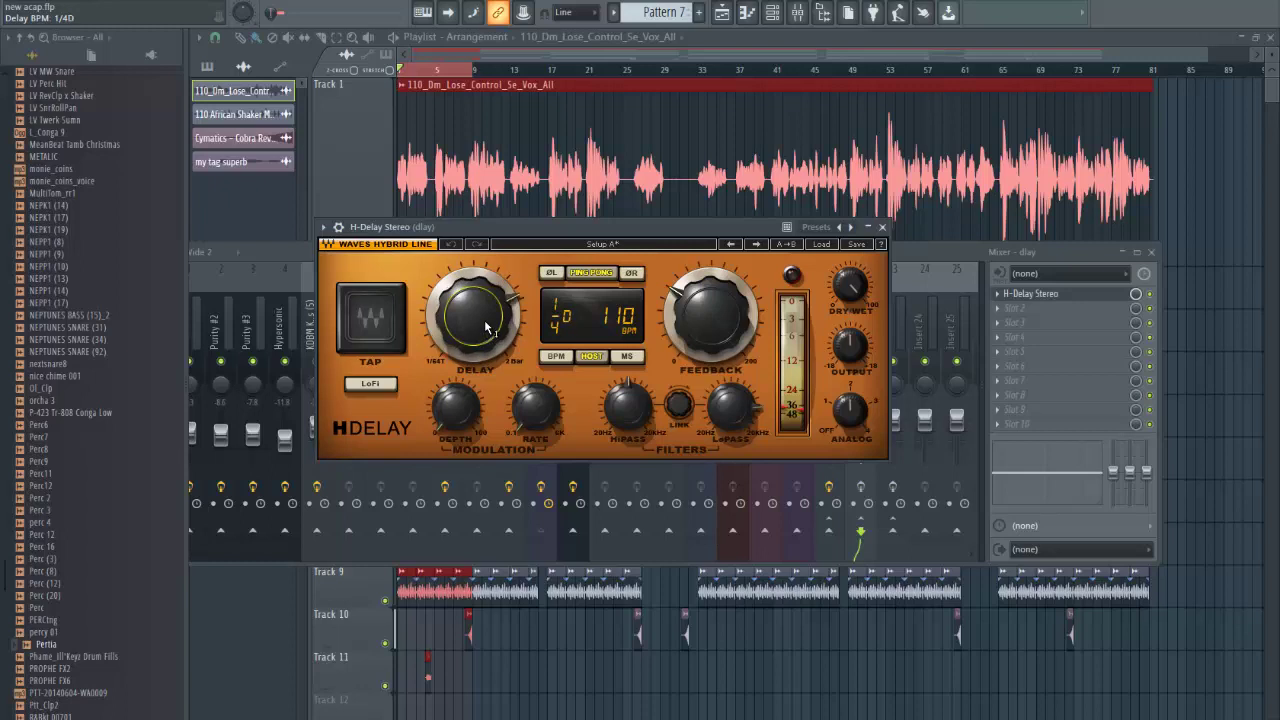
{"action": "scroll", "coordinate": [487, 335], "scroll_direction": "down", "scroll_amount": 4}
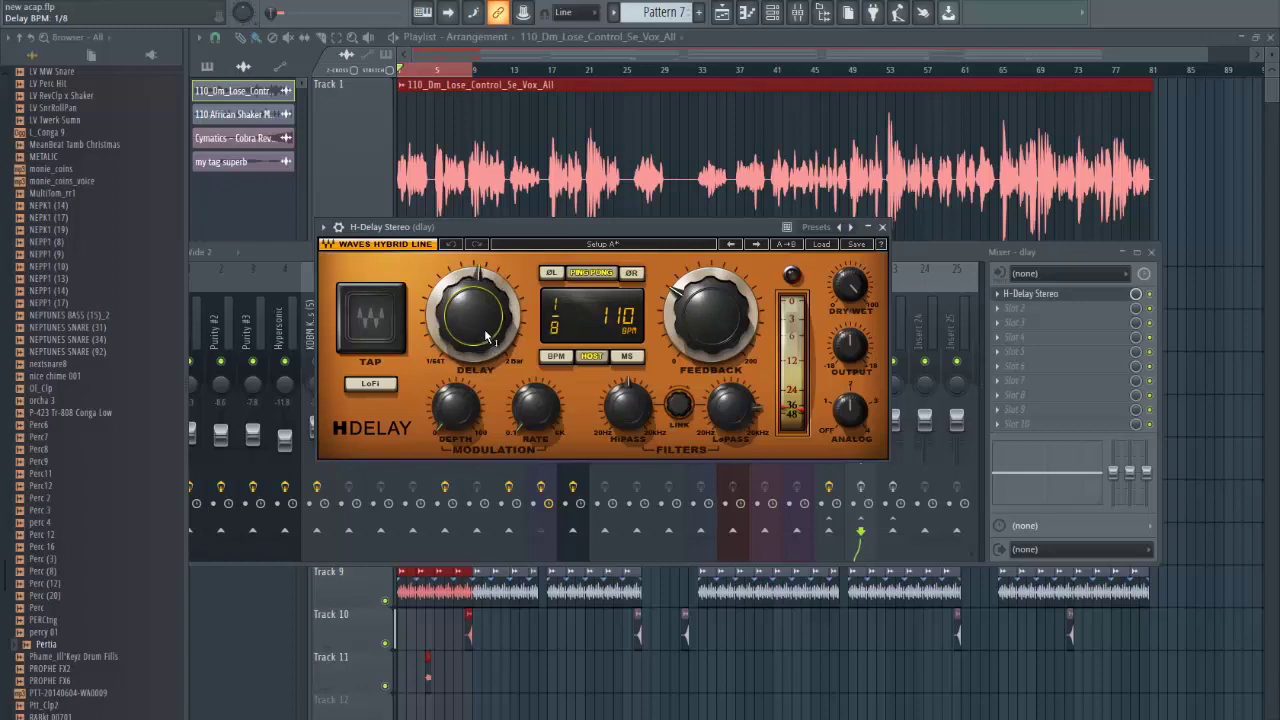
{"action": "scroll", "coordinate": [487, 320], "scroll_direction": "up", "scroll_amount": 4}
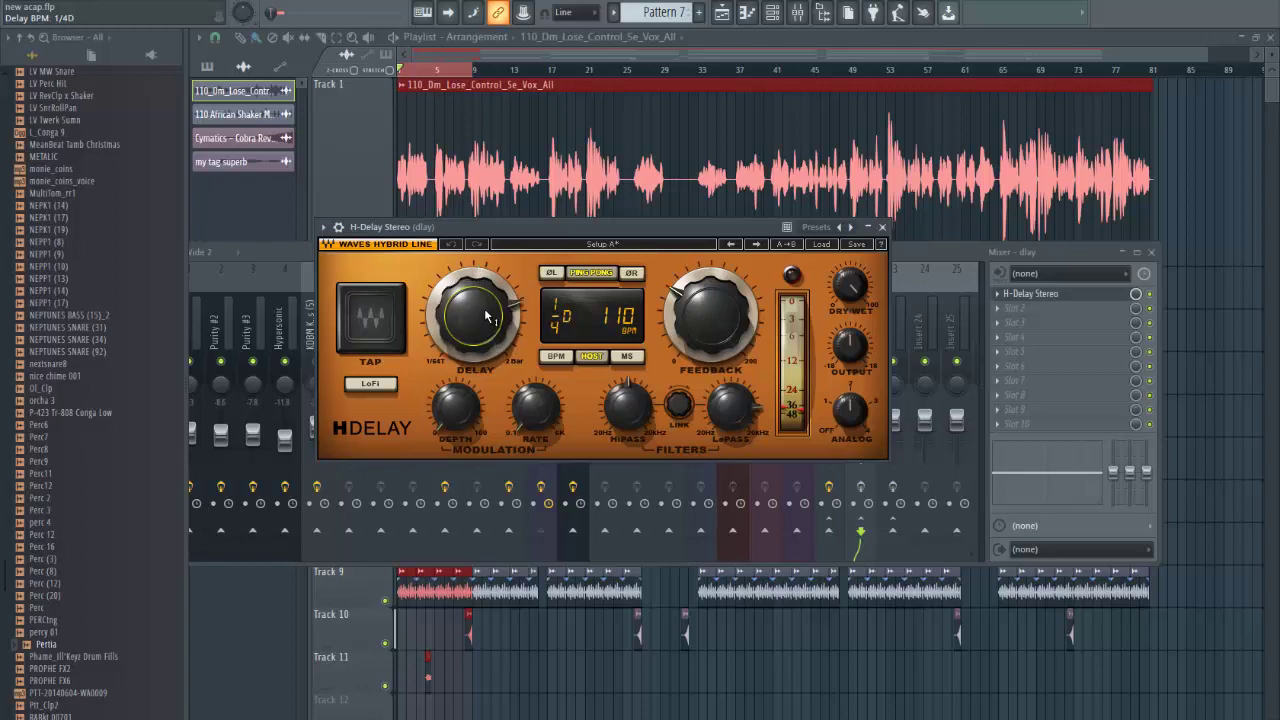
{"action": "scroll", "coordinate": [488, 319], "scroll_direction": "up", "scroll_amount": 1}
{"action": "scroll", "coordinate": [490, 330], "scroll_direction": "down", "scroll_amount": 1}
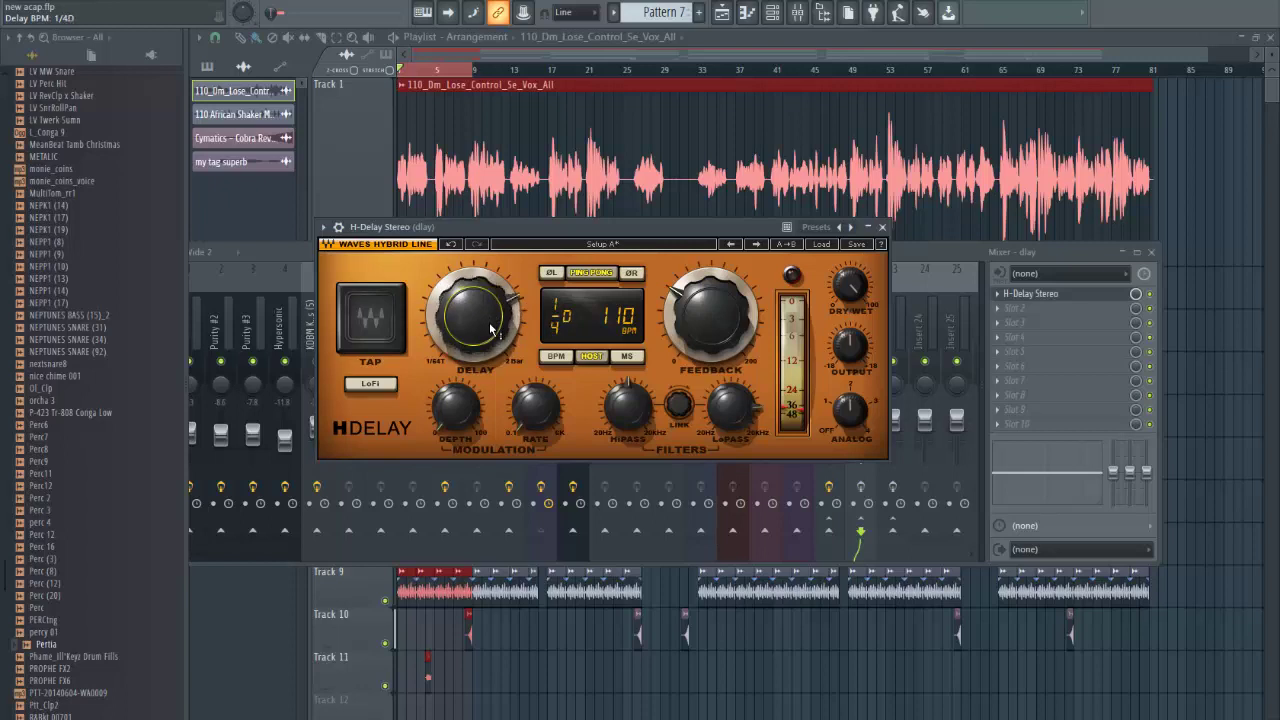
{"action": "scroll", "coordinate": [490, 330], "scroll_direction": "down", "scroll_amount": 1}
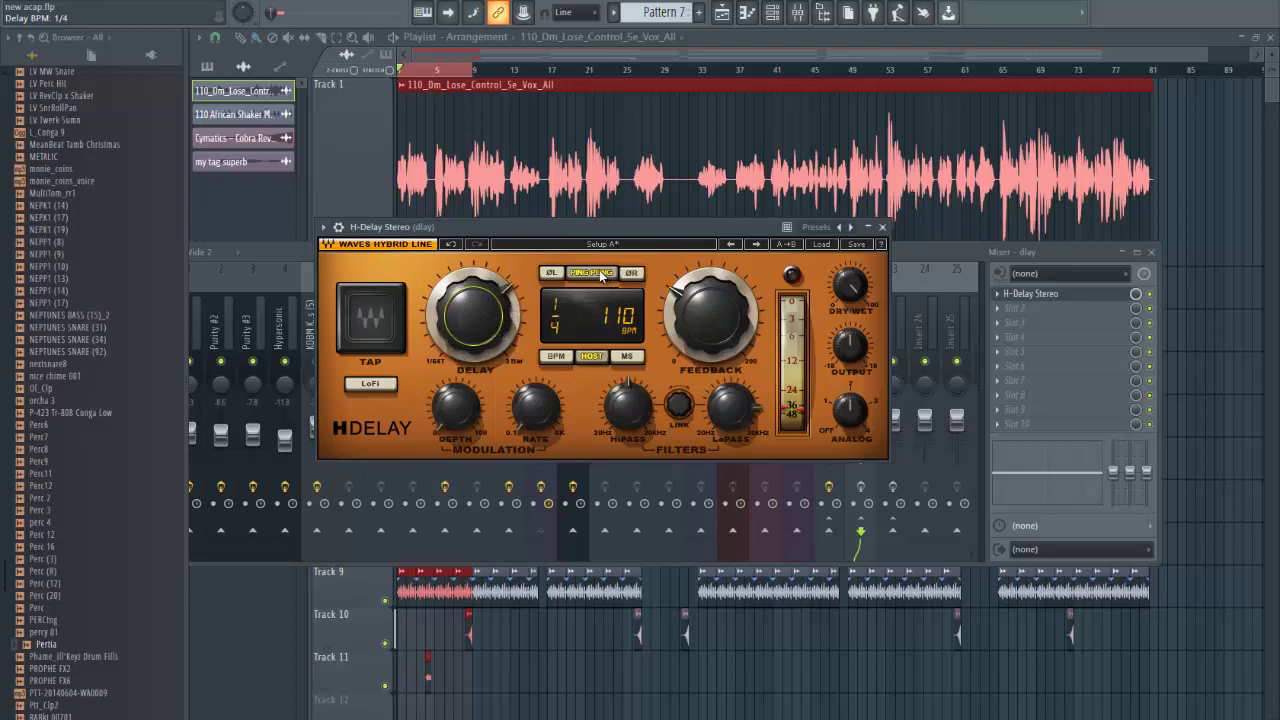
{"action": "mouse_move", "coordinate": [630, 410]}
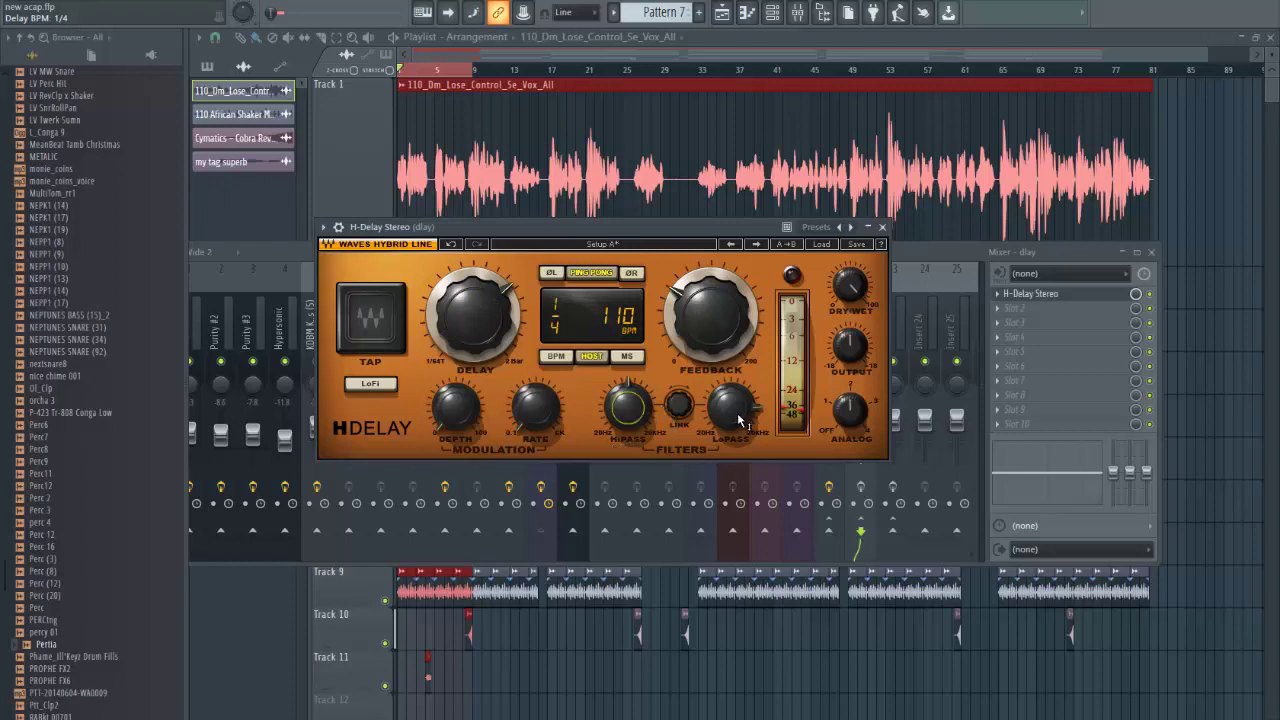
{"action": "mouse_move", "coordinate": [710, 320]}
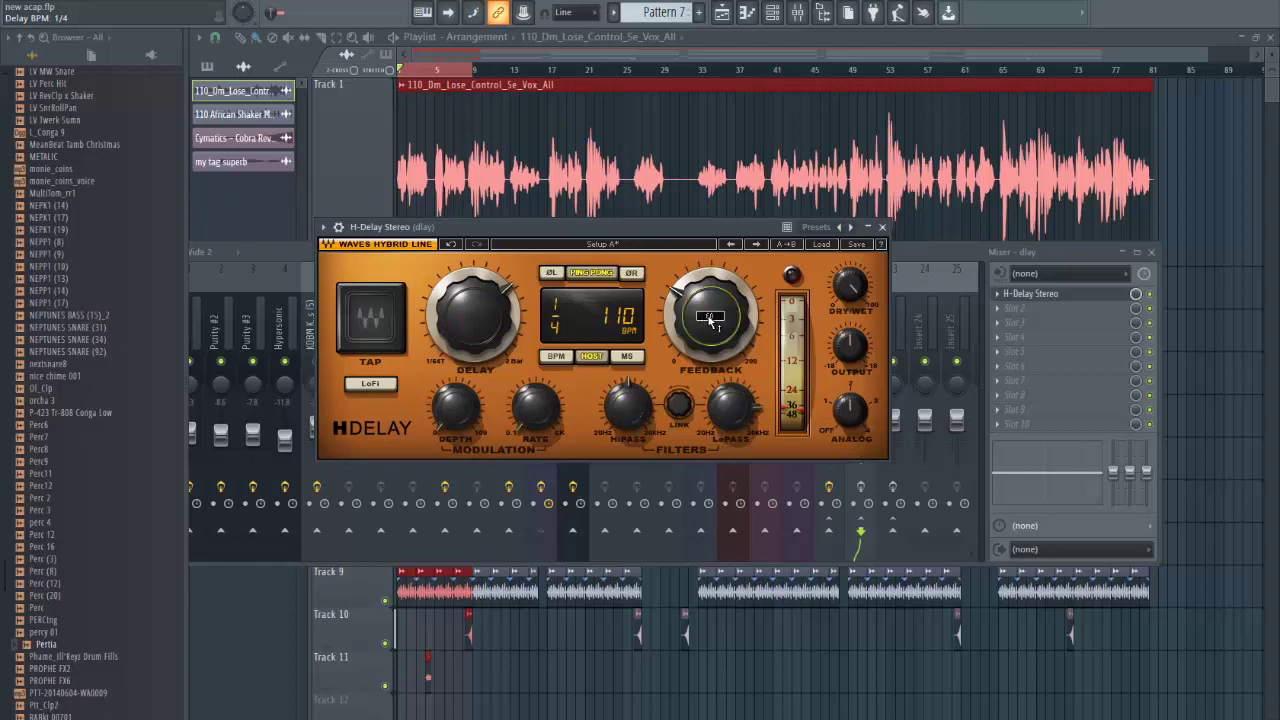
Close H-Delay, enable the dlay insert's effects, and play the full mix with the vocal insert selected.
{"action": "left_click", "coordinate": [881, 227]}
{"action": "left_click", "coordinate": [551, 342]}
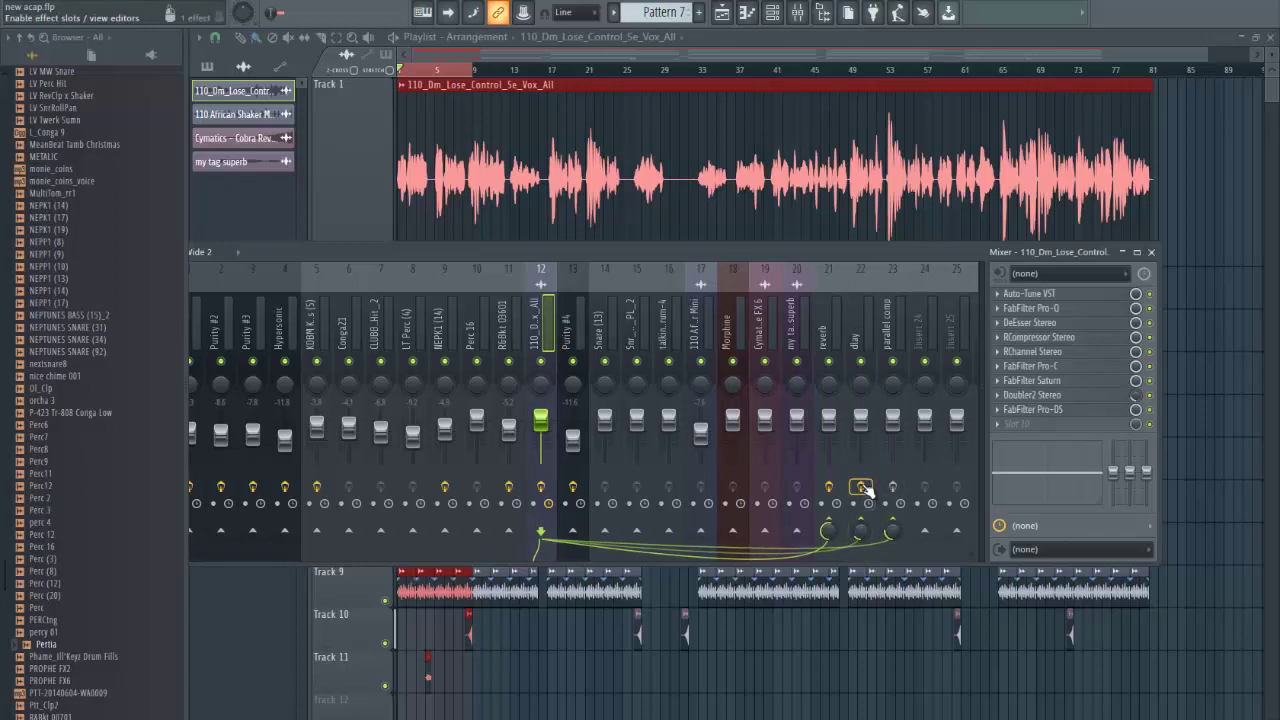
{"action": "key", "text": "space"}
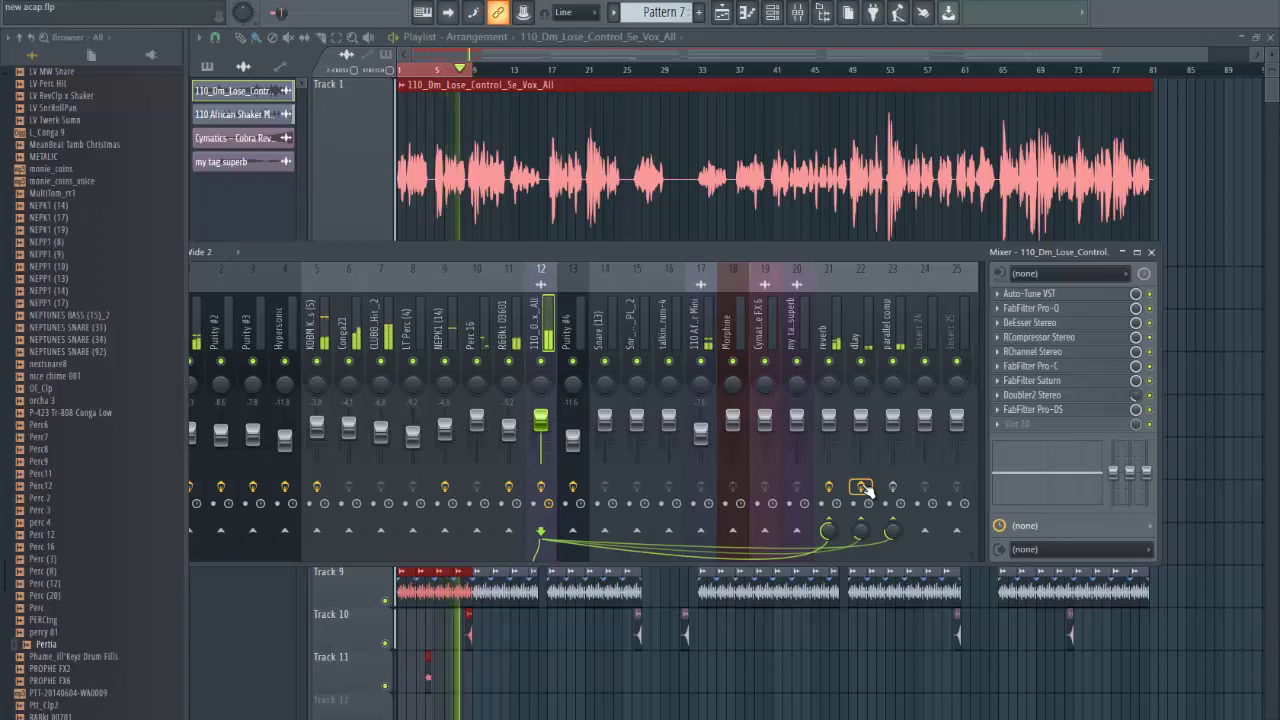
{"action": "key", "text": "space"}
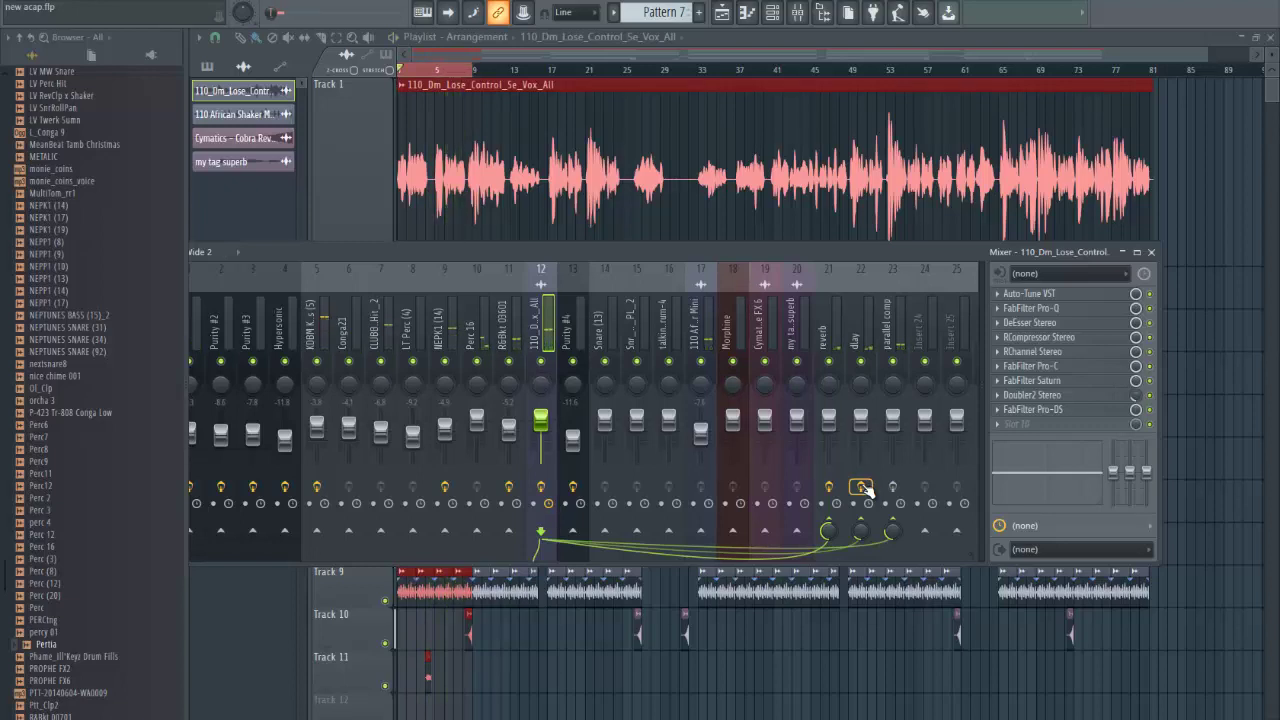
Open FabFilter Pro-C on the parallel comp insert and review its preset list, Threshold, Ratio, Attack and Release.
{"action": "left_click", "coordinate": [896, 326]}
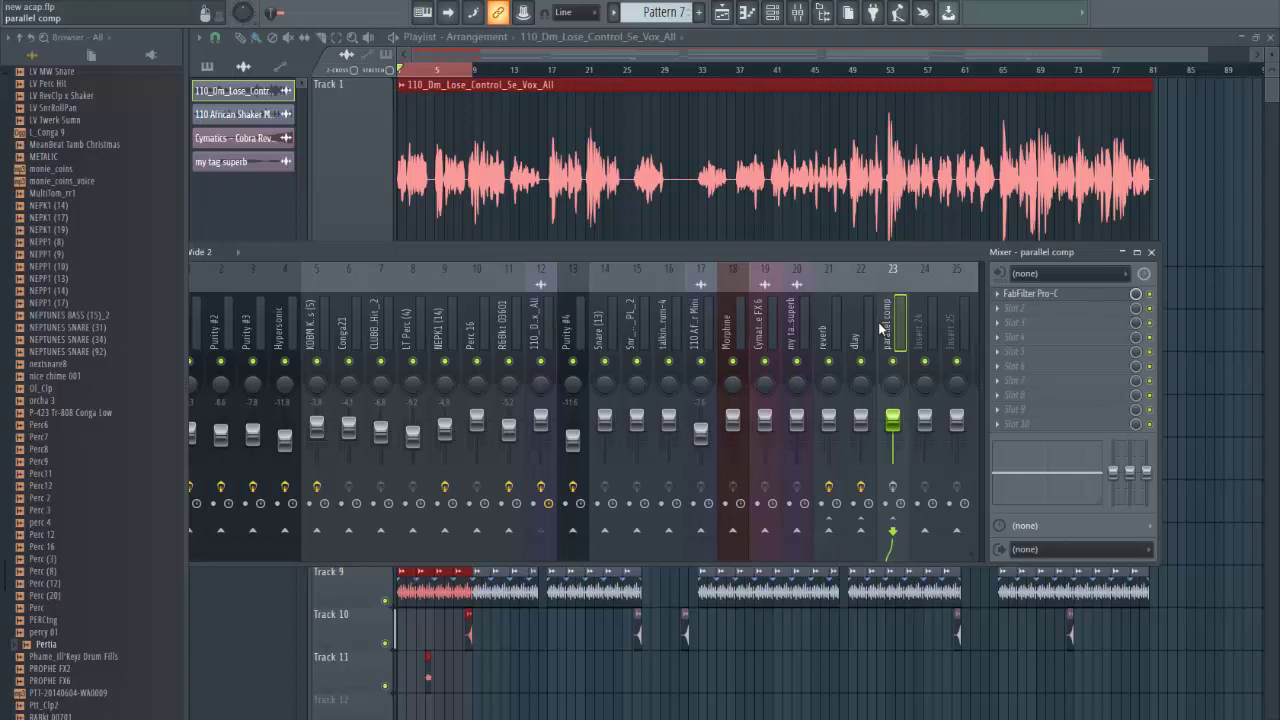
{"action": "left_click", "coordinate": [1043, 297]}
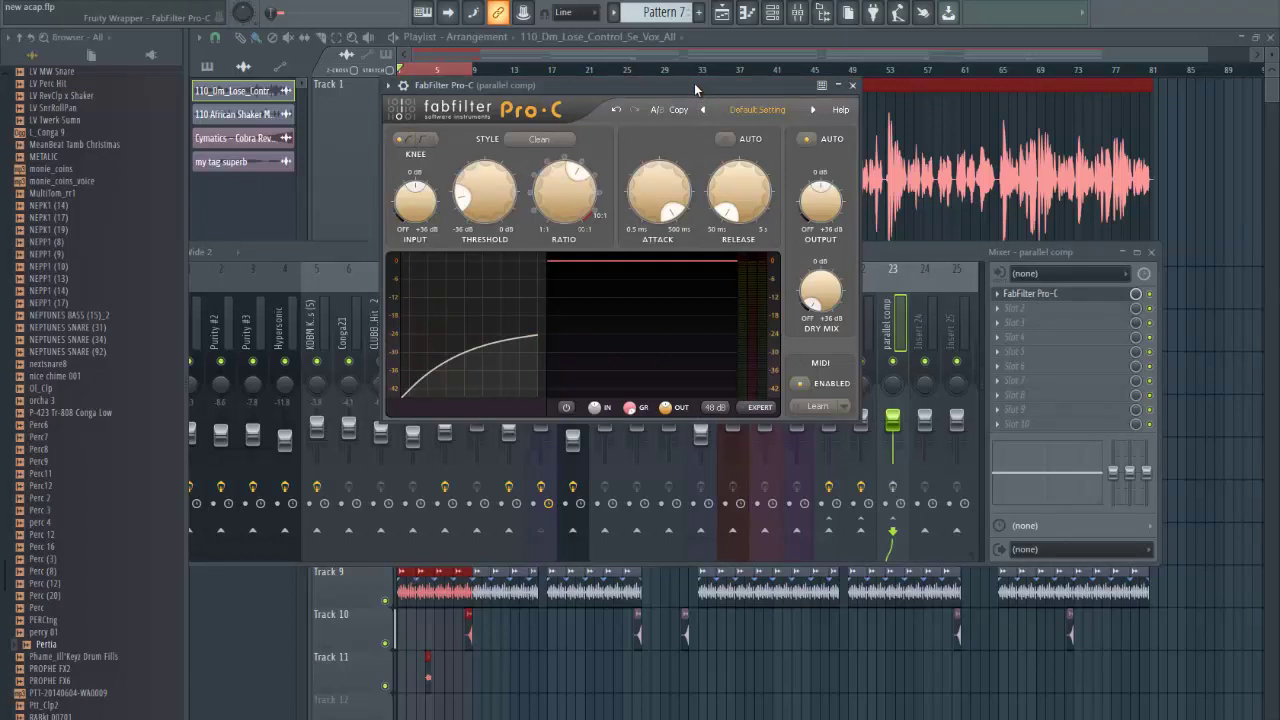
{"action": "left_click", "coordinate": [758, 111]}
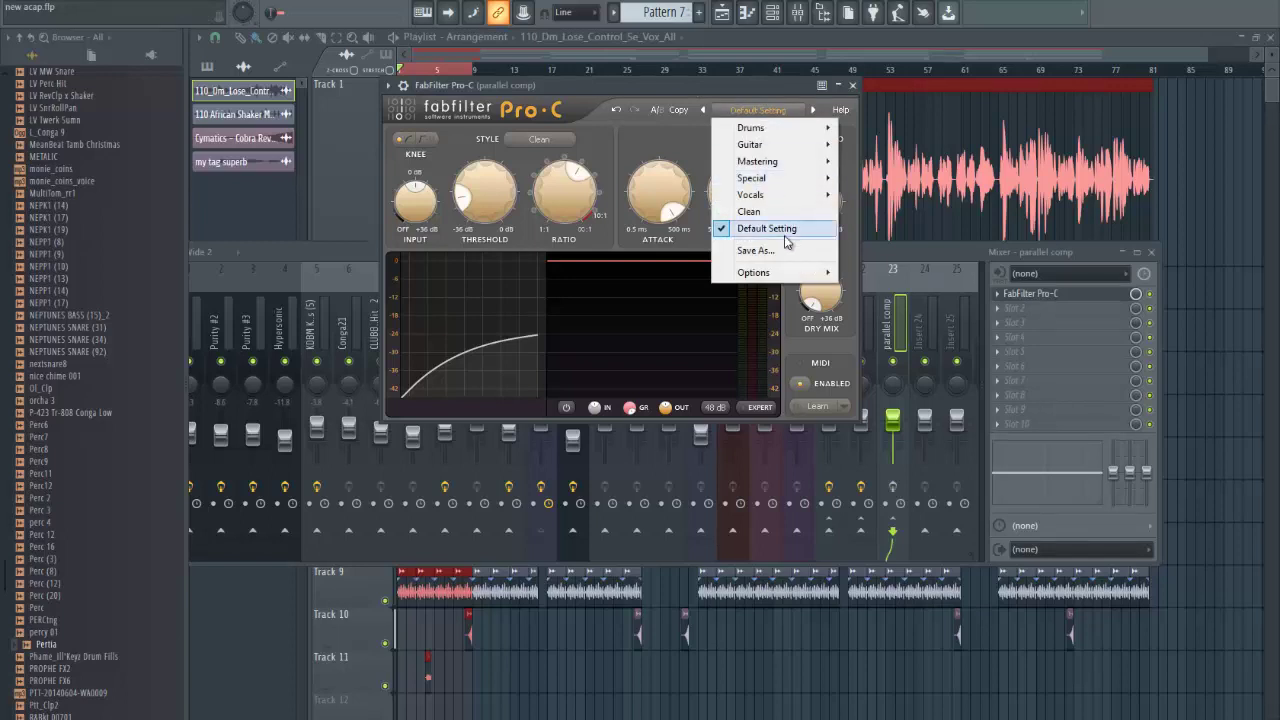
{"action": "left_click", "coordinate": [710, 92]}
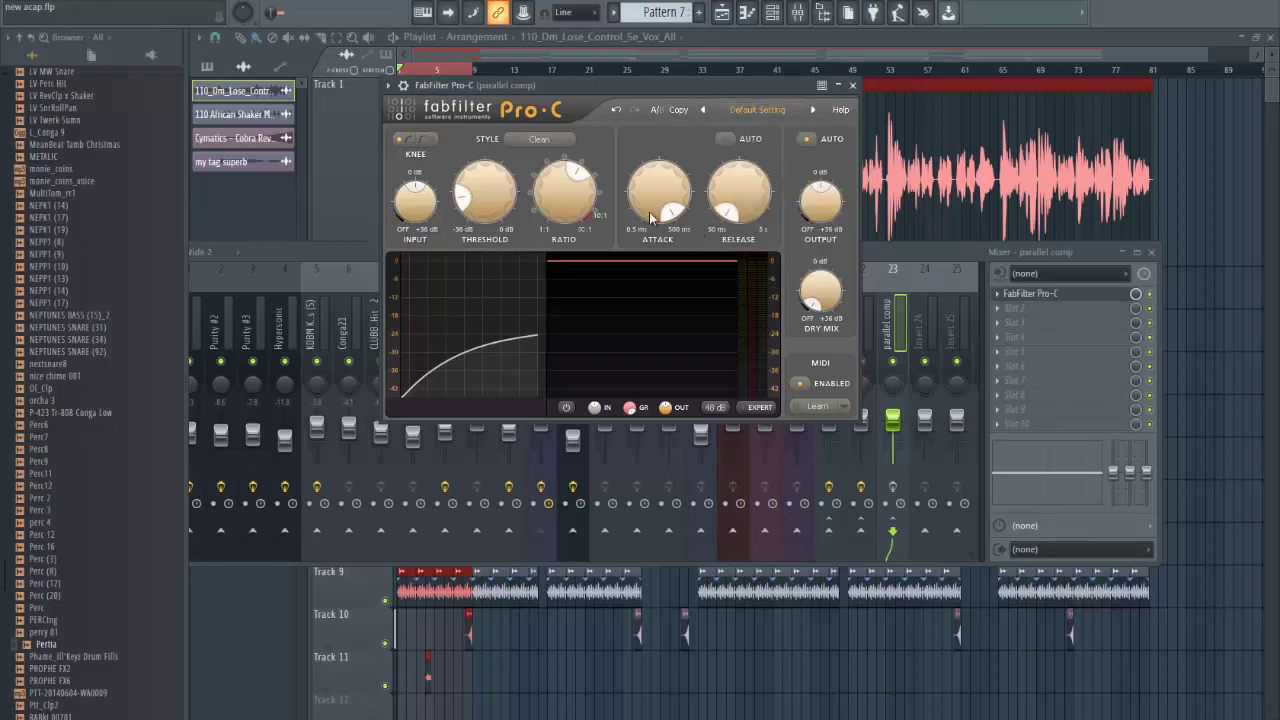
{"action": "mouse_move", "coordinate": [493, 205]}
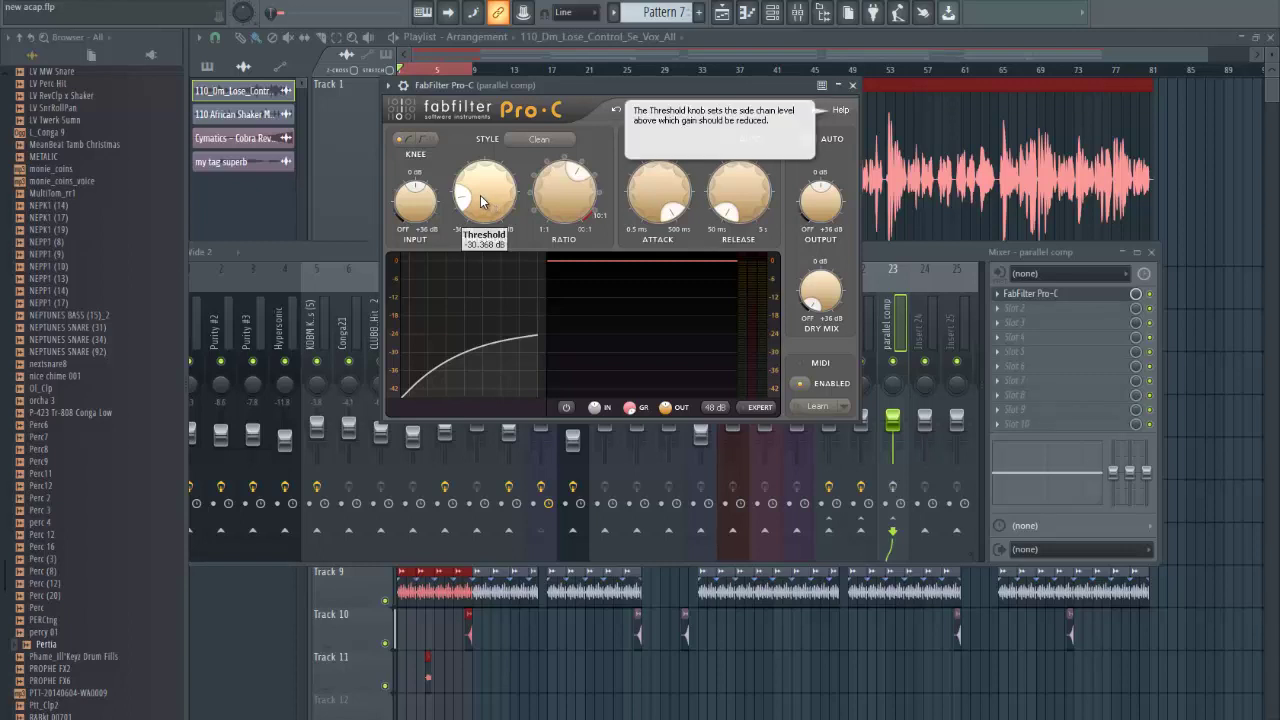
{"action": "mouse_move", "coordinate": [588, 181]}
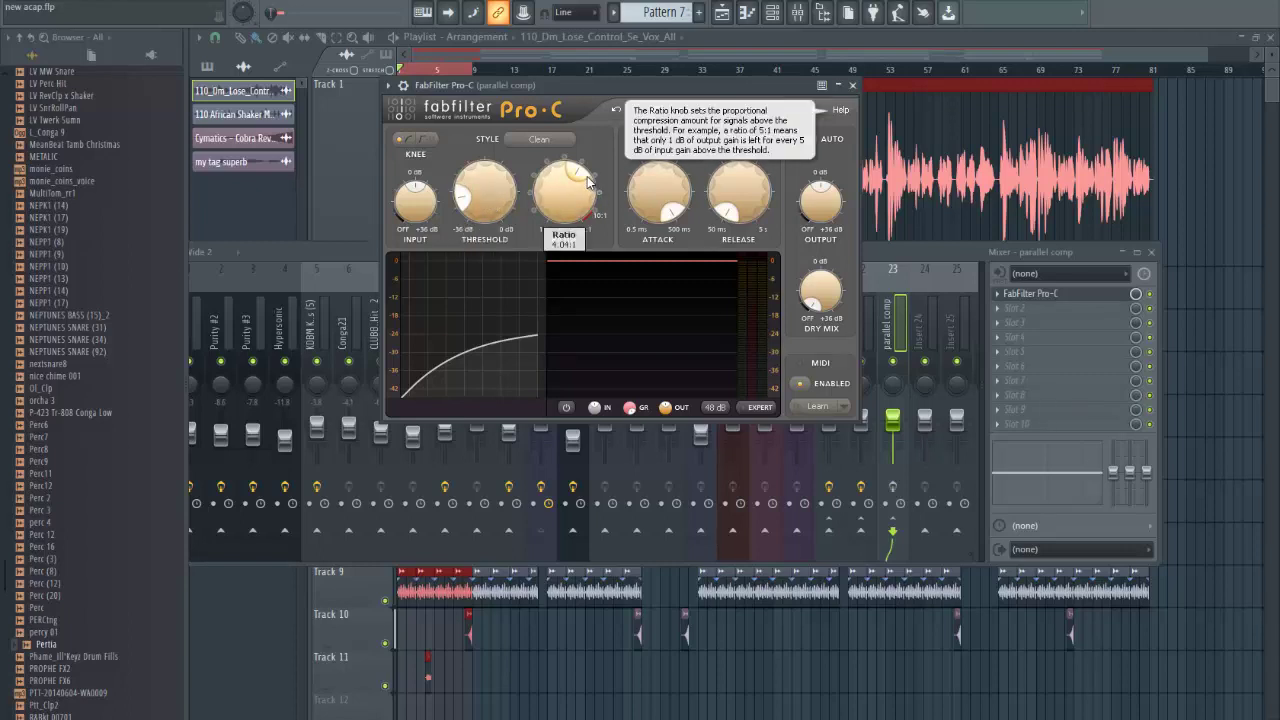
{"action": "mouse_move", "coordinate": [688, 208]}
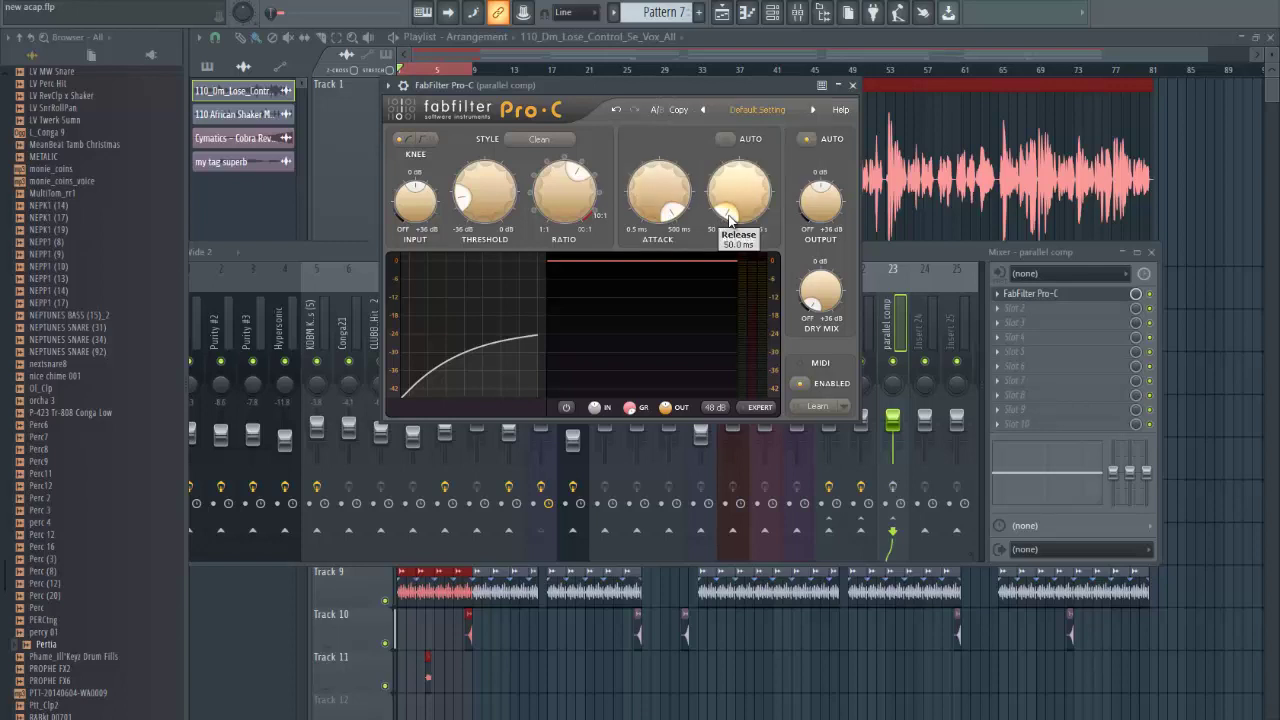
Close Pro-C with the parallel comp insert's effects enabled, and inspect the vocal insert's sends and the Master insert's effect slots.
{"action": "left_click", "coordinate": [853, 86]}
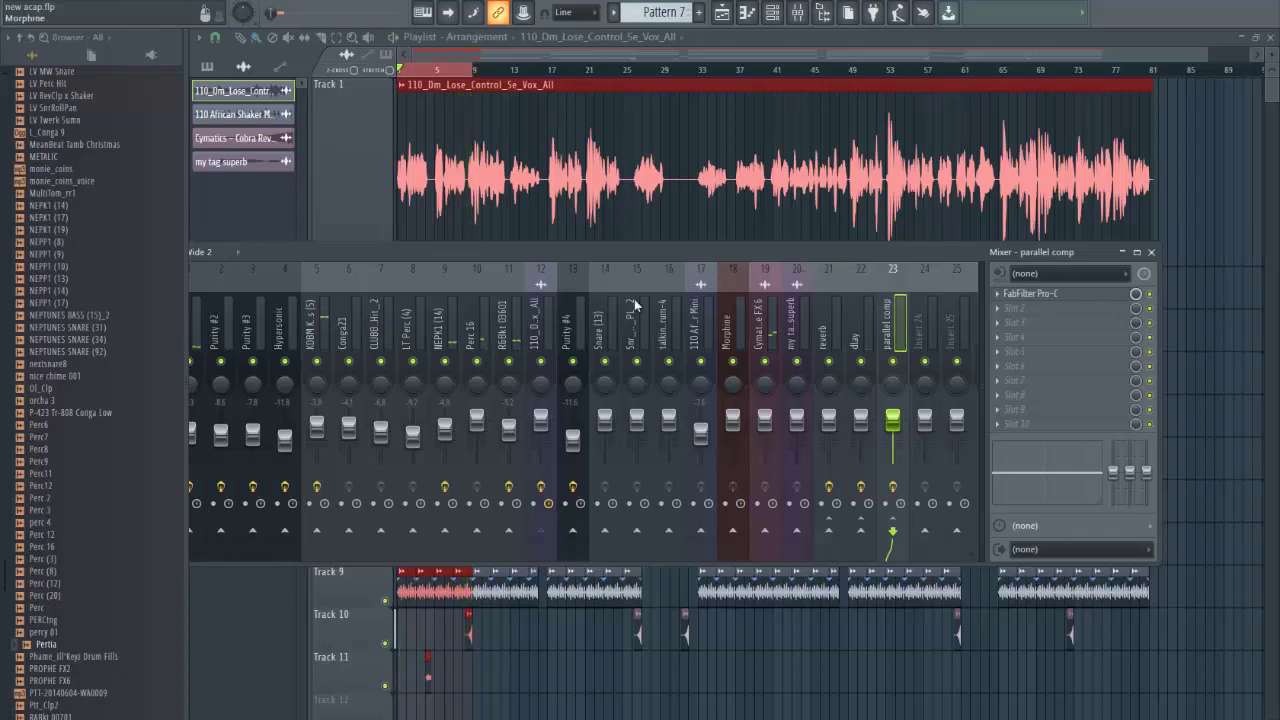
{"action": "left_click", "coordinate": [545, 328]}
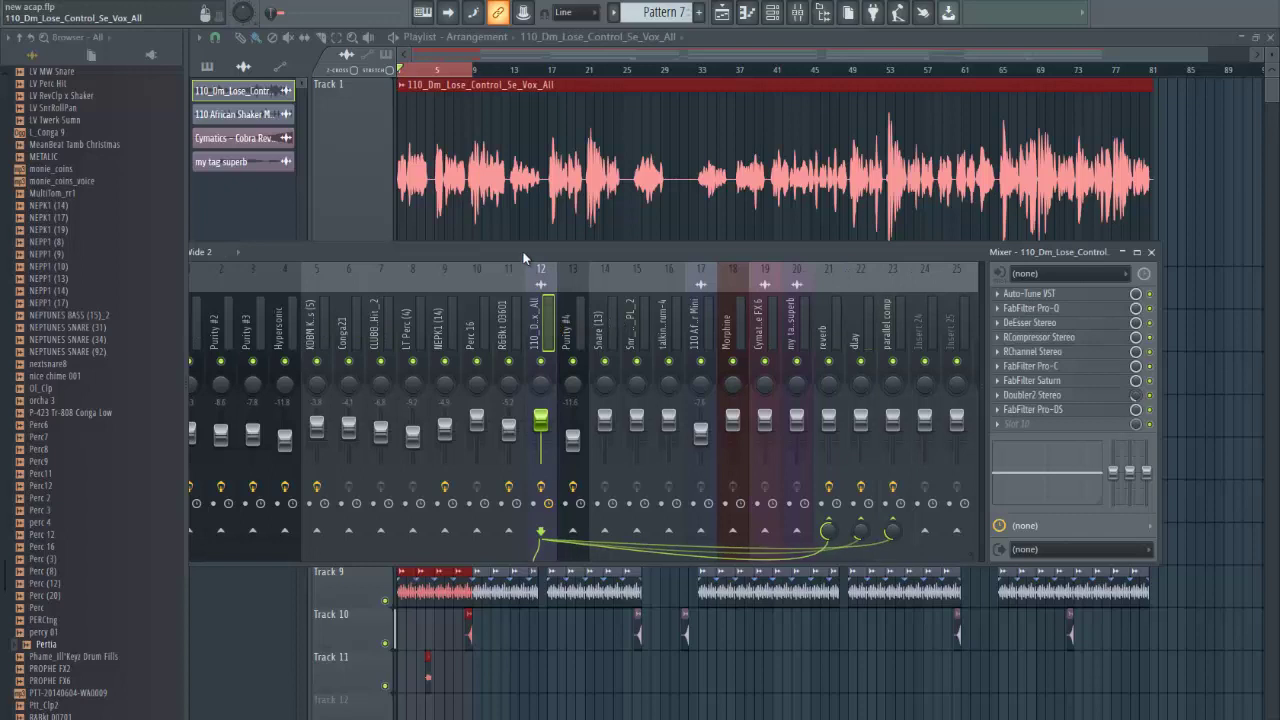
{"action": "left_click_drag", "start_coordinate": [523, 257], "coordinate": [651, 262]}
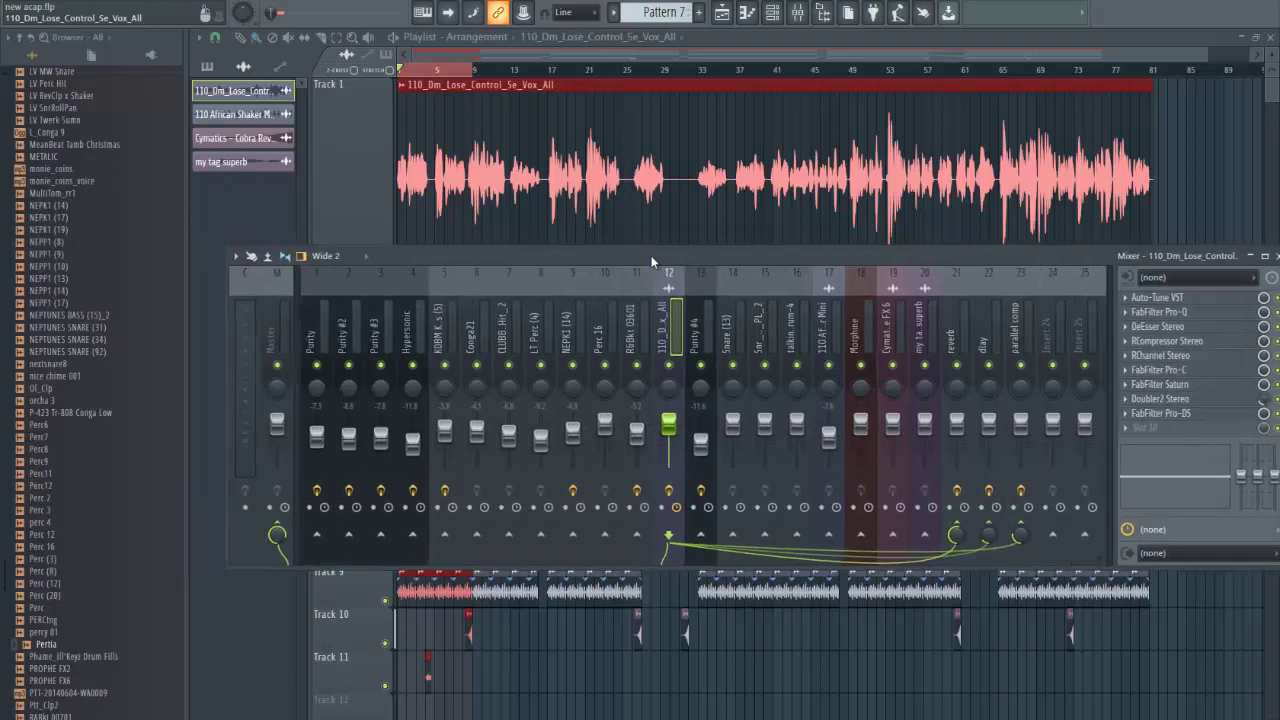
{"action": "left_click", "coordinate": [287, 339]}
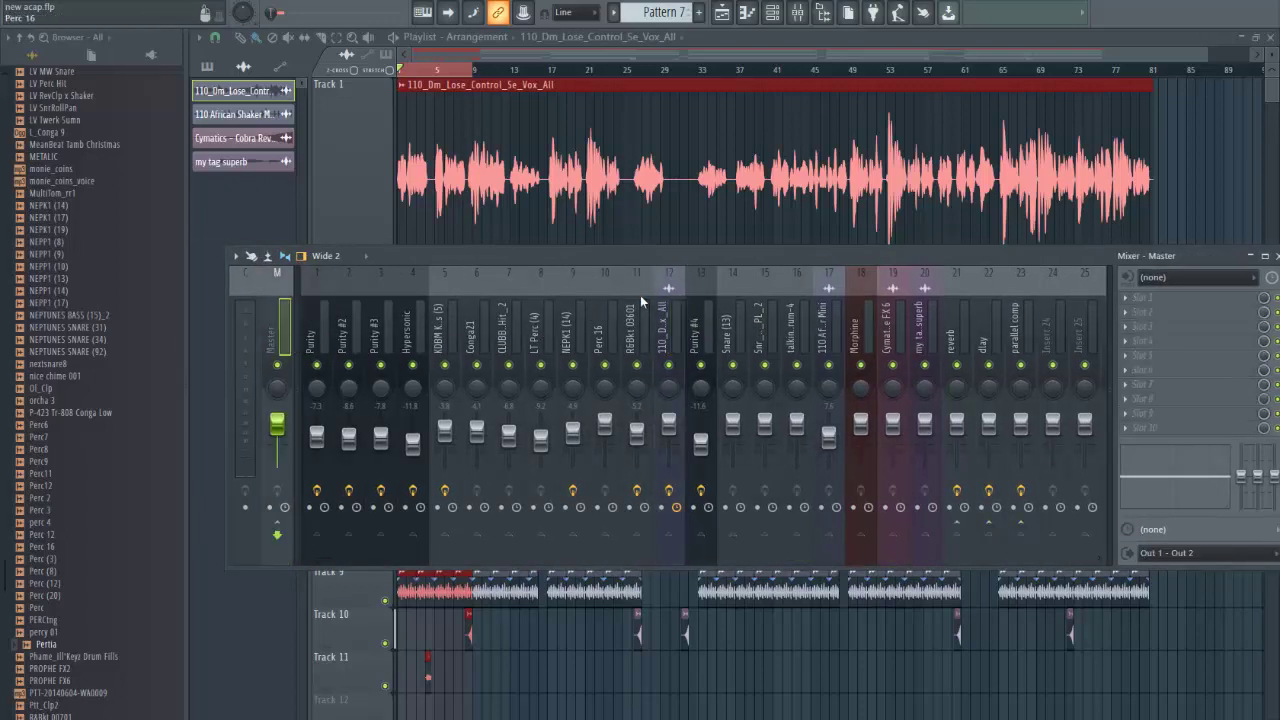
{"action": "left_click_drag", "start_coordinate": [669, 257], "coordinate": [565, 282]}
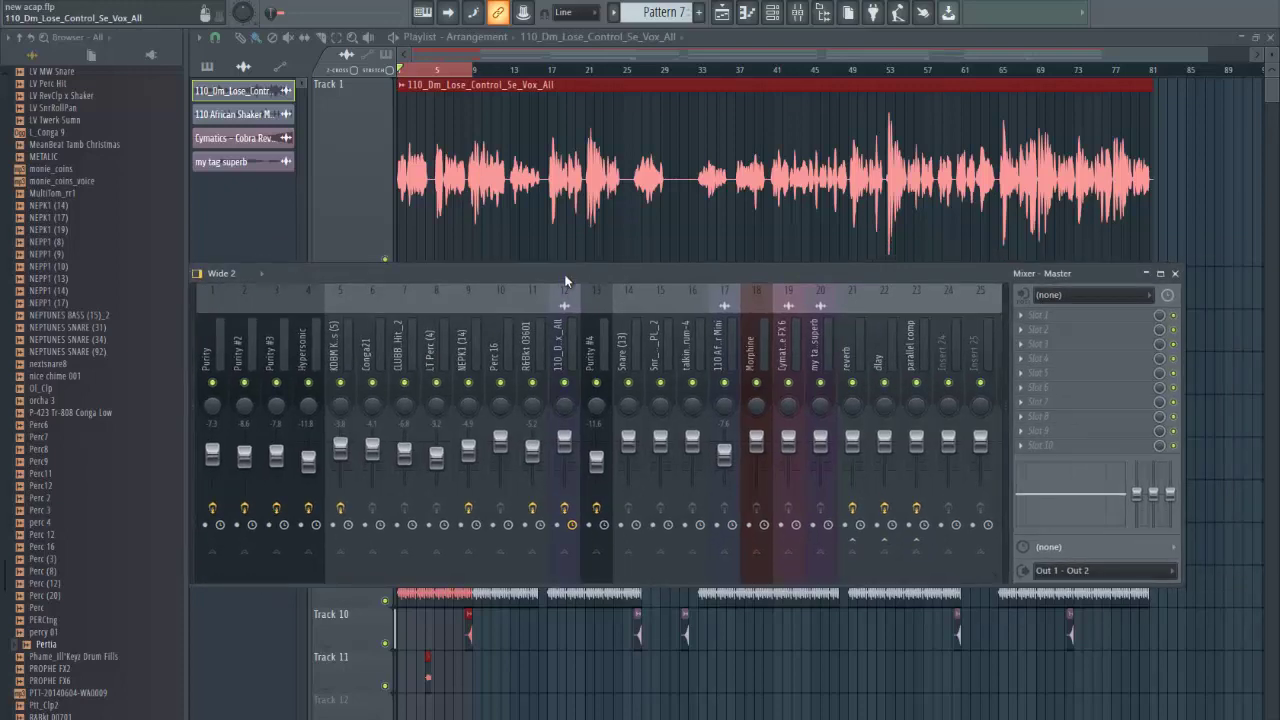
Hide the mixer, shrink Track 1's height in the Playlist, and replace the time selection with a play position near bar 3.
{"action": "key", "text": "F9"}
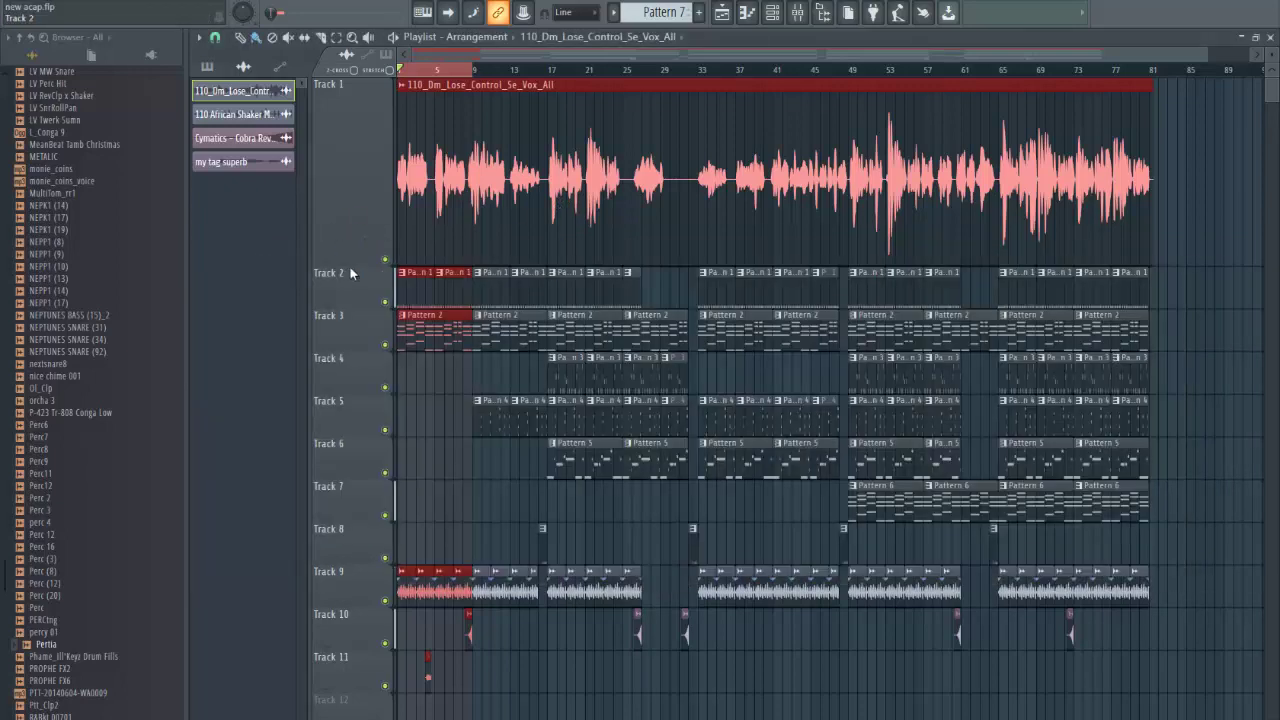
{"action": "left_click_drag", "start_coordinate": [352, 227], "coordinate": [355, 122]}
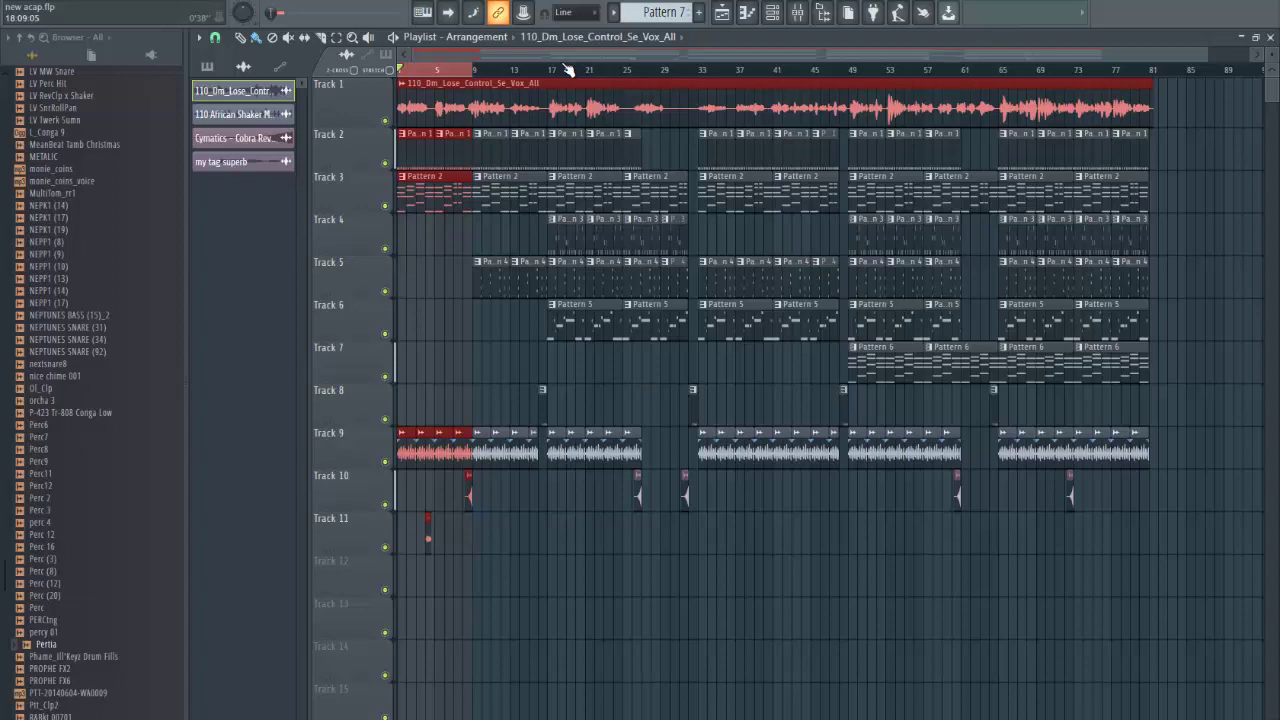
{"action": "left_click", "coordinate": [419, 67]}
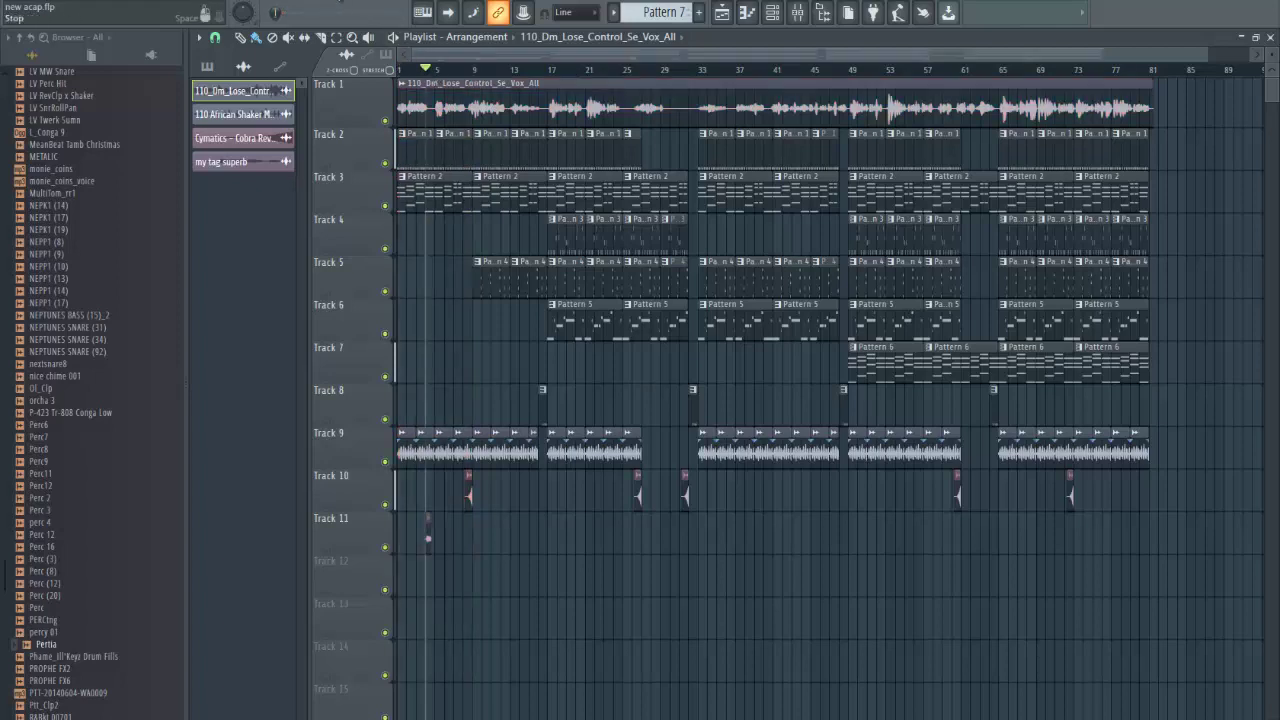